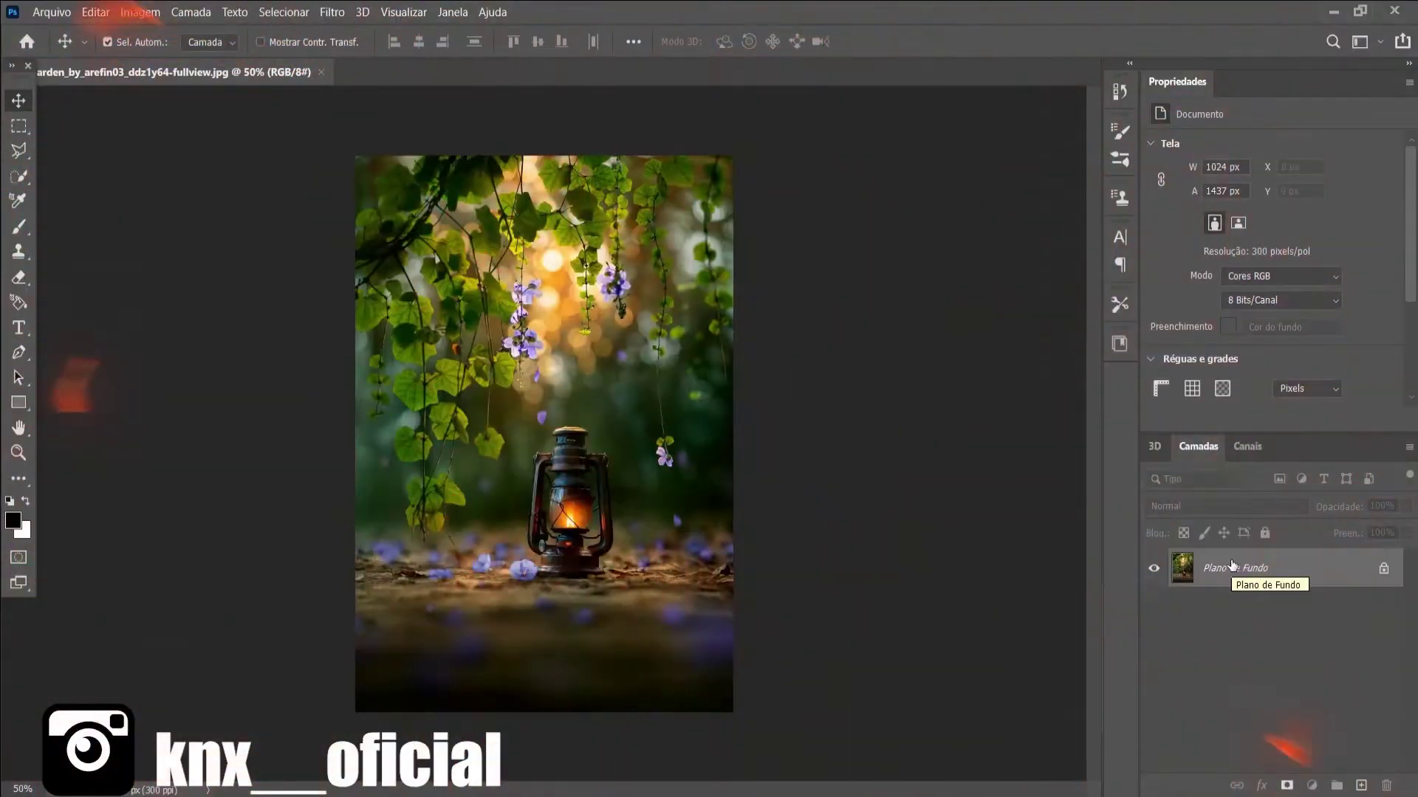
- Duplicate the garden layer, Content-Aware Fill the lantern away, and hide the original background
key("ctrl+j")
left_click(18, 127)
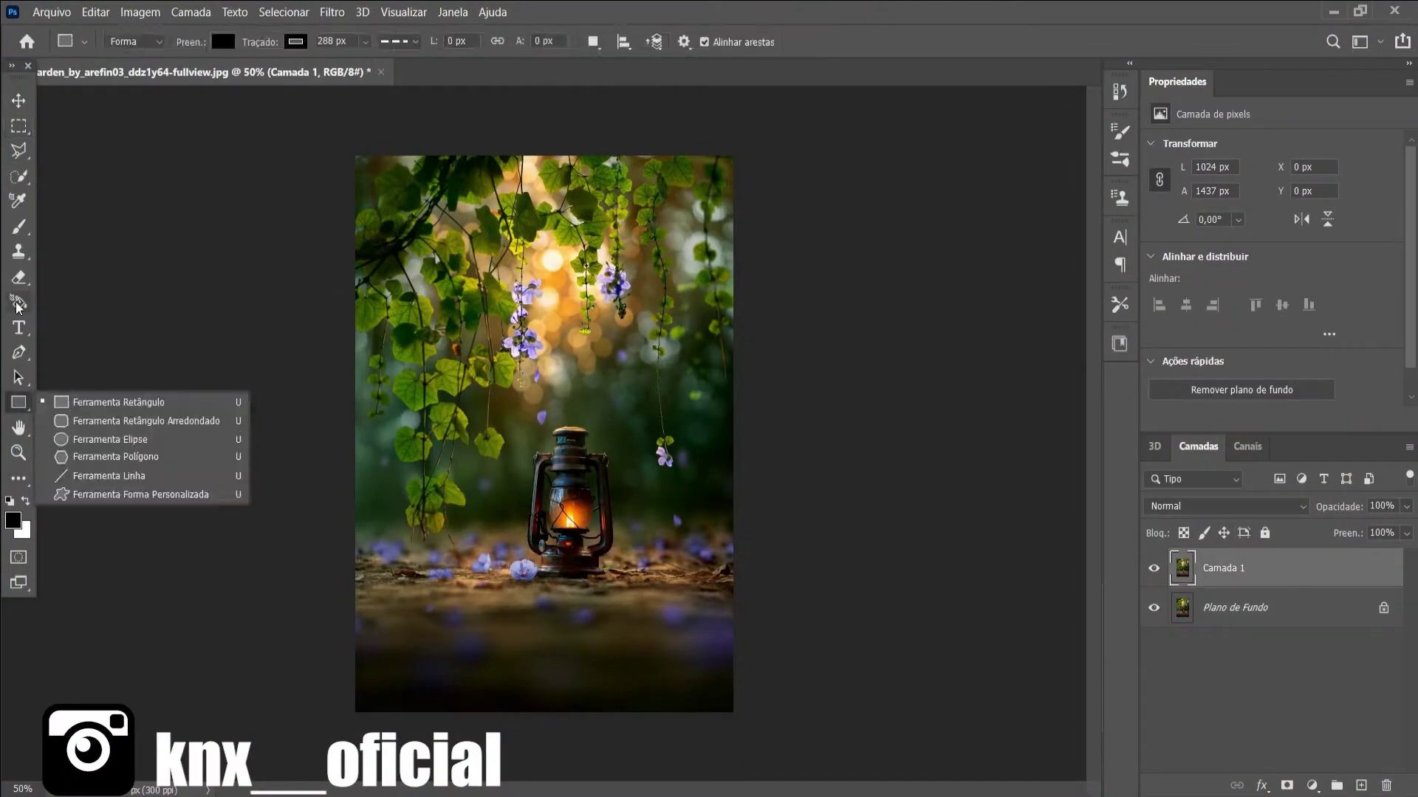
left_click_drag(520, 416, 615, 581)
key("Delete")
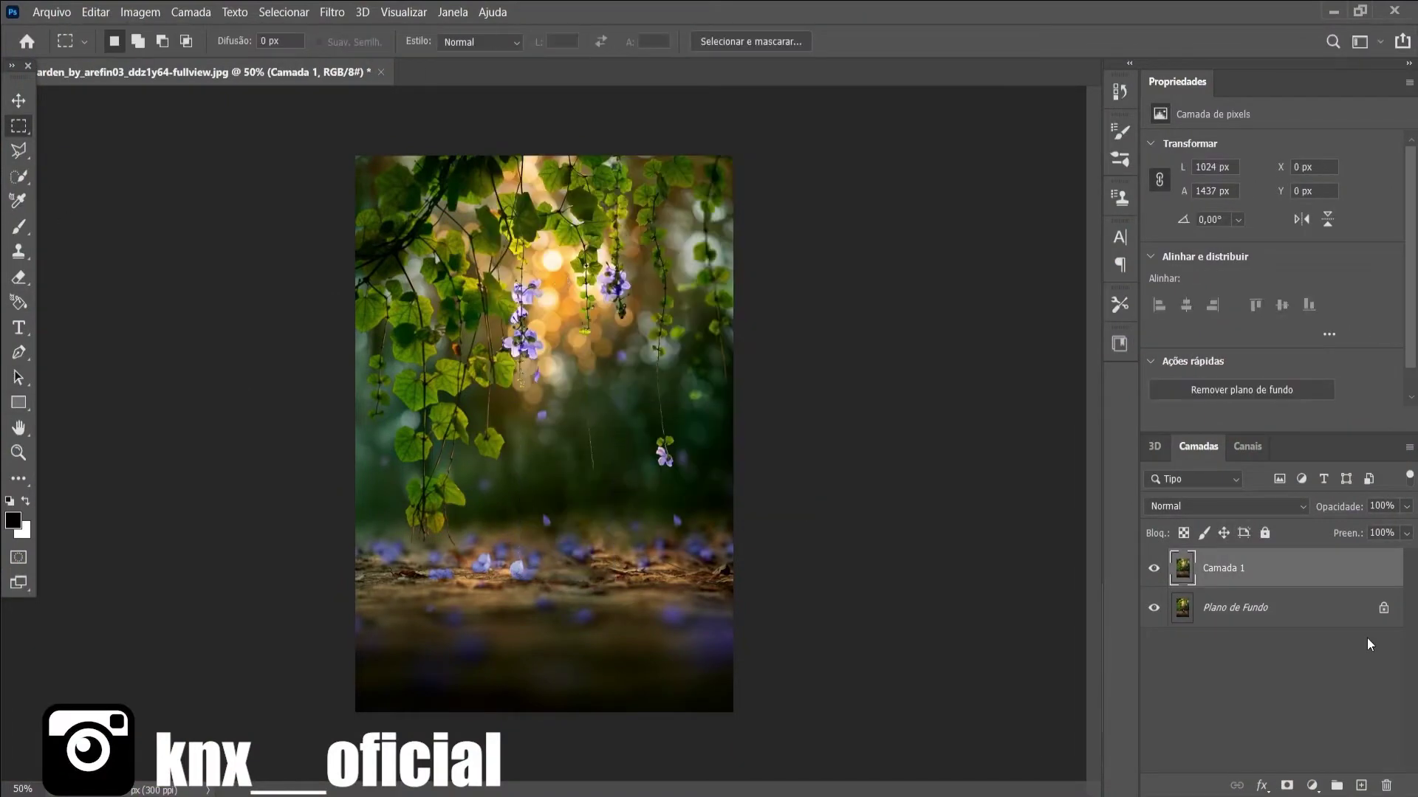
left_click(1153, 608)
- Open the lunascape file, place and enlarge the glass cup drawing, and start a Pen outline
right_click(402, 72)
left_click(466, 201)
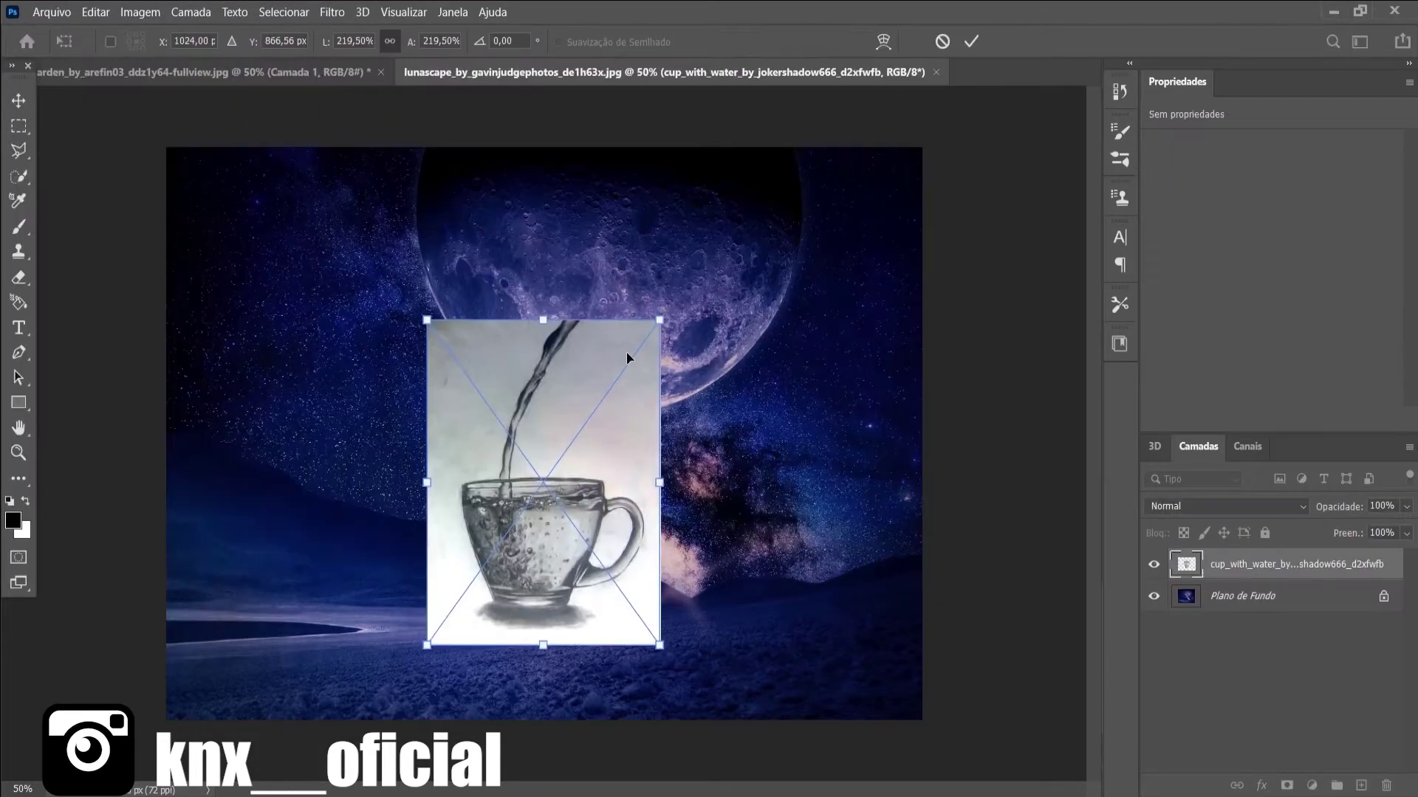
left_click_drag(627, 359, 762, 159)
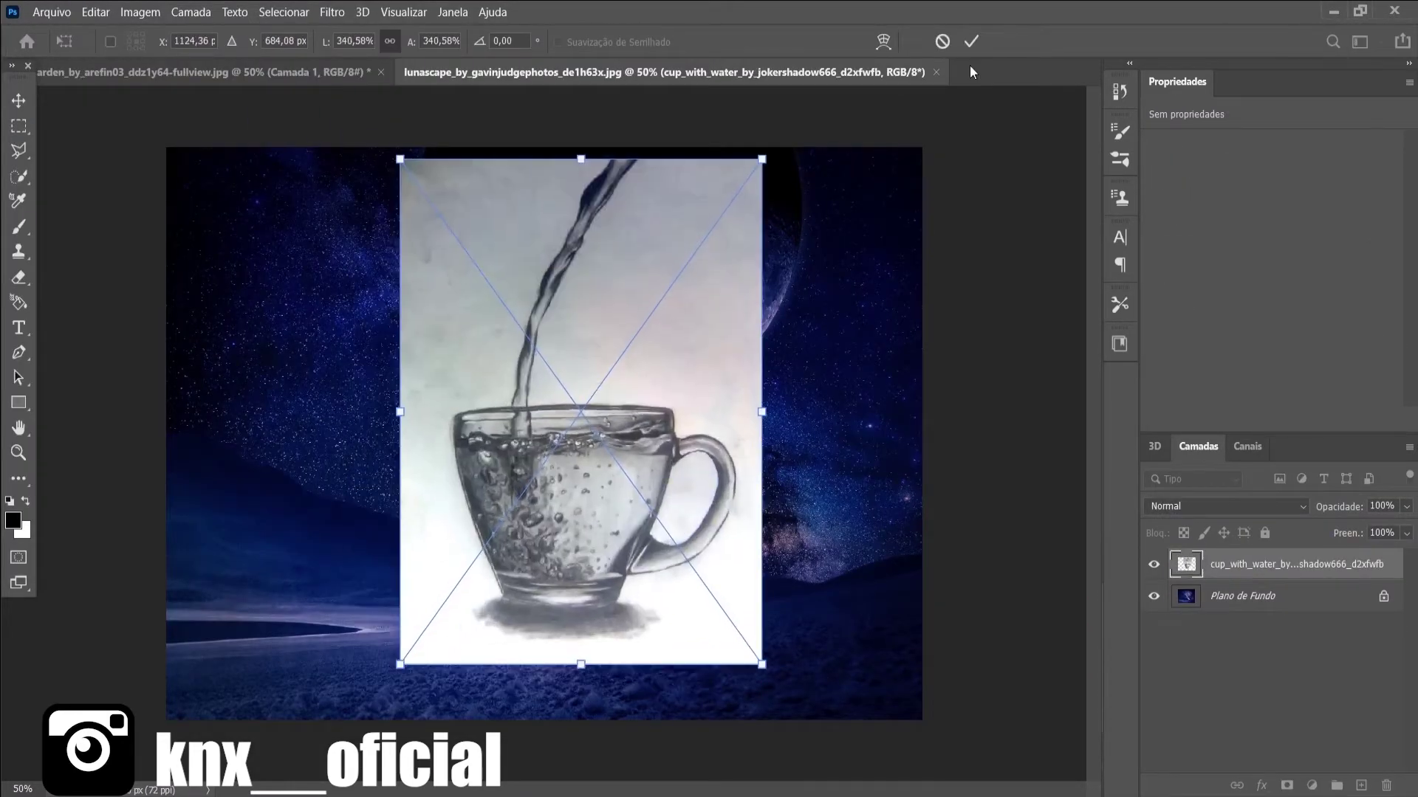
key("Return")
key("p")
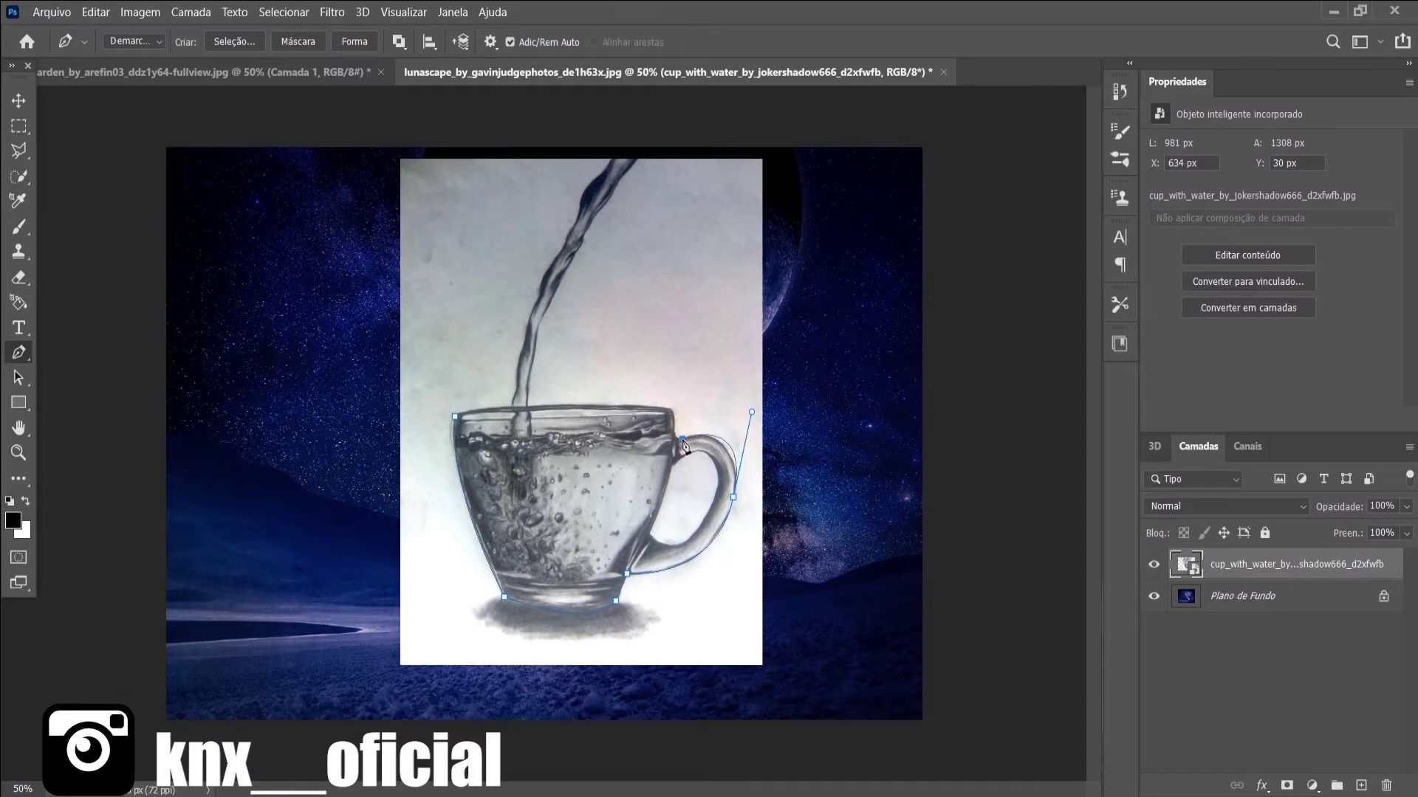
- Extend the Pen outline with anchor points up the pouring water stream
scroll(667, 438, "up", 3, "alt")
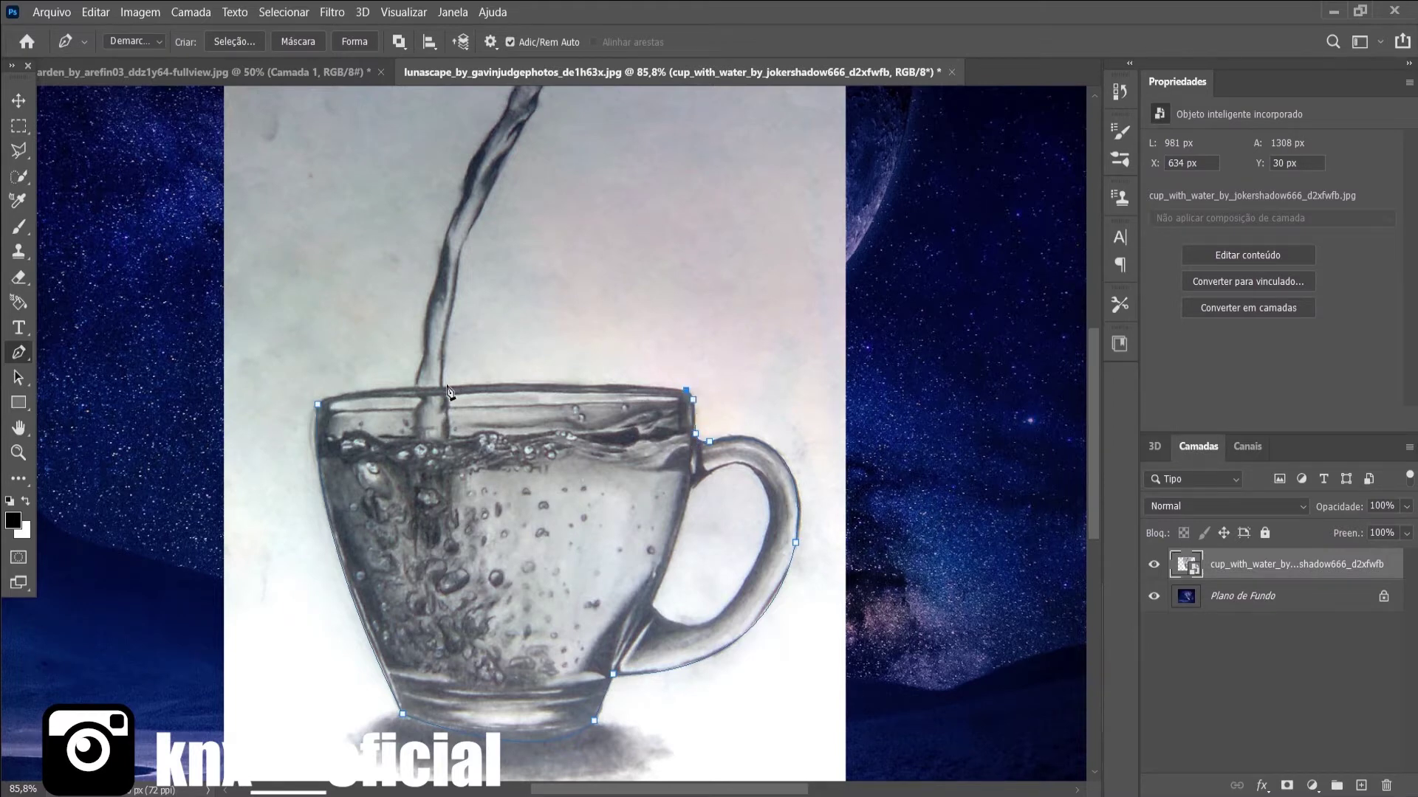
scroll(453, 347, "up", 2)
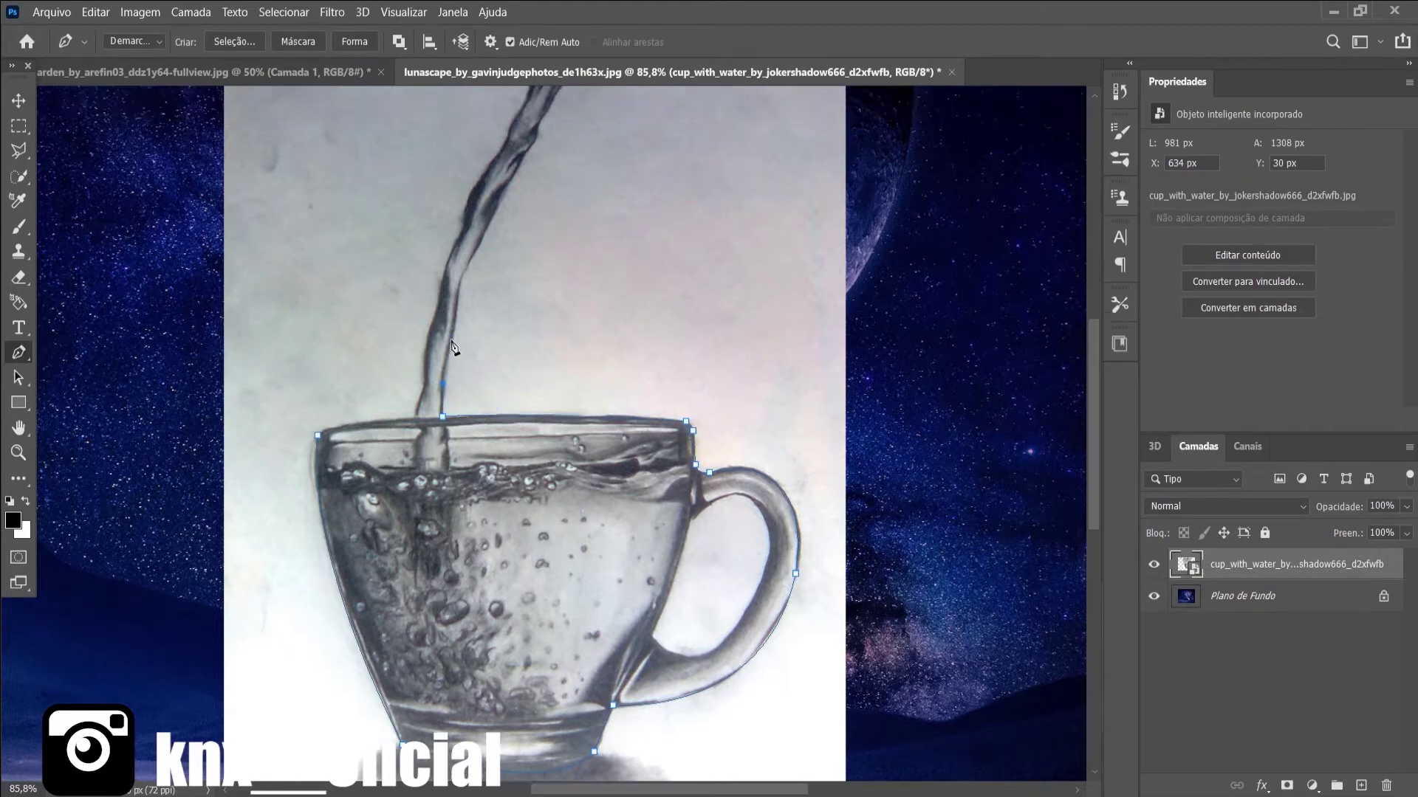
scroll(499, 319, "up", 5)
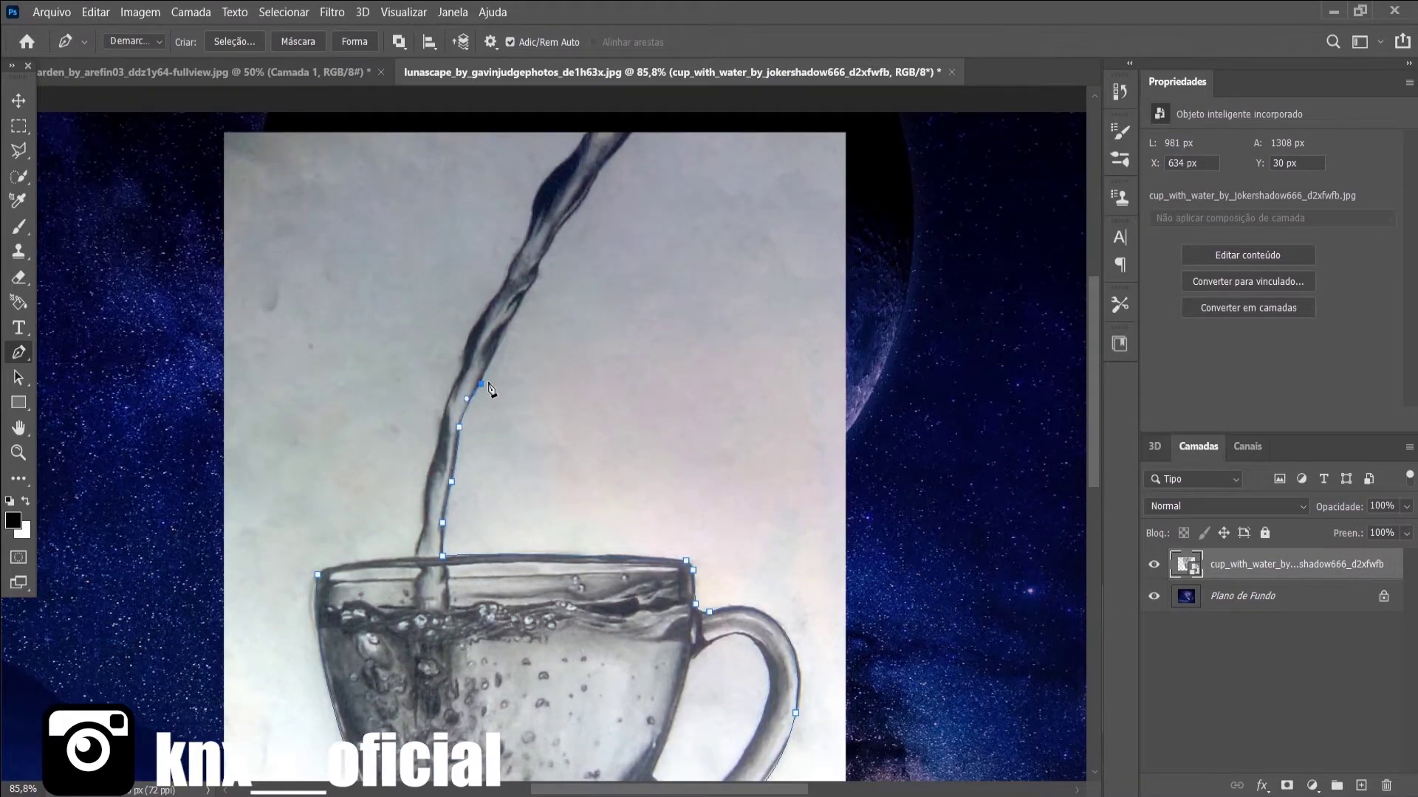
left_click(500, 338)
scroll(499, 337, "up", 2)
scroll(524, 333, "up", 2)
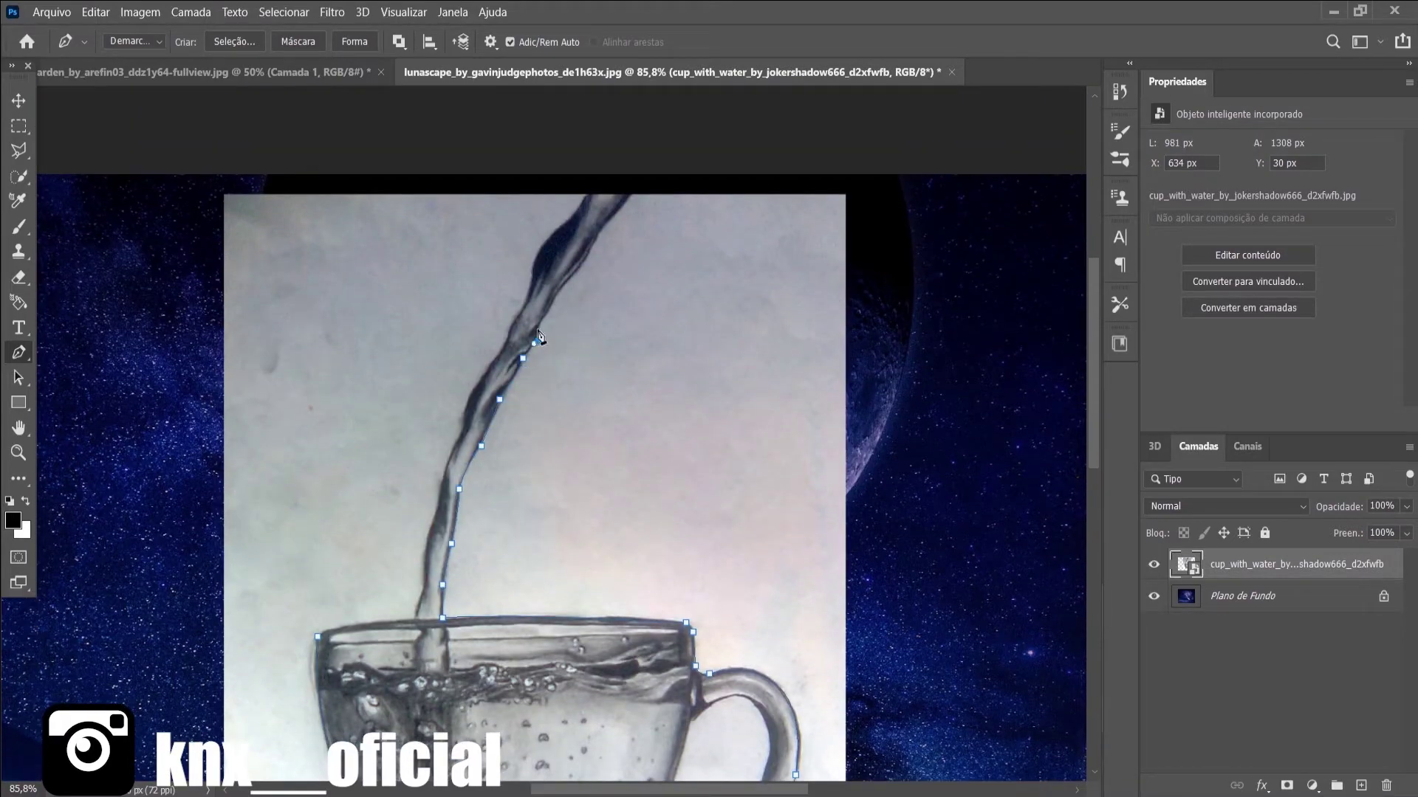
left_click(538, 326)
scroll(538, 330, "up", 2)
left_click(547, 376)
scroll(561, 391, "up", 1)
scroll(572, 406, "up", 1)
left_click(556, 421)
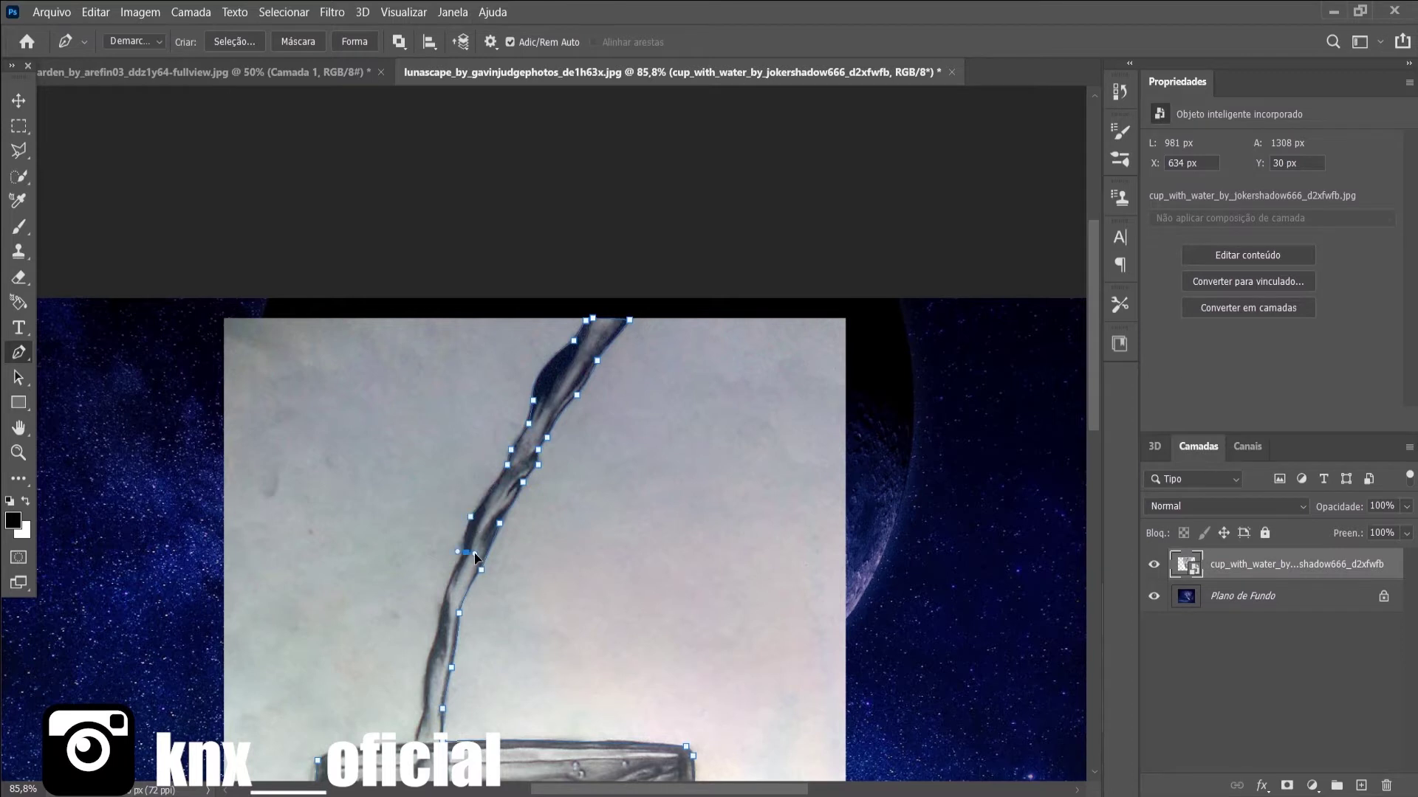
- Adjust the path near the cup's base and zoom out to view the whole cup
scroll(474, 557, "down", 2)
left_click_drag(446, 520, 458, 526)
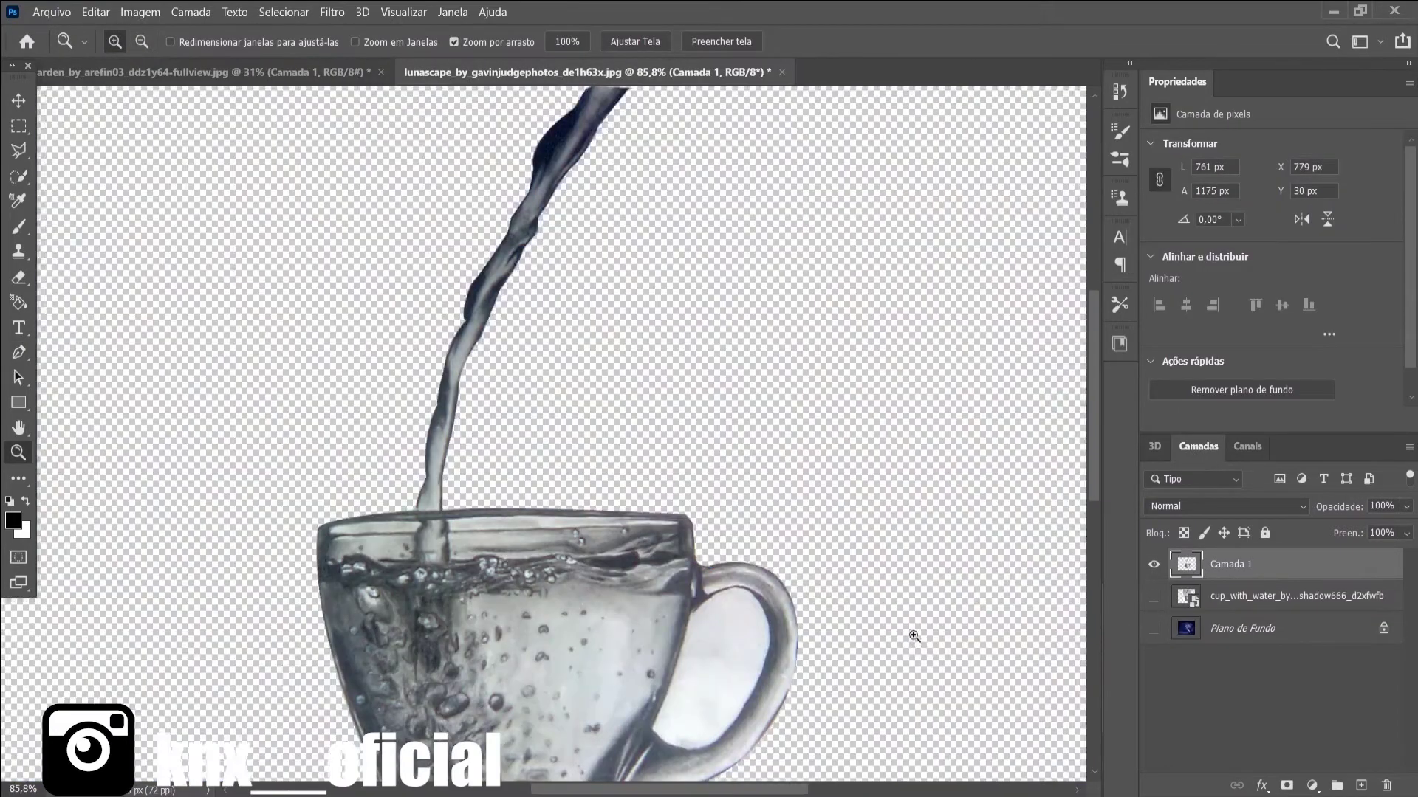
left_click_drag(914, 636, 784, 586)
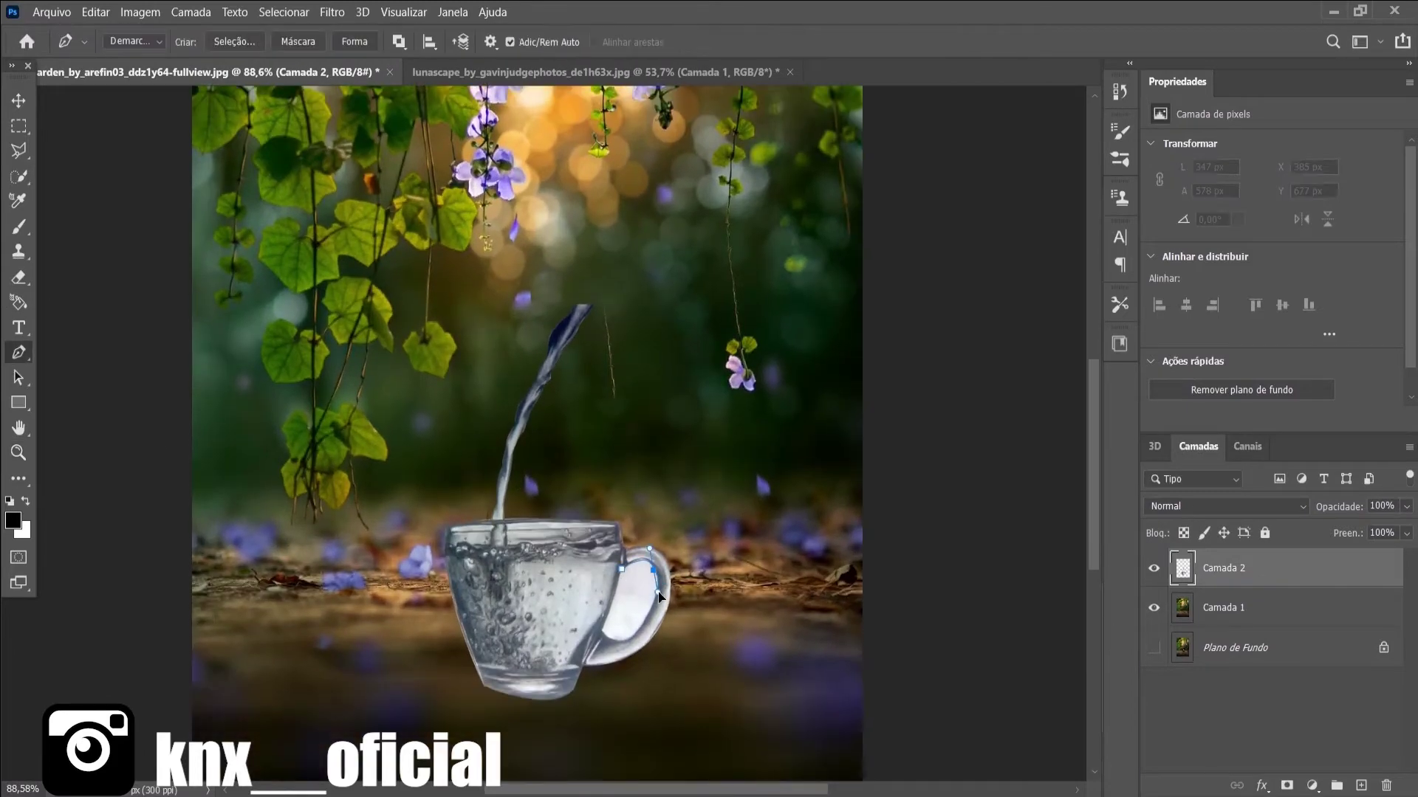
- Outline the white gap inside the cup handle and delete it
left_click_drag(622, 569, 659, 591)
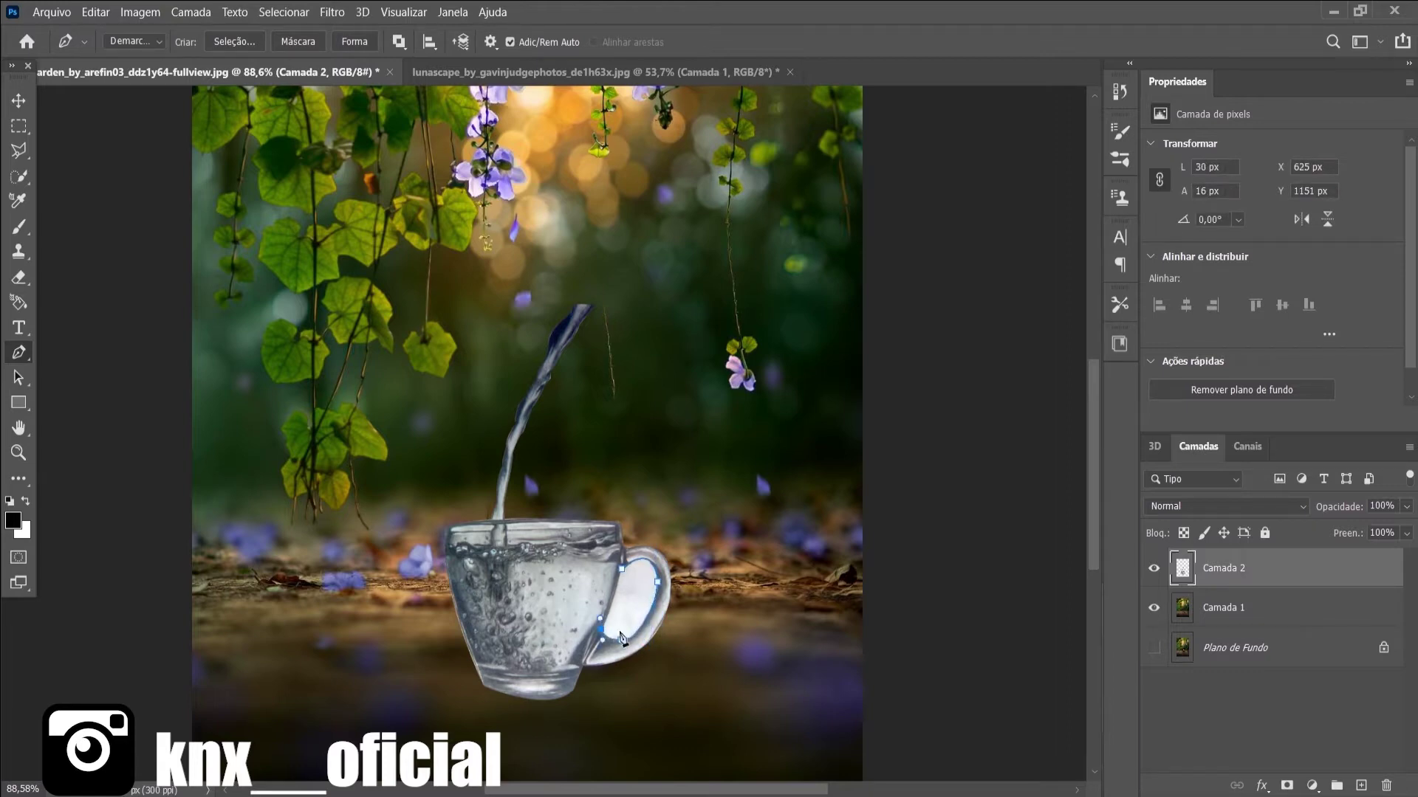
key("ctrl+Return")
key("Delete")
scroll(616, 635, "down", 2)
scroll(617, 636, "up", 3)
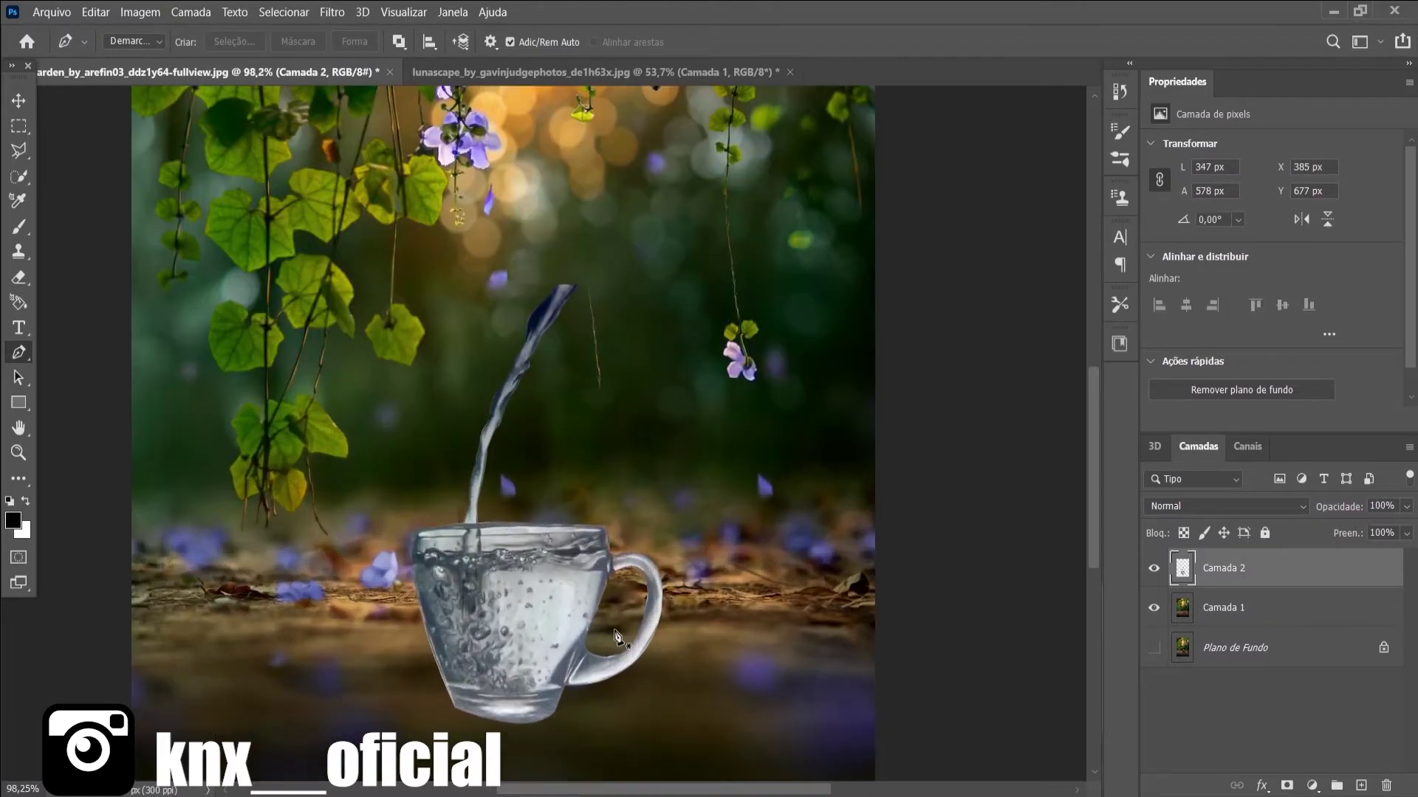
- Mask out the pouring water stream on the cup layer and zoom out to the whole garden
left_click(1288, 785)
key("b")
mouse_move(564, 291)
left_mouse_down()
mouse_move(495, 421)
mouse_move(539, 478)
left_mouse_up()
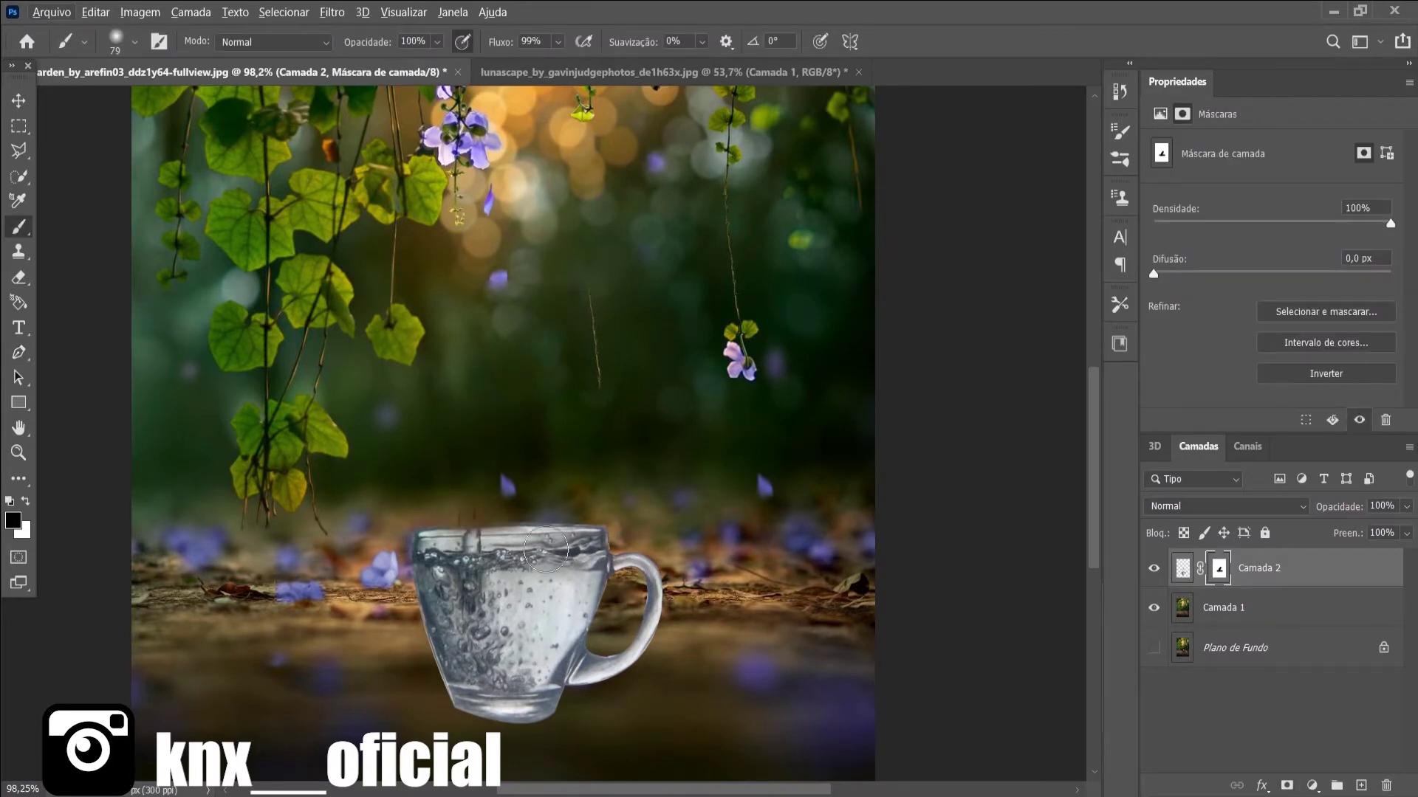
key("ctrl+0")
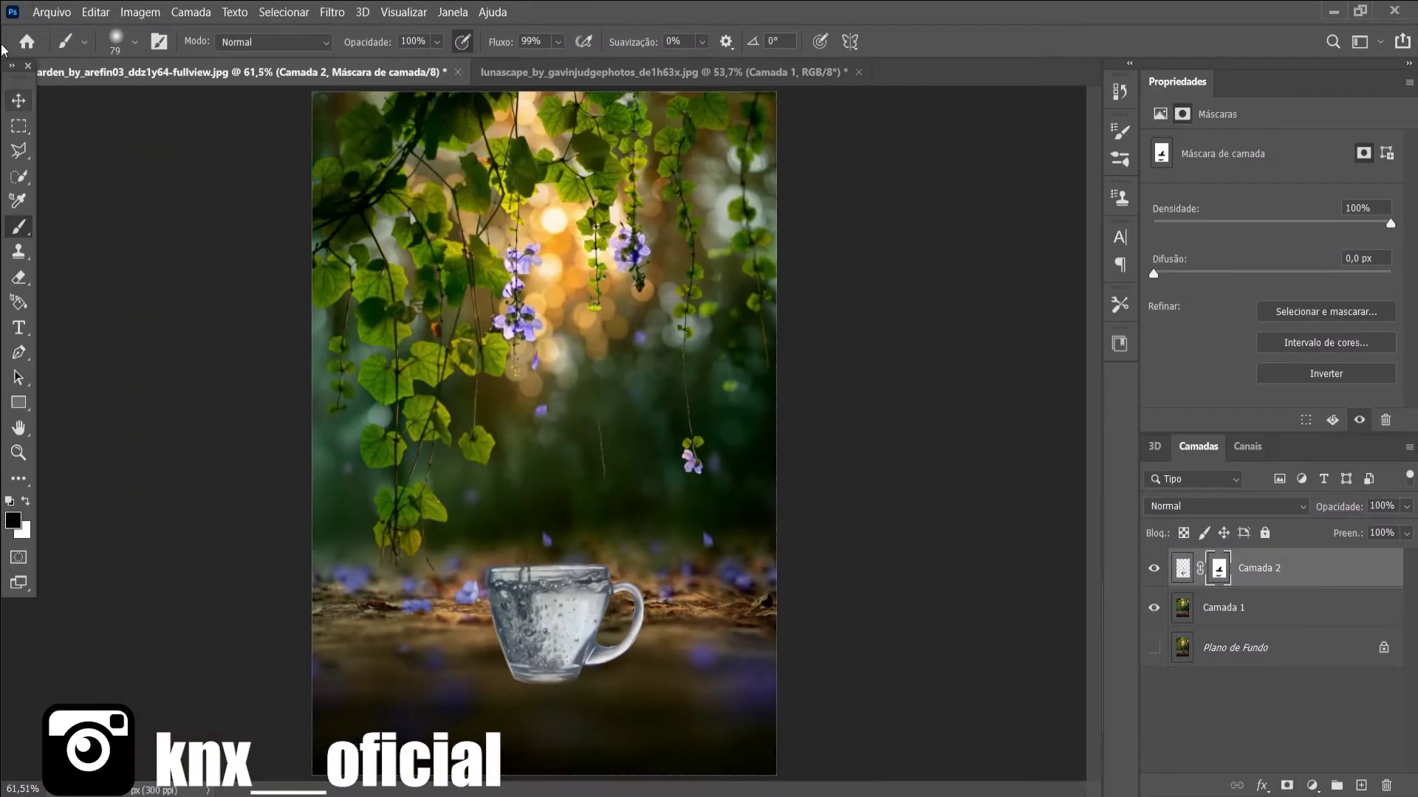
key("v")
- Add a teal Solid Color fill layer clipped to the cup in Cor (Color) mode
left_click(1312, 785)
left_click(1248, 581, "alt")
left_click(1226, 506)
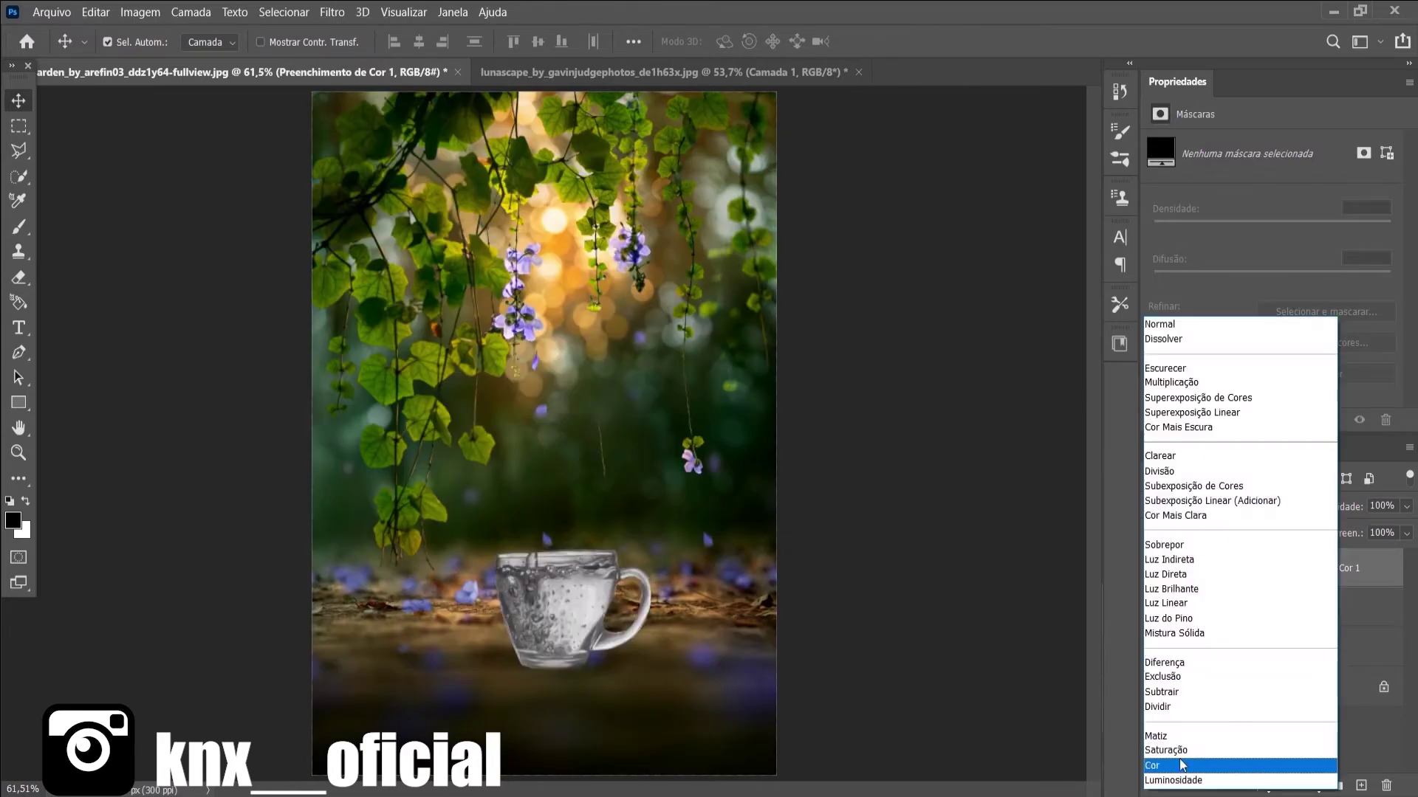
left_click(1220, 759)
double_click(1185, 568)
left_click(891, 370)
left_click_drag(945, 192, 945, 312)
left_click(842, 364)
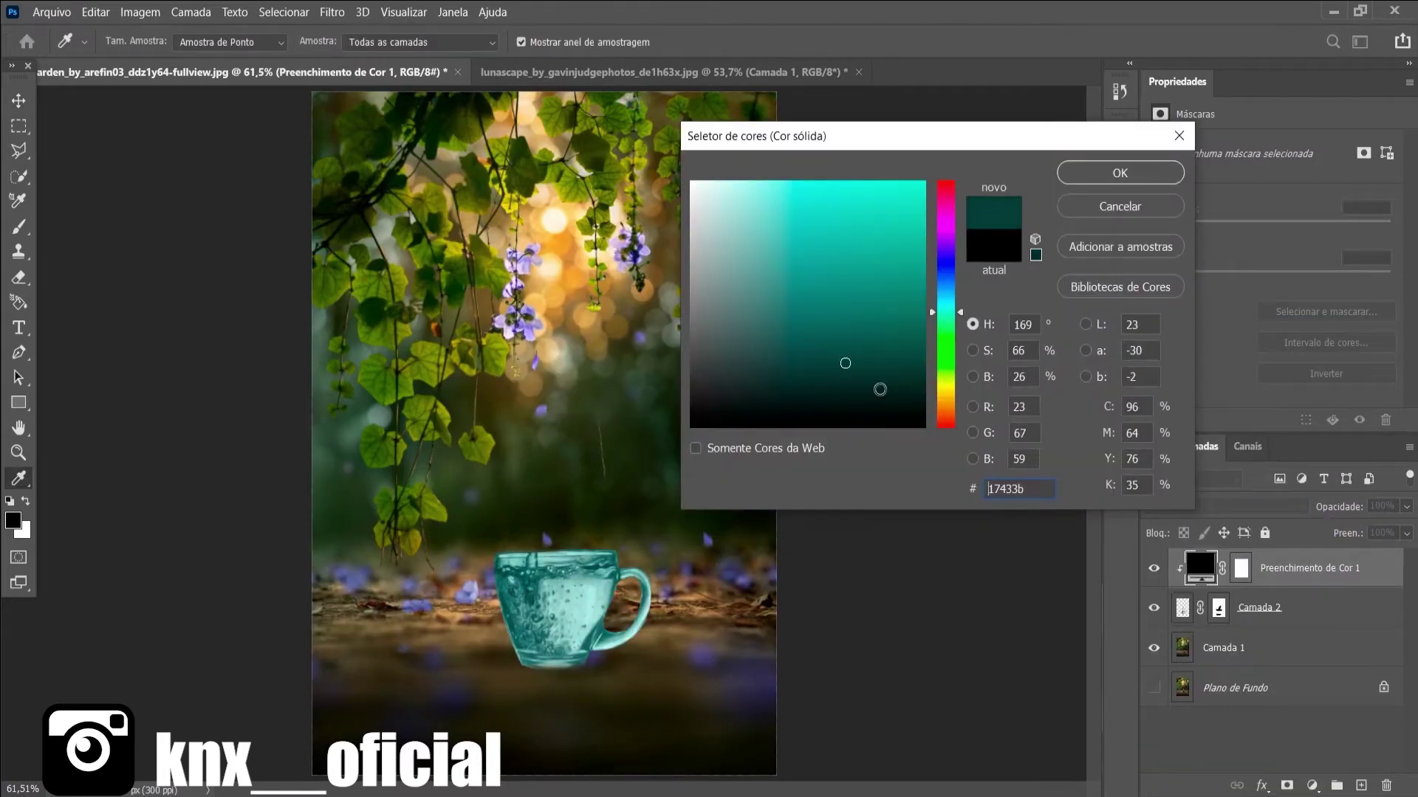
left_click(972, 377)
left_click_drag(946, 364, 946, 351)
key("Return")
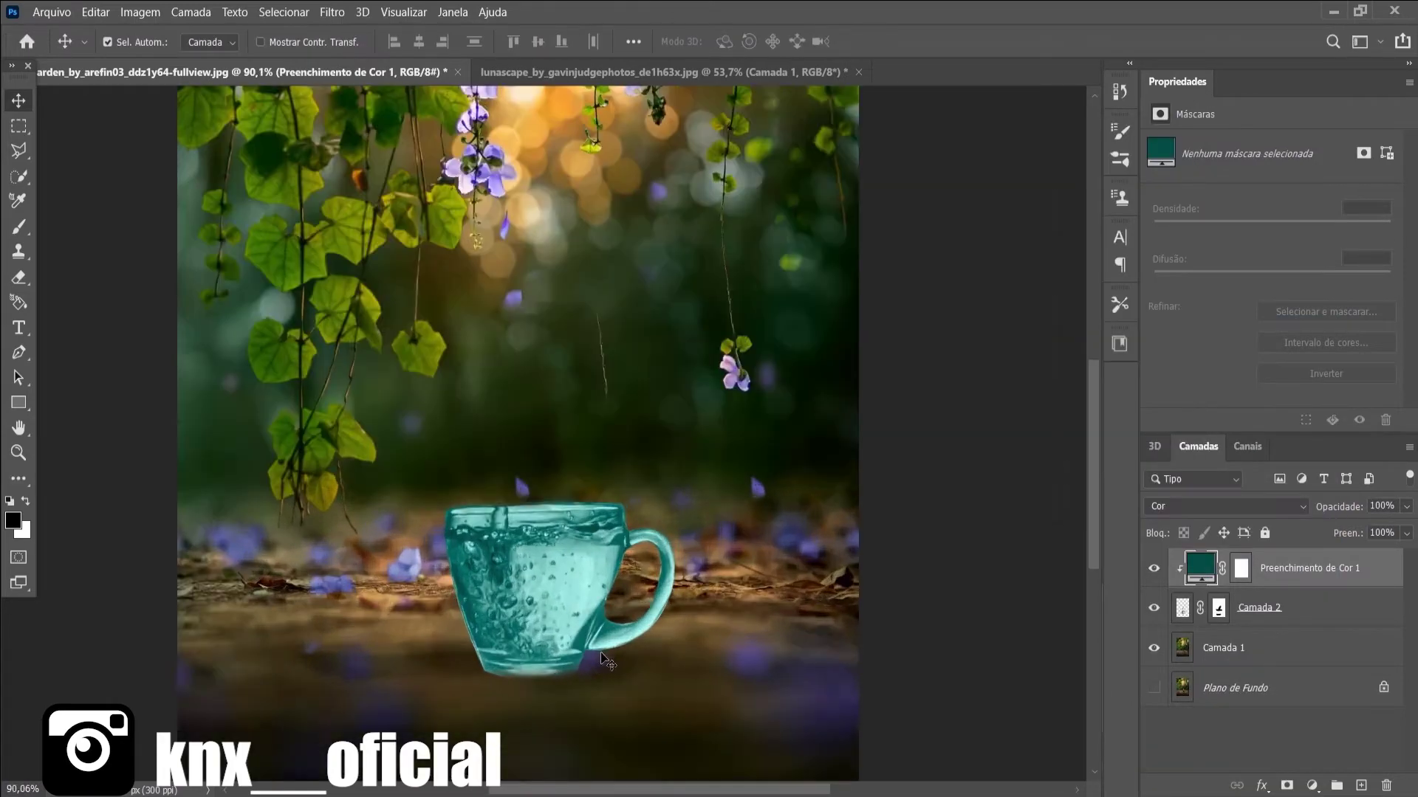
- Invert the colour layer's mask and return to the moon-scene document
key("ctrl+i")
key("b")
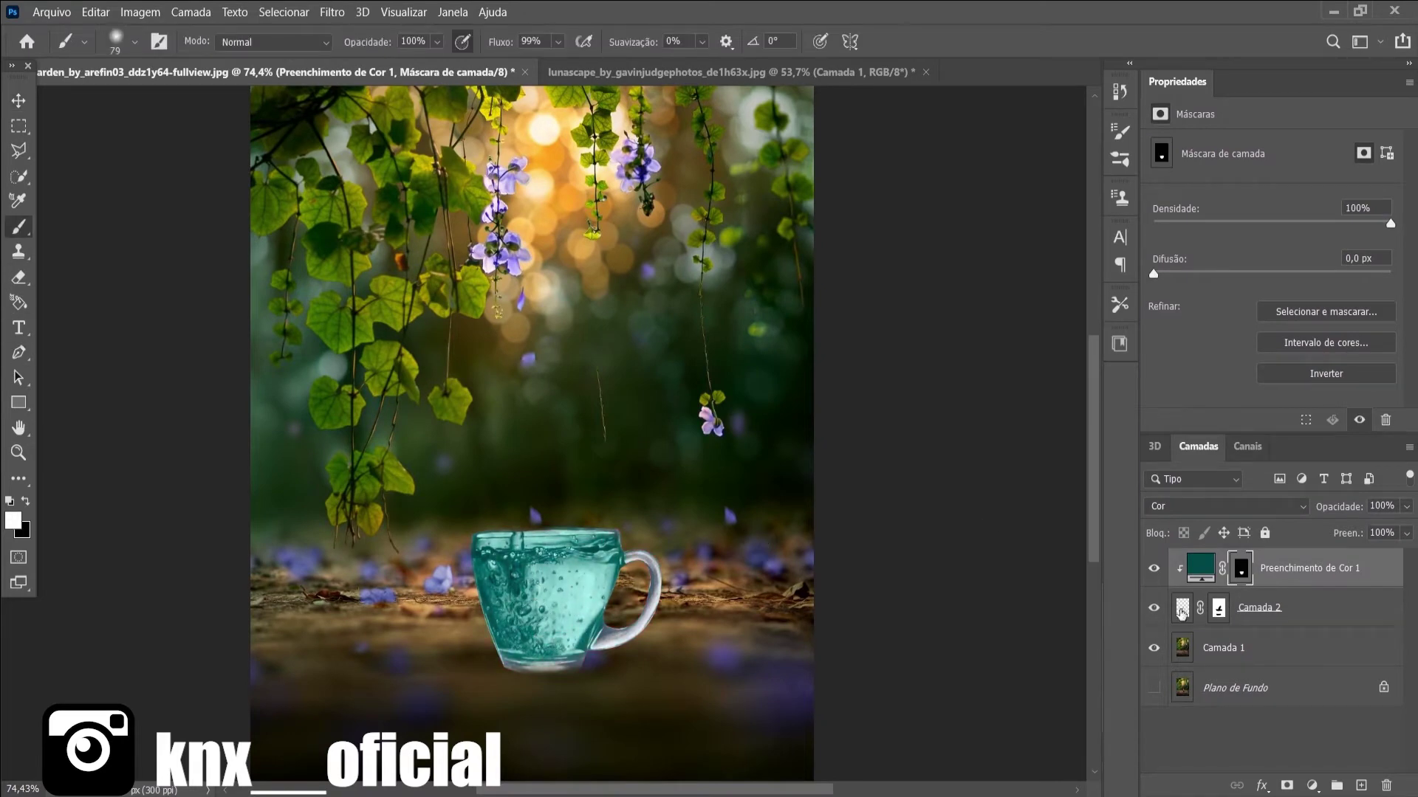
scroll(907, 603, "down", 3)
key("ctrl+Tab")
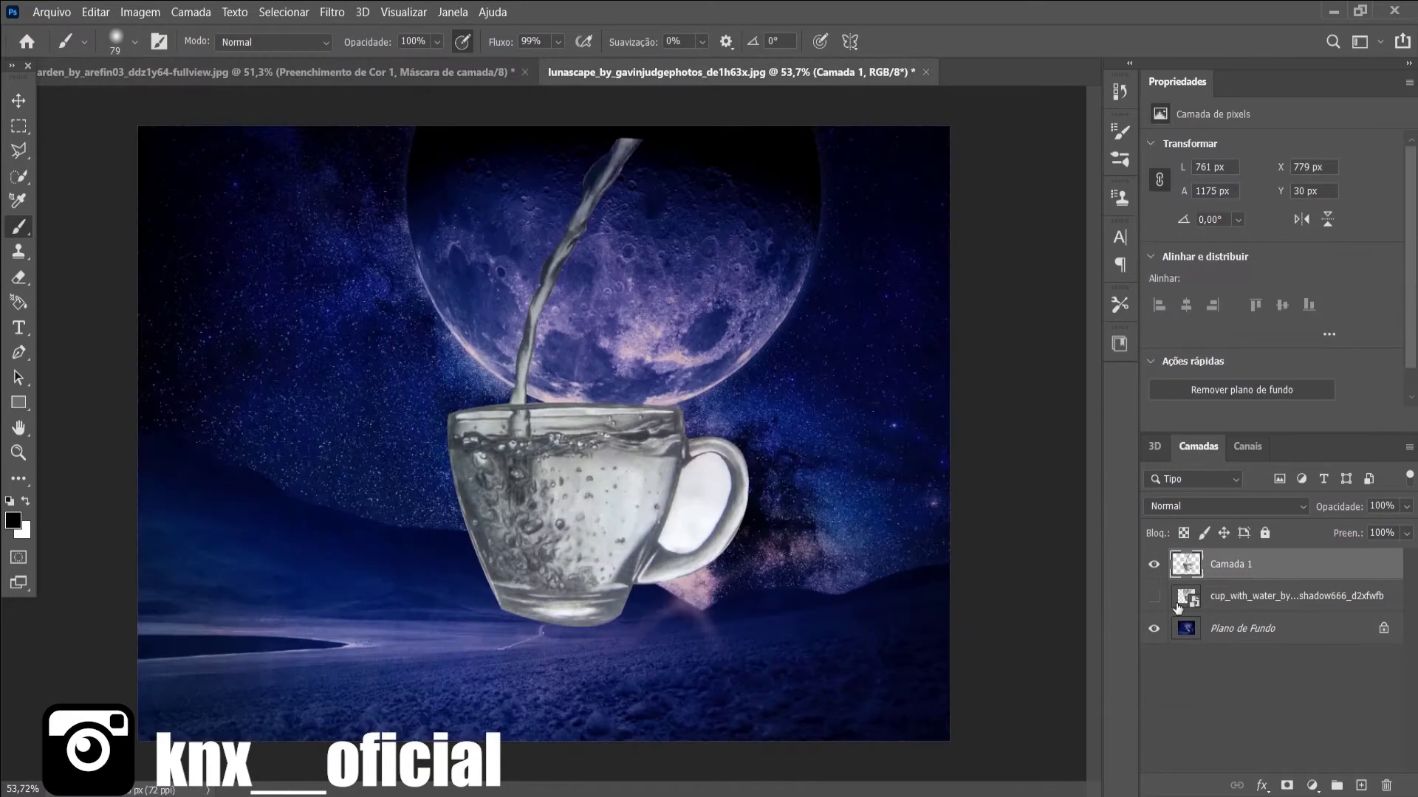
- Copy the moon scene into the garden, clip it to the cup below the hidden teal layer
left_click(1241, 628)
mouse_move(1240, 628)
left_mouse_down()
mouse_move(543, 413)
mouse_move(520, 554)
left_mouse_up()
key("ctrl+t")
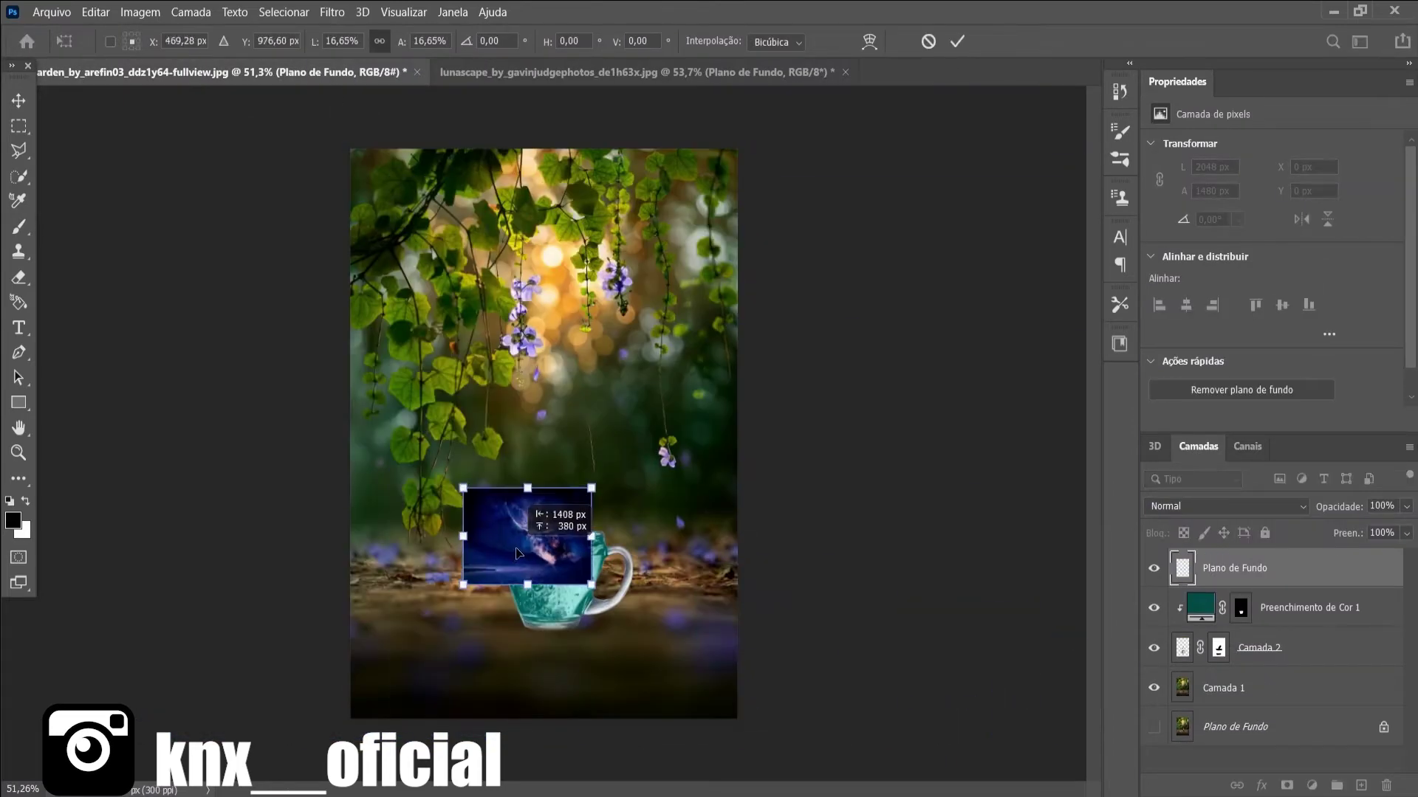
scroll(519, 554, "up", 3)
left_click_drag(538, 443, 536, 594)
left_click_drag(650, 681, 687, 681)
key("Return")
left_click_drag(1235, 568, 1138, 628)
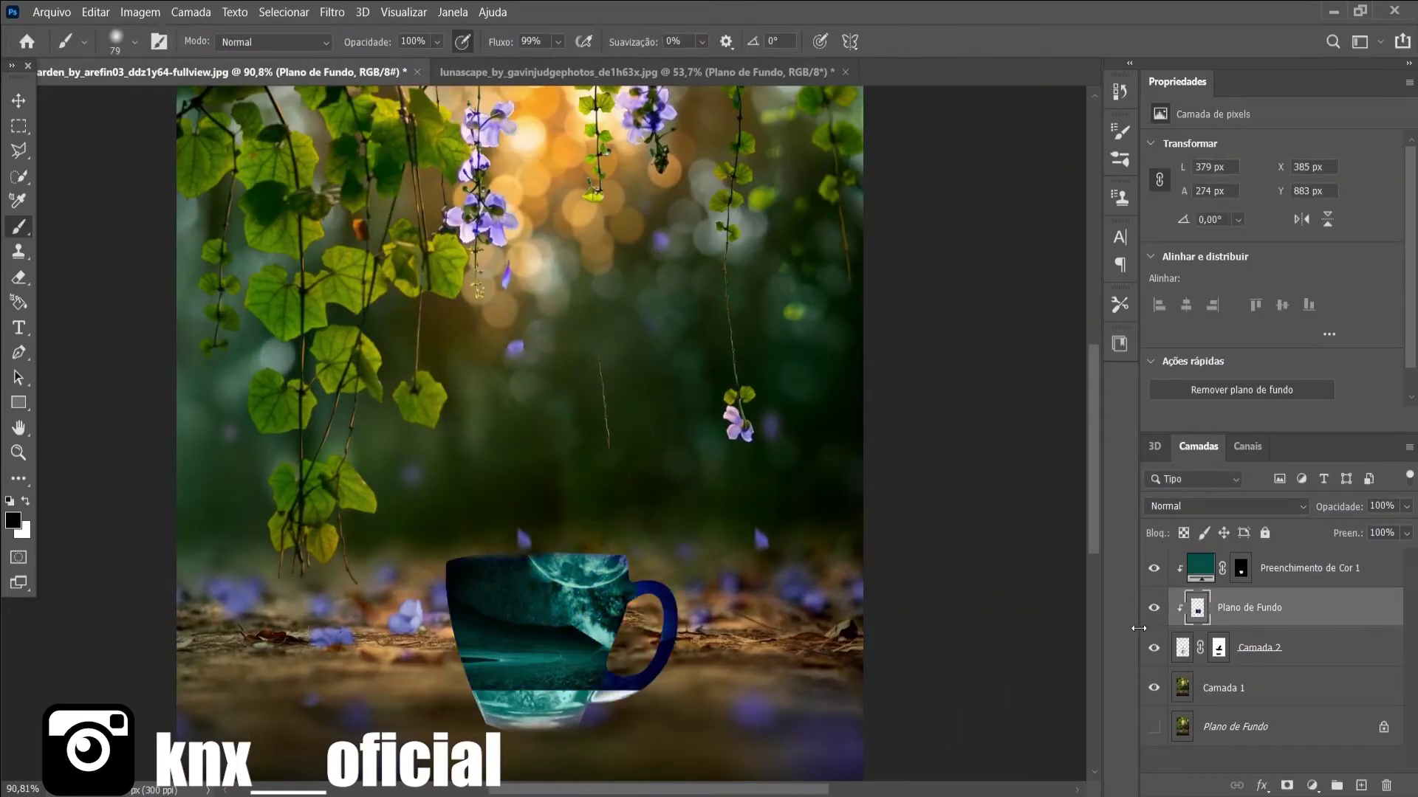
left_click(1154, 568)
- Scale and stretch the moon image to cover the cup body at reduced opacity
key("ctrl+t")
left_click_drag(690, 538, 592, 573)
left_click_drag(514, 619, 537, 581)
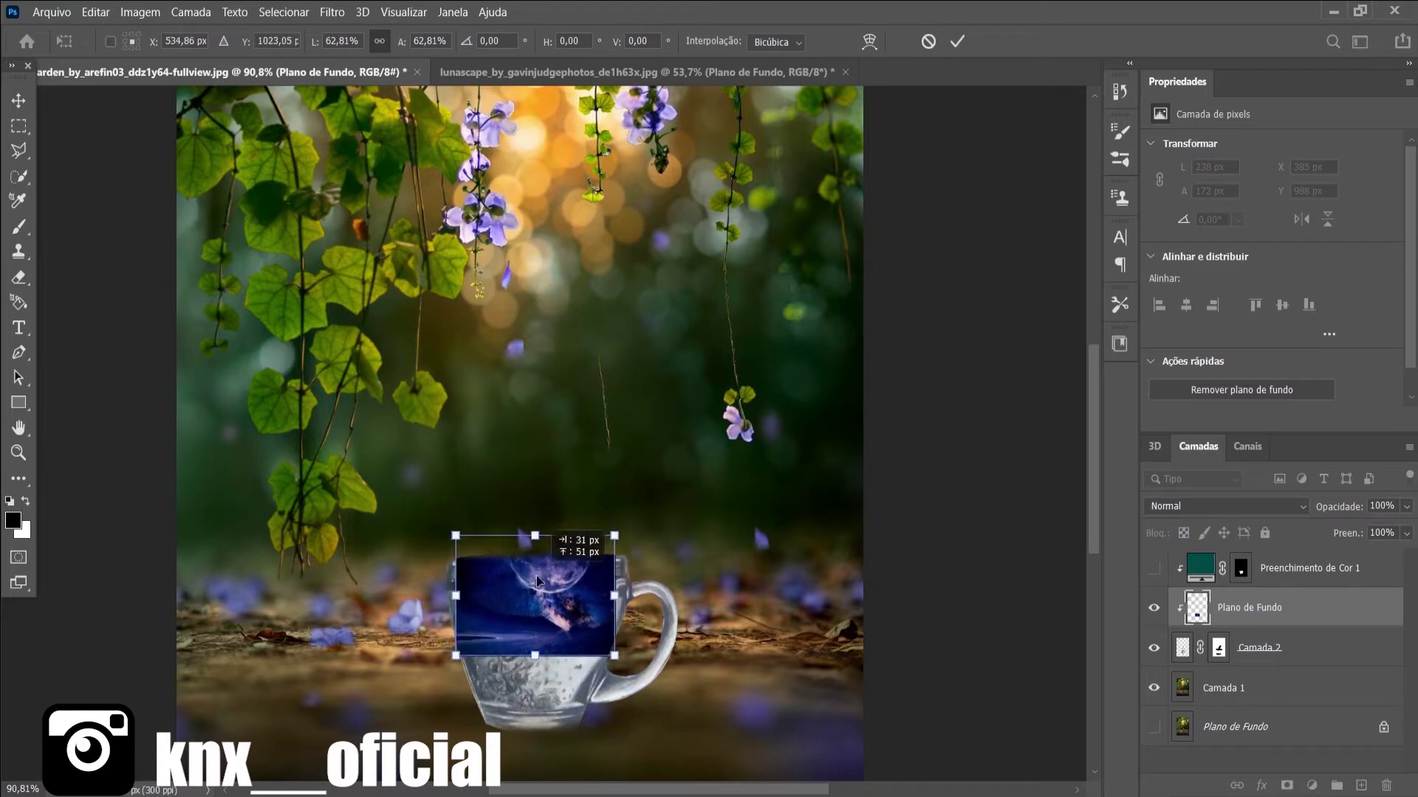
left_click_drag(535, 655, 537, 704)
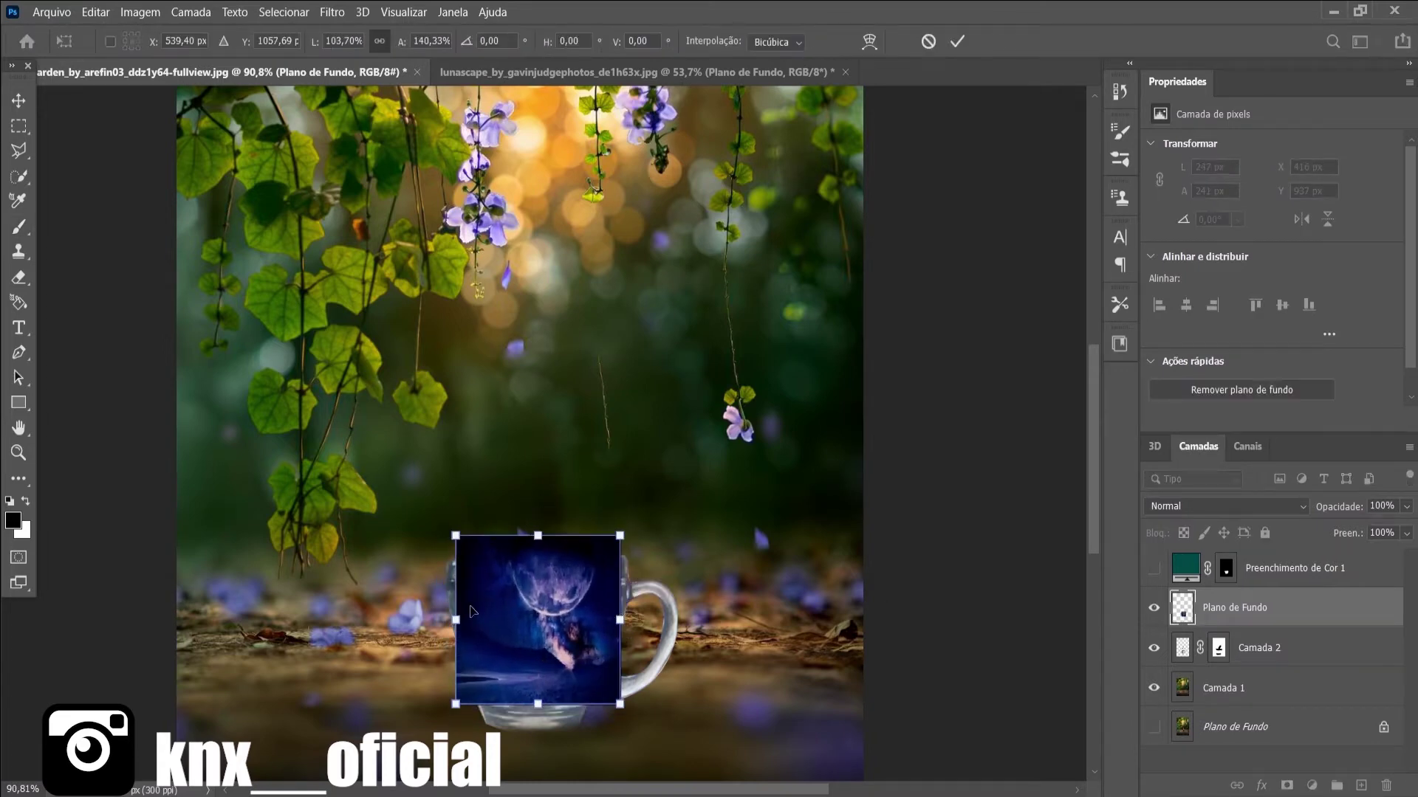
left_click_drag(455, 535, 443, 534)
left_click_drag(620, 620, 612, 618)
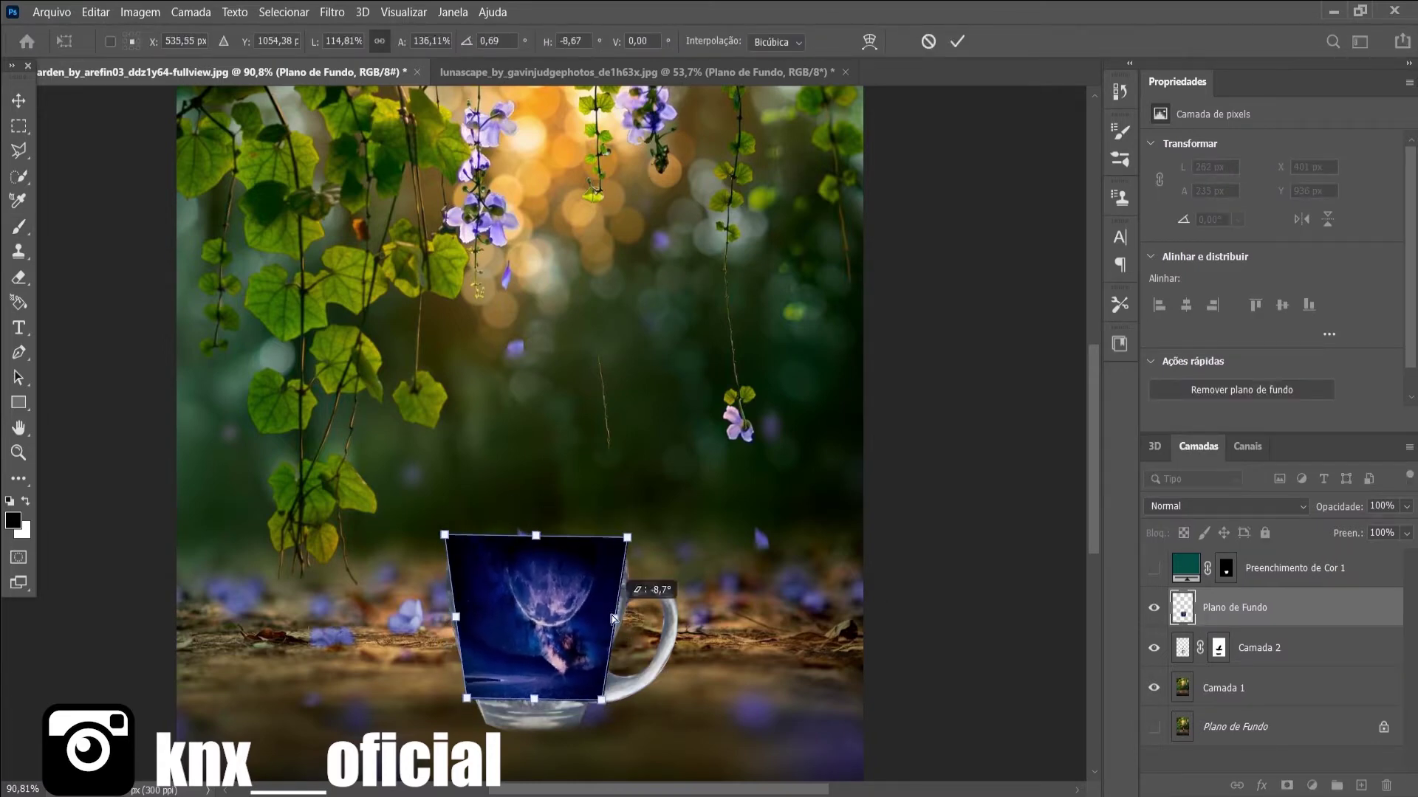
key("ctrl+z")
left_click_drag(633, 532, 673, 471)
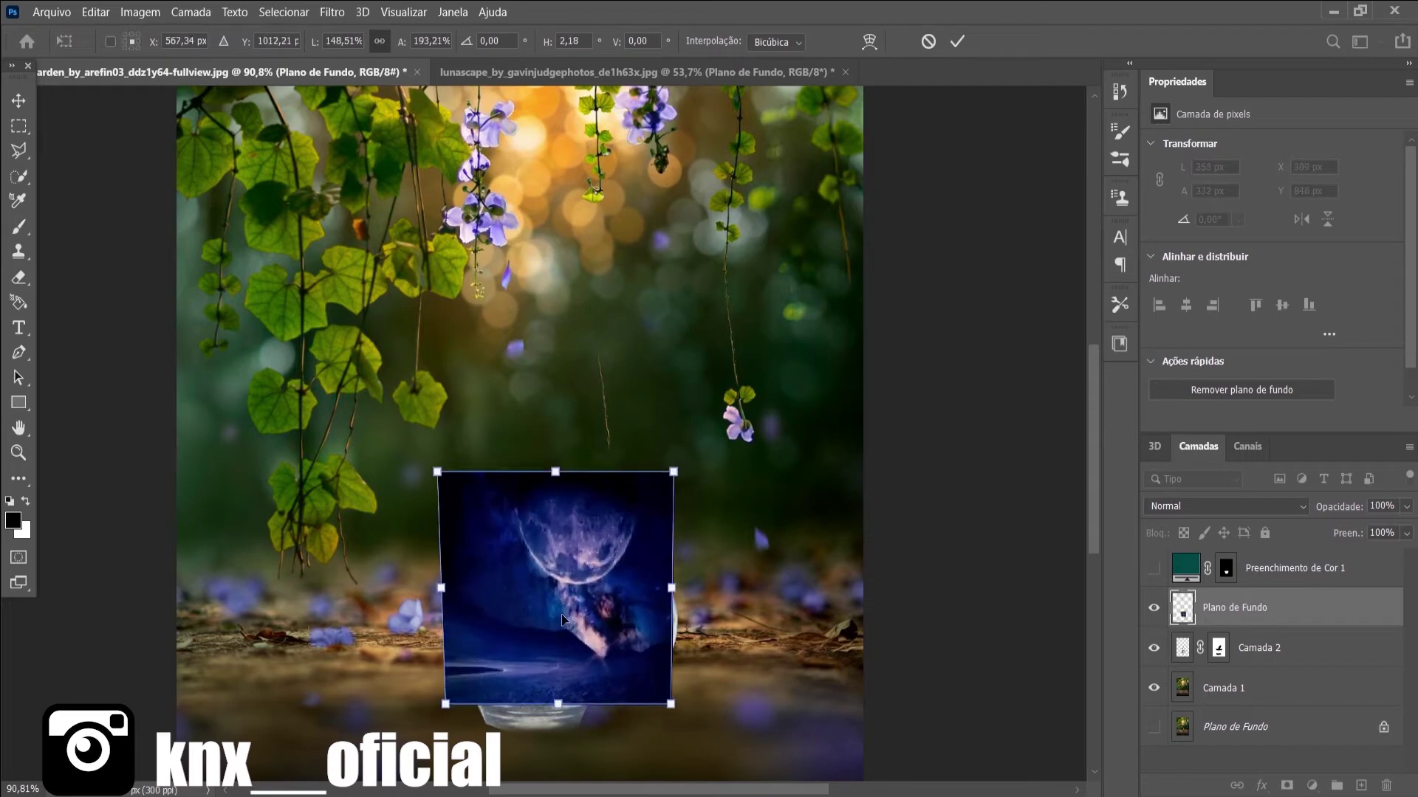
left_click_drag(562, 618, 546, 606)
left_click_drag(1337, 507, 1321, 507)
key("Return")
- Mask the moon image's edges so only the cup area remains
left_click(1287, 785)
key("b")
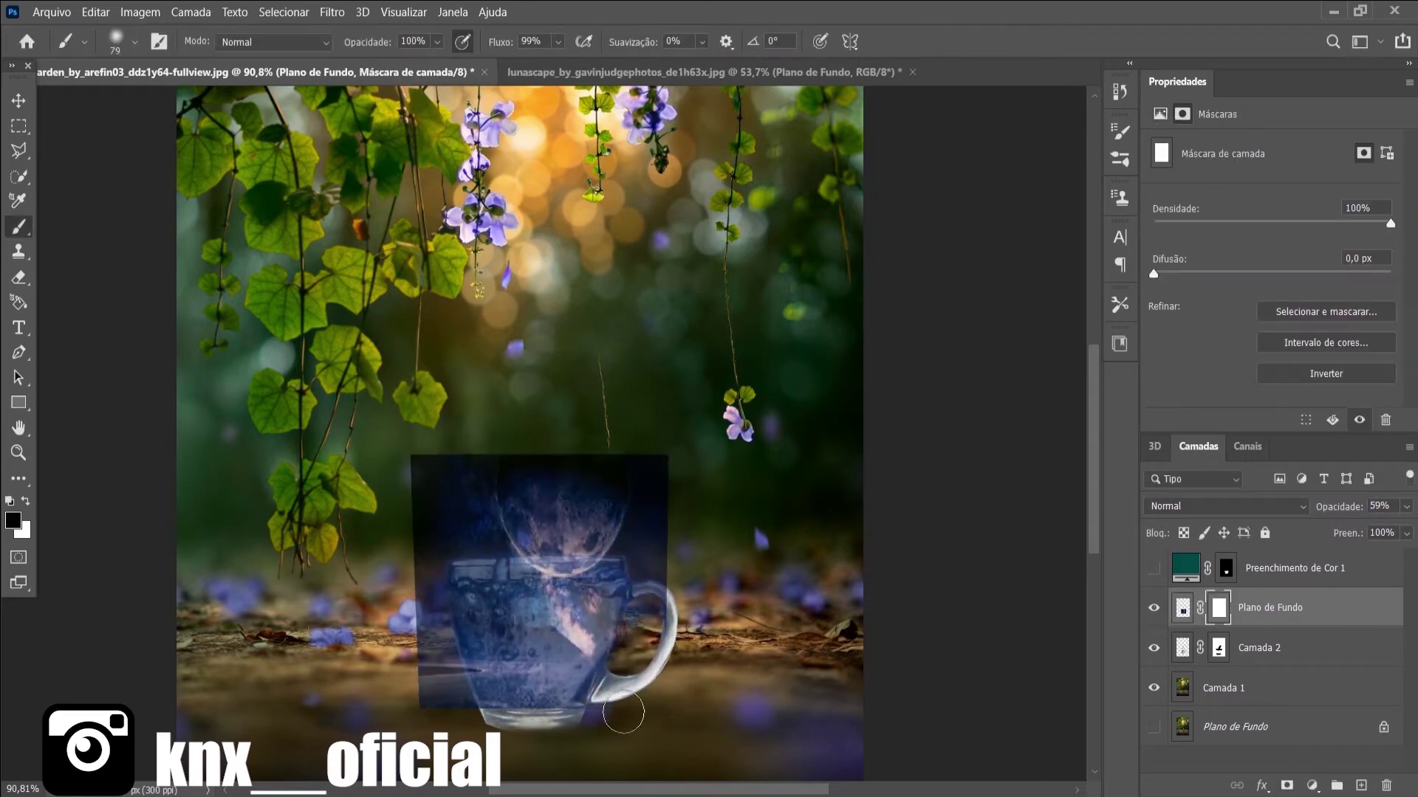
mouse_move(623, 713)
left_mouse_down()
mouse_move(428, 708)
mouse_move(443, 561)
mouse_move(416, 551)
left_mouse_up()
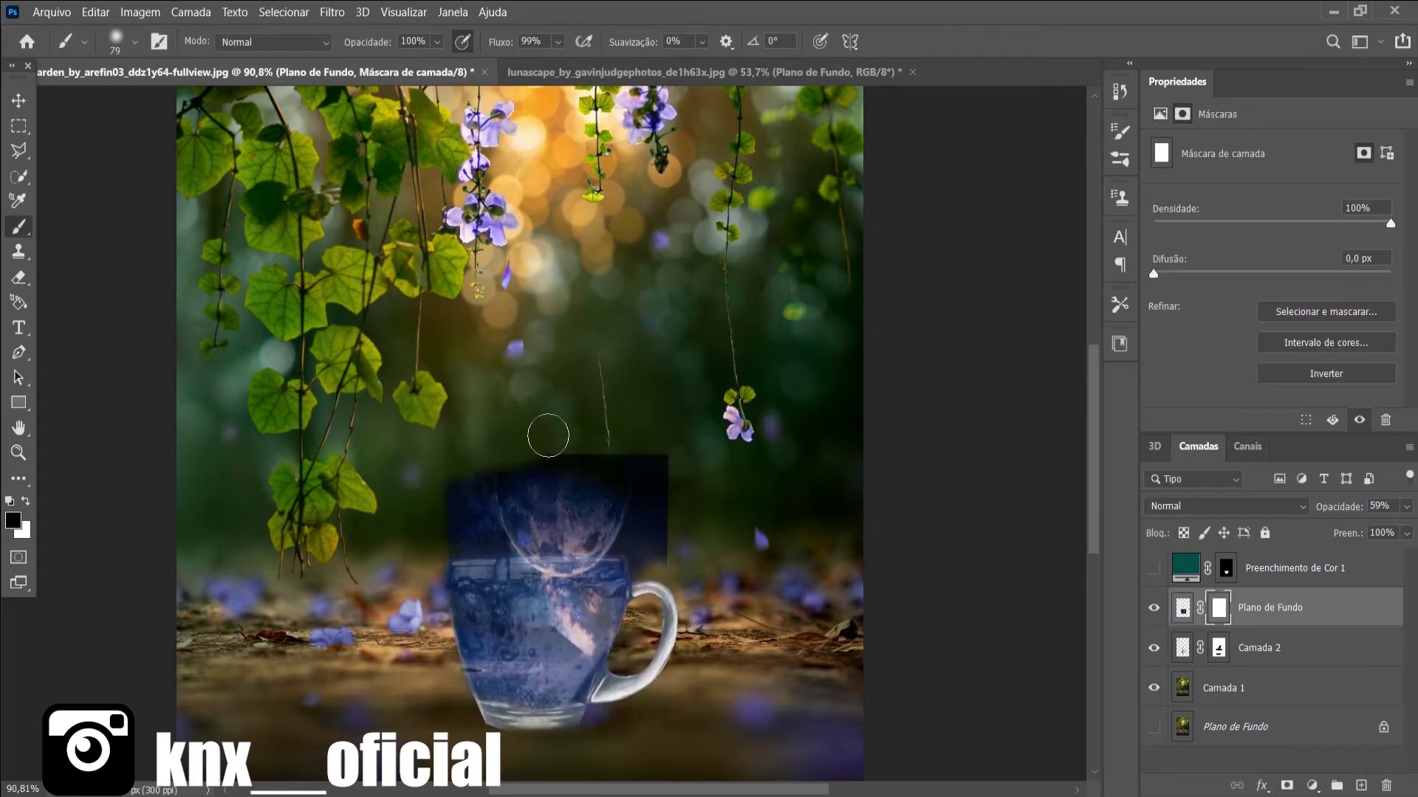
left_click_drag(548, 436, 672, 591)
- Set the galaxy layer to Sobrepor at 100% opacity and mask the spill above the cup
left_click_drag(1334, 508, 1374, 508)
key("x")
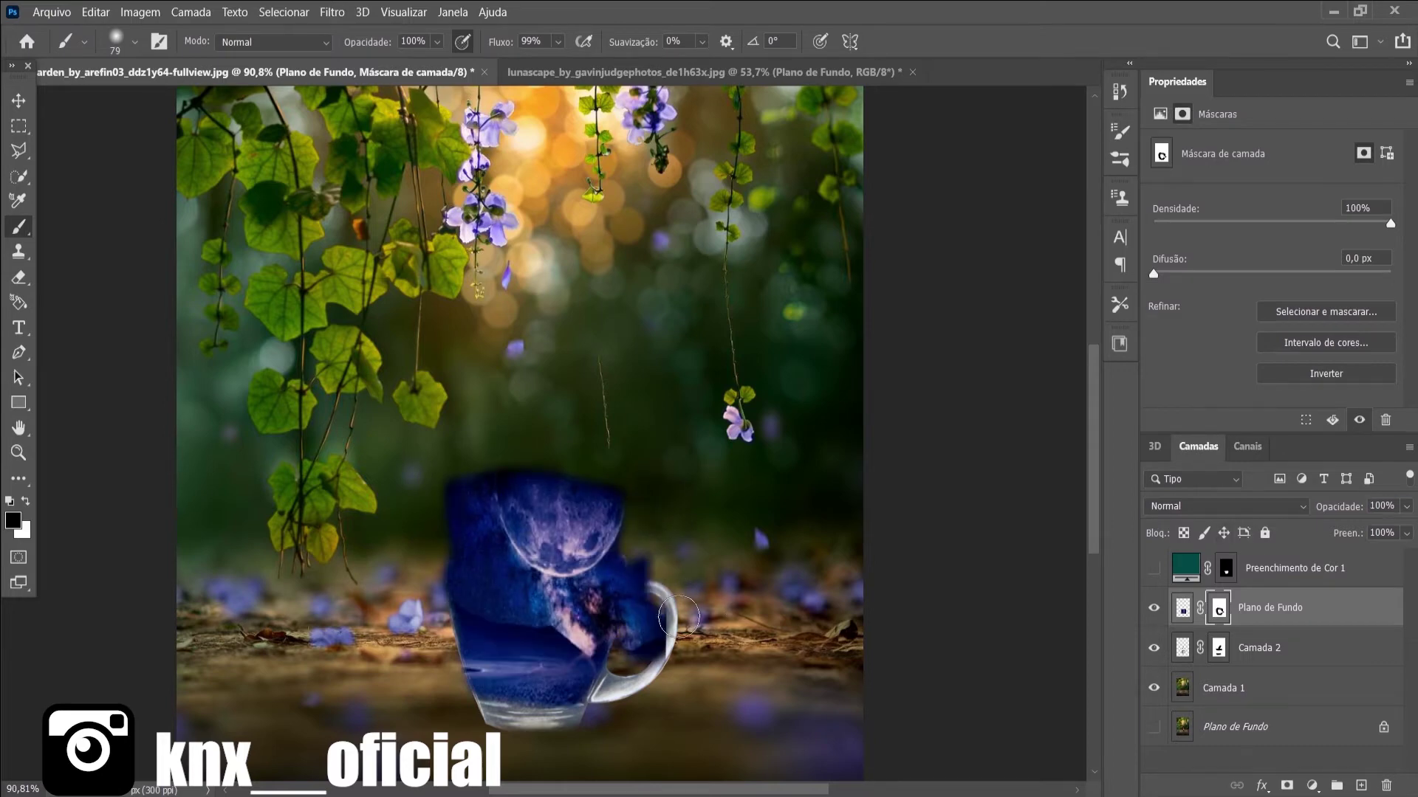
left_click(1225, 506)
left_click(1182, 525)
left_click_drag(697, 504, 451, 517)
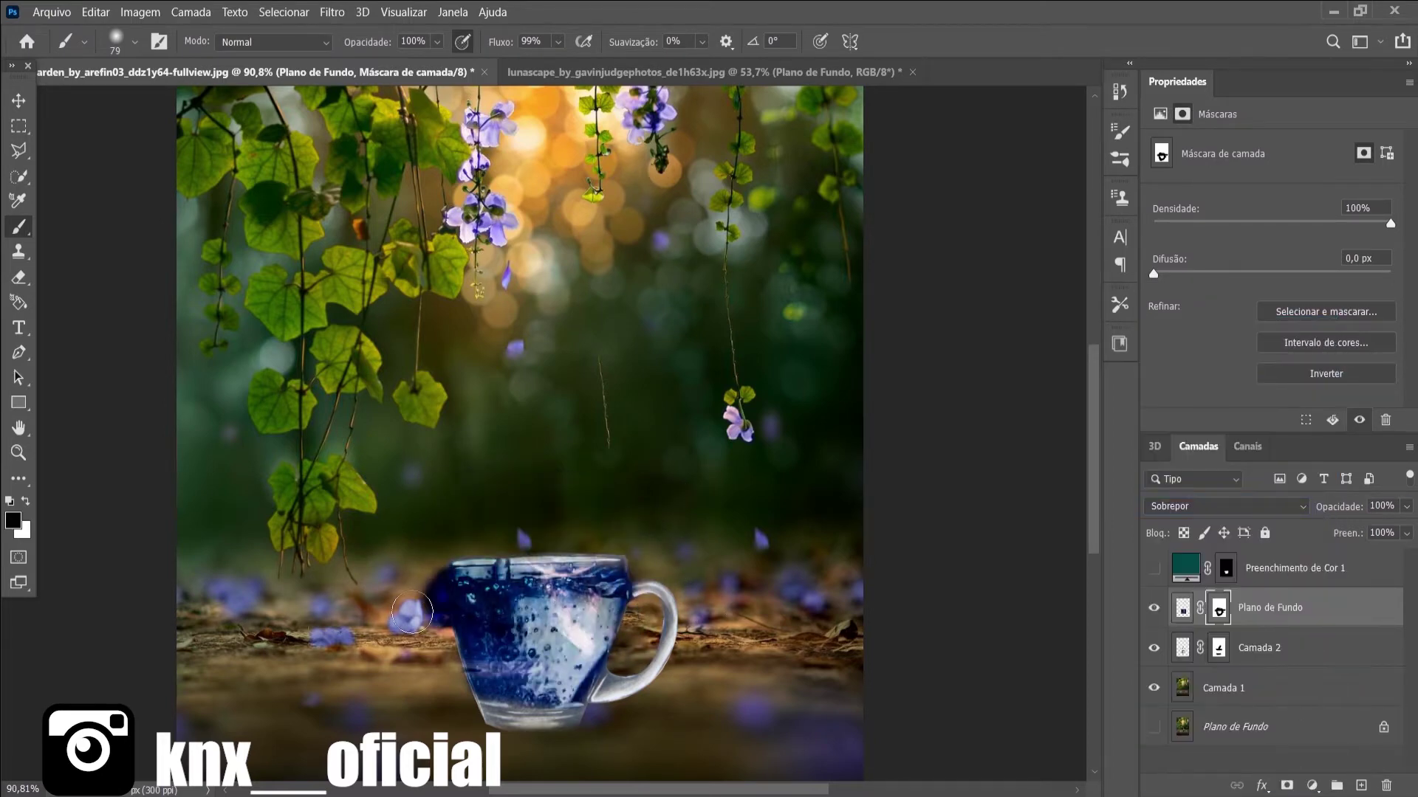
key("ctrl+0")
key("ctrl+0")
- Narrow the cup with Free Transform and repaint its rim on the mask
key("ctrl+t")
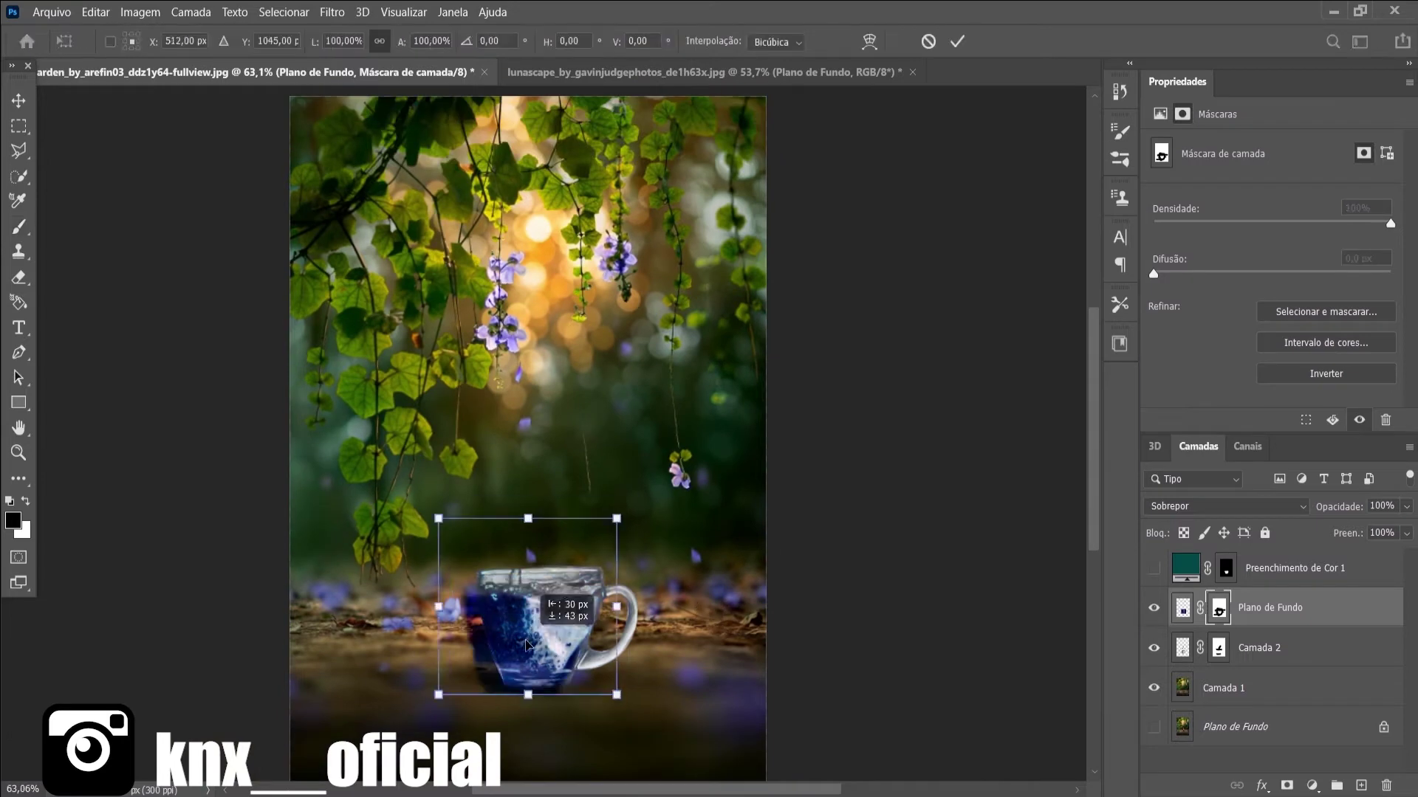
mouse_move(703, 608)
left_mouse_down()
mouse_move(480, 587)
mouse_move(551, 716)
left_mouse_up()
key("Return")
key("x")
key("x")
mouse_move(556, 585)
left_mouse_down()
mouse_move(473, 561)
mouse_move(606, 561)
left_mouse_up()
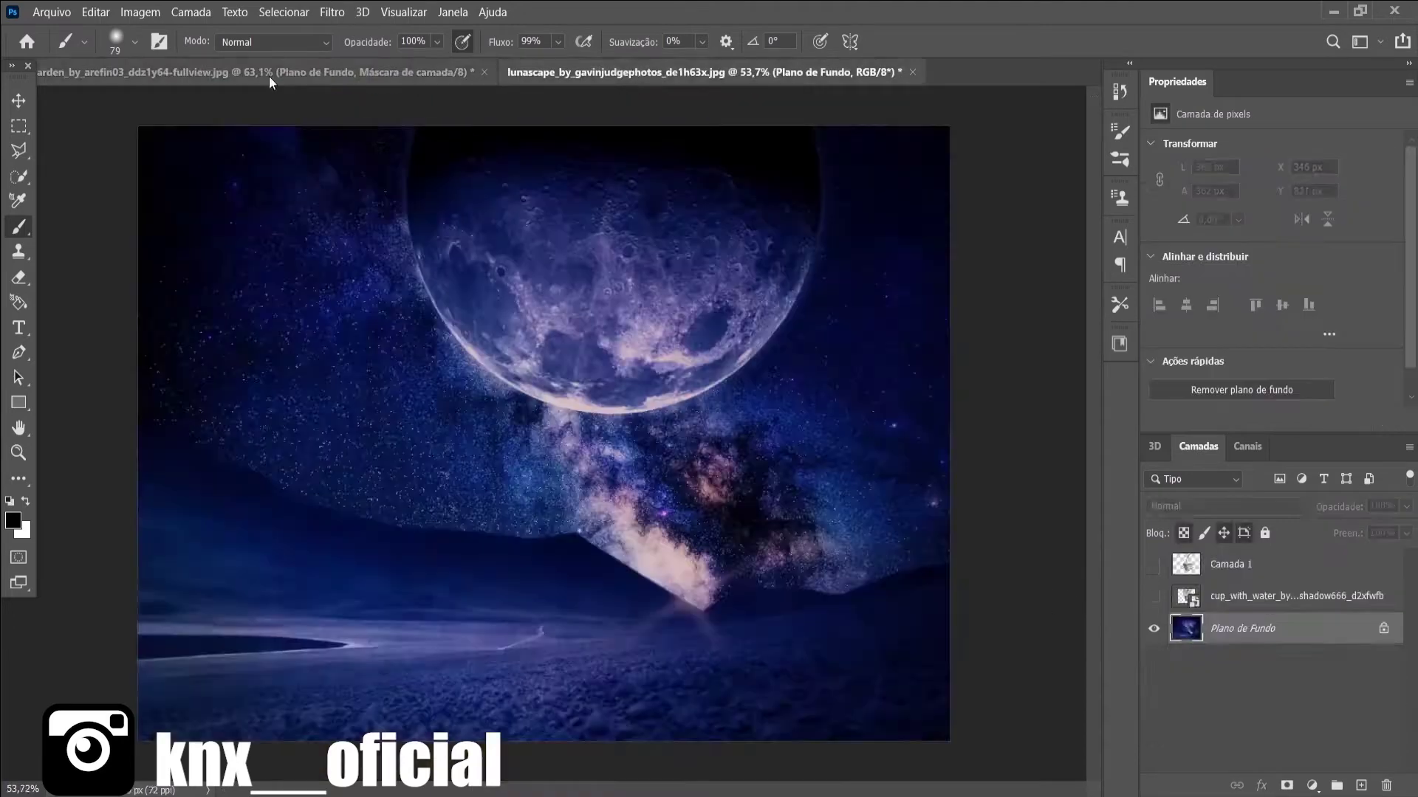
- Shrink the moon image above the cup, soften its rectangular edges, and move it lower
key("ctrl+t")
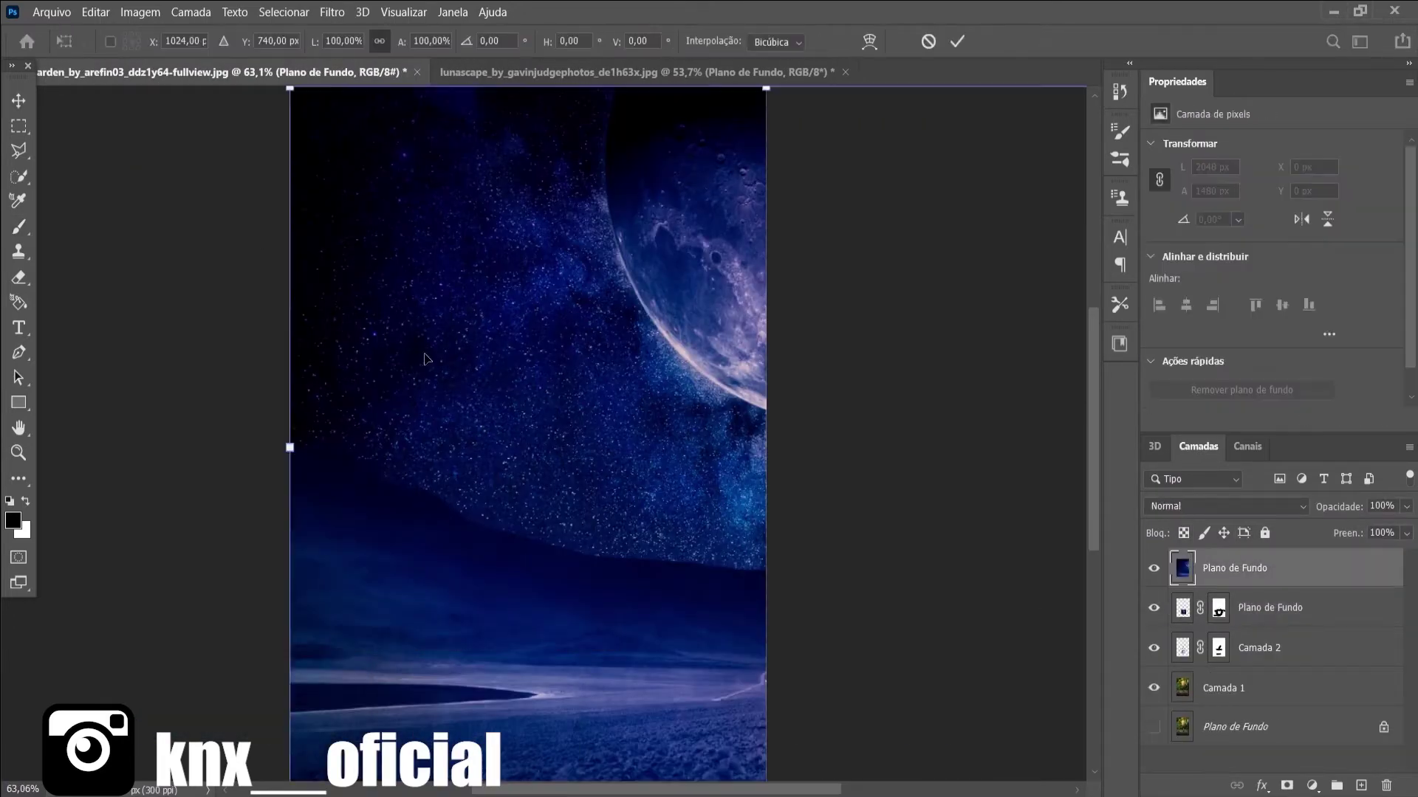
left_click_drag(290, 86, 415, 320)
left_click_drag(591, 451, 532, 398)
key("Return")
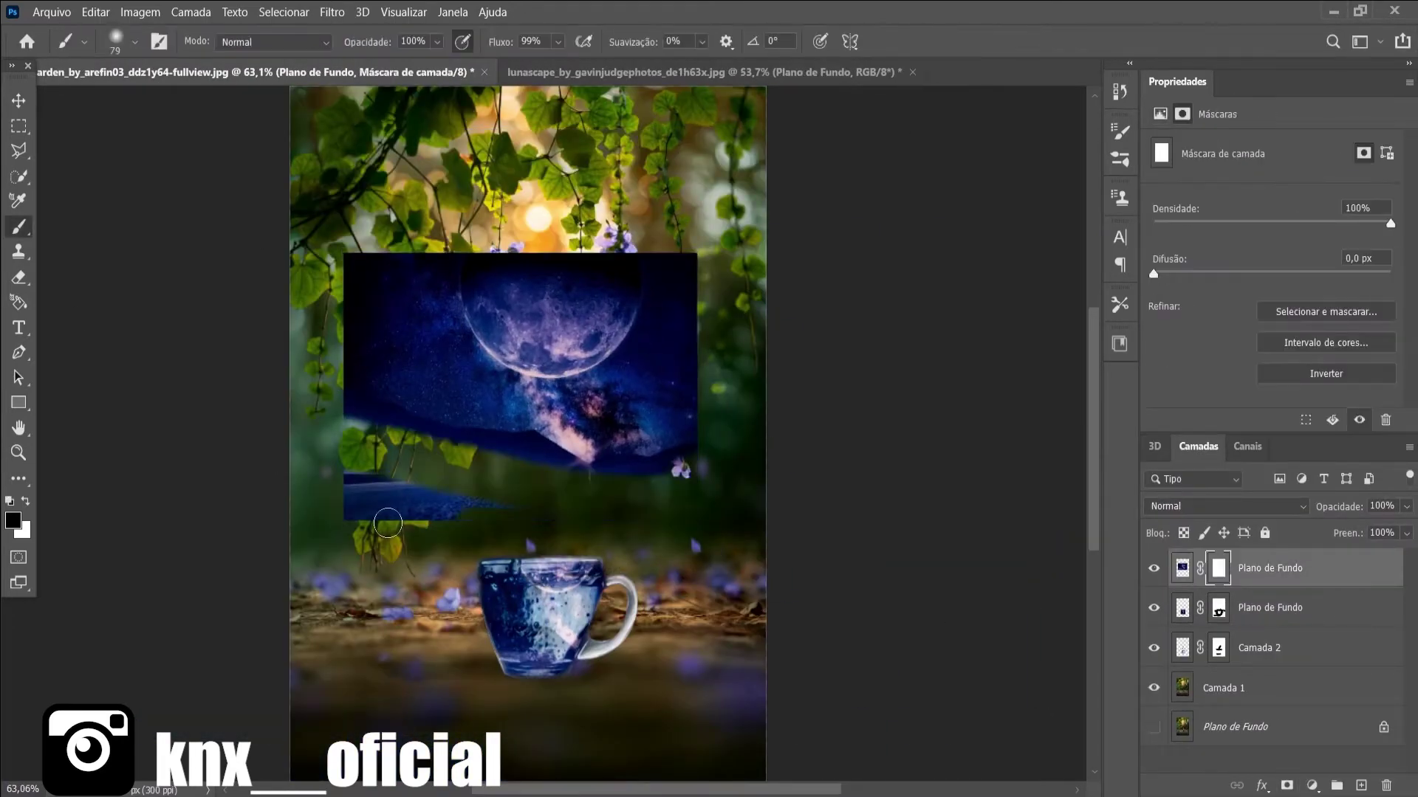
left_click_drag(347, 488, 698, 480)
left_click_drag(347, 443, 754, 457)
key("v")
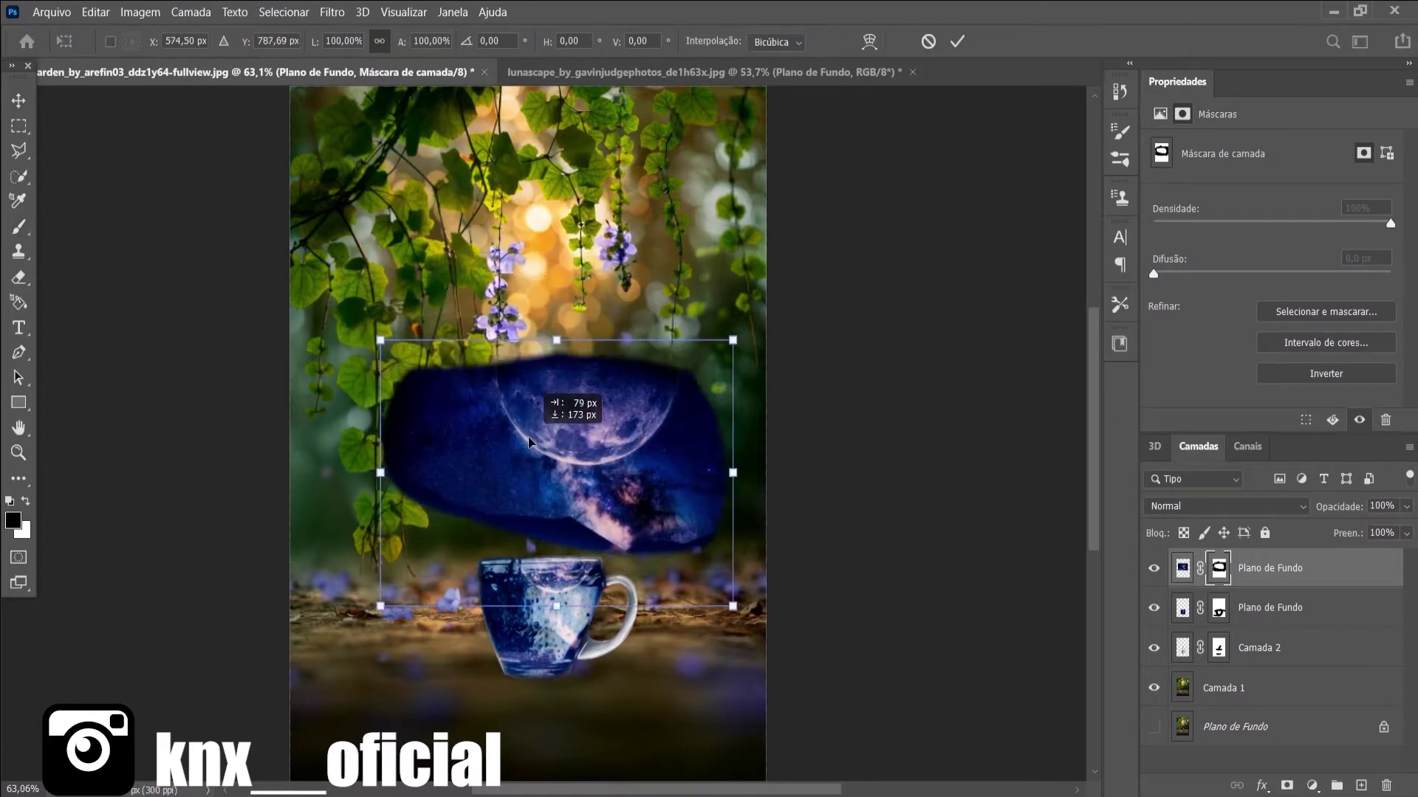
left_click_drag(517, 369, 585, 492)
- Move the moon layer below Camada 2 and enlarge the patch slightly
key("ctrl+bracketleft")
key("ctrl+bracketleft")
key("ctrl+t")
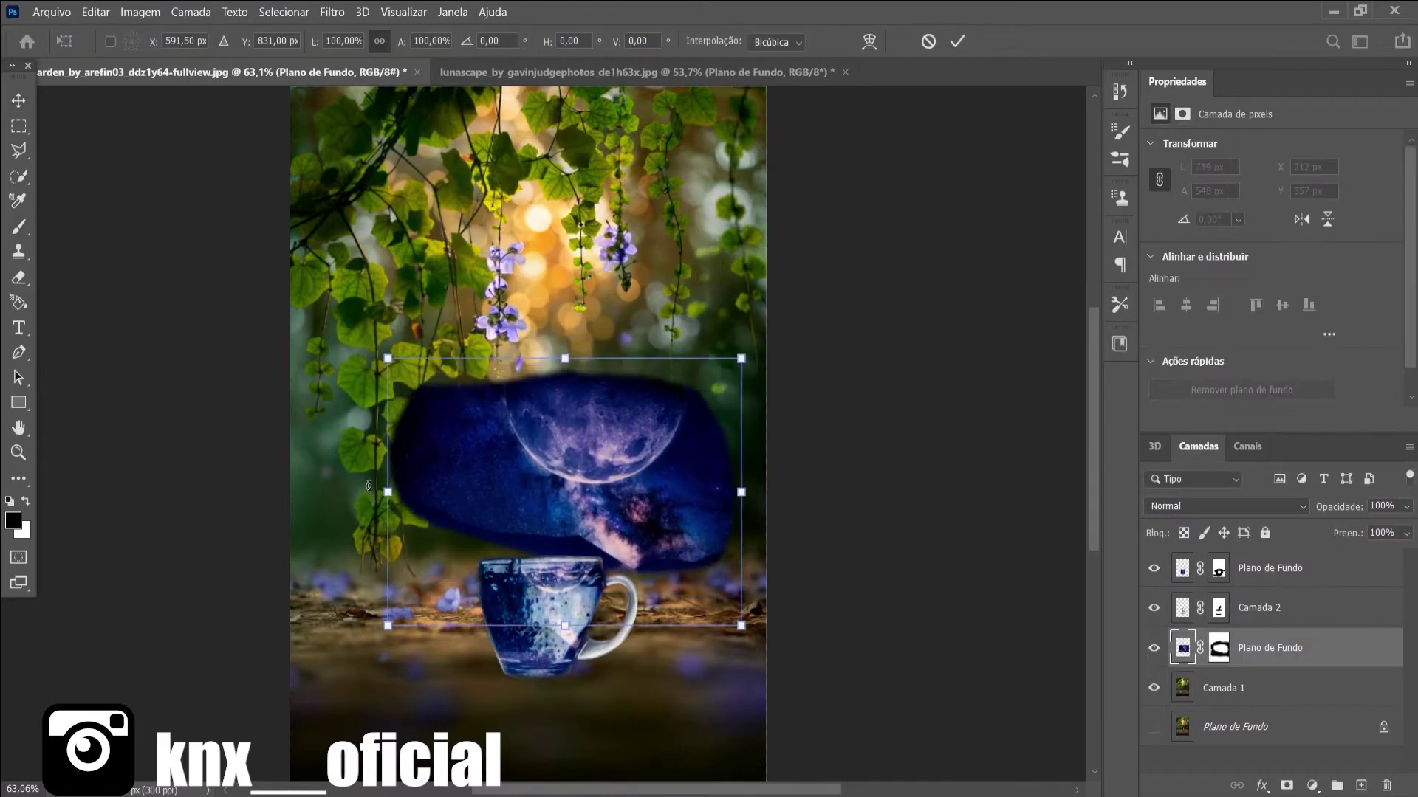
left_click_drag(742, 585, 759, 591)
key("Return")
- Trim the moon patch's left and right sides on its mask and fine-tune its size
key("b")
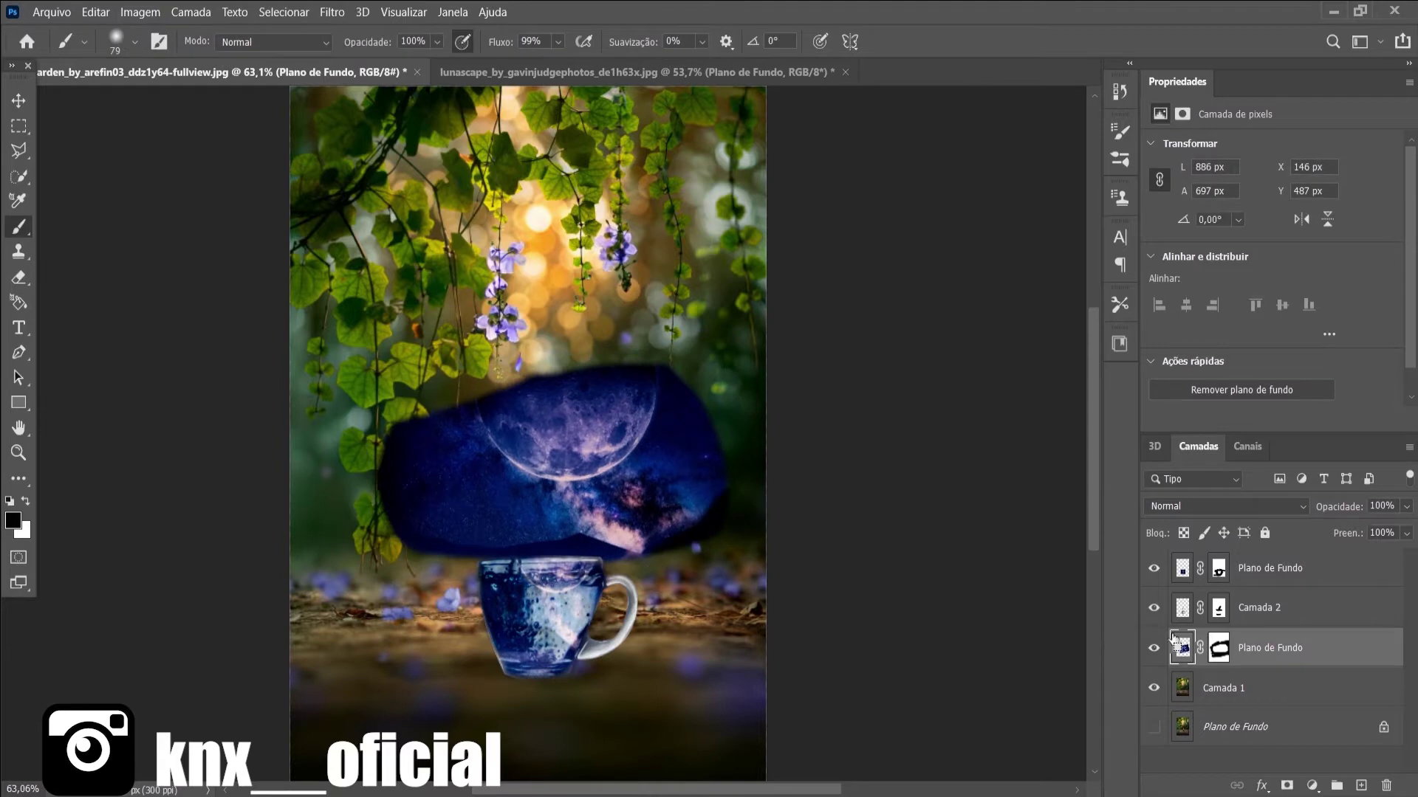
left_click(1219, 648)
left_click_drag(391, 428, 413, 568)
left_click_drag(429, 414, 443, 561)
mouse_move(709, 369)
left_mouse_down()
mouse_move(697, 509)
mouse_move(679, 517)
left_mouse_up()
left_click_drag(451, 406, 429, 526)
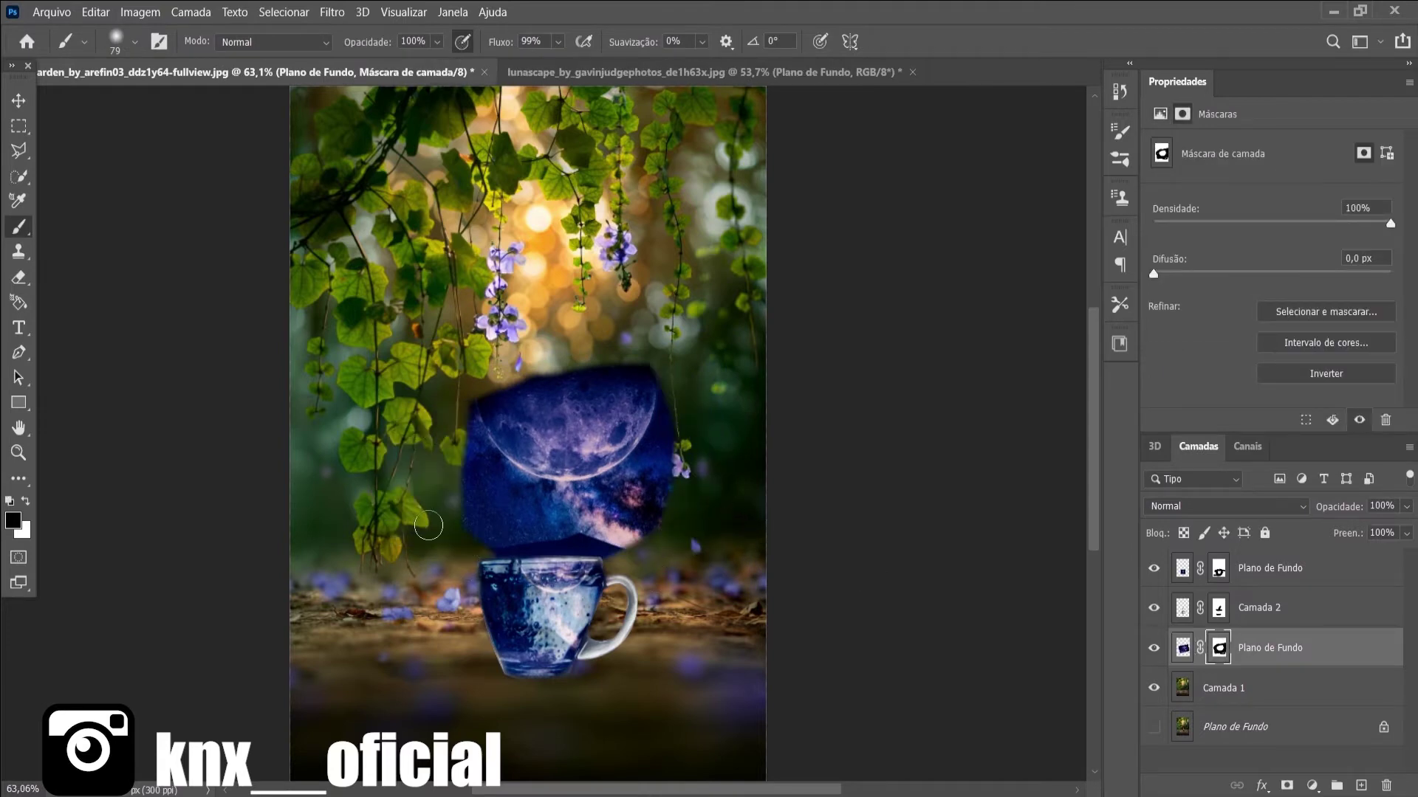
key("ctrl+t")
left_click_drag(561, 457, 564, 452)
left_click(960, 42)
- Try Subexposição Linear (Adicionar) blending and refine the galaxy patch mask with white and black strokes
left_click(1226, 505)
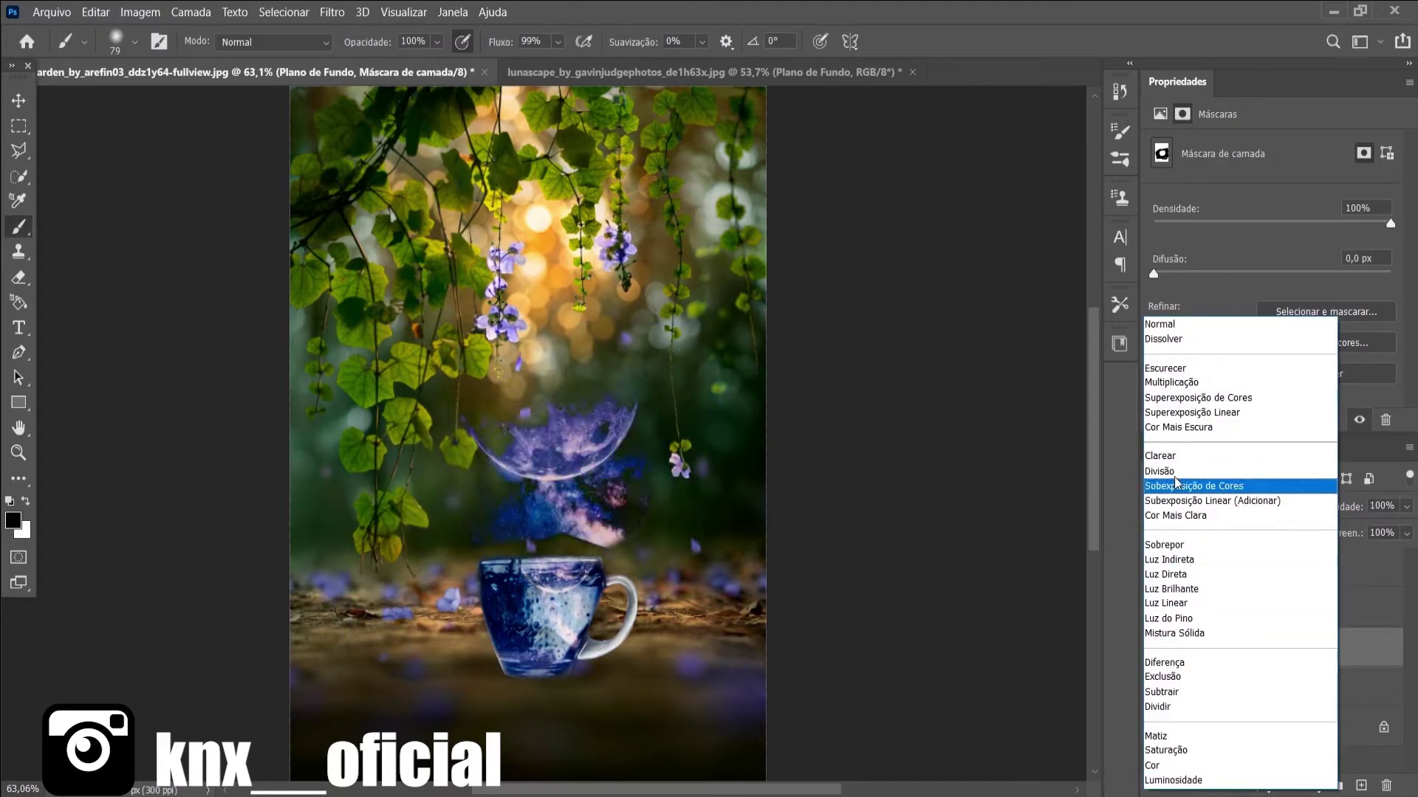
left_click(1182, 501)
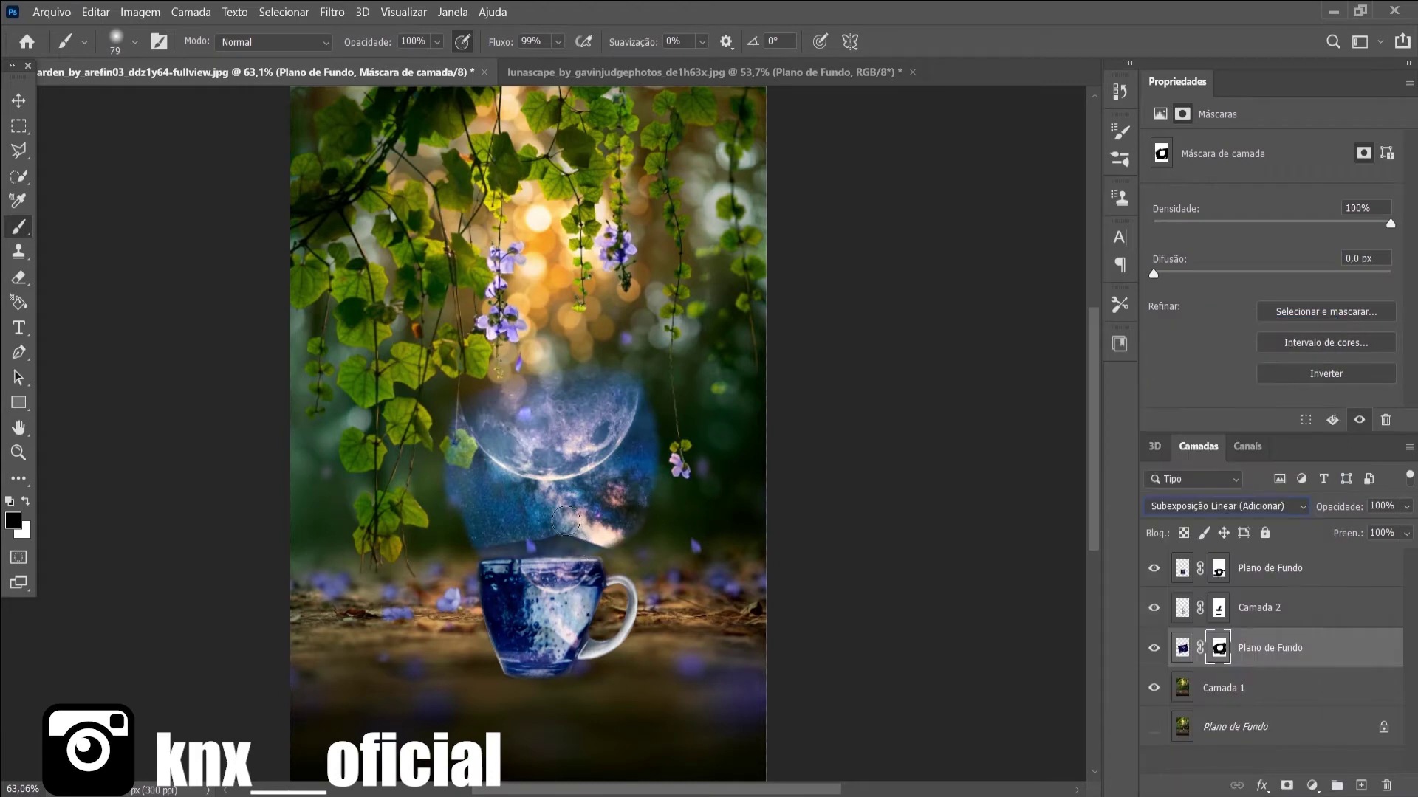
key("x")
left_click_drag(601, 526, 650, 443)
left_click_drag(428, 547, 699, 453)
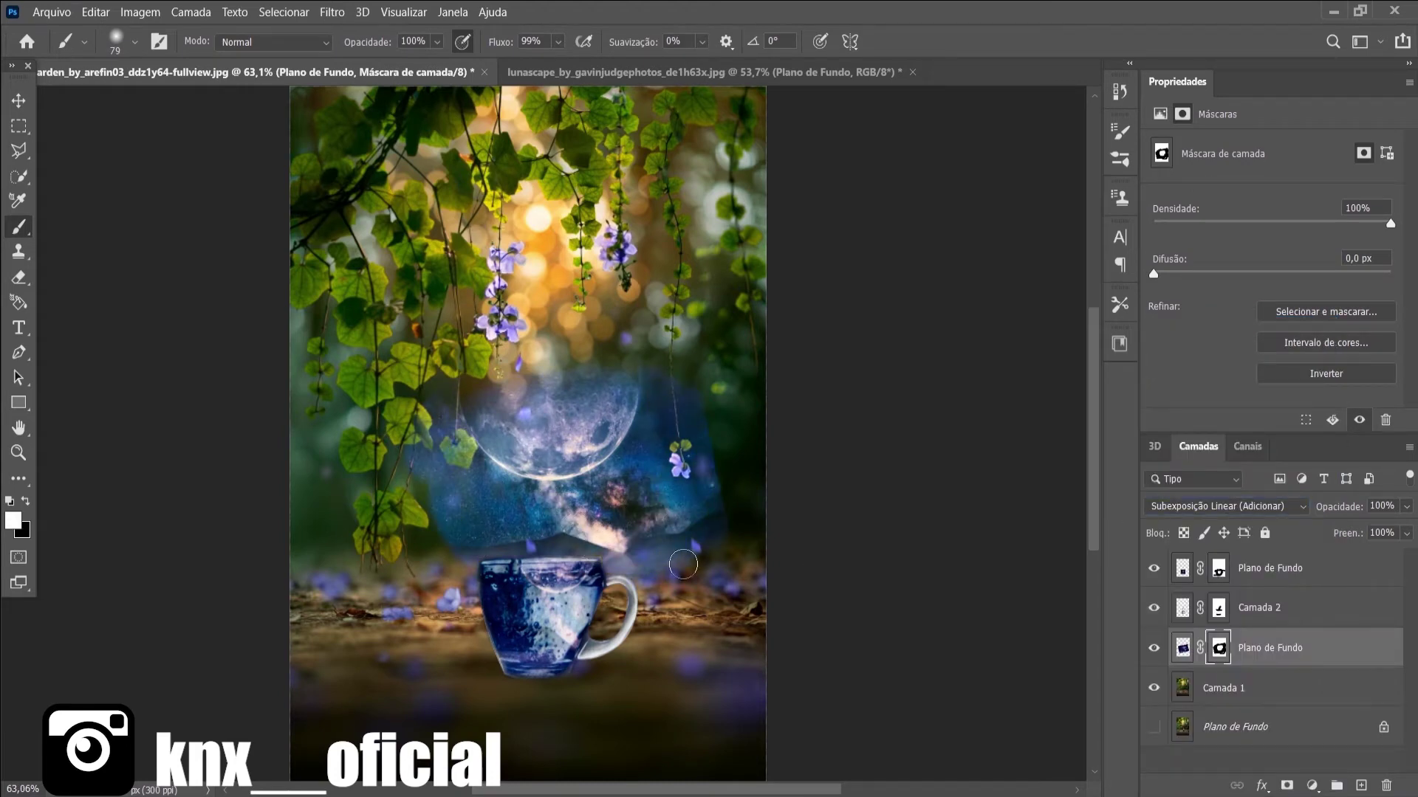
mouse_move(466, 440)
left_mouse_down()
mouse_move(414, 628)
mouse_move(613, 602)
left_mouse_up()
key("x")
left_click_drag(702, 373, 738, 591)
left_click_drag(683, 347, 665, 598)
mouse_move(435, 620)
left_mouse_down()
mouse_move(357, 589)
mouse_move(515, 594)
left_mouse_up()
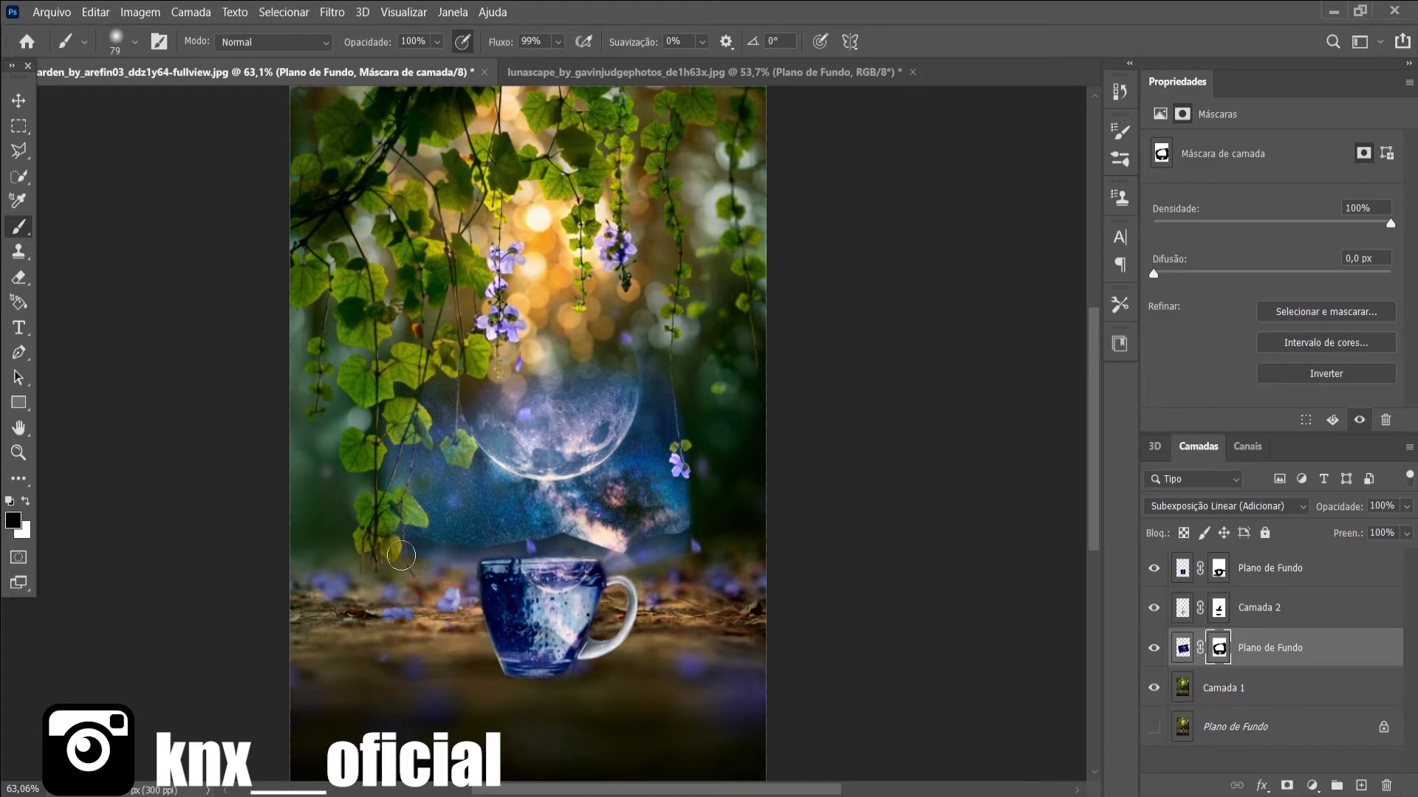
scroll(1256, 506, "up", 10)
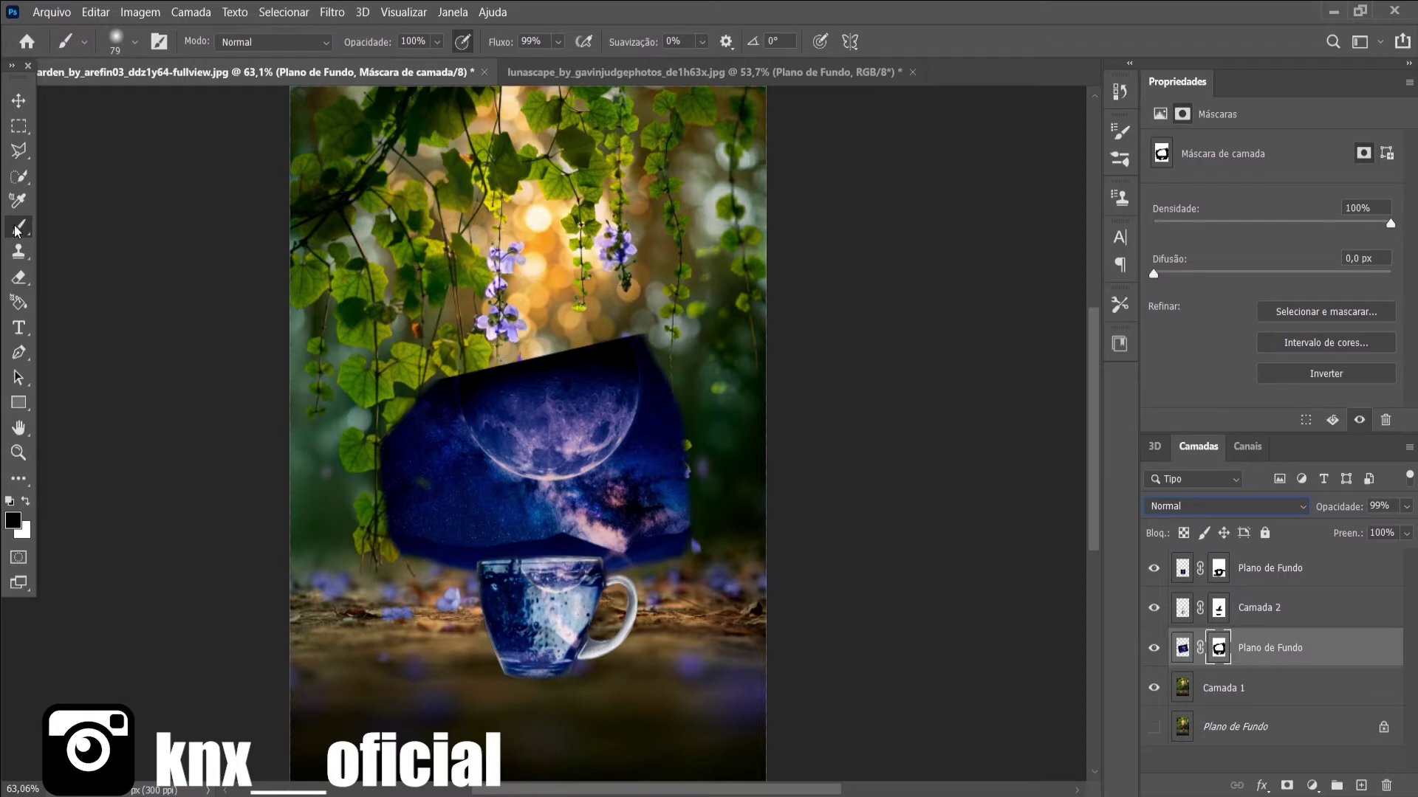
- Add a new empty layer and set the brush size to 21
key("ctrl+shift+alt+n")
left_click(134, 42)
left_click(155, 73)
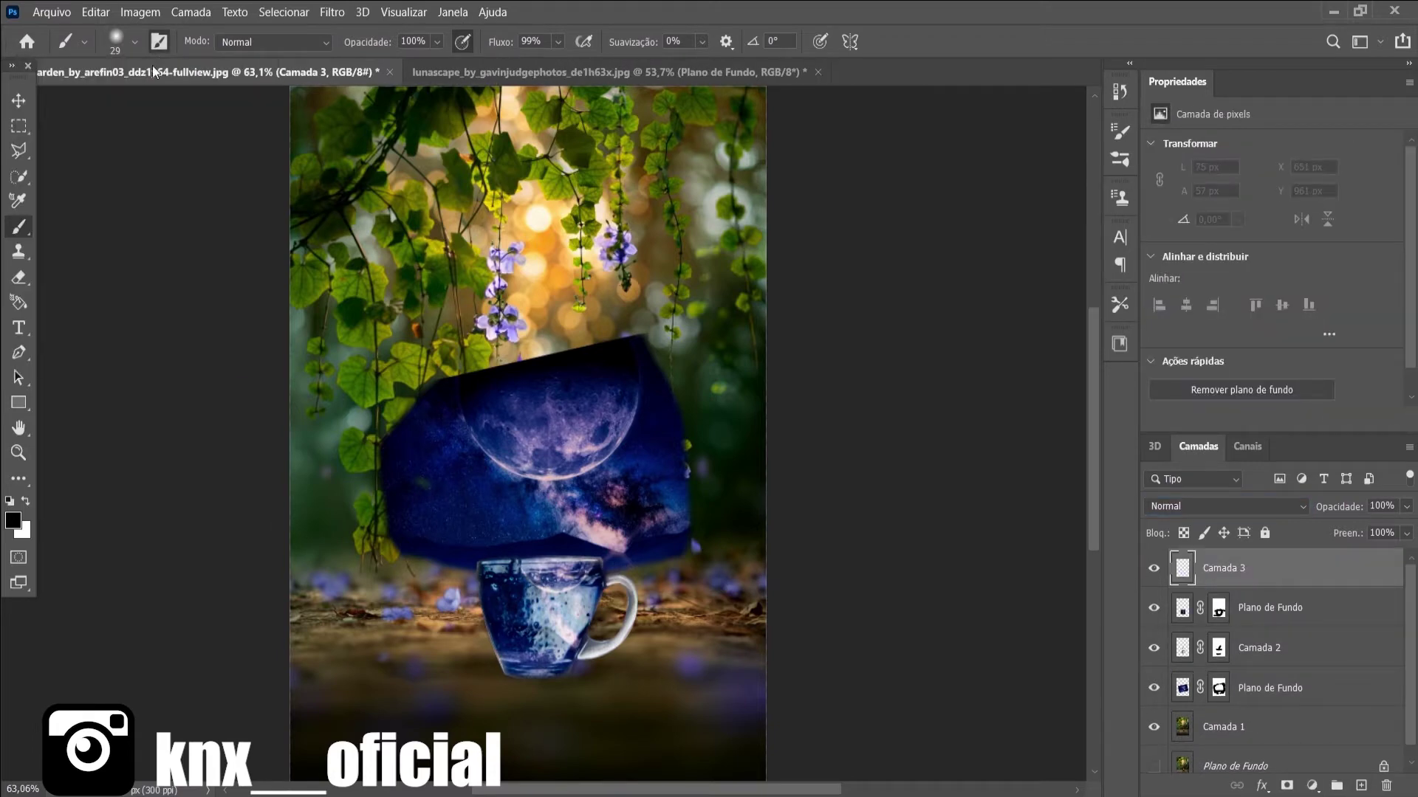
key("F5")
left_click(862, 203)
key("F5")
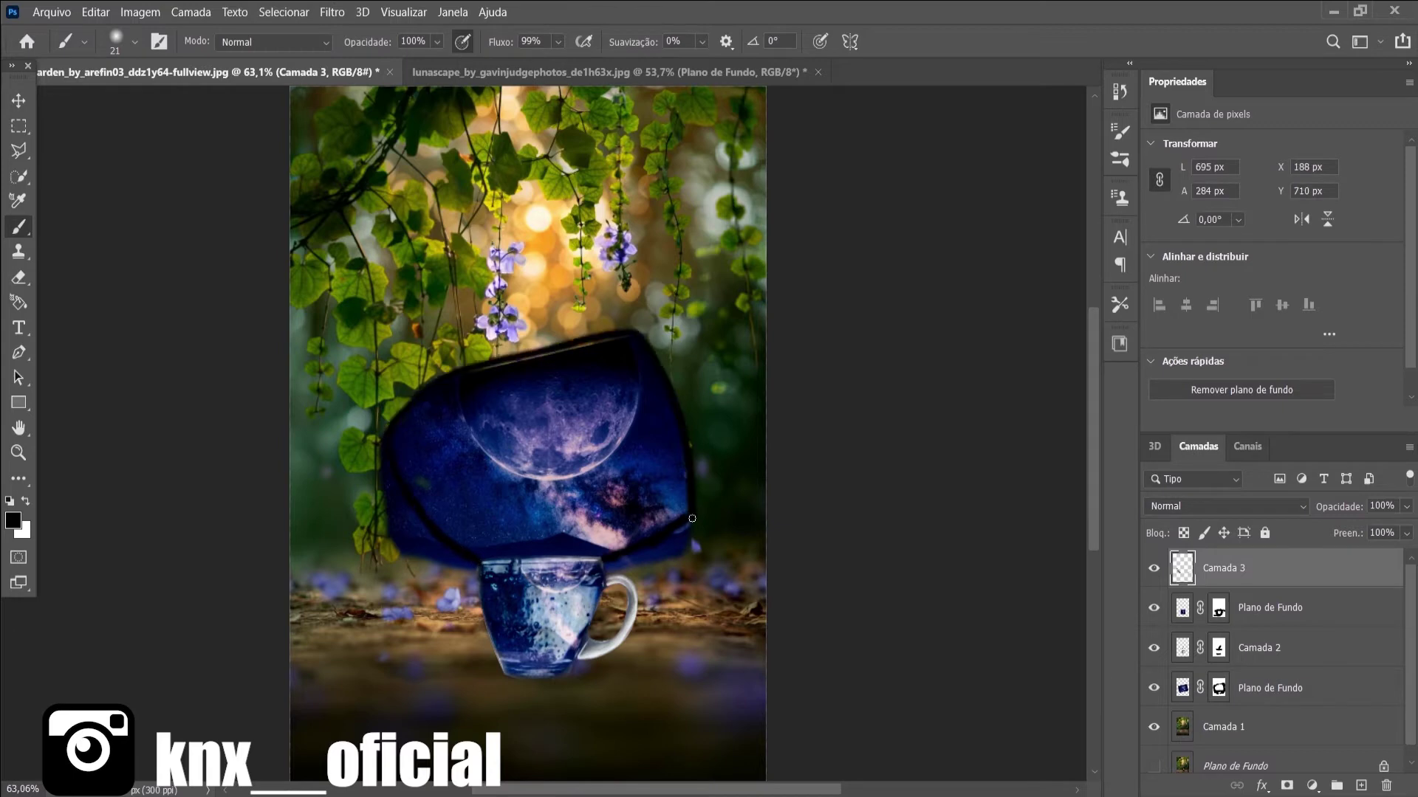
- Give the outline layer an Outer Glow style, then set the moon layer's blend mode
left_click(1225, 507)
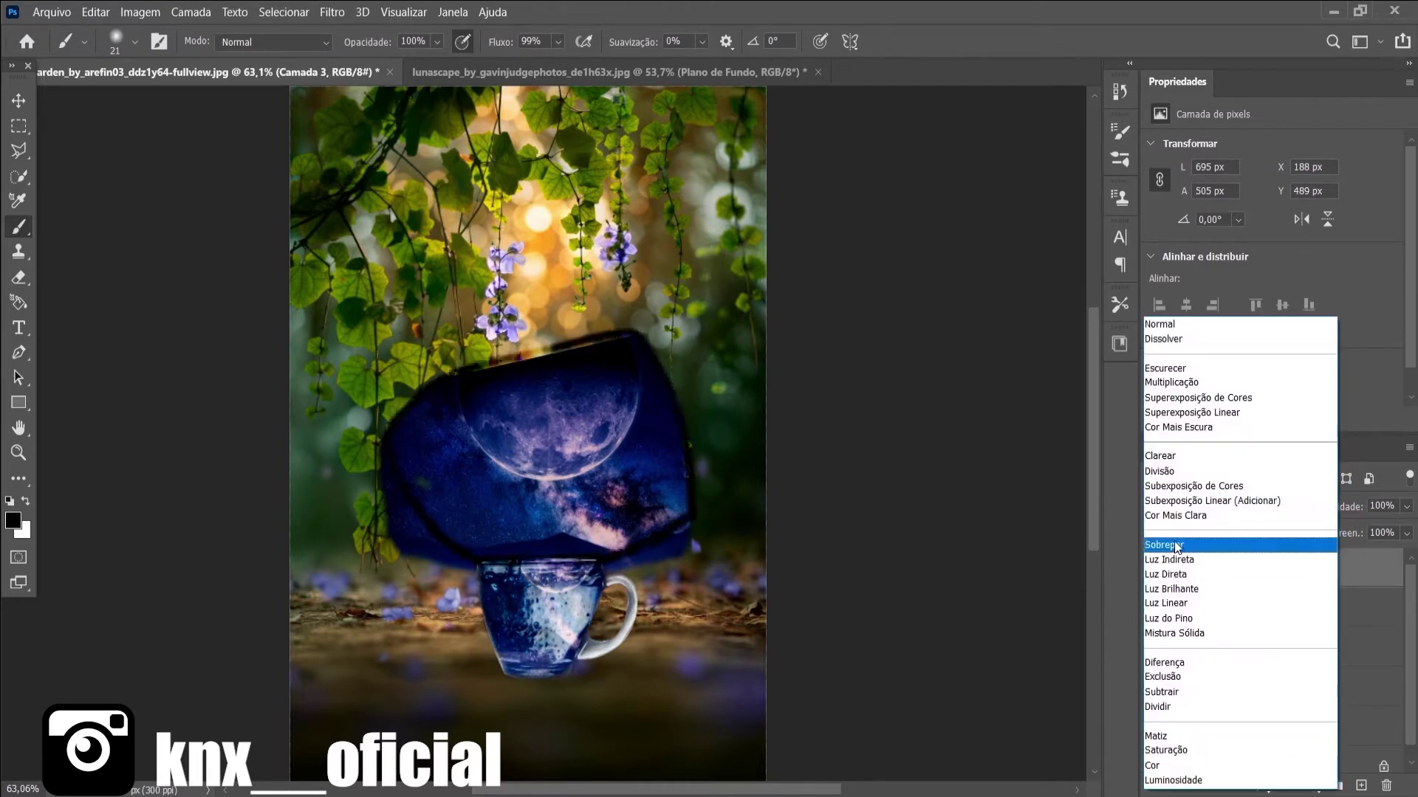
key("Escape")
double_click(1292, 568)
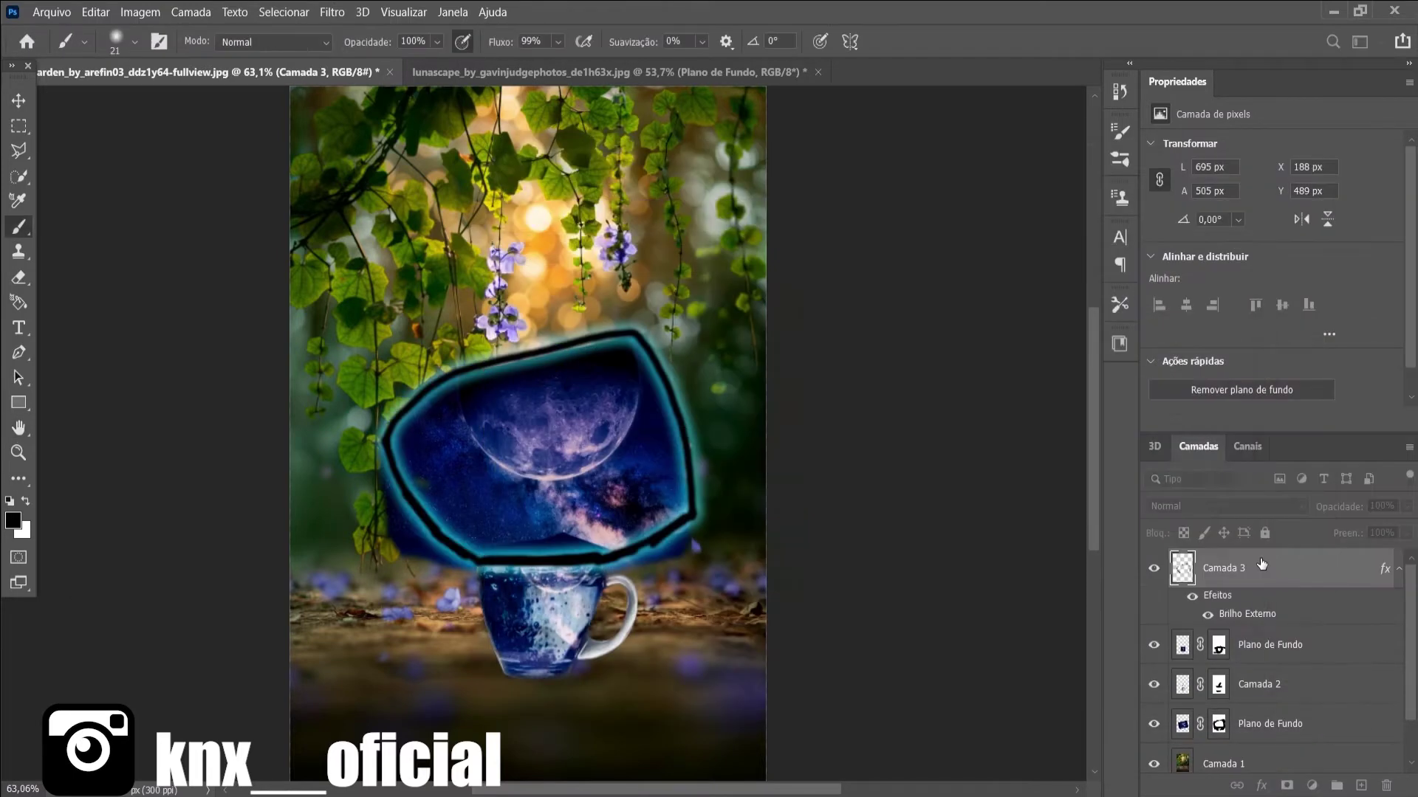
left_click(1176, 662)
- Enlarge the moon to fill the upper sky and keep its Linear Dodge (Add) blending
left_click(1226, 506)
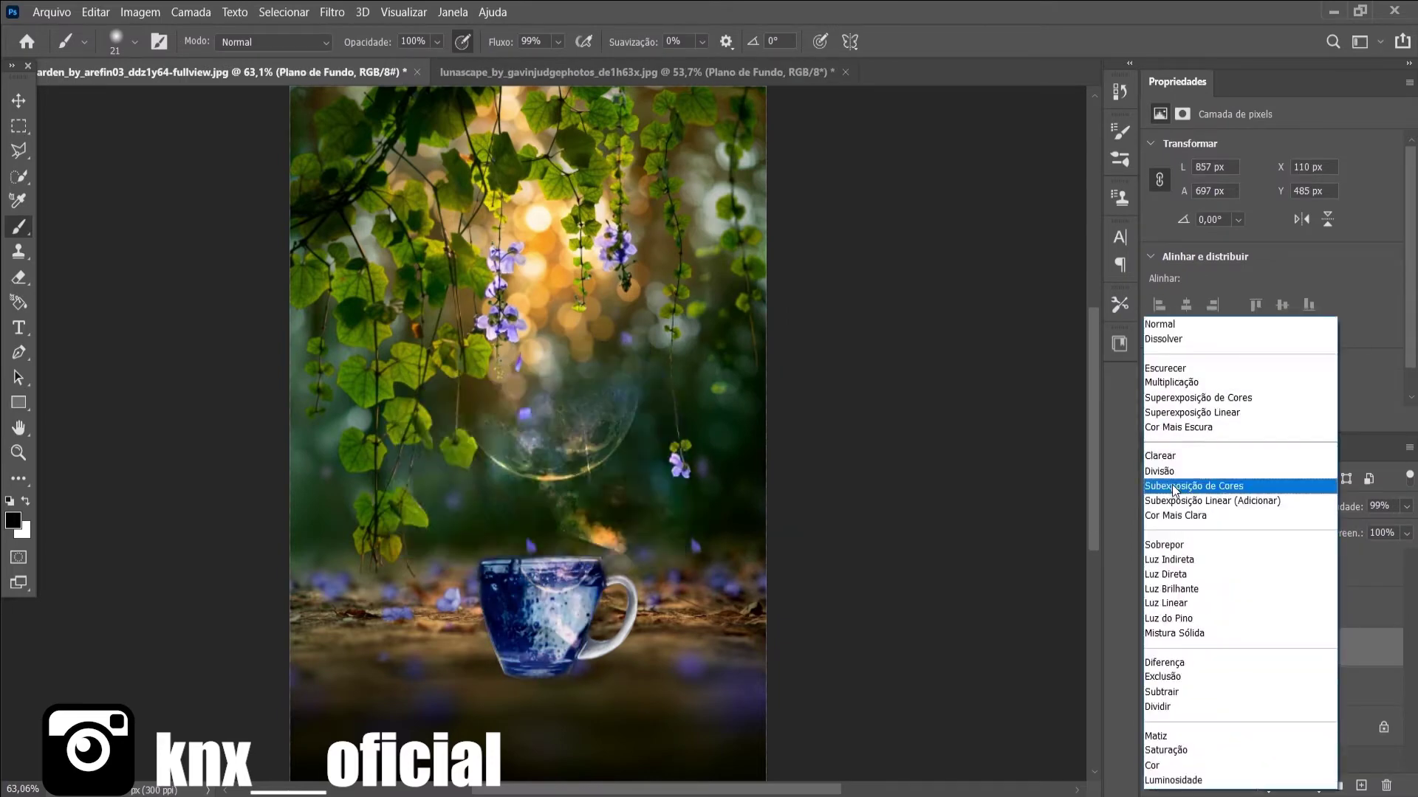
key("ctrl+t")
left_click_drag(747, 323, 864, 190)
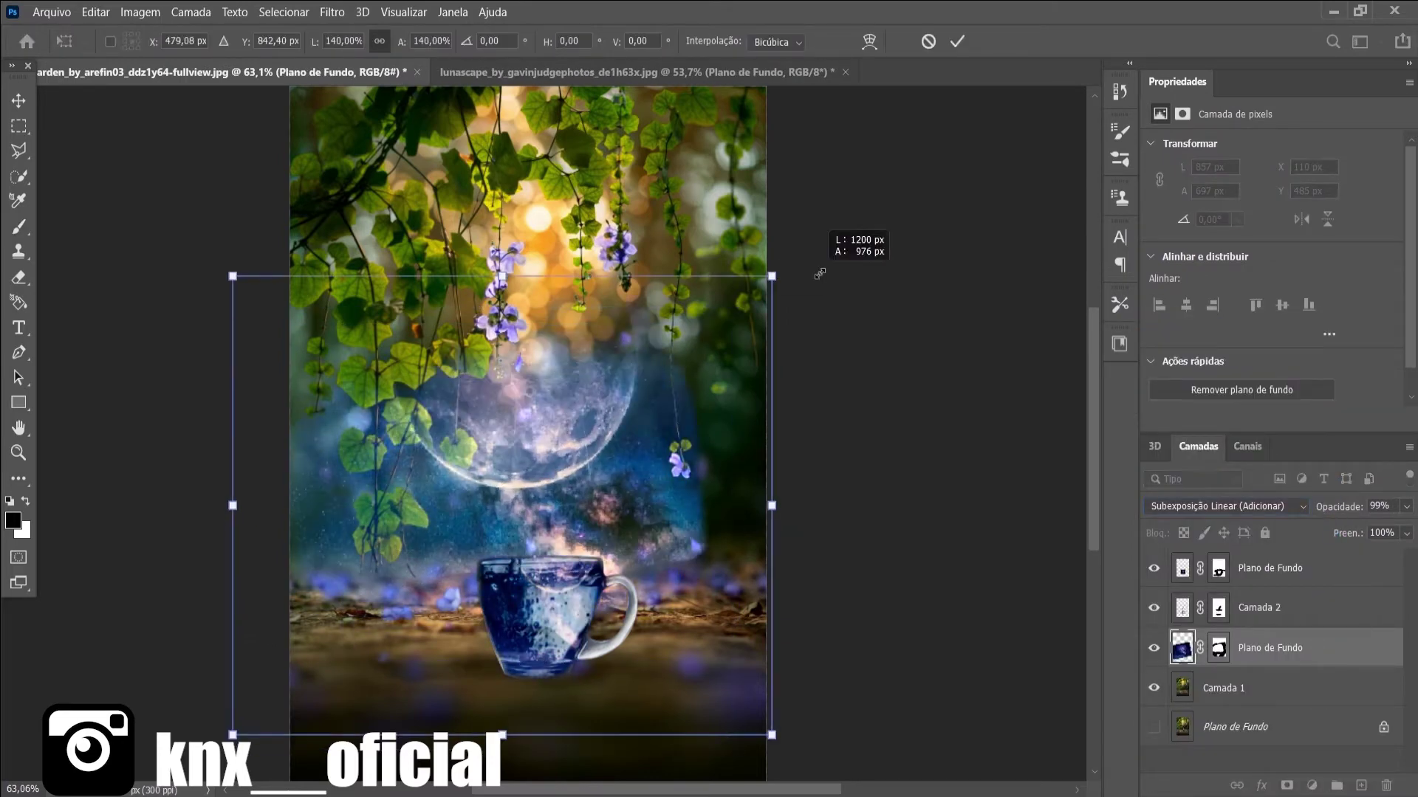
left_click_drag(539, 190, 539, 91)
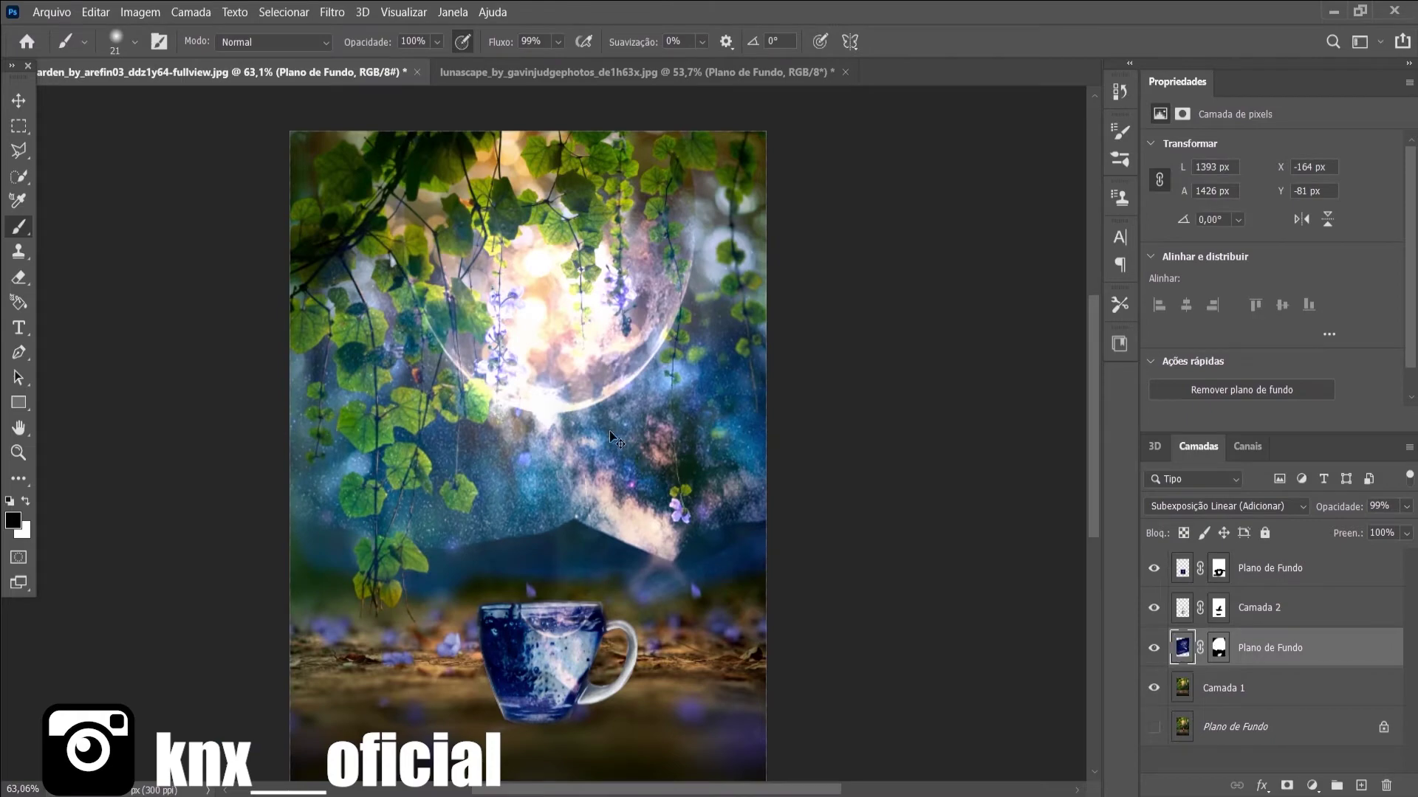
key("ctrl+t")
key("Return")
left_click(1226, 507)
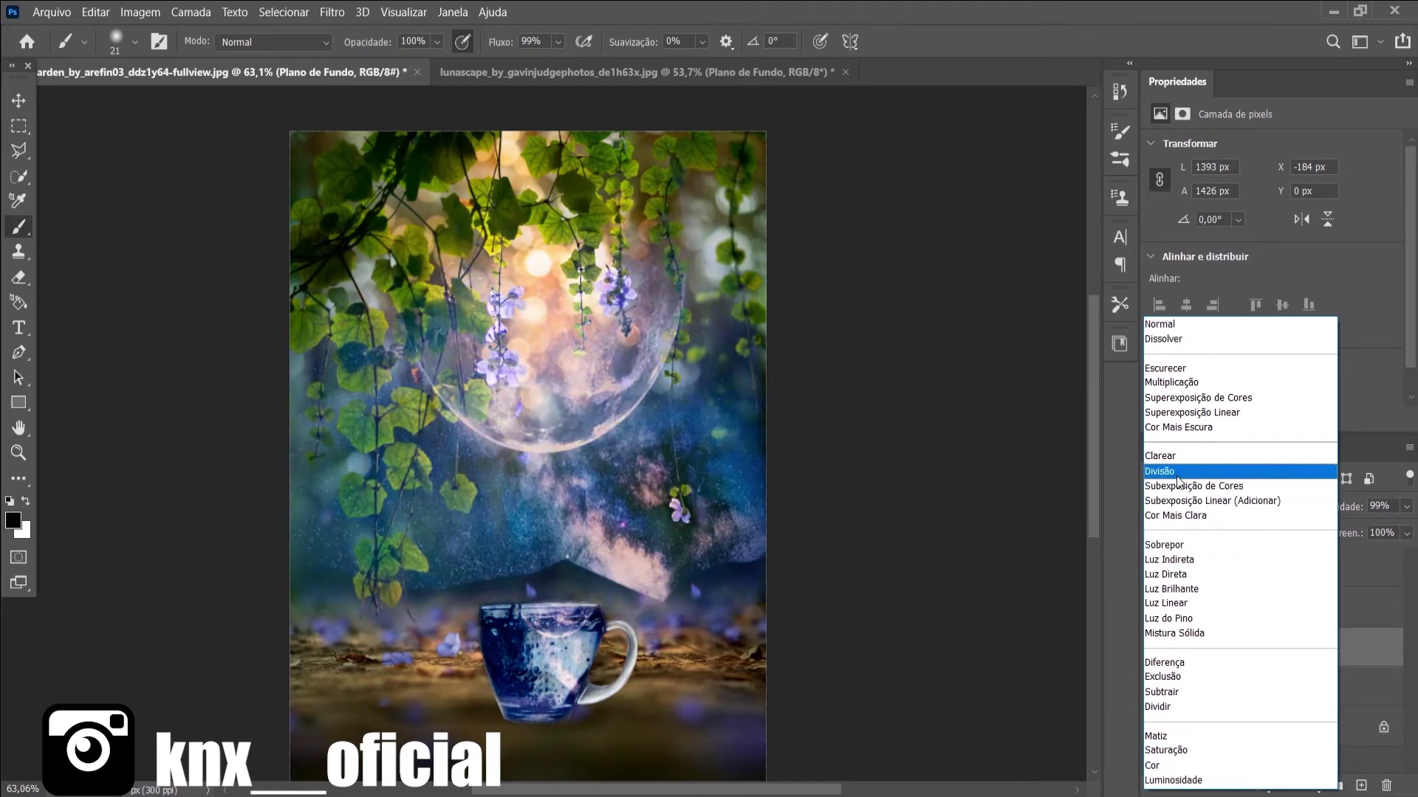
left_click(1182, 501)
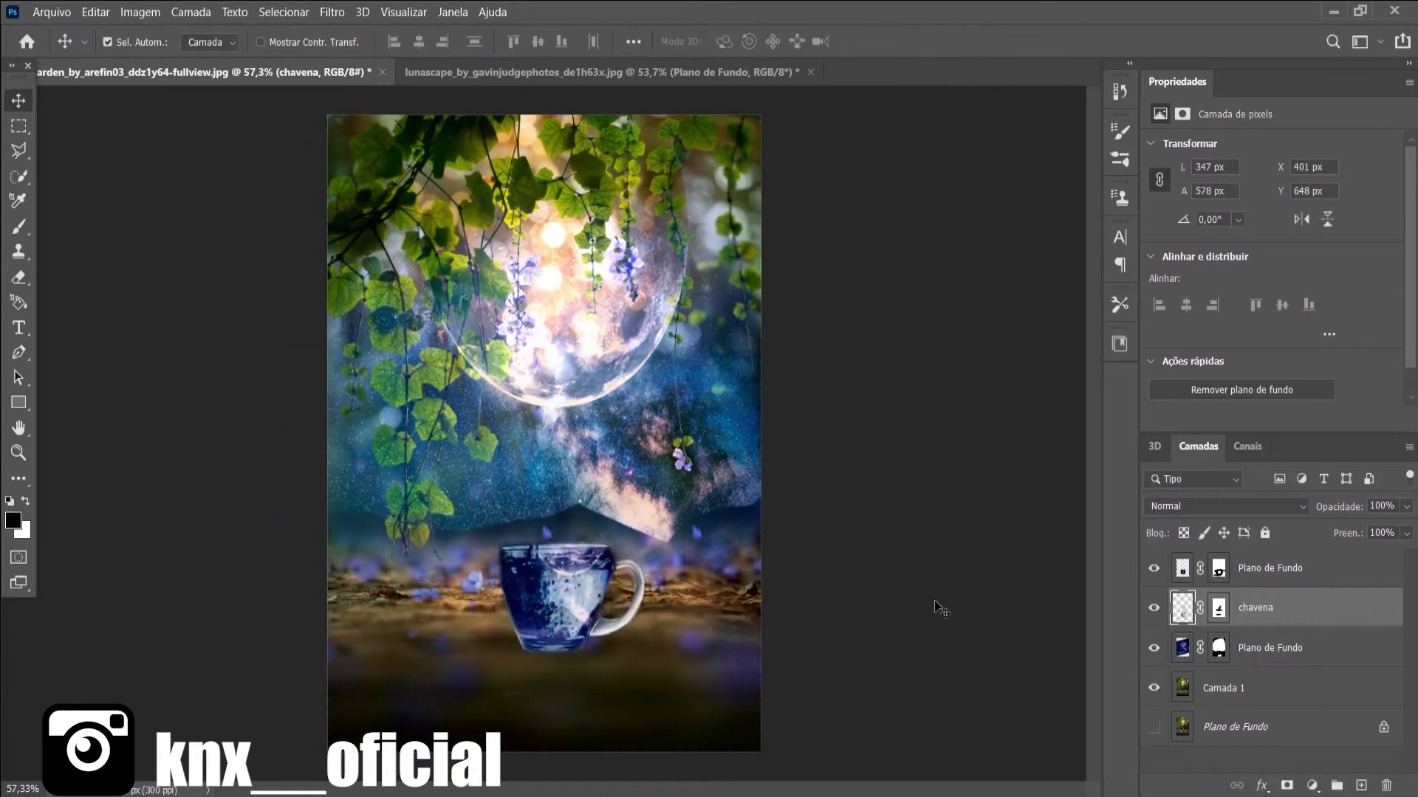
- Group the galaxy overlay and chavena layers, nudge the cup down, and add an empty layer
left_click(1299, 567)
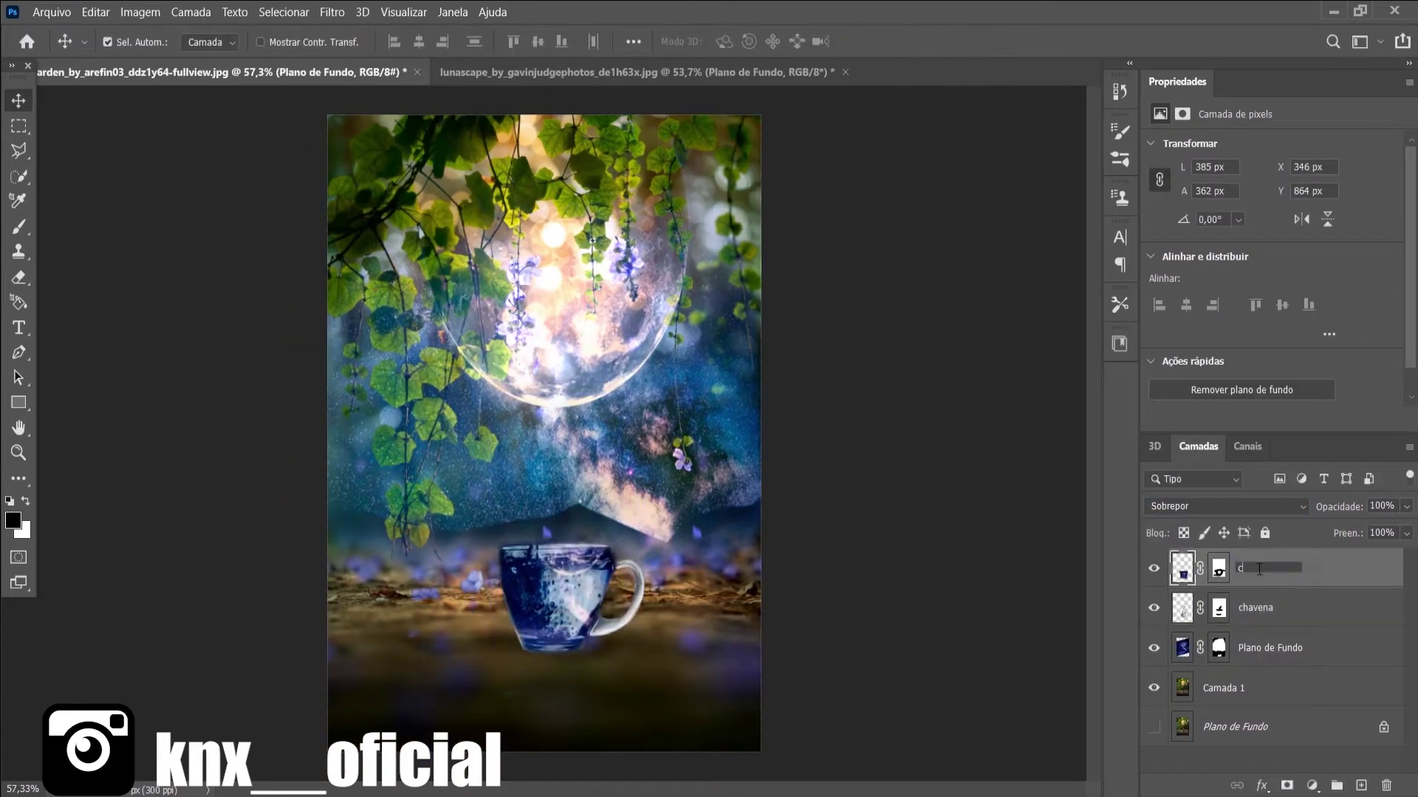
left_click(1321, 608, "shift")
key("ctrl+g")
key("ctrl+t")
left_click_drag(549, 562, 556, 578)
key("Return")
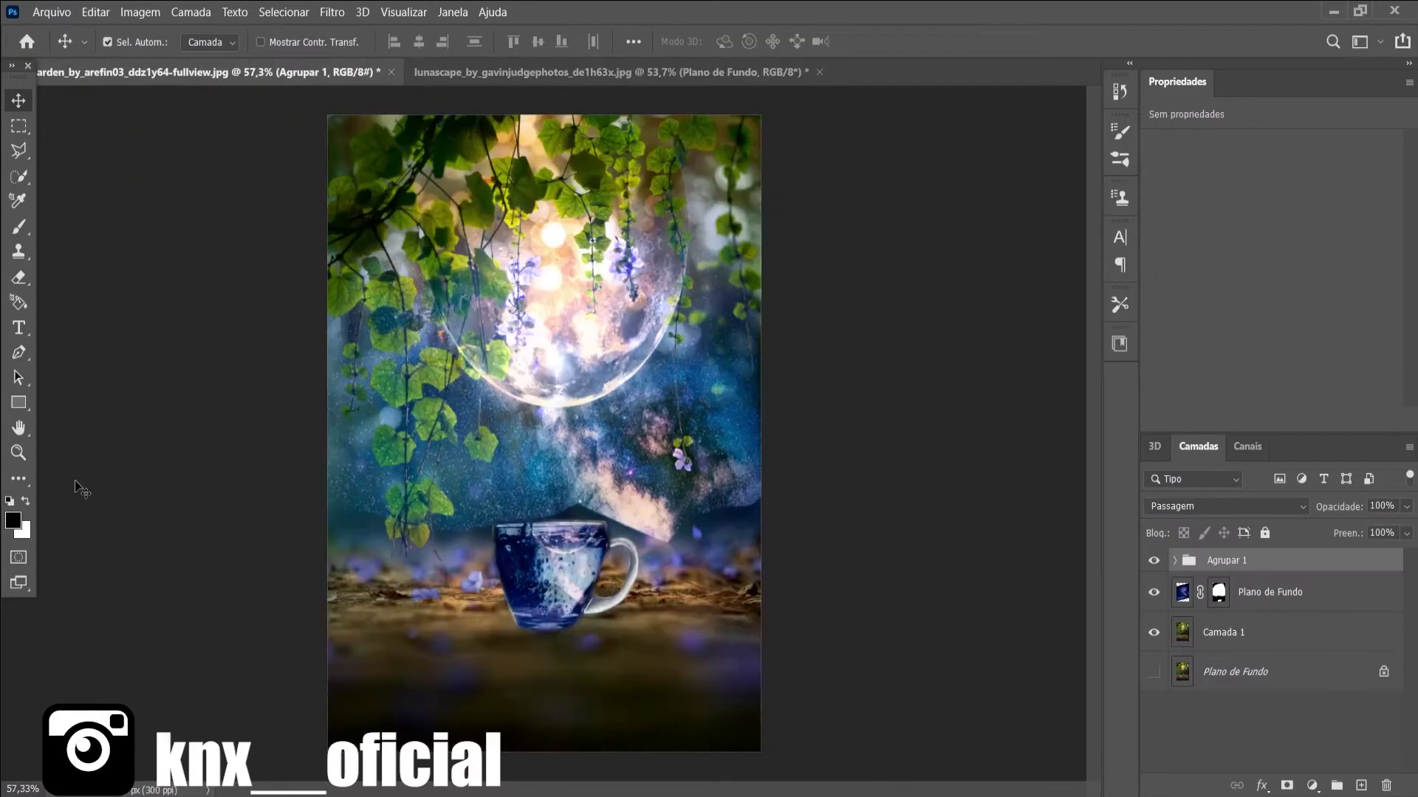
key("ctrl+shift+alt+n")
- Paint a faint elliptical dark shadow under the cup with a flattened brush and mask it
key("b")
left_click(136, 41)
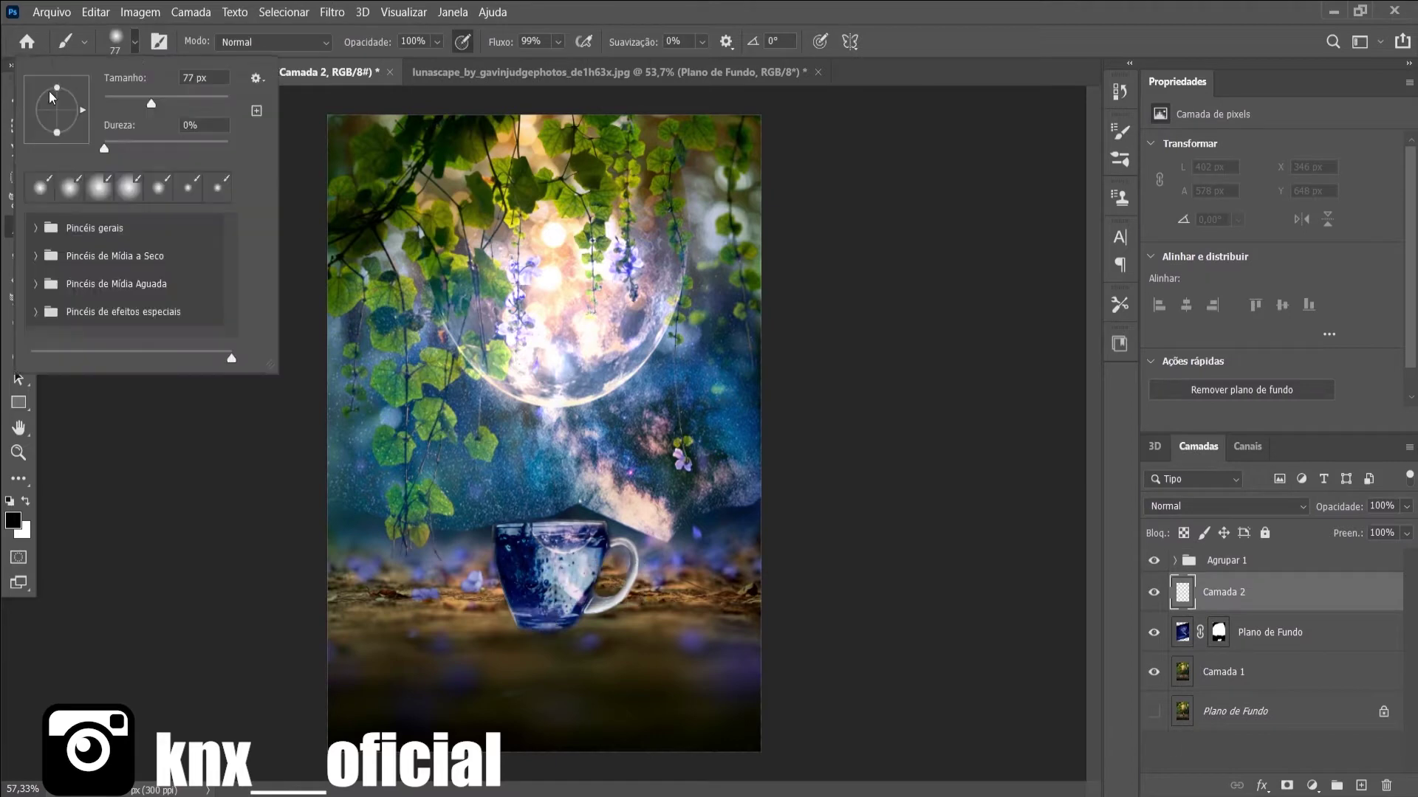
left_click_drag(59, 105, 58, 112)
left_click_drag(624, 624, 519, 641)
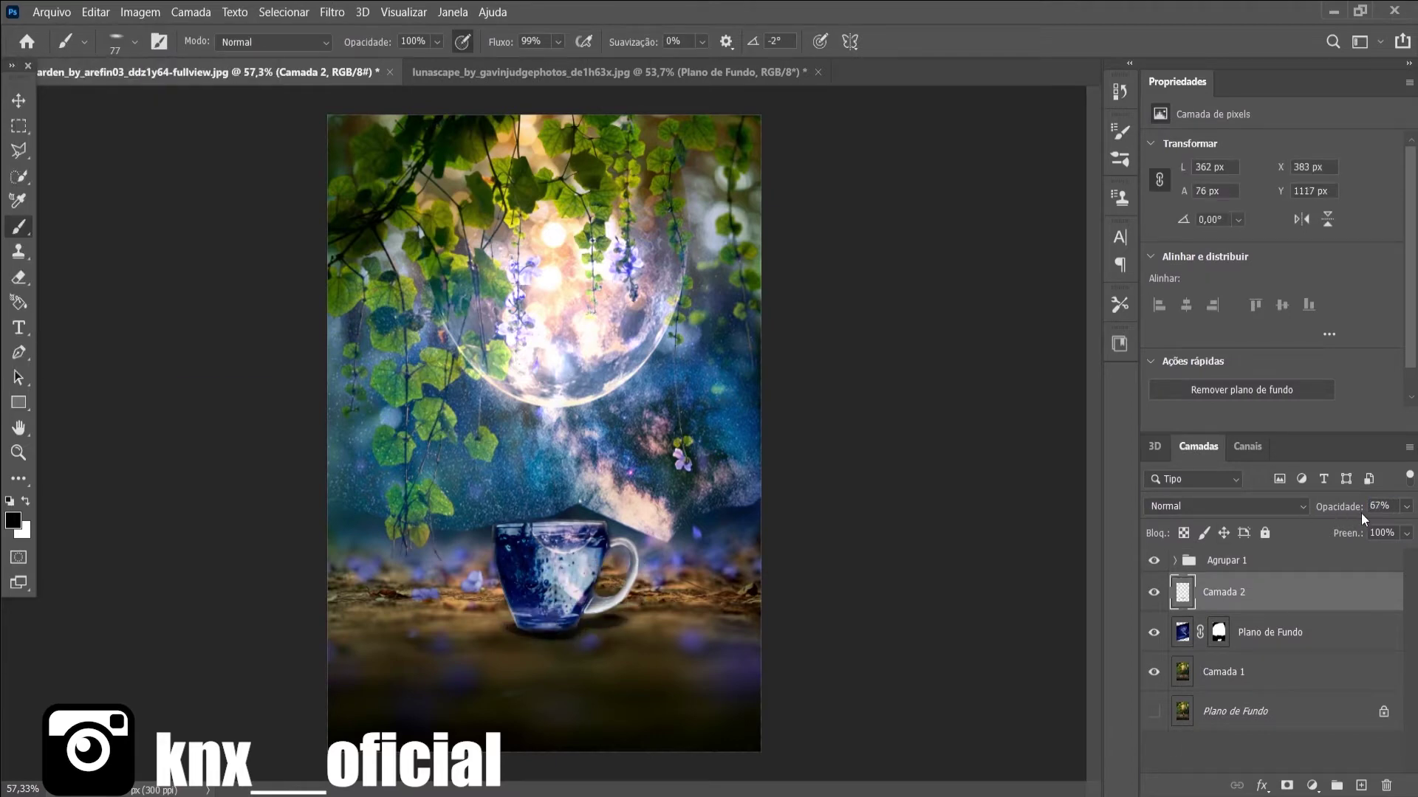
scroll(526, 613, "down", 1)
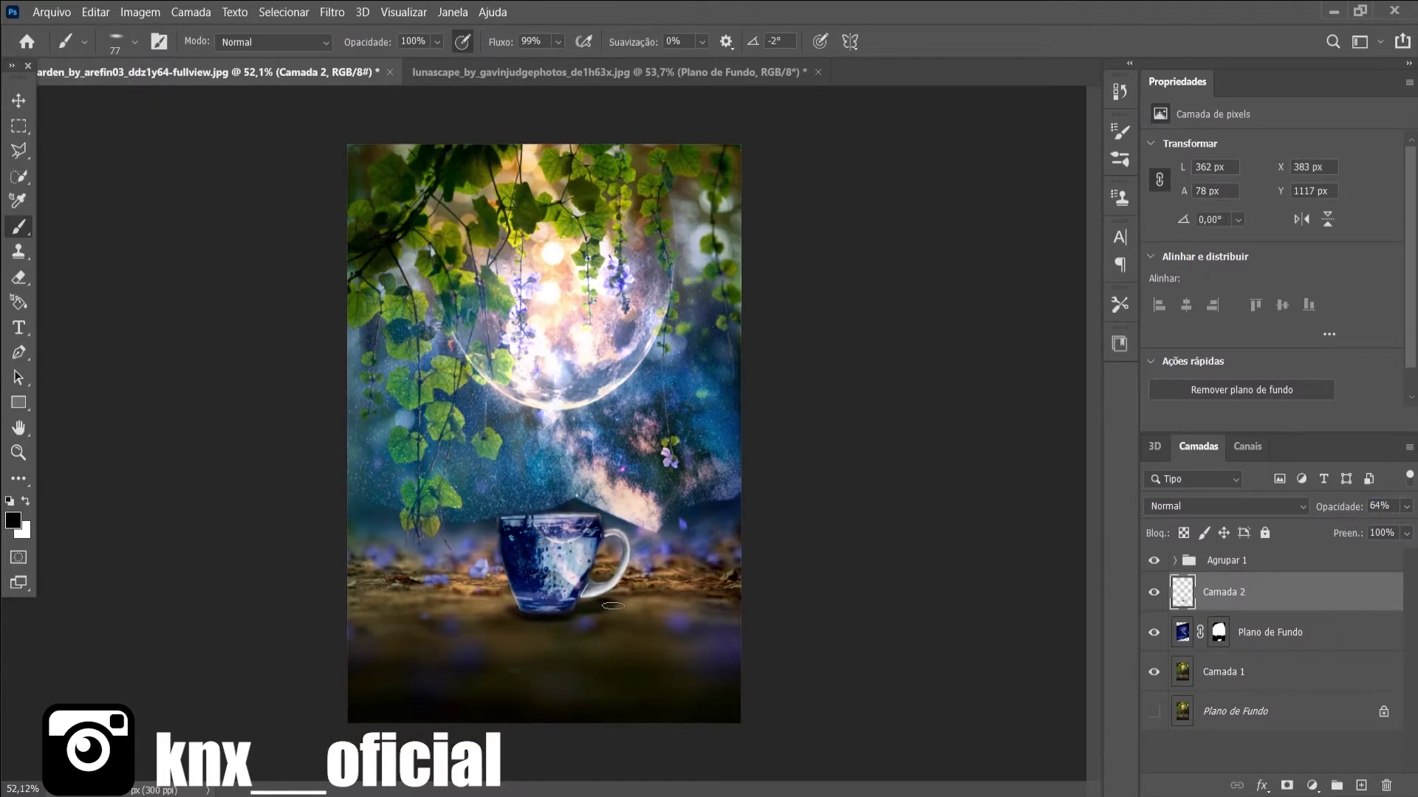
key("x")
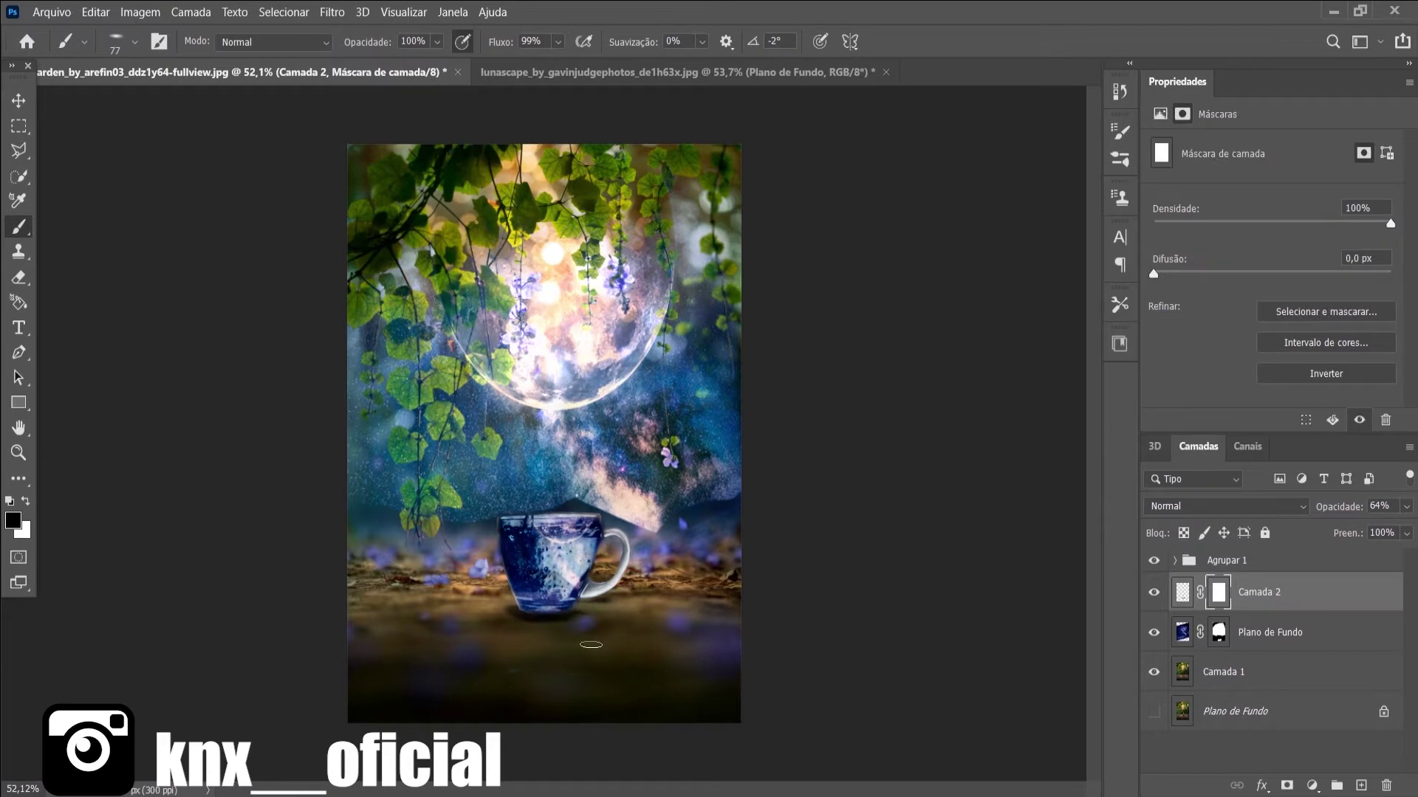
key("x")
scroll(669, 577, "up", 2)
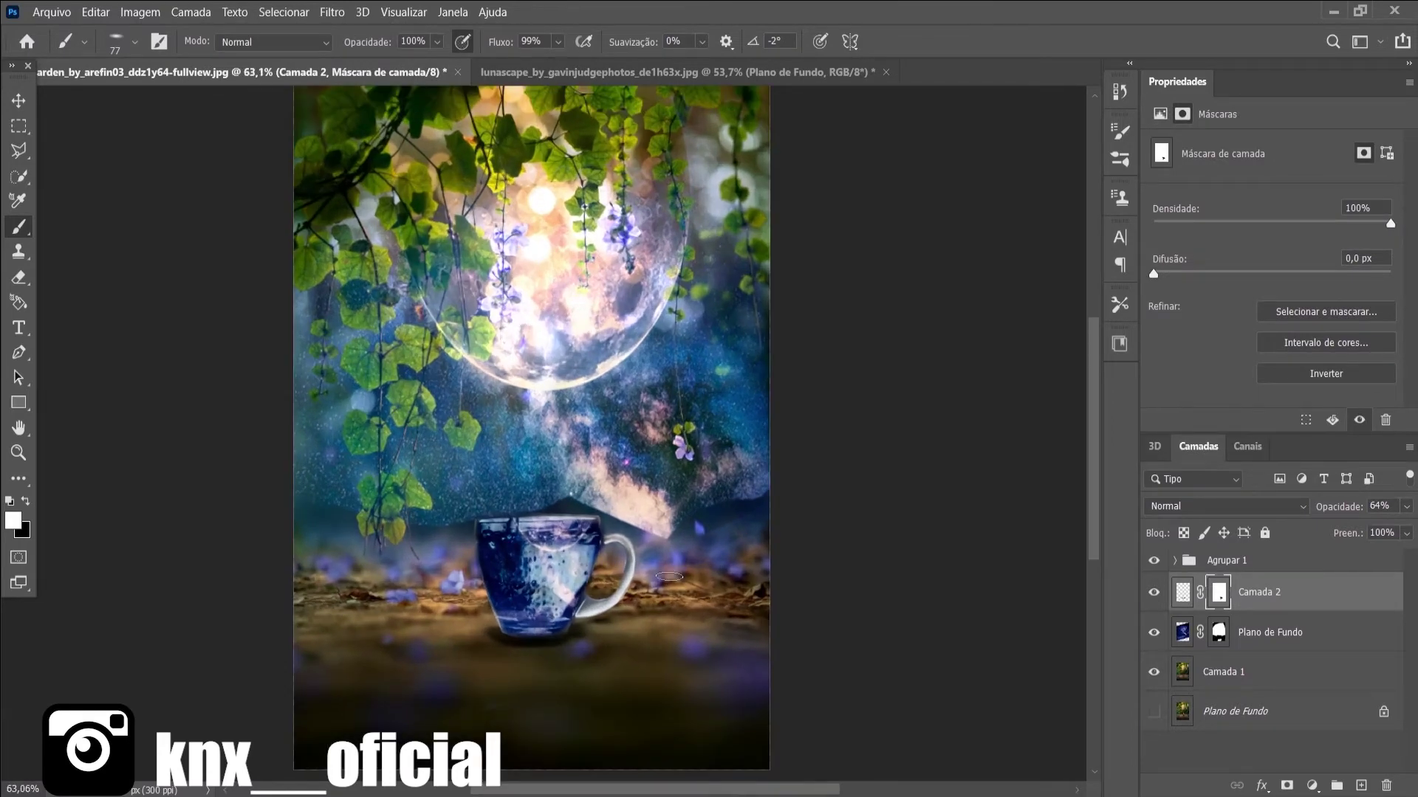
scroll(669, 576, "down", 2)
- Stamp a merged layer and, in Camera Raw, darken exposure, boost contrast, reduce texture and adjust vibrance
key("ctrl+shift+alt+e")
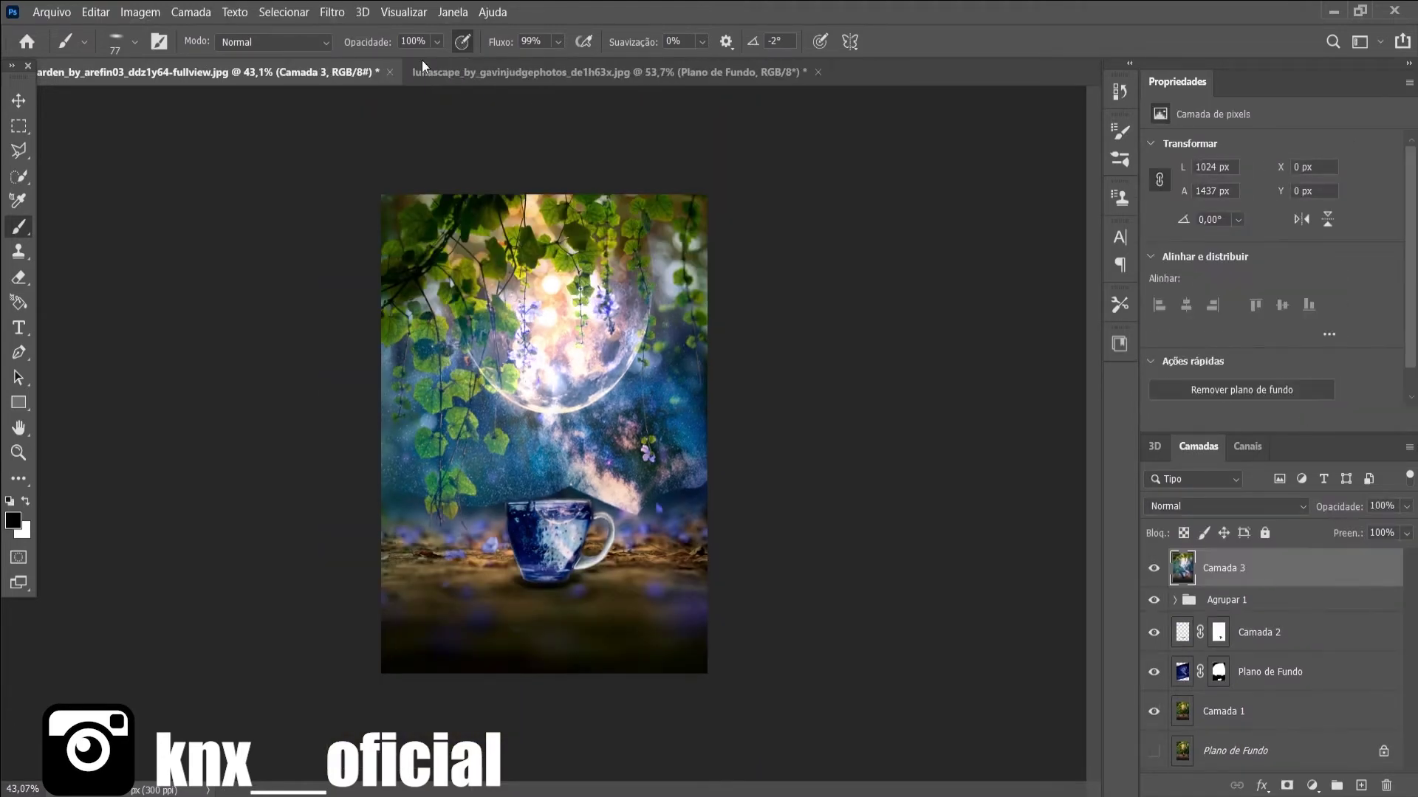
left_click(332, 12)
left_click(379, 115)
mouse_move(1074, 214)
left_mouse_down()
mouse_move(1063, 214)
mouse_move(1151, 237)
left_mouse_up()
left_click_drag(1073, 372, 996, 372)
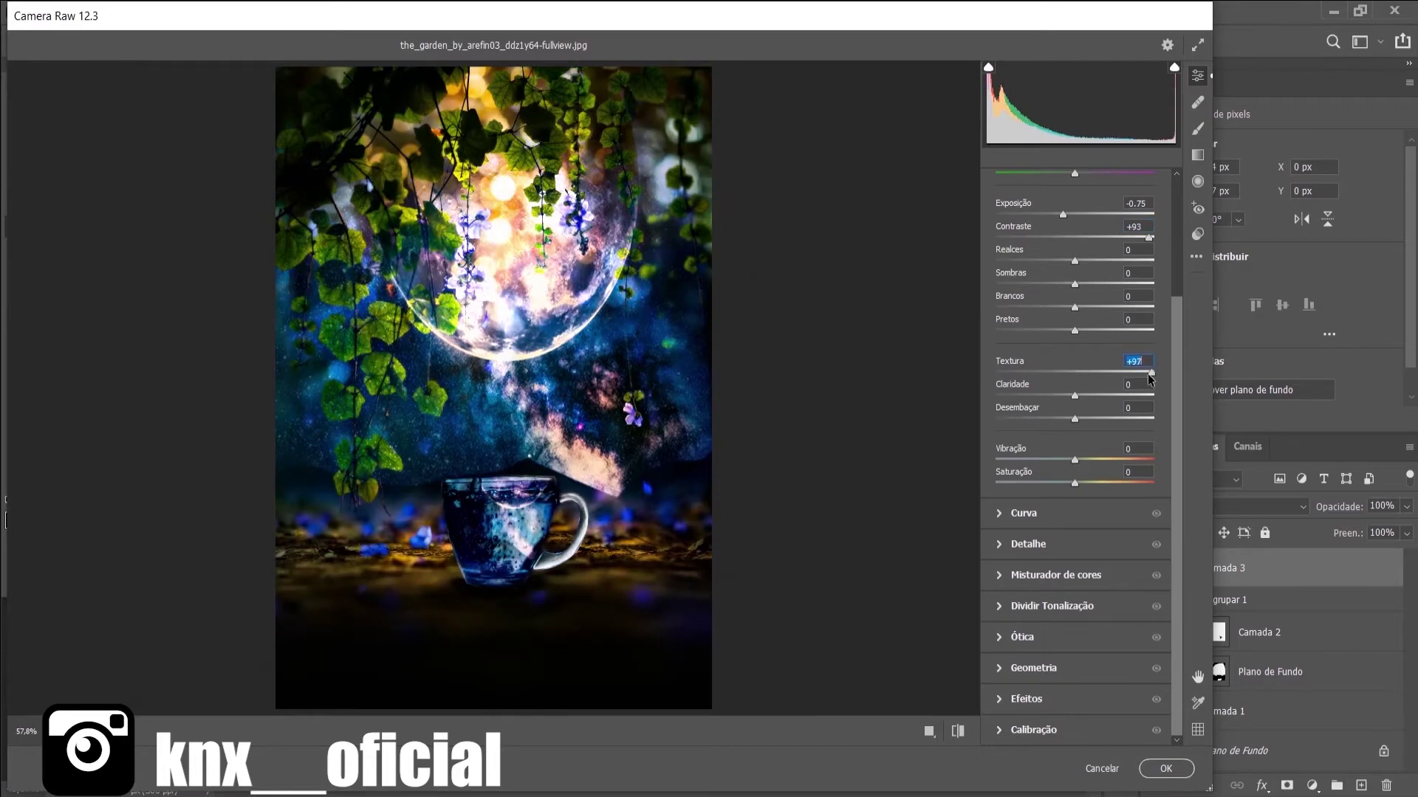
mouse_move(1074, 459)
left_mouse_down()
mouse_move(1095, 457)
mouse_move(1066, 458)
mouse_move(1099, 483)
left_mouse_up()
scroll(1078, 443, "up", 3)
left_click_drag(1074, 414, 1091, 415)
mouse_move(1074, 438)
left_mouse_down()
mouse_move(1055, 438)
mouse_move(1087, 461)
left_mouse_up()
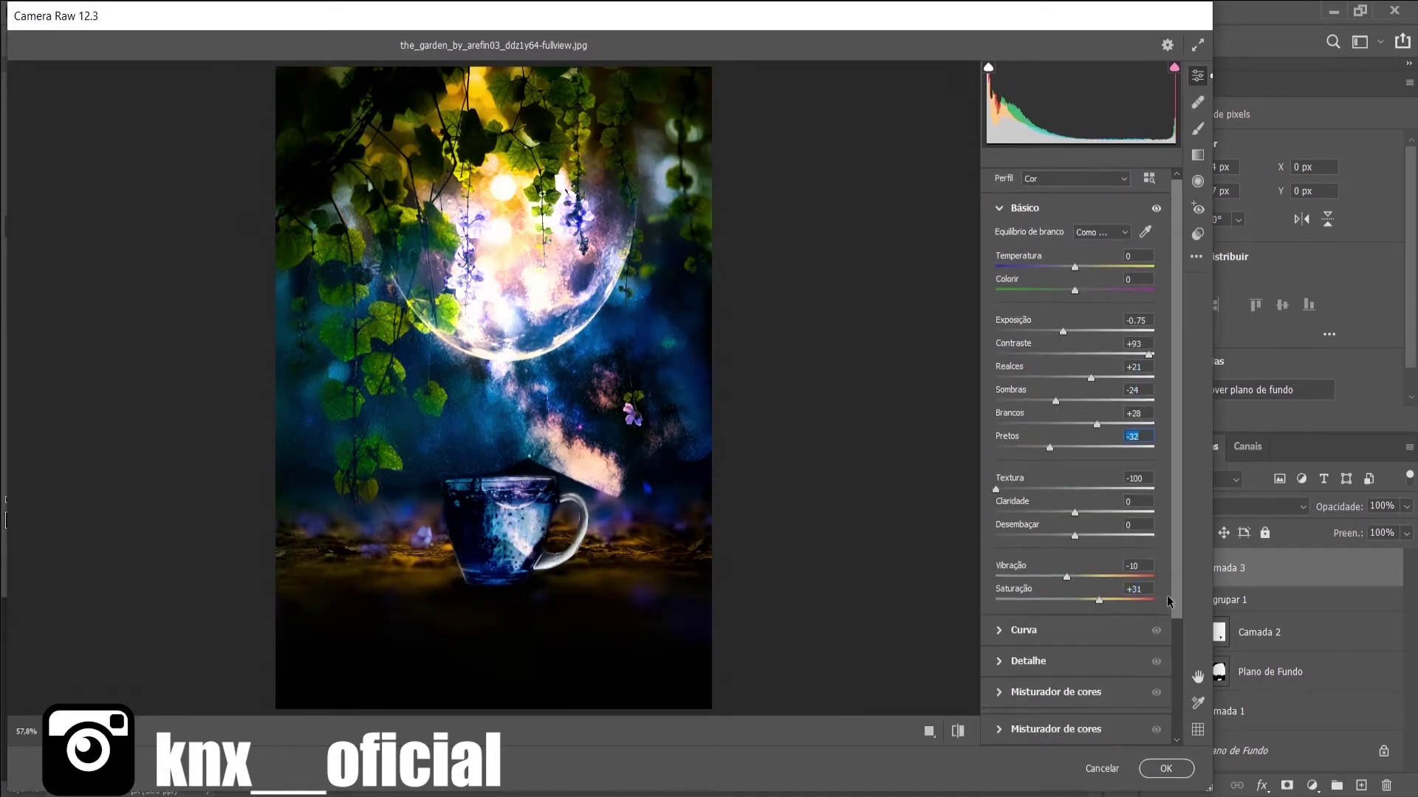
- Browse the presets, check the red and blue tone curves, and set noise reduction to zero
left_click(1197, 234)
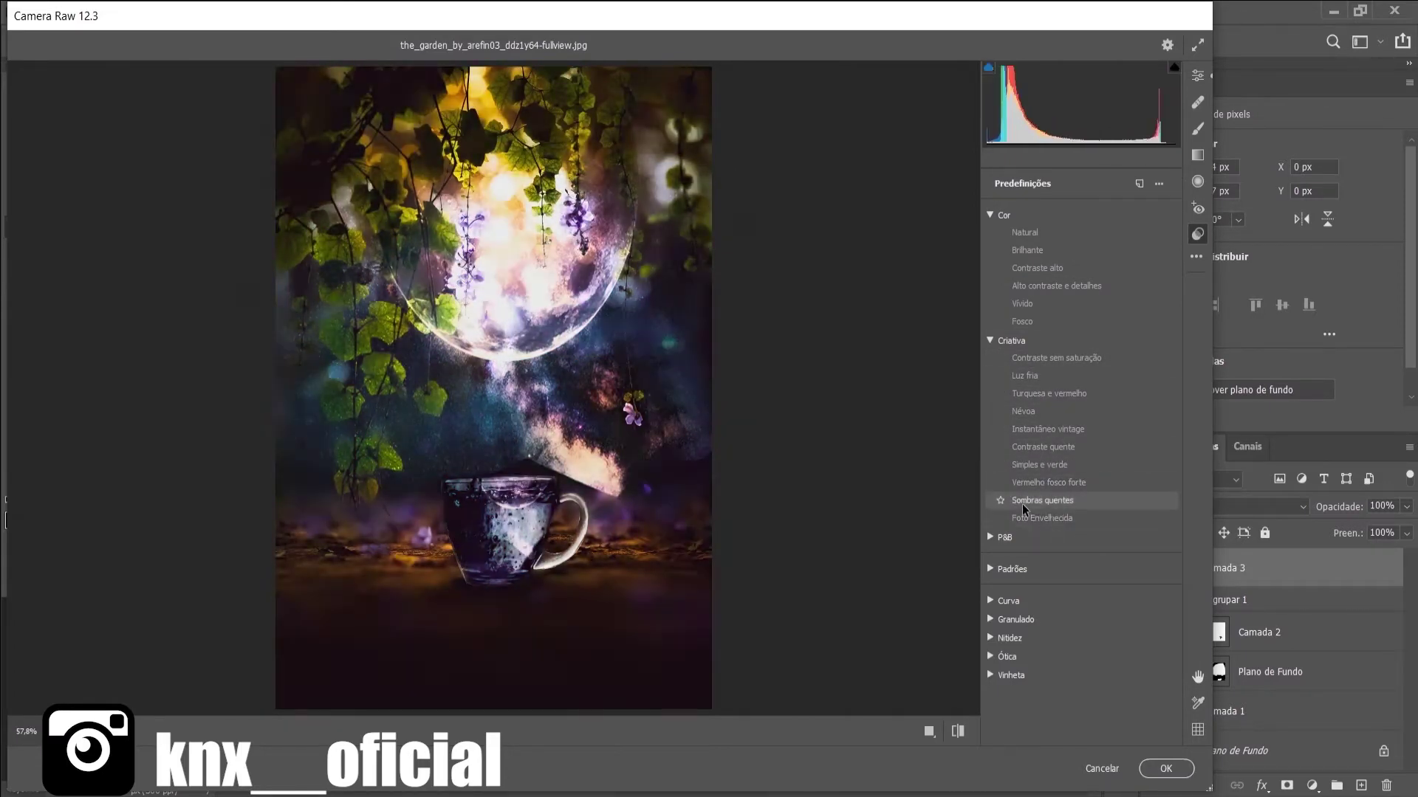
left_click(1026, 538)
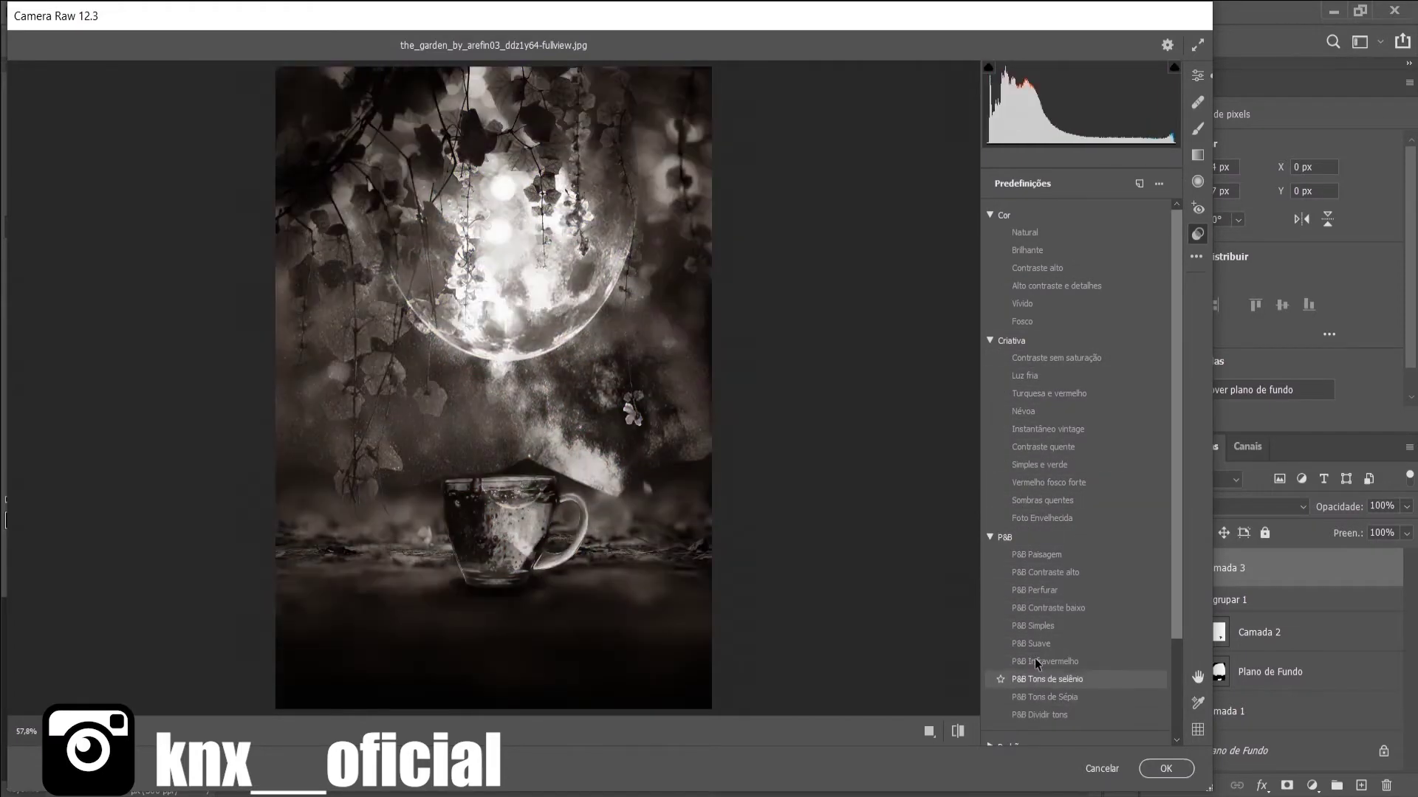
left_click(1198, 234)
left_click(1023, 513)
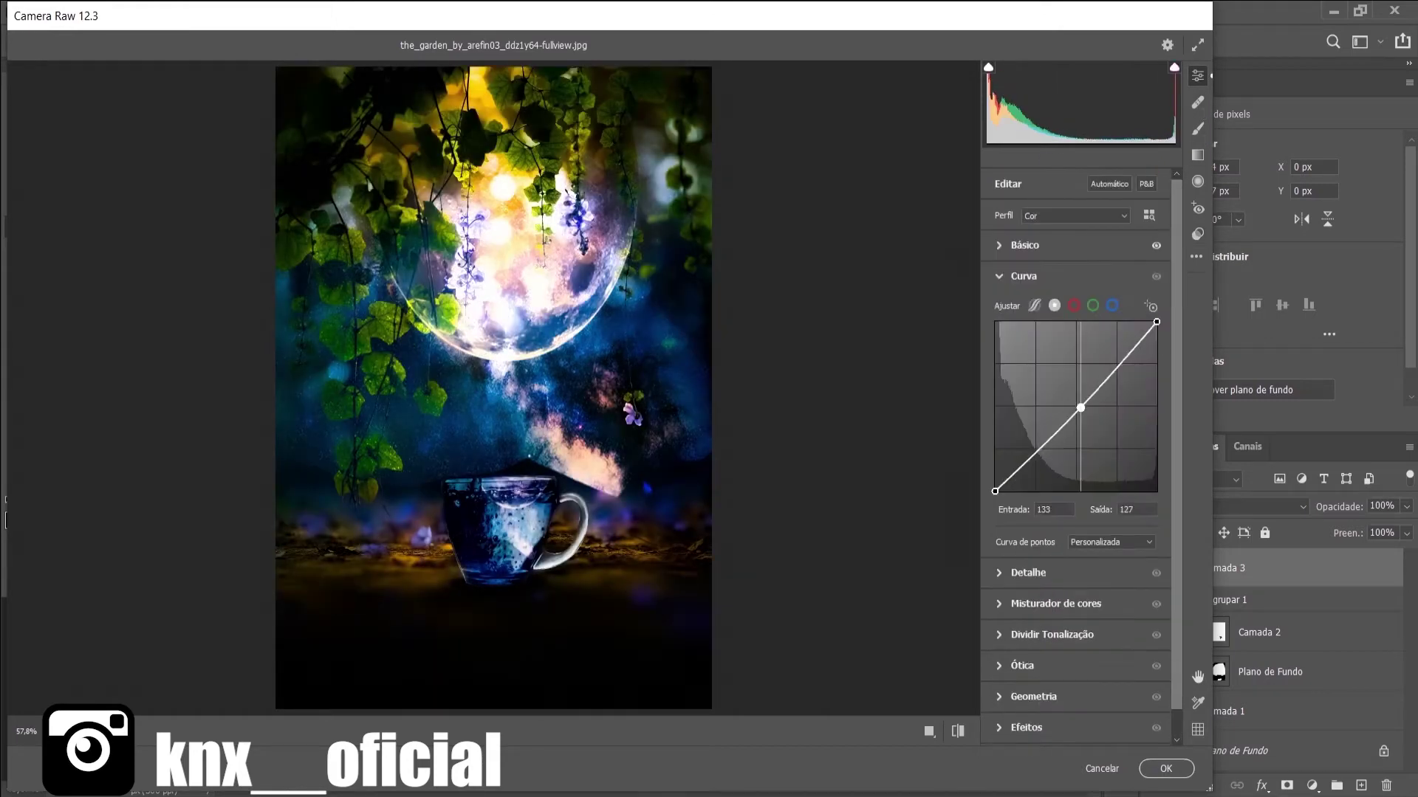
left_click(1074, 305)
left_click(1111, 305)
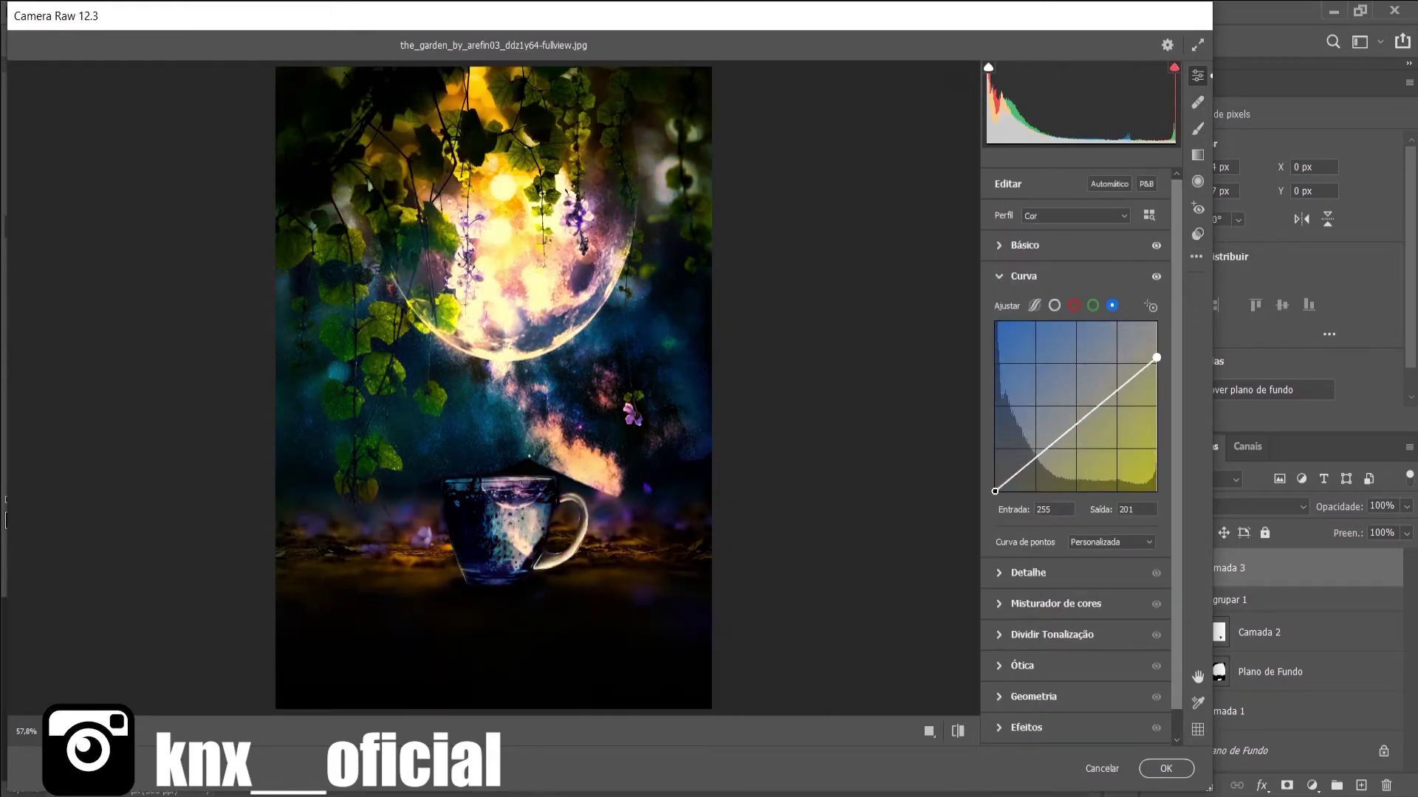
left_click(1028, 573)
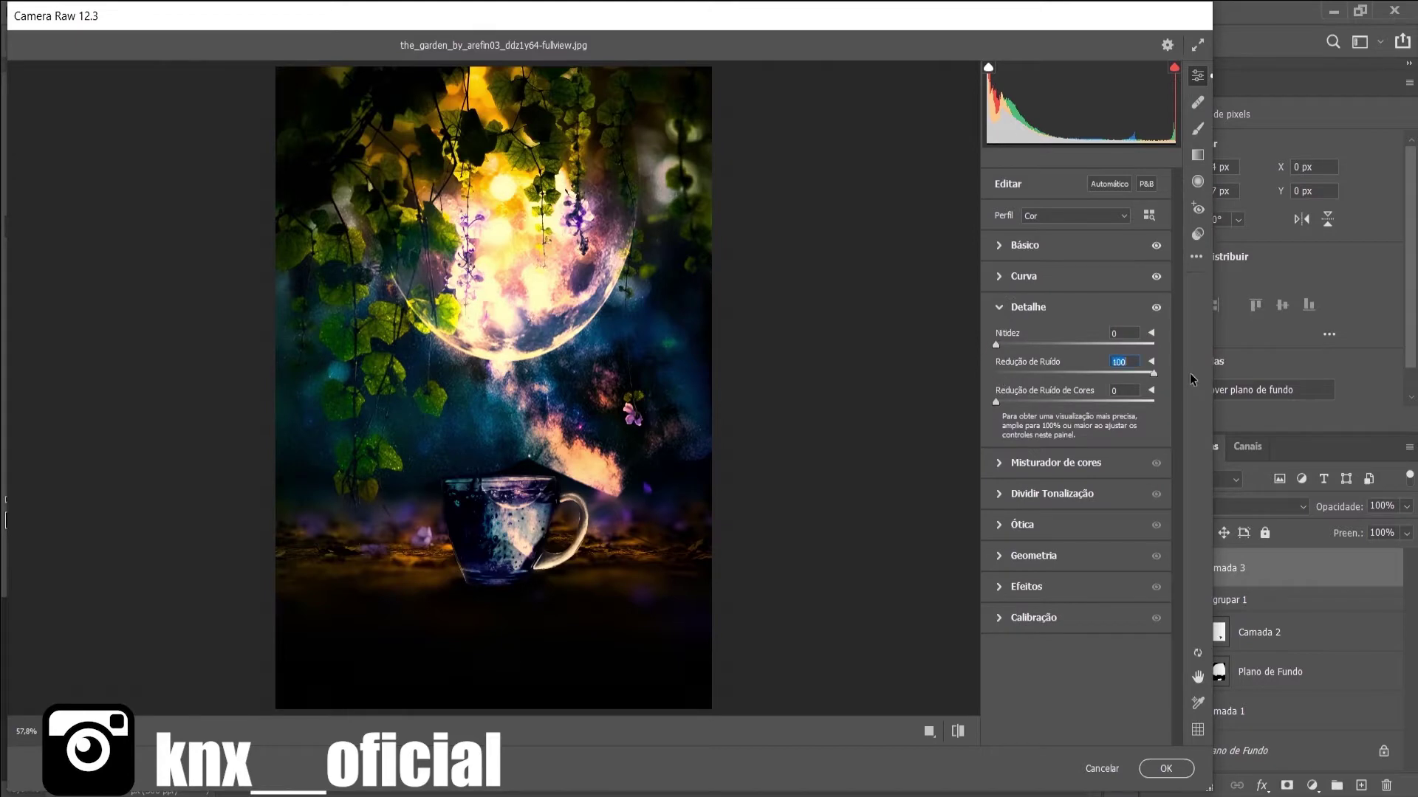
left_click_drag(1130, 374, 940, 383)
left_click(1033, 555)
- Add film grain, calibrate a near-neutral shadow tint, shifted desaturated reds and lower blues, then apply
left_click(1027, 698)
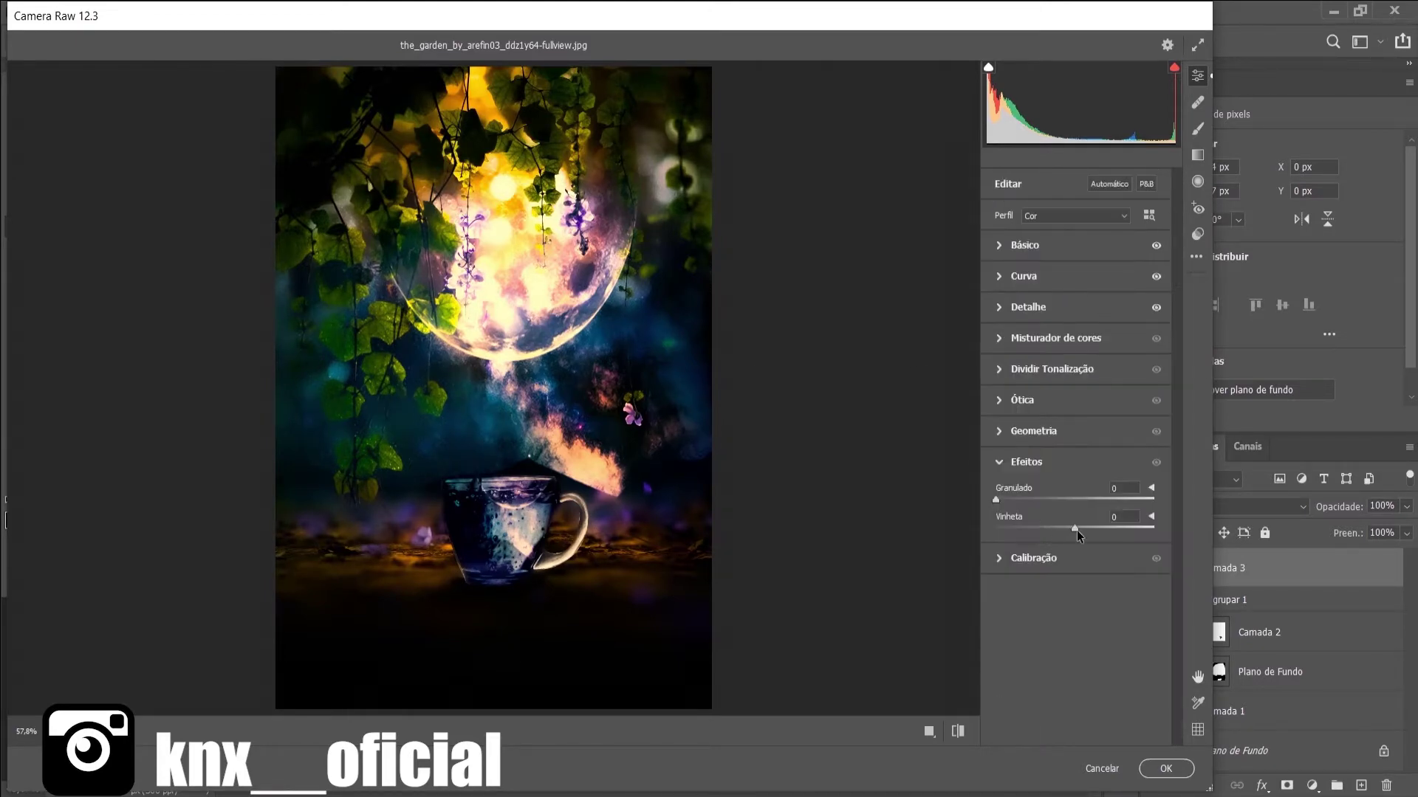
left_click_drag(995, 499, 1057, 499)
left_click(1039, 555)
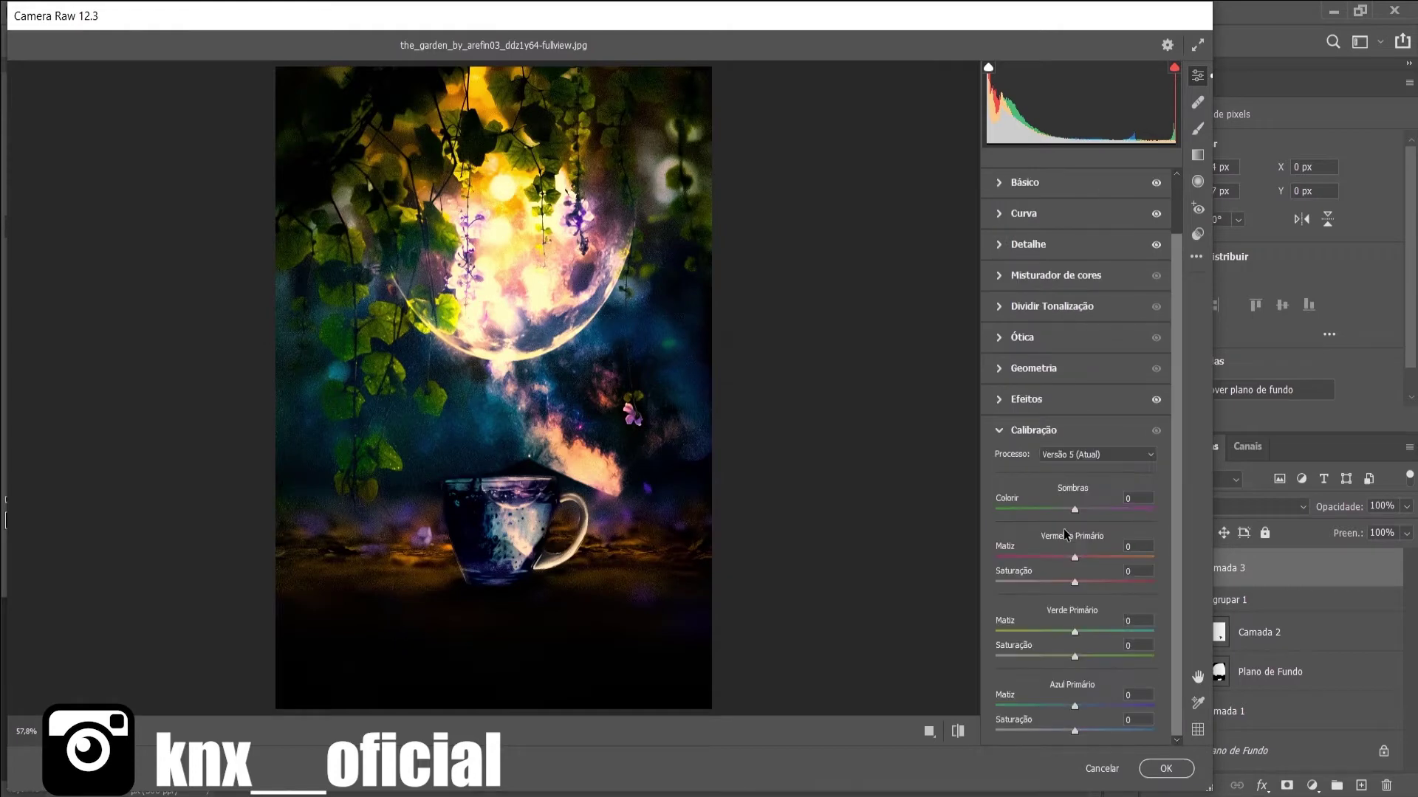
left_click_drag(1153, 510, 1076, 510)
left_click_drag(1074, 558, 985, 559)
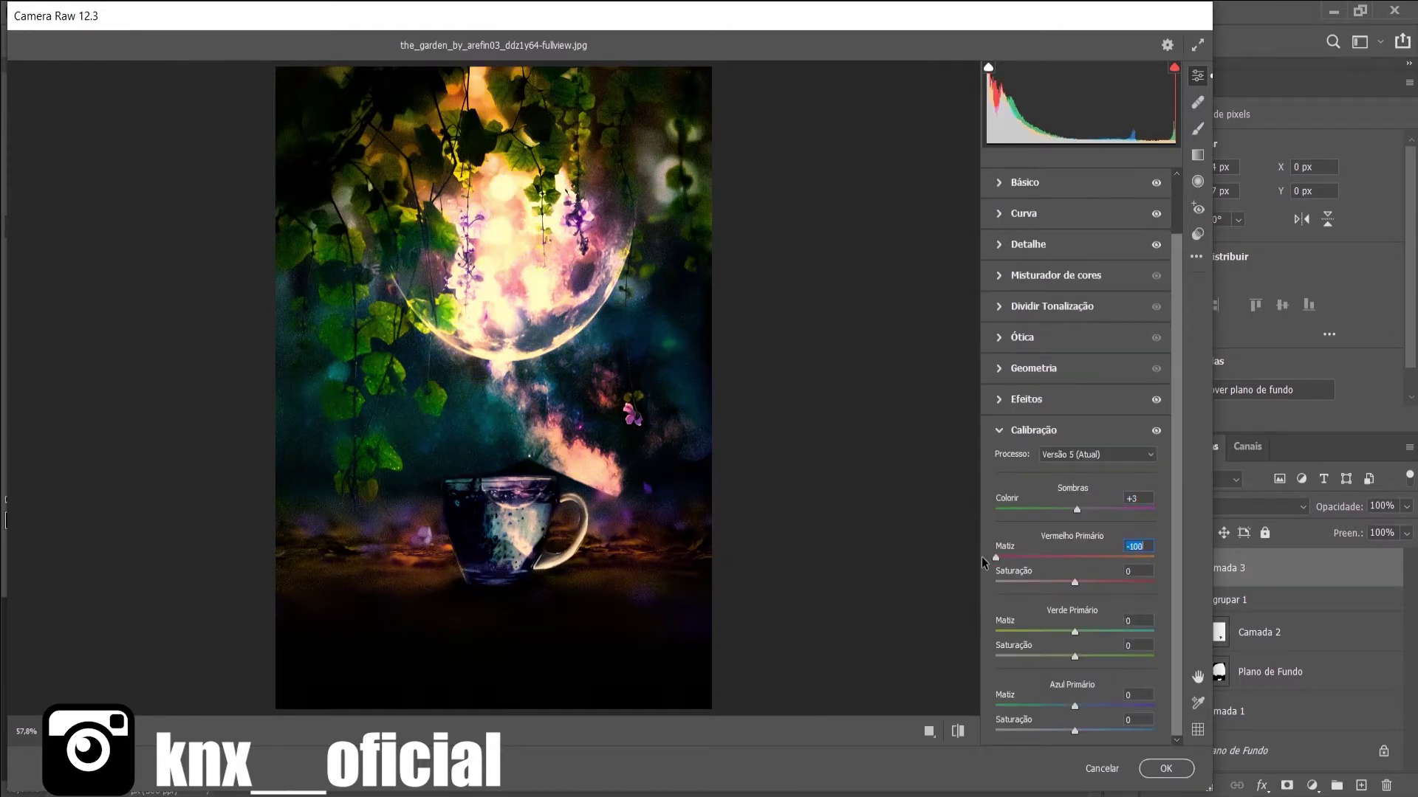
mouse_move(1074, 582)
left_mouse_down()
mouse_move(976, 587)
mouse_move(1038, 582)
left_mouse_up()
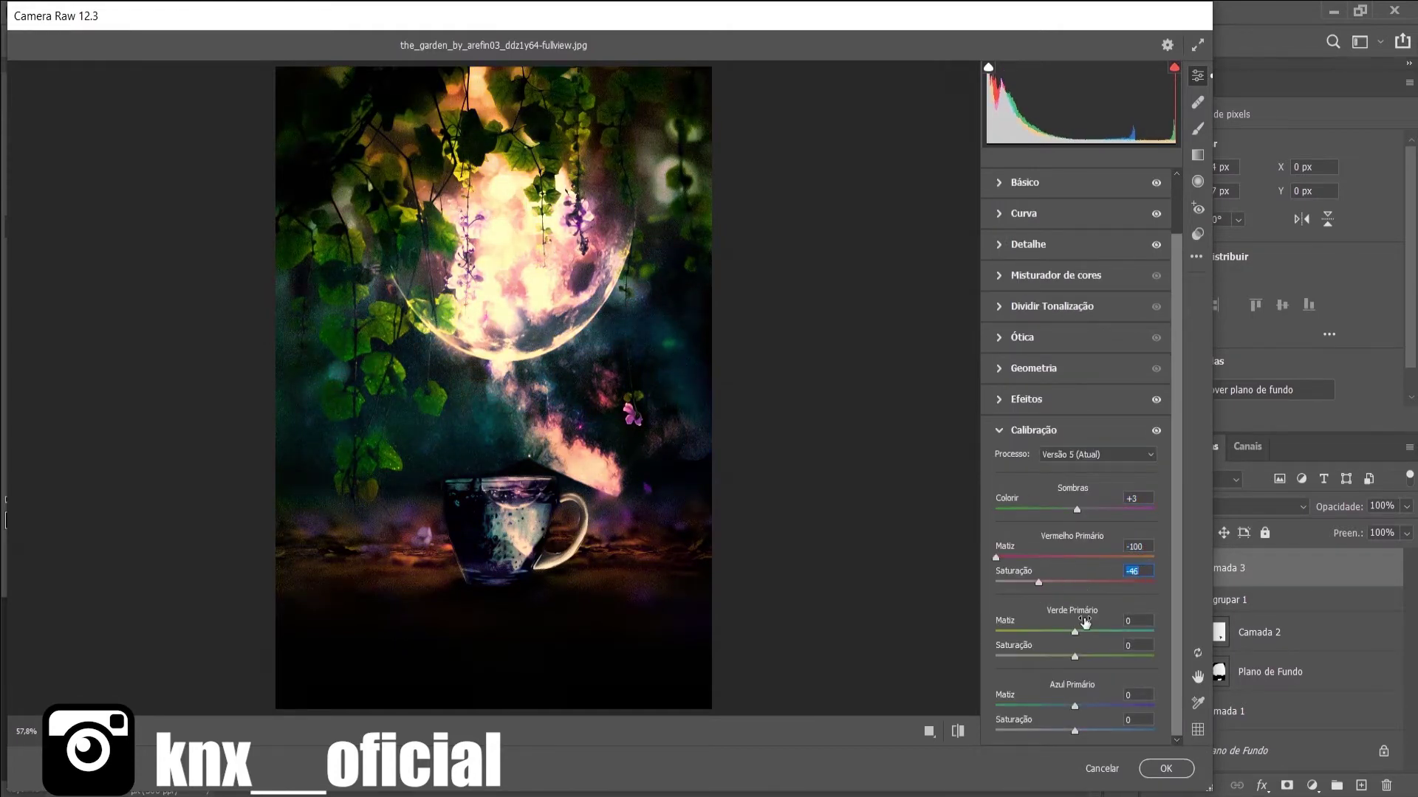
mouse_move(1074, 706)
left_mouse_down()
mouse_move(979, 705)
mouse_move(1050, 706)
mouse_move(1057, 731)
left_mouse_up()
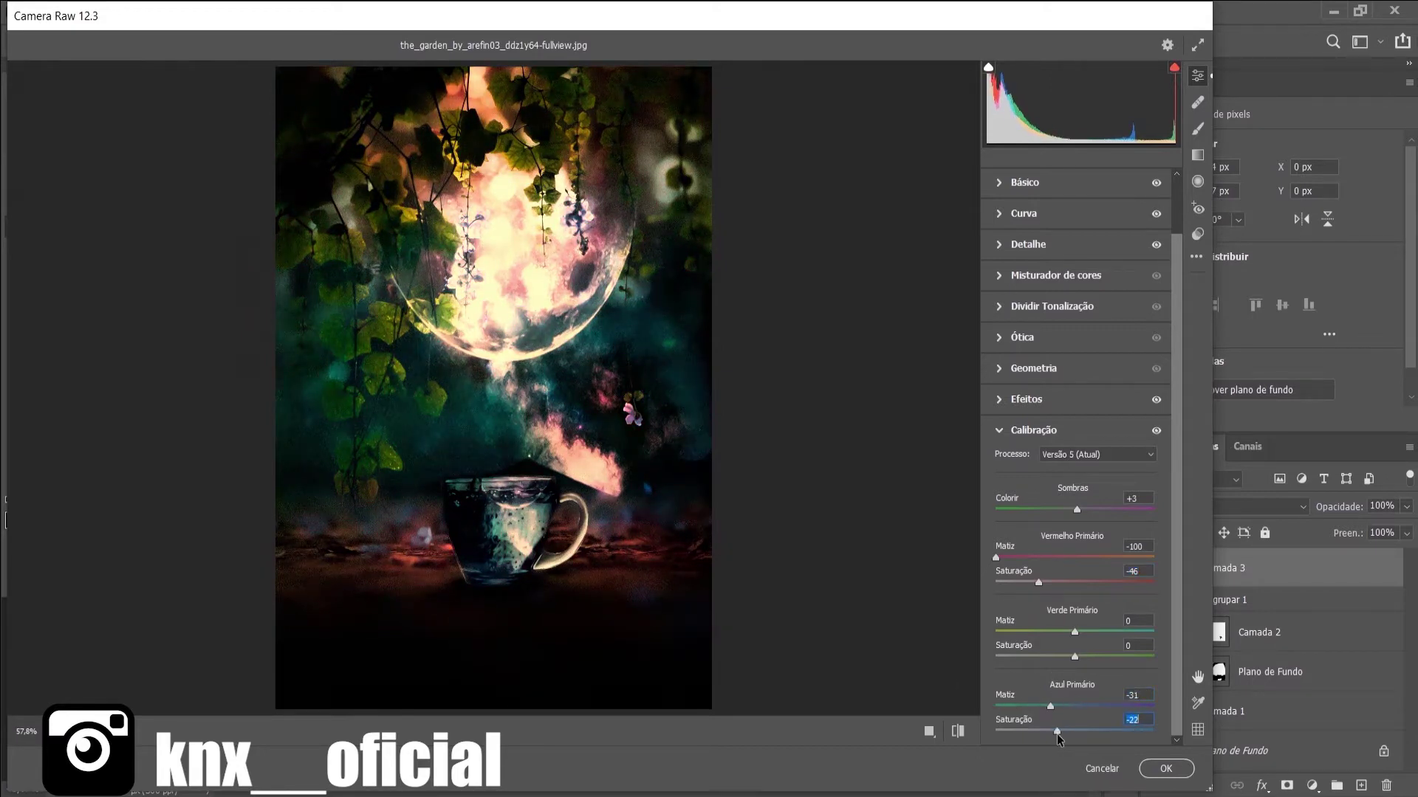
key("Return")
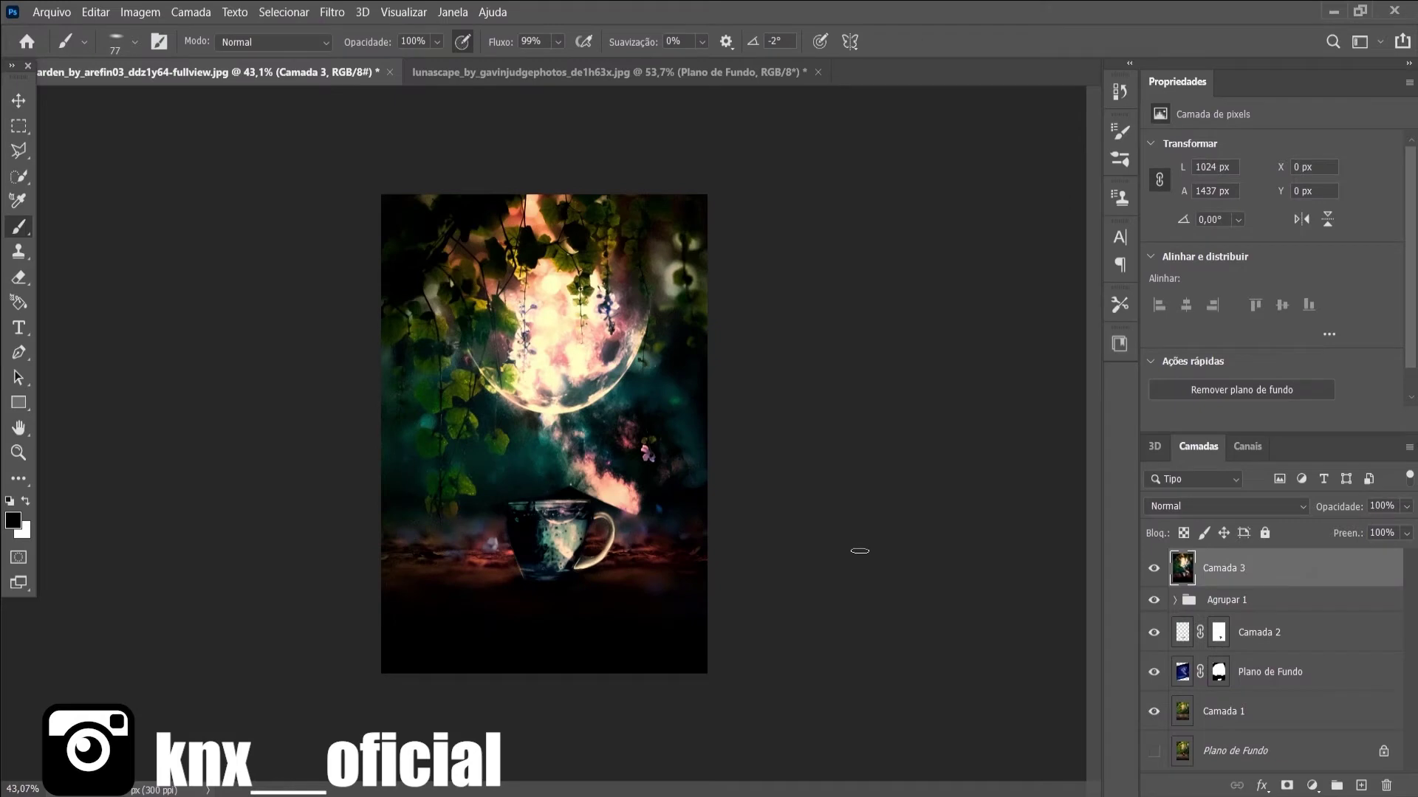
- Compare and delete the graded layer, then mask the galaxy out around the cup and horizon
left_click(1154, 569)
left_click(1152, 572)
left_click(1152, 573)
key("Delete")
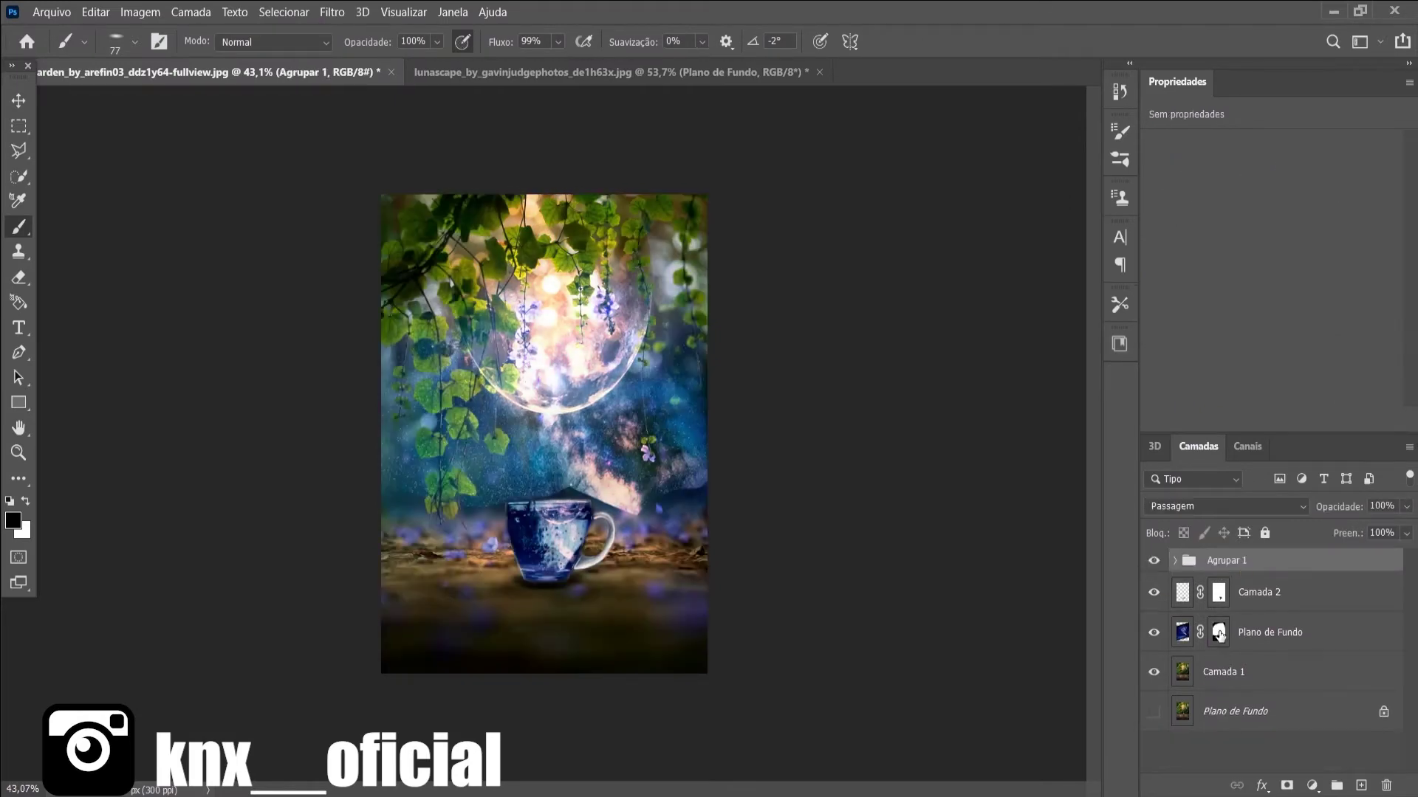
left_click(1218, 632)
left_click(134, 42)
key("Escape")
key("x")
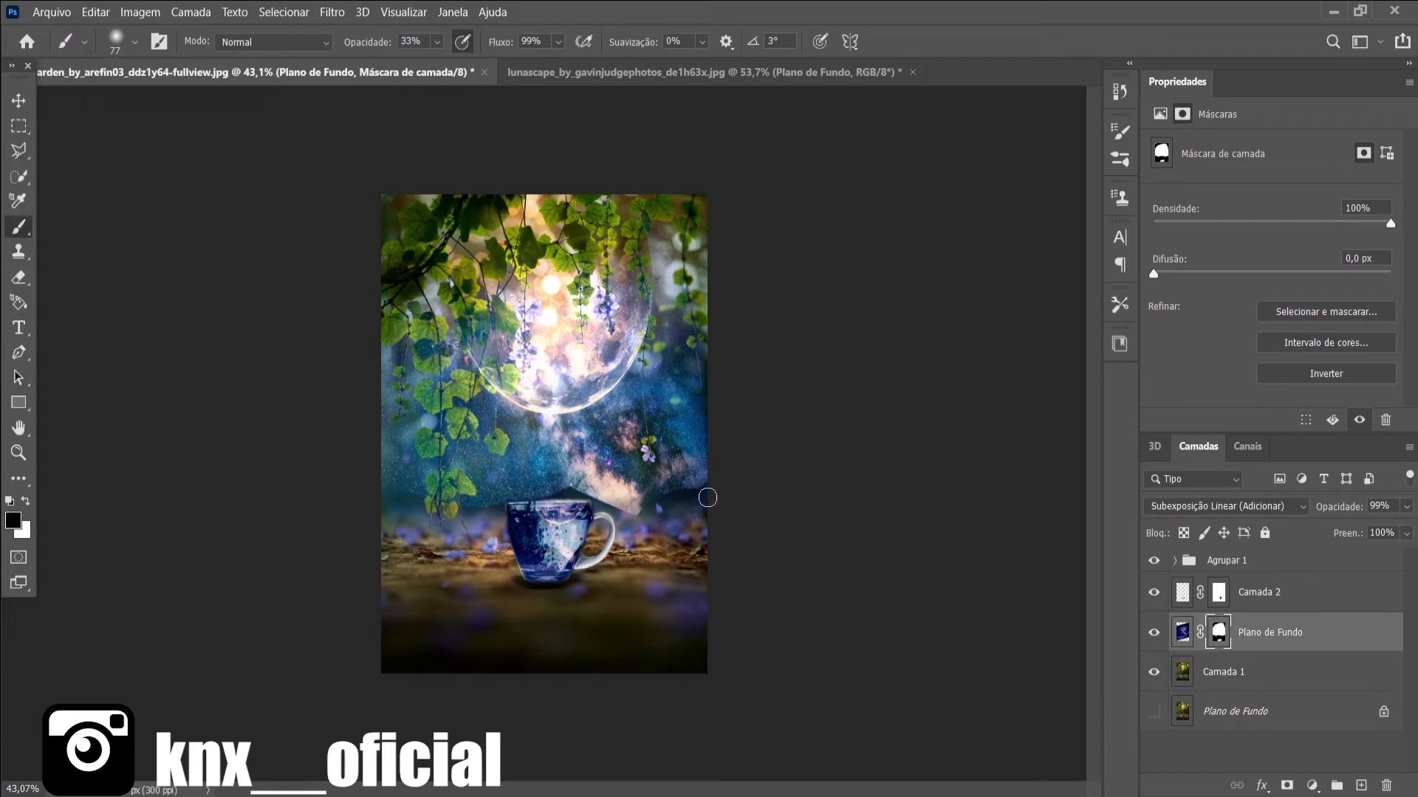
key("x")
- Refine the galaxy mask near the cup's horizon with a lower-opacity brush
key("x")
left_click_drag(645, 548, 428, 496)
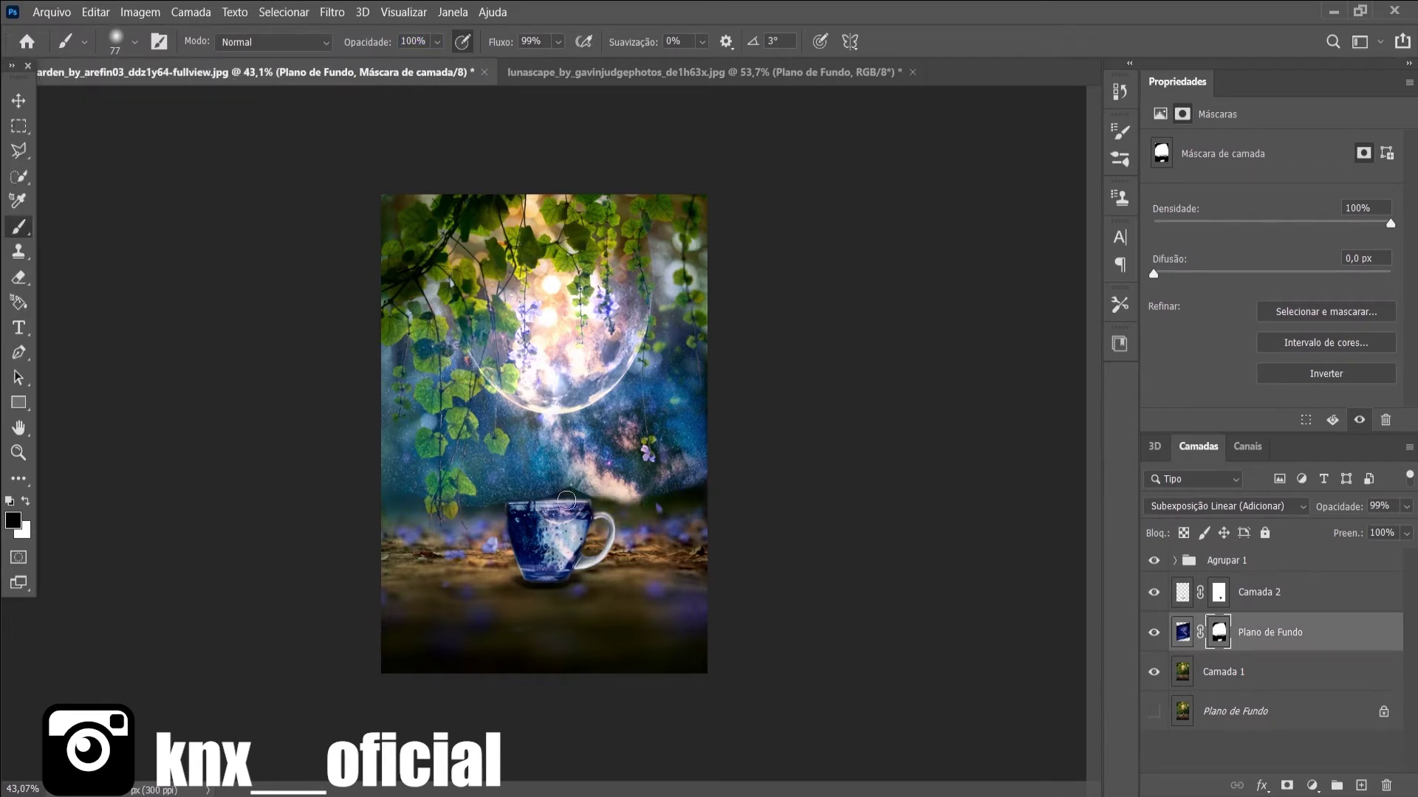
key("x")
key("6")
key("5")
mouse_move(594, 492)
left_mouse_down()
mouse_move(417, 495)
mouse_move(650, 499)
left_mouse_up()
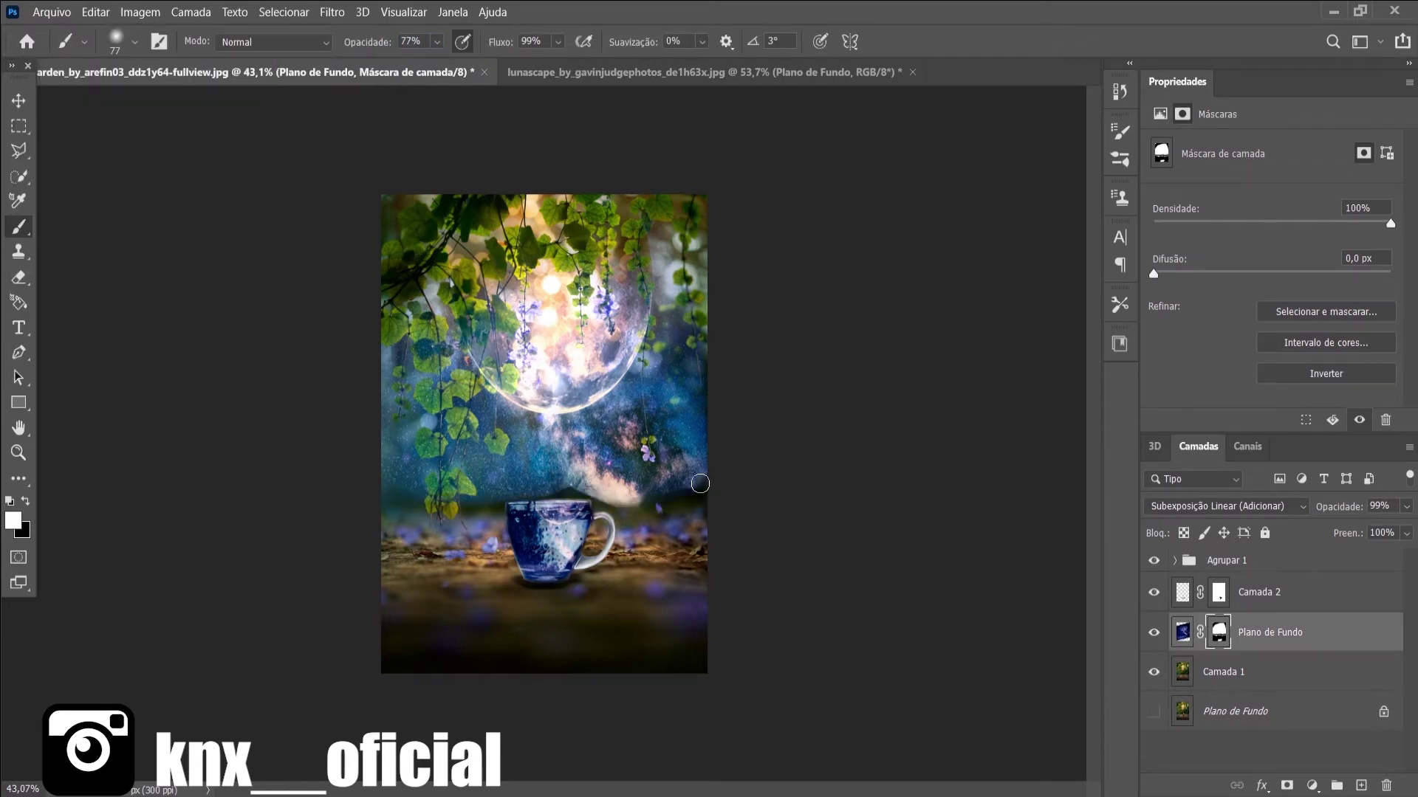
key("x")
mouse_move(480, 489)
left_mouse_down()
mouse_move(585, 504)
mouse_move(644, 495)
left_mouse_up()
key("0")
key("x")
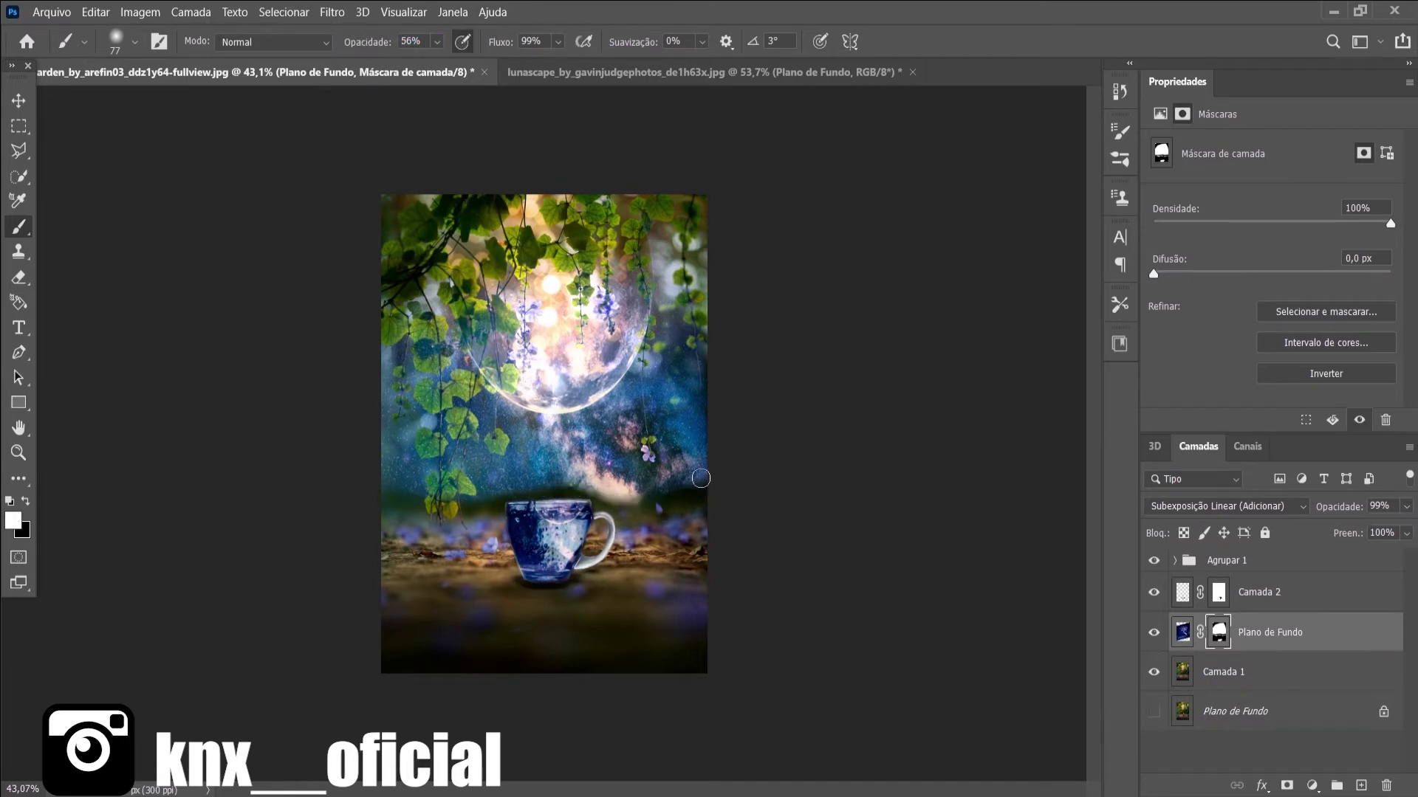
- Reposition, enlarge and slightly rotate the galaxy image, then stamp a new merged layer
left_click(1183, 632)
key("ctrl+t")
left_click_drag(530, 457, 547, 494)
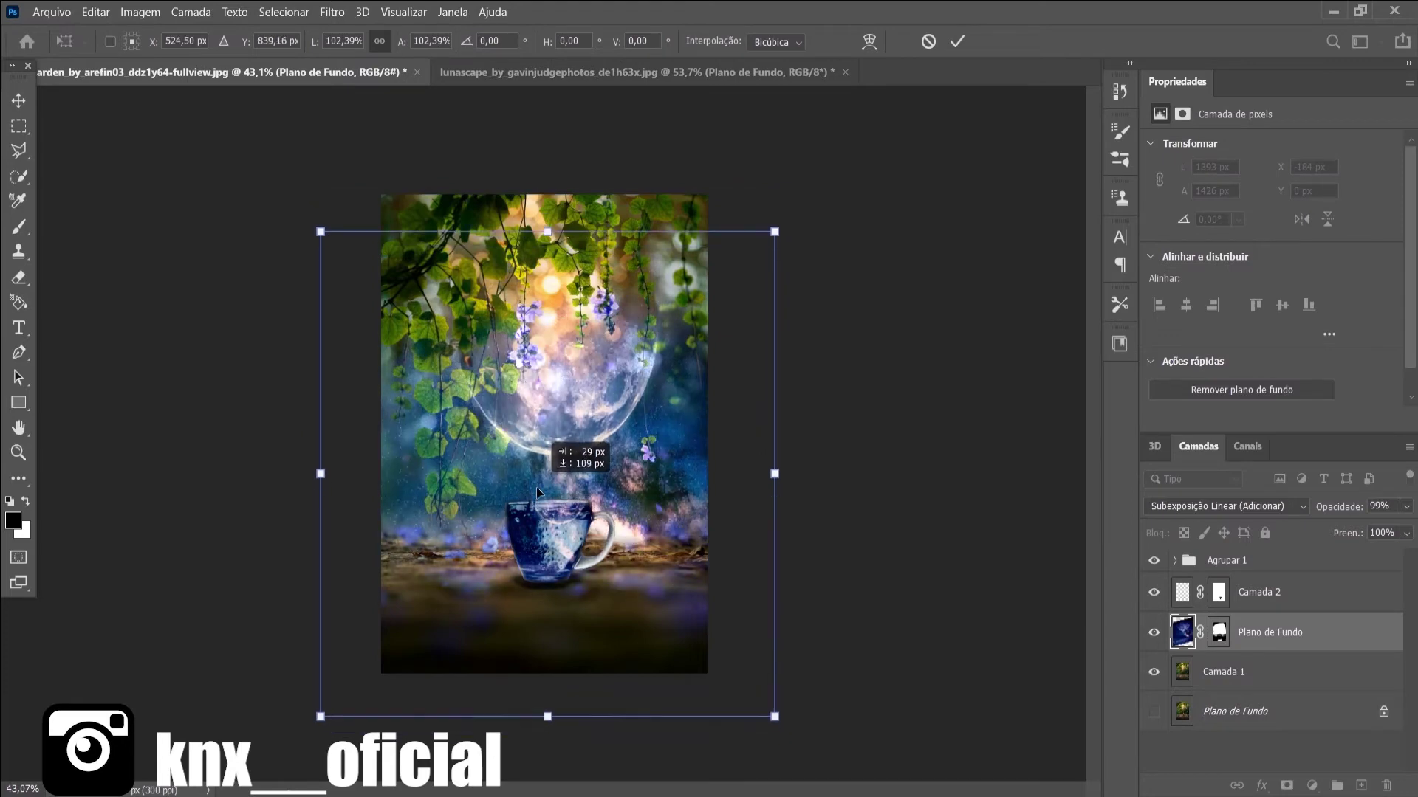
left_click_drag(547, 228, 548, 188)
left_click_drag(320, 183, 317, 177)
left_click_drag(774, 183, 782, 166)
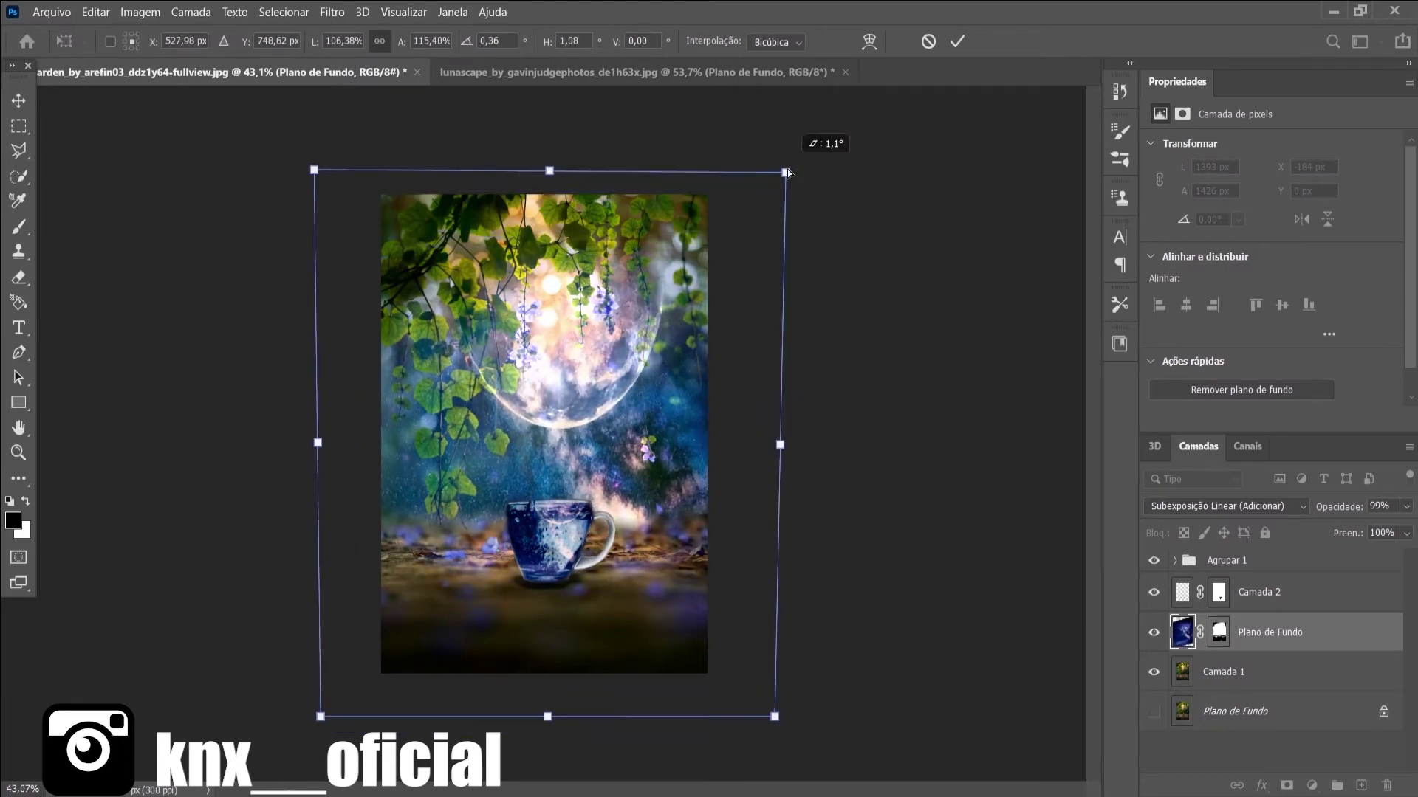
key("Return")
key("b")
key("ctrl+shift+alt+e")
- Open Camera Raw on the merged layer and adjust exposure, highlights, shadows, whites, blacks and detail
left_click(331, 12)
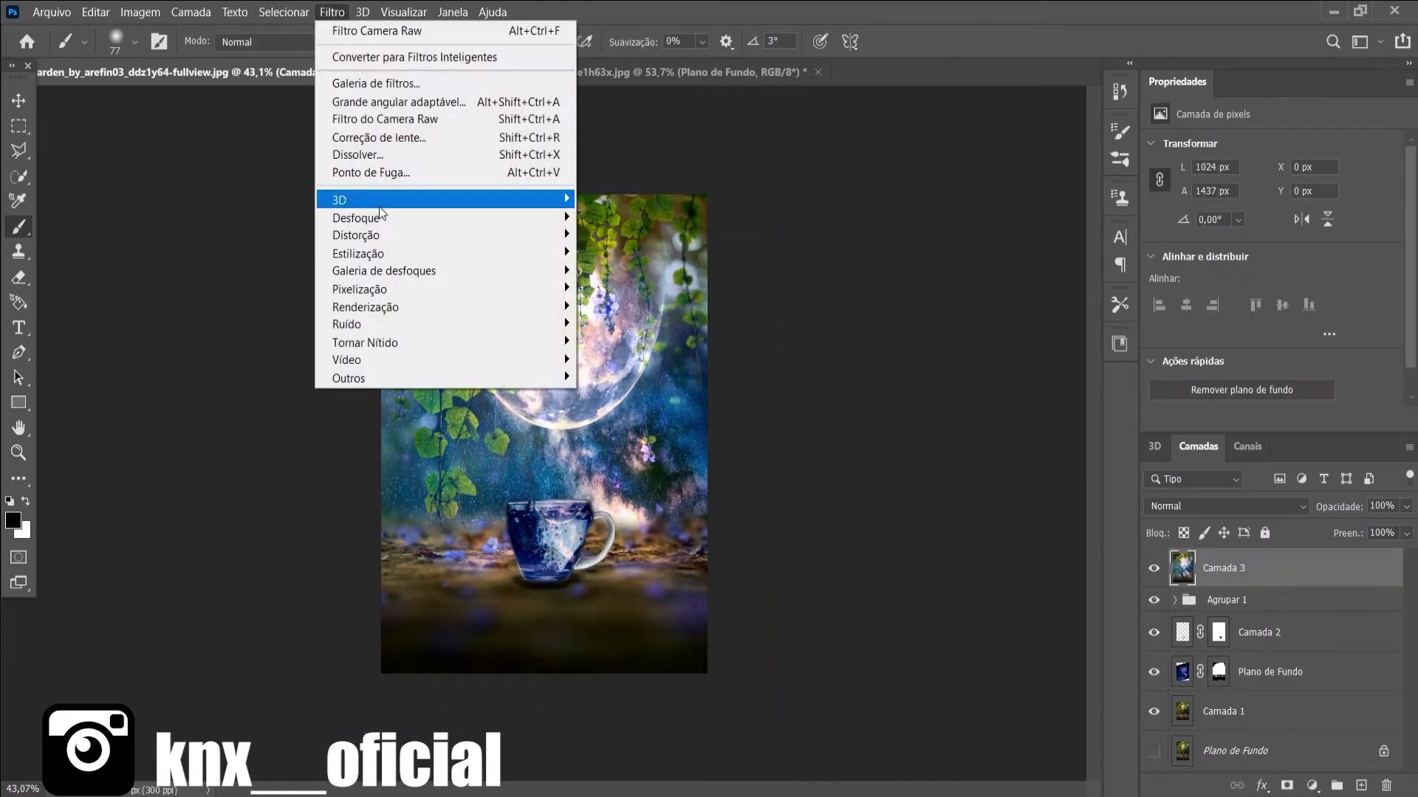
left_click(374, 121)
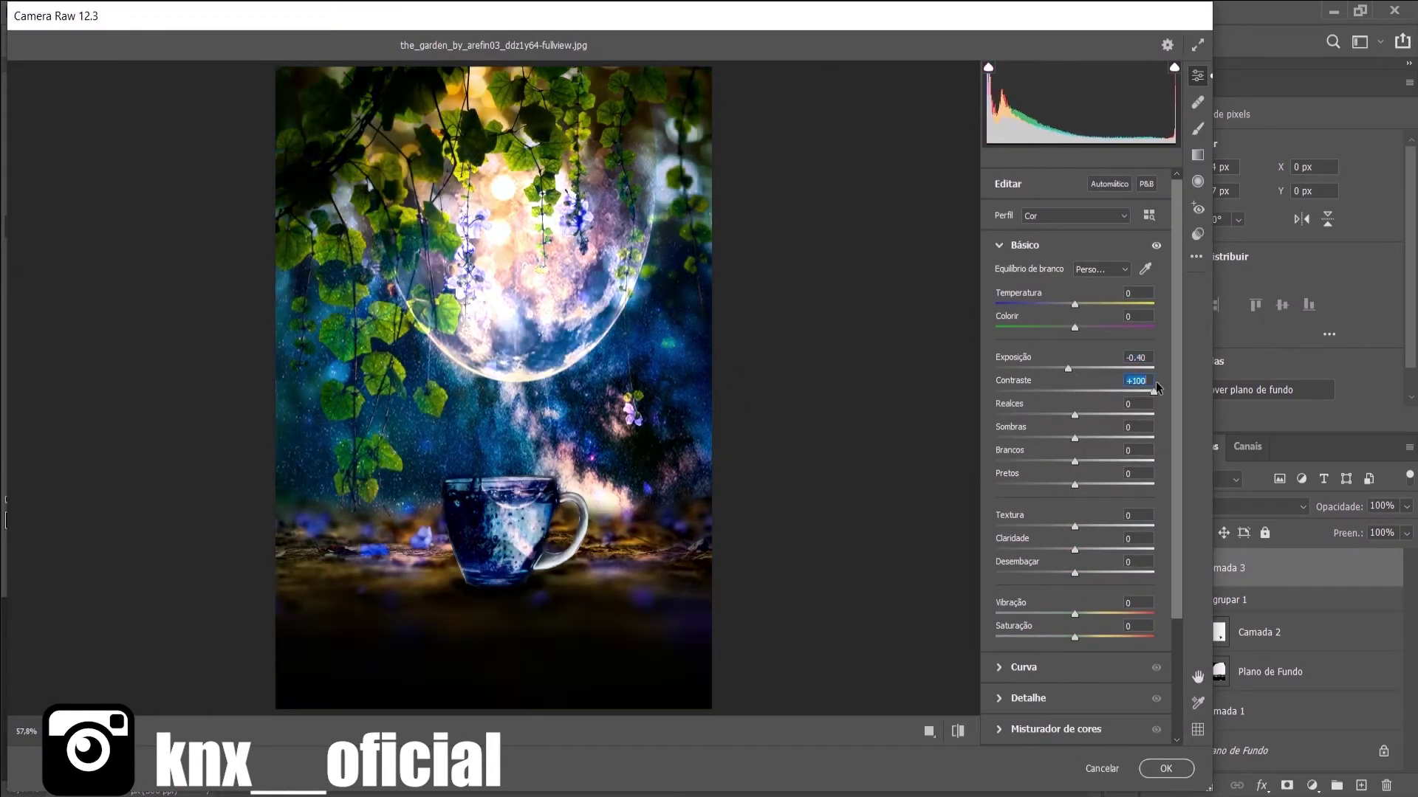
mouse_move(1063, 369)
left_mouse_down()
mouse_move(1097, 415)
mouse_move(1052, 439)
left_mouse_up()
mouse_move(1075, 462)
left_mouse_down()
mouse_move(1094, 461)
mouse_move(1065, 485)
mouse_move(1165, 520)
left_mouse_up()
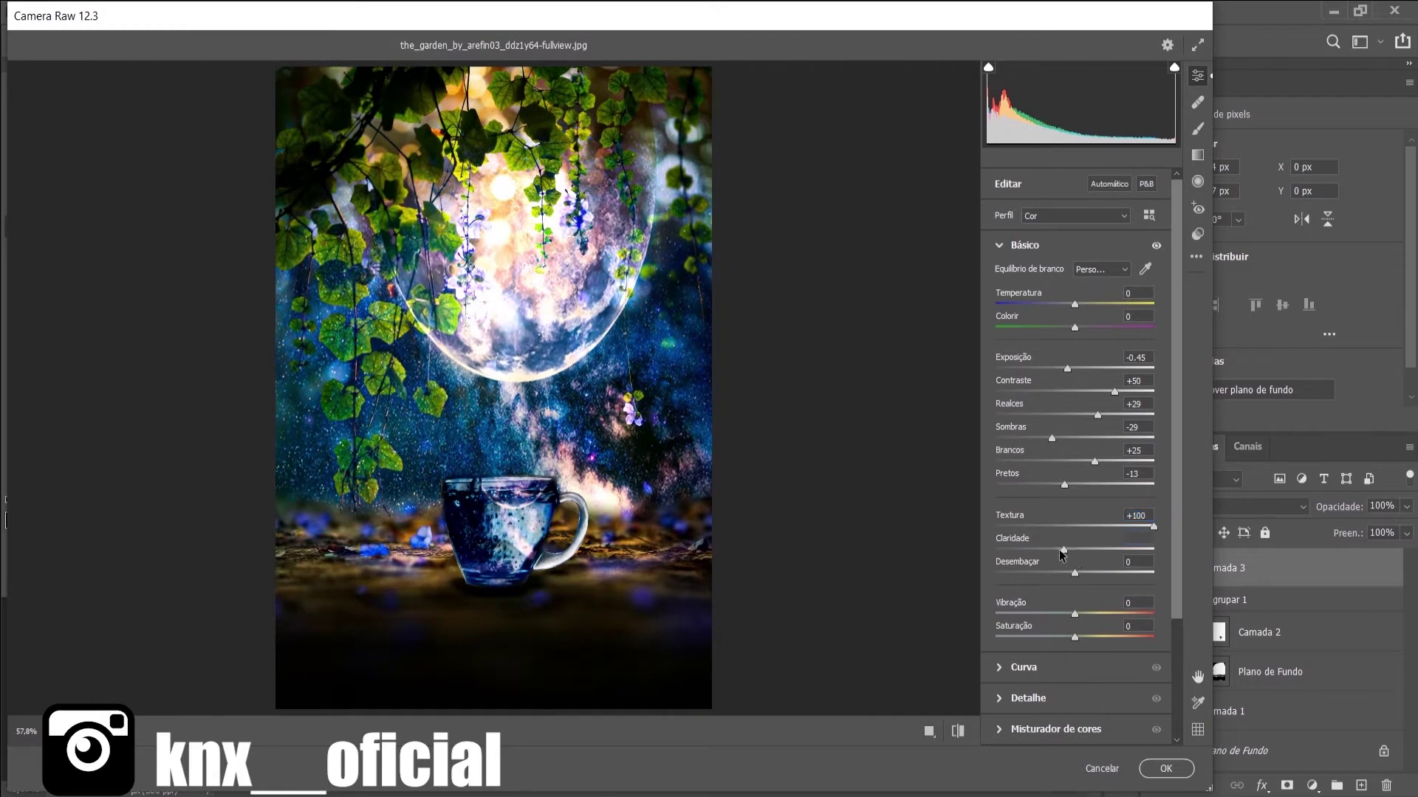
mouse_move(1061, 554)
left_mouse_down()
mouse_move(1167, 552)
mouse_move(1077, 550)
mouse_move(1084, 574)
left_mouse_up()
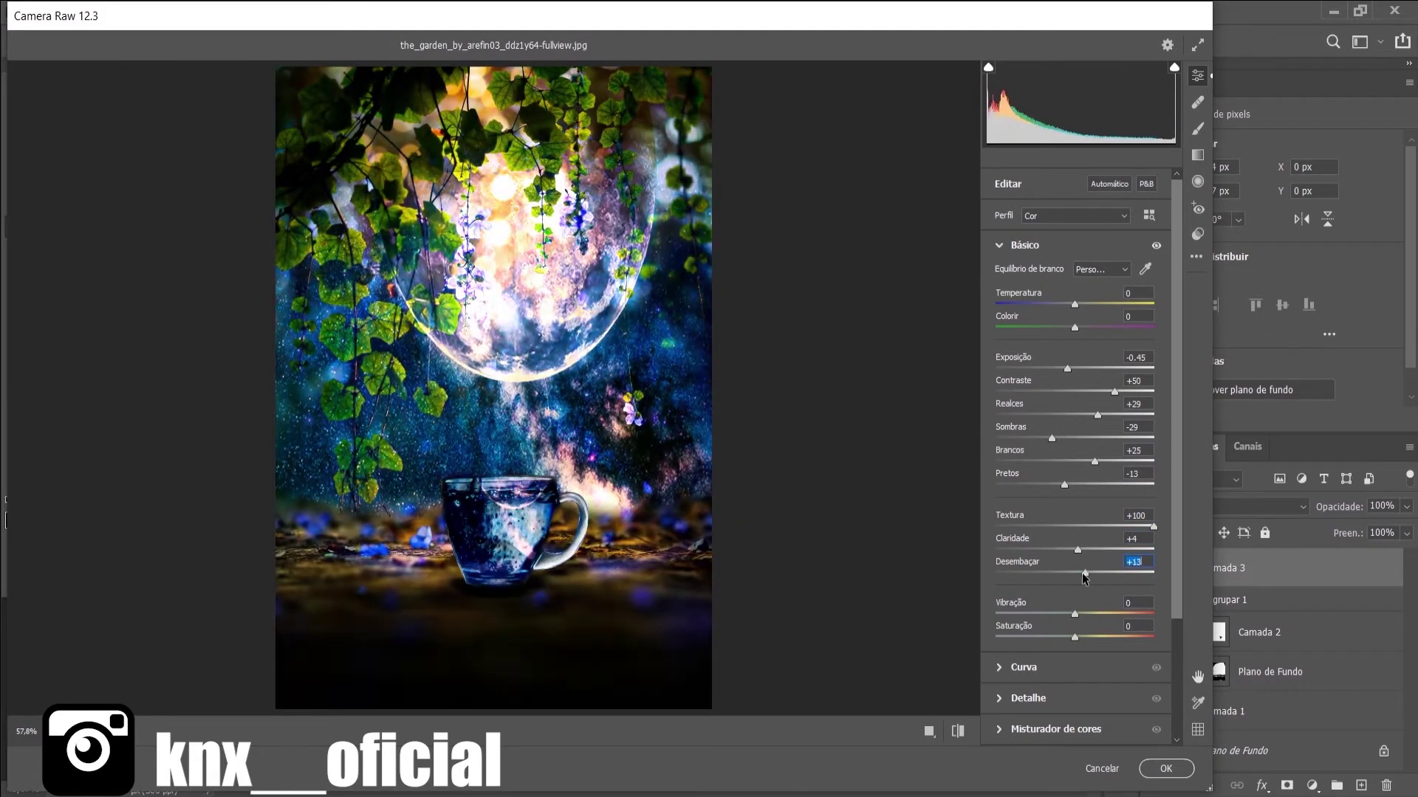
scroll(1084, 578, "down", 3)
- Darken the midtones in the tone curve and tweak the red channel's top end
left_click(1024, 557)
left_click_drag(1086, 395, 1086, 416)
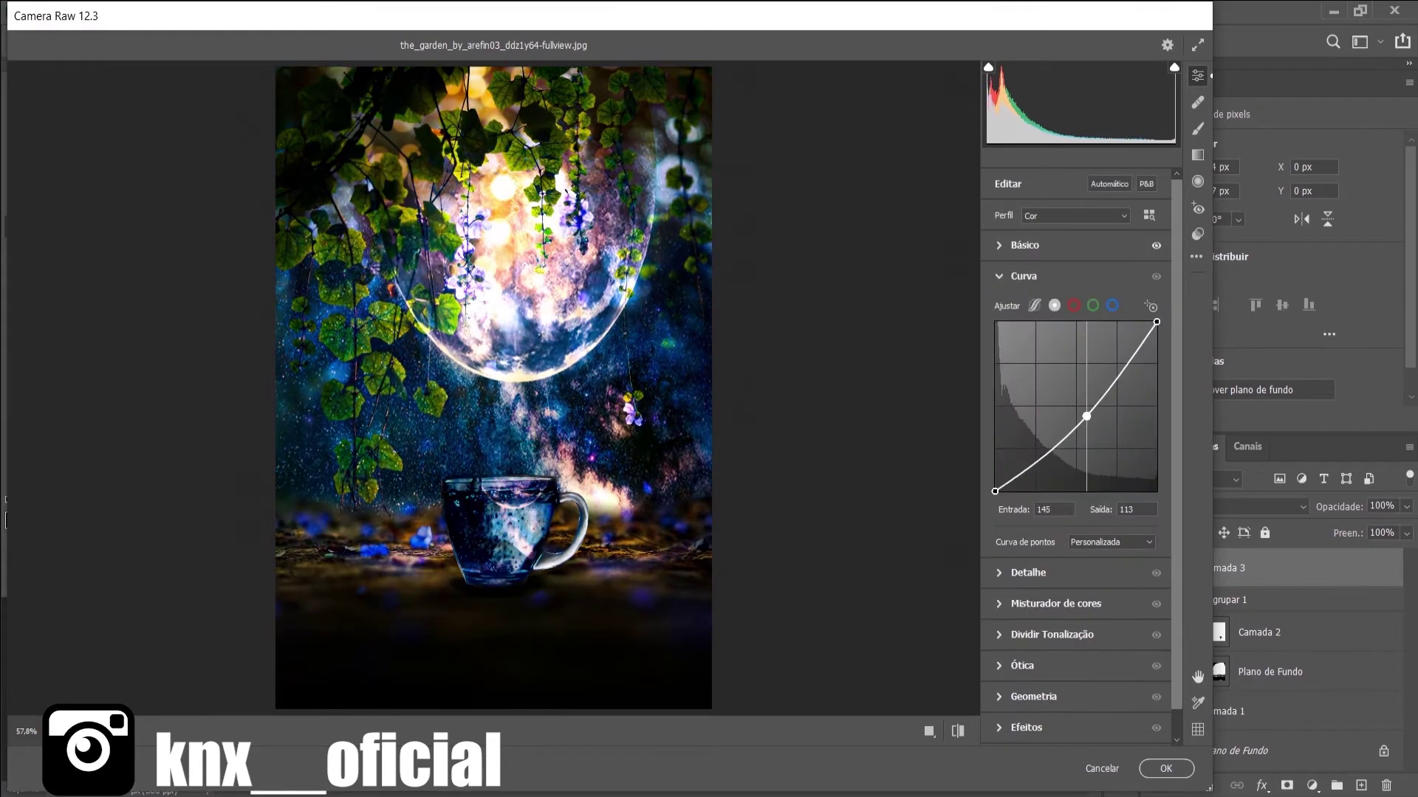
left_click(1113, 305)
left_click(1074, 305)
left_click_drag(1156, 322, 1155, 323)
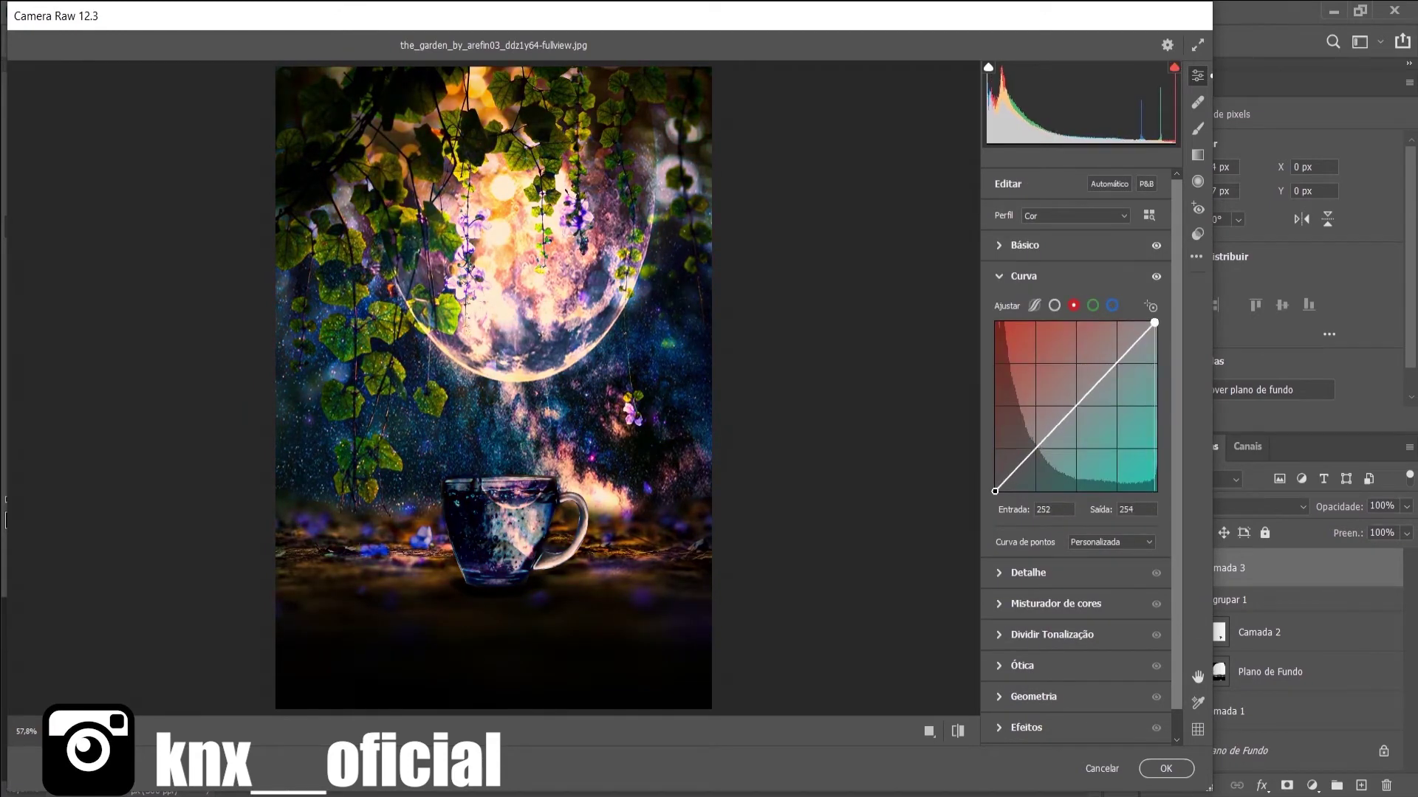
left_click(1093, 305)
left_click(1023, 276)
left_click(1023, 276)
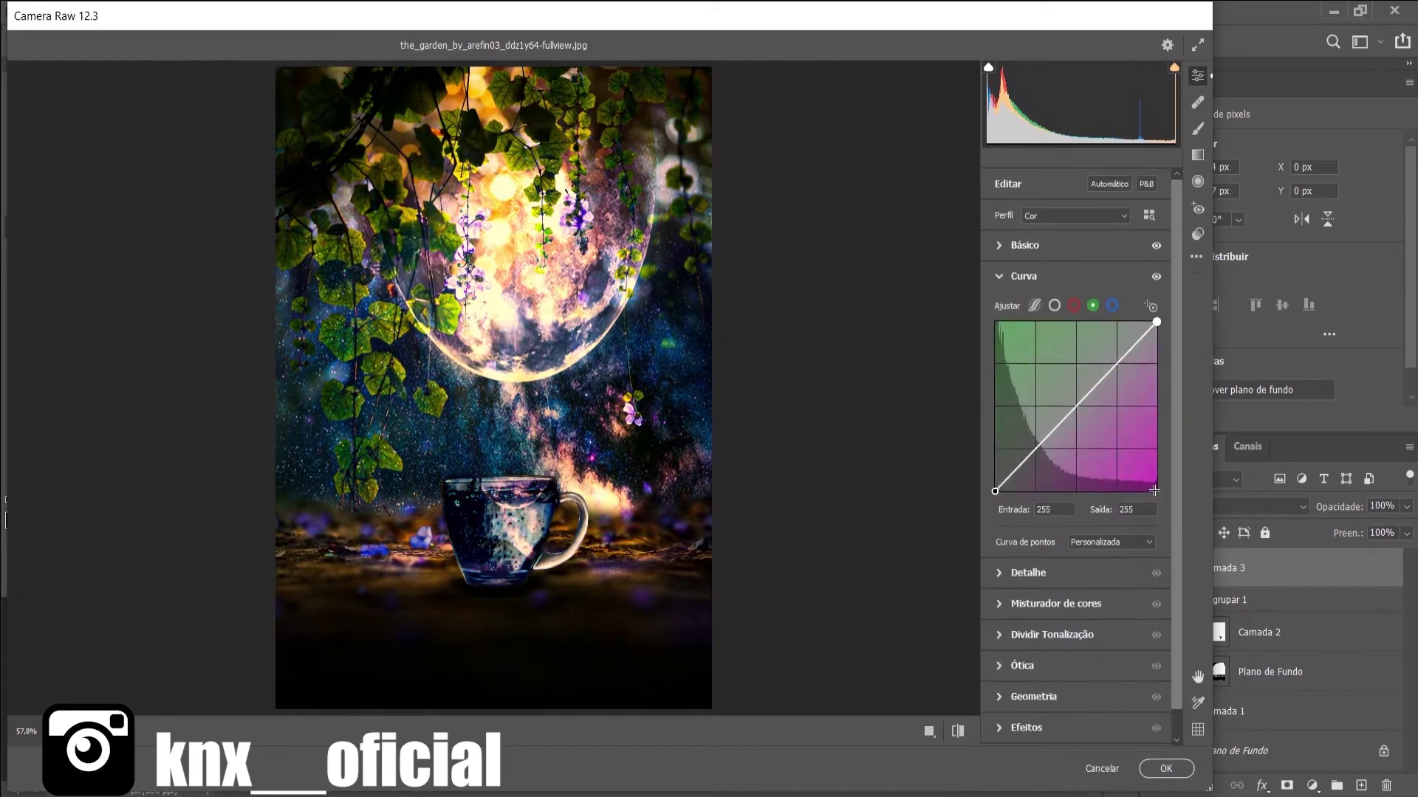
scroll(1154, 490, "down", 1)
- Add grain, zero the shadow tint, set Red Primary hue to -100 desaturated, shift Blue toward teal
left_click(1026, 699)
mouse_move(996, 499)
left_mouse_down()
mouse_move(1054, 500)
mouse_move(990, 511)
left_mouse_up()
left_click(1004, 559)
double_click(1072, 515)
left_click_drag(1074, 557, 996, 557)
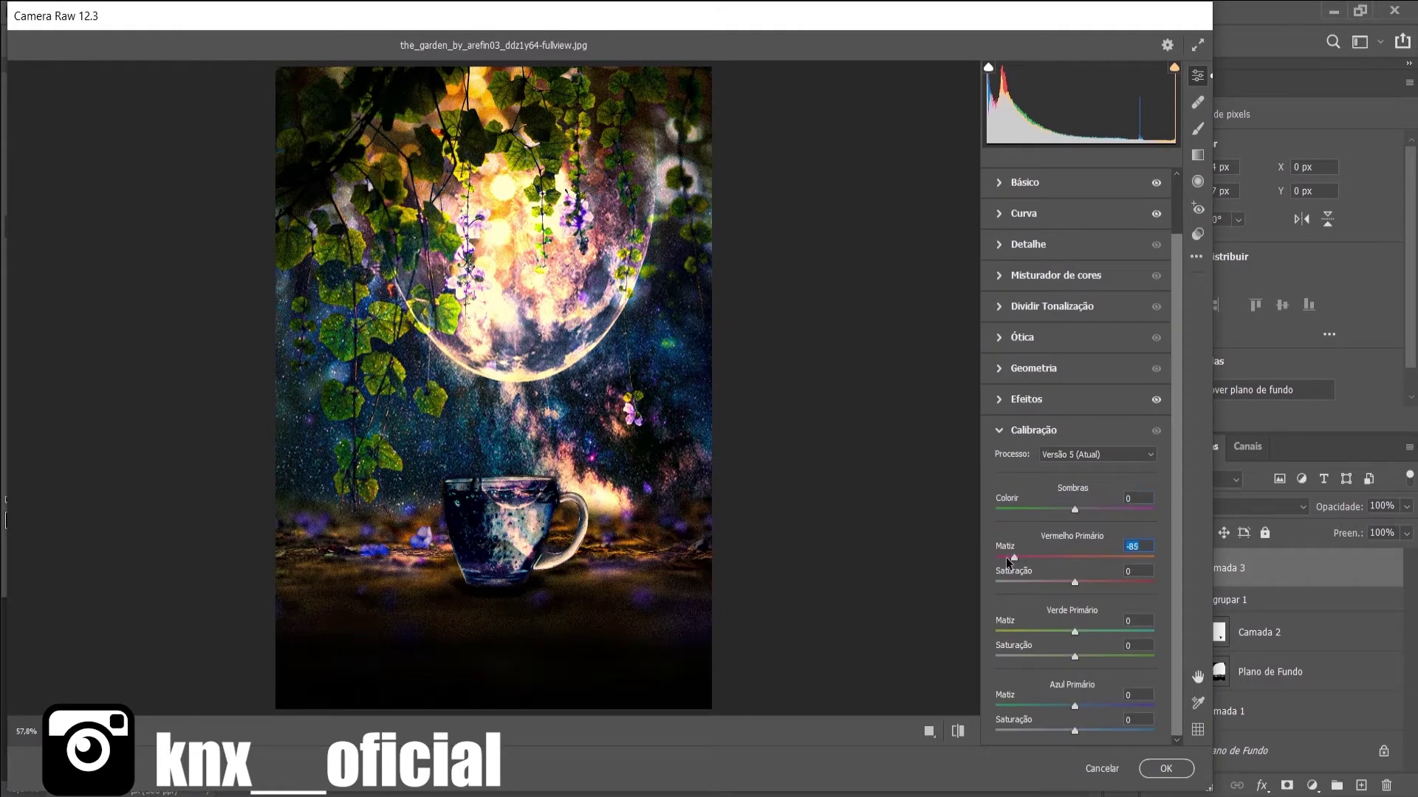
left_click_drag(1074, 583, 1029, 583)
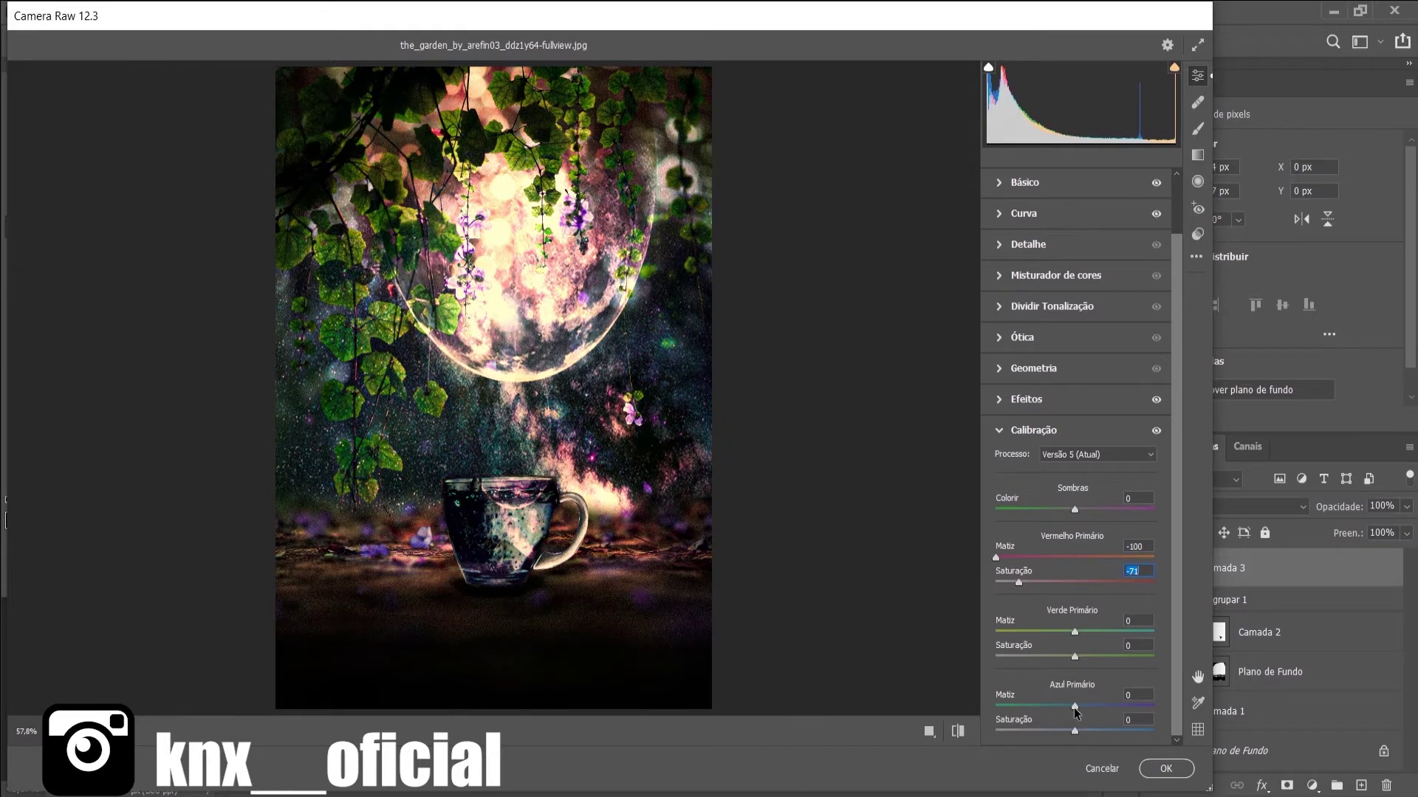
mouse_move(1074, 706)
left_mouse_down()
mouse_move(1011, 707)
mouse_move(1041, 731)
left_mouse_up()
- Apply a creative colour preset and expand the sharpening and noise-reduction settings
left_click(1198, 234)
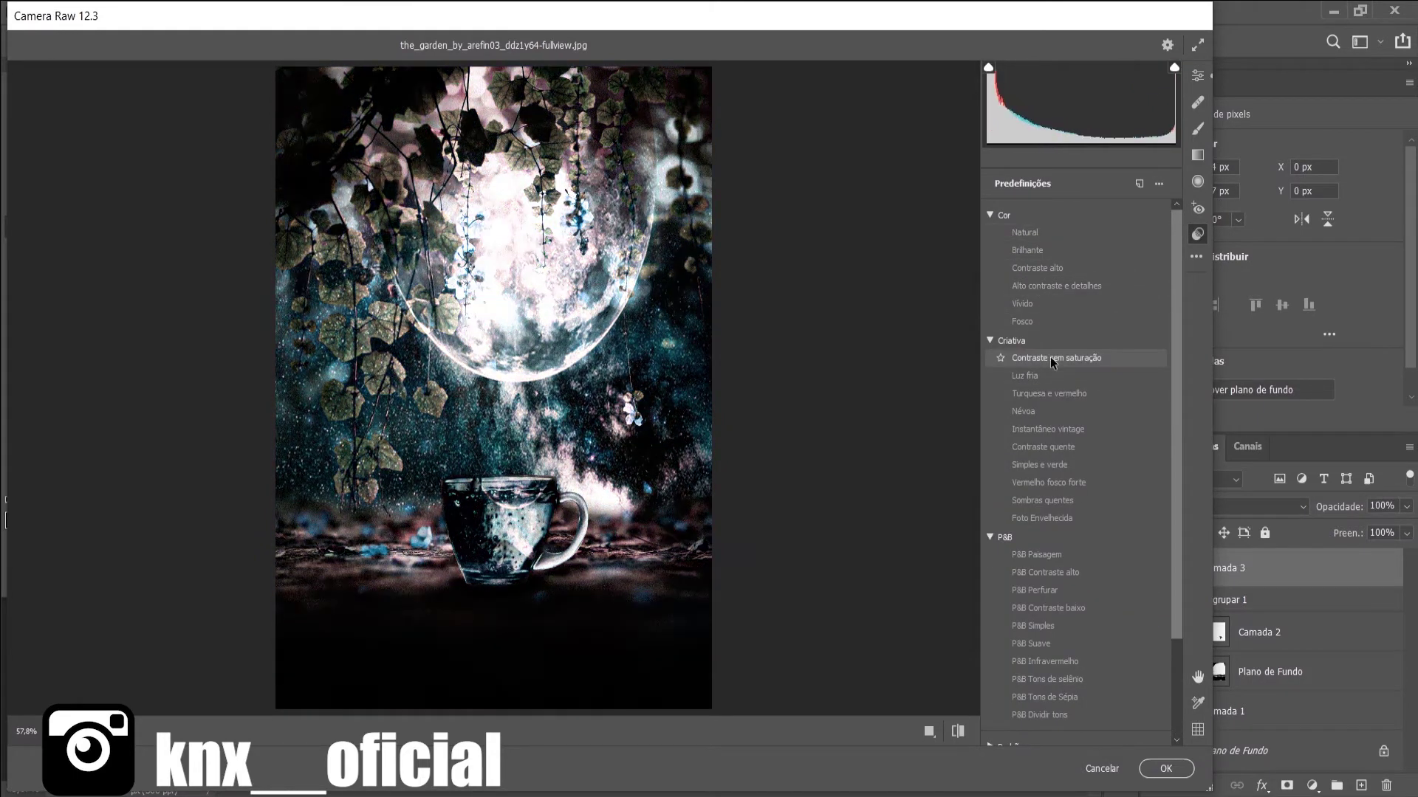
left_click(1053, 517)
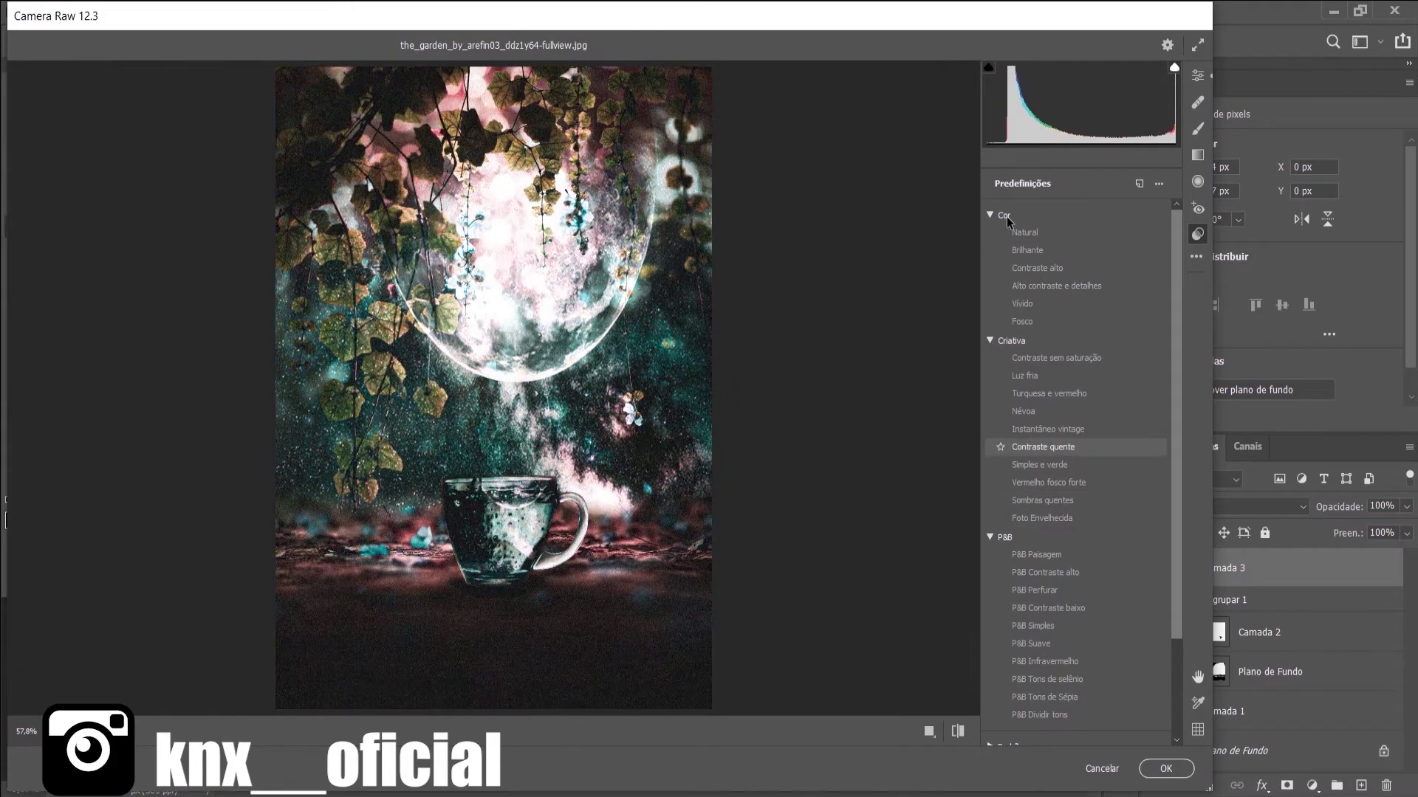
key("e")
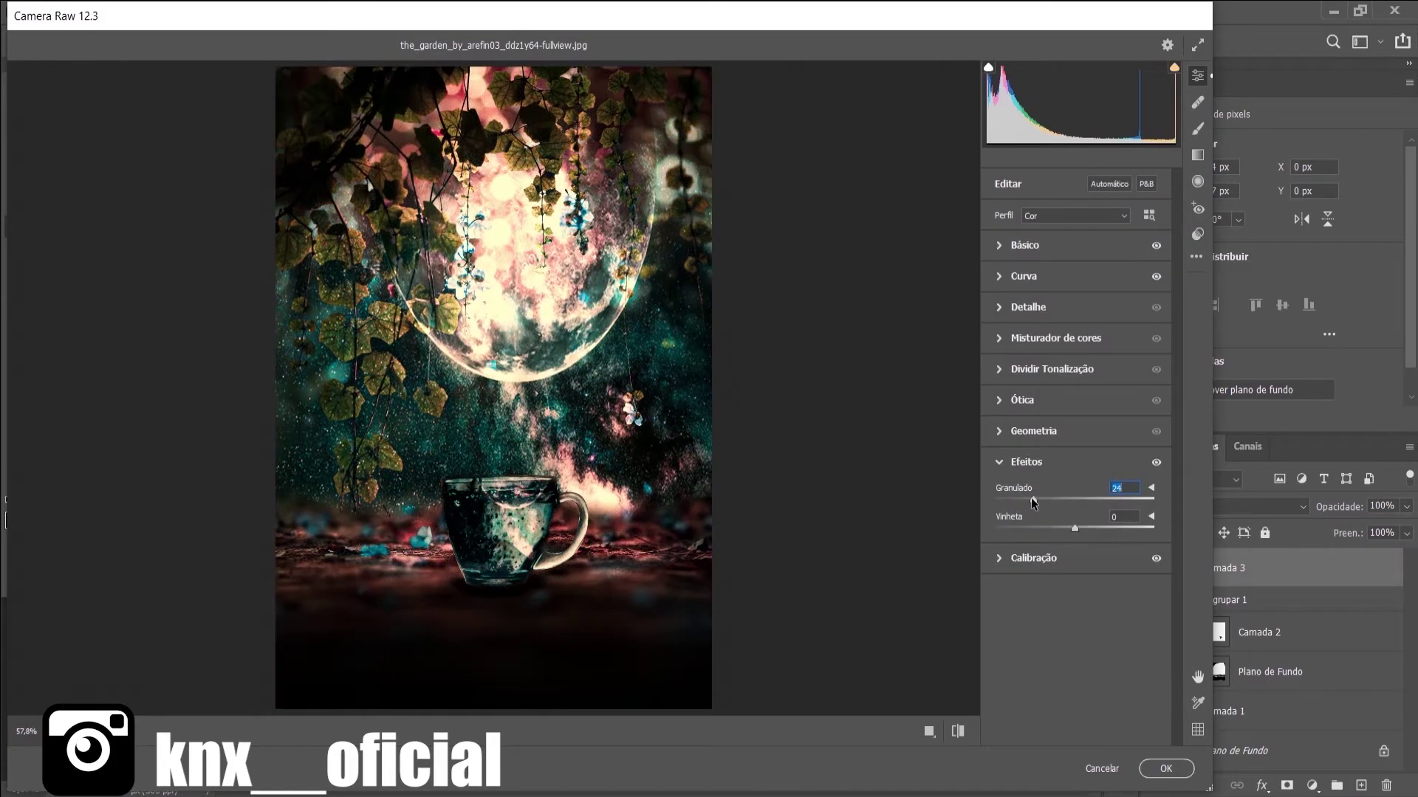
left_click(998, 305)
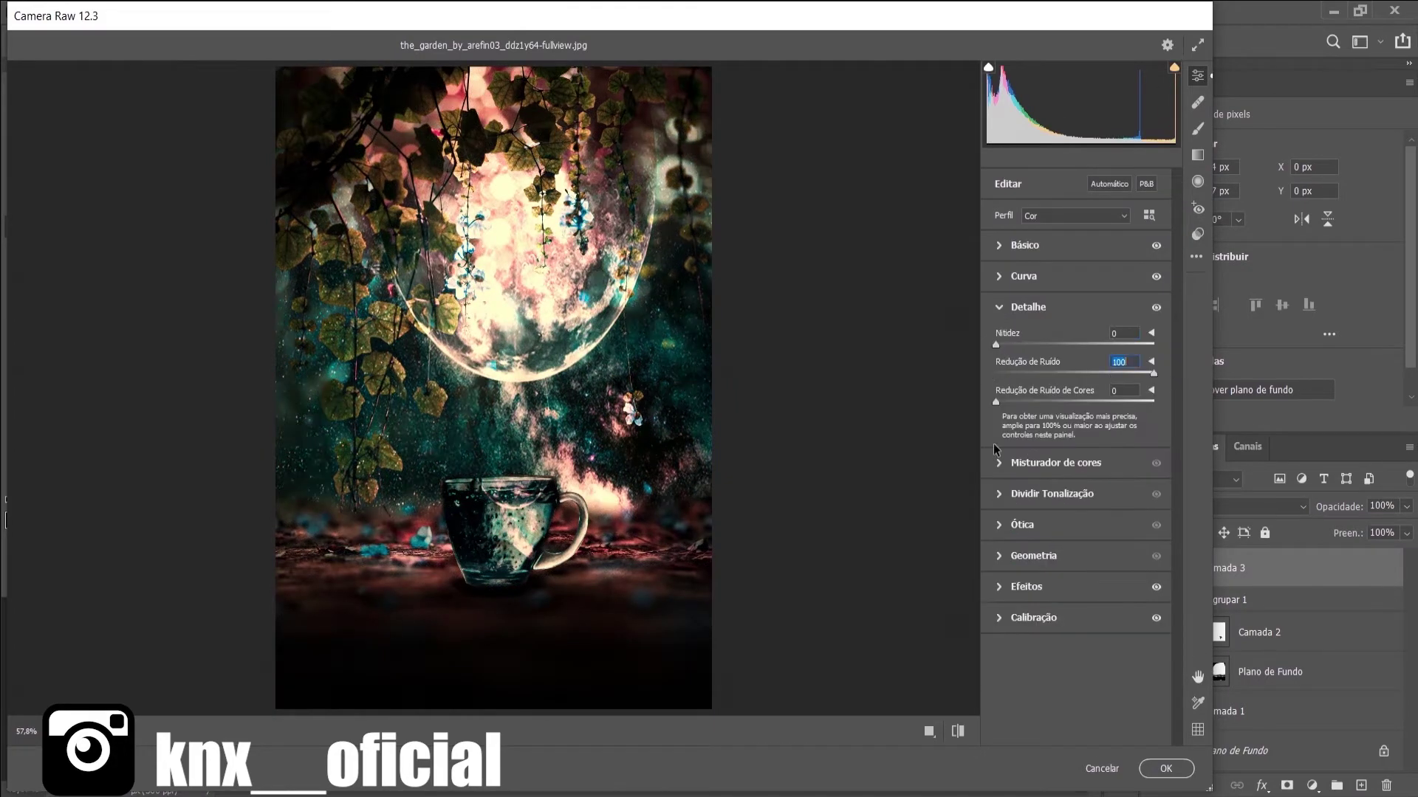
- Set Color Mixer hues: reds to minimum, oranges -79, greens -41, shift blues, then apply
left_click(1031, 463)
left_click_drag(1158, 422, 964, 423)
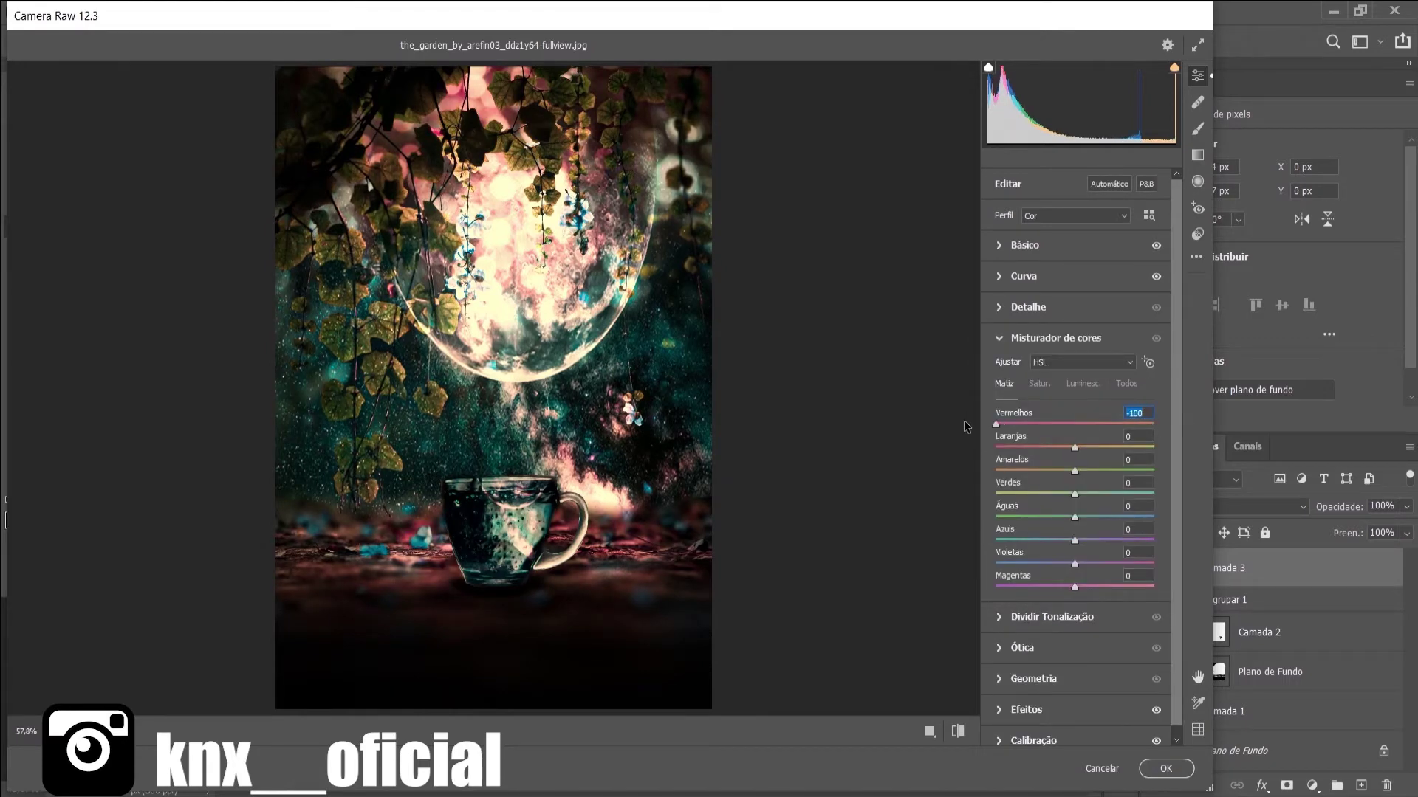
type("-79")
key("Return")
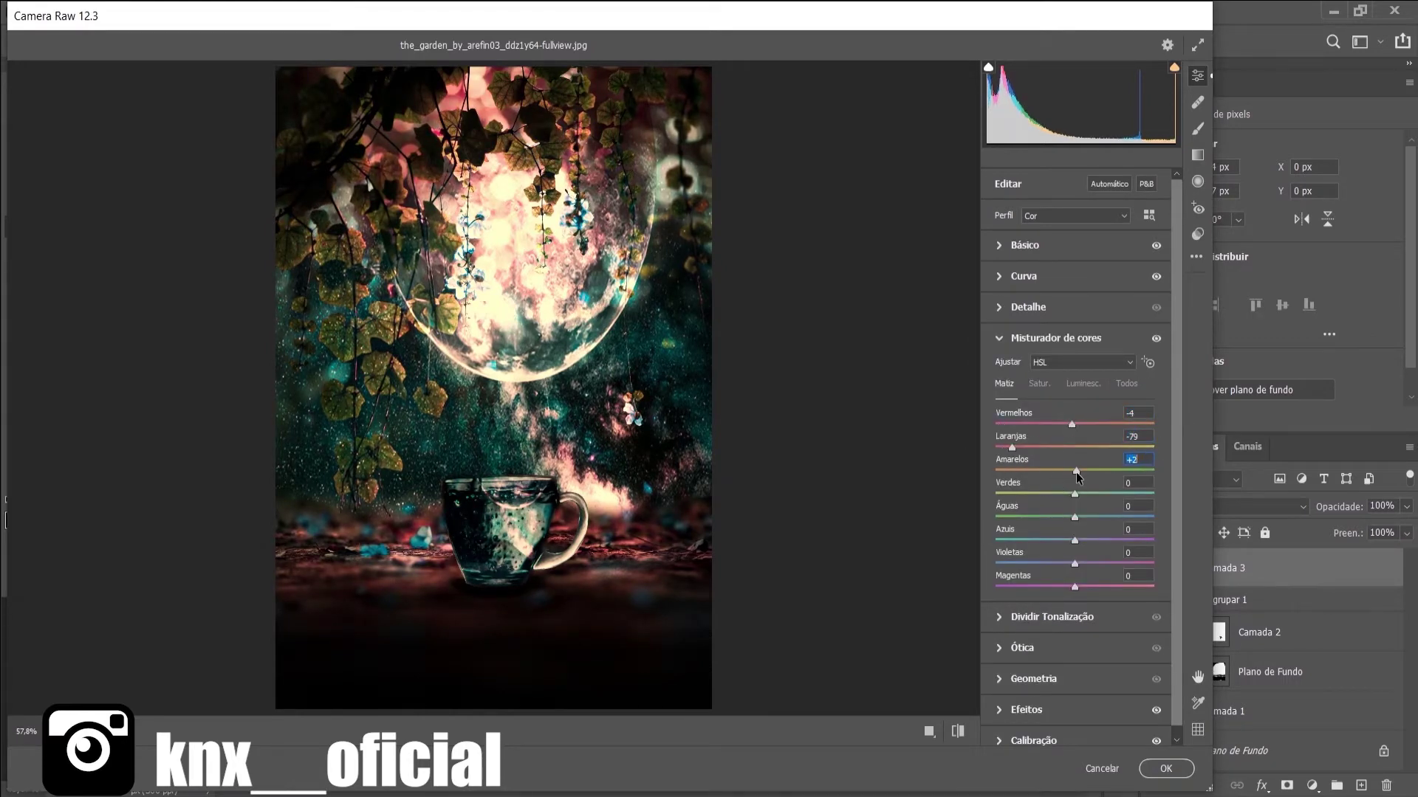
type("-41")
key("Tab")
mouse_move(1074, 506)
left_mouse_down()
mouse_move(1107, 510)
mouse_move(1050, 529)
mouse_move(1104, 532)
mouse_move(946, 586)
left_mouse_up()
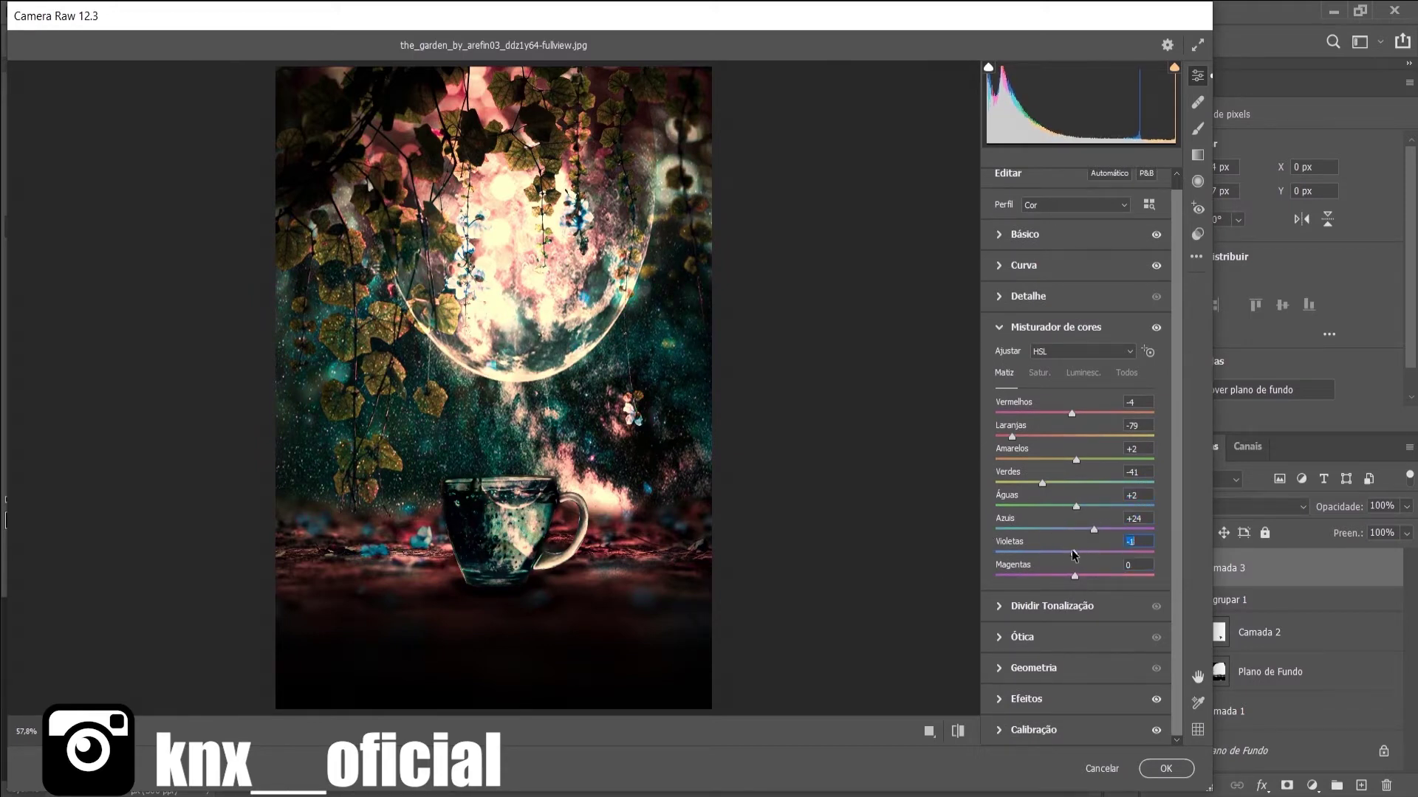
key("Return")
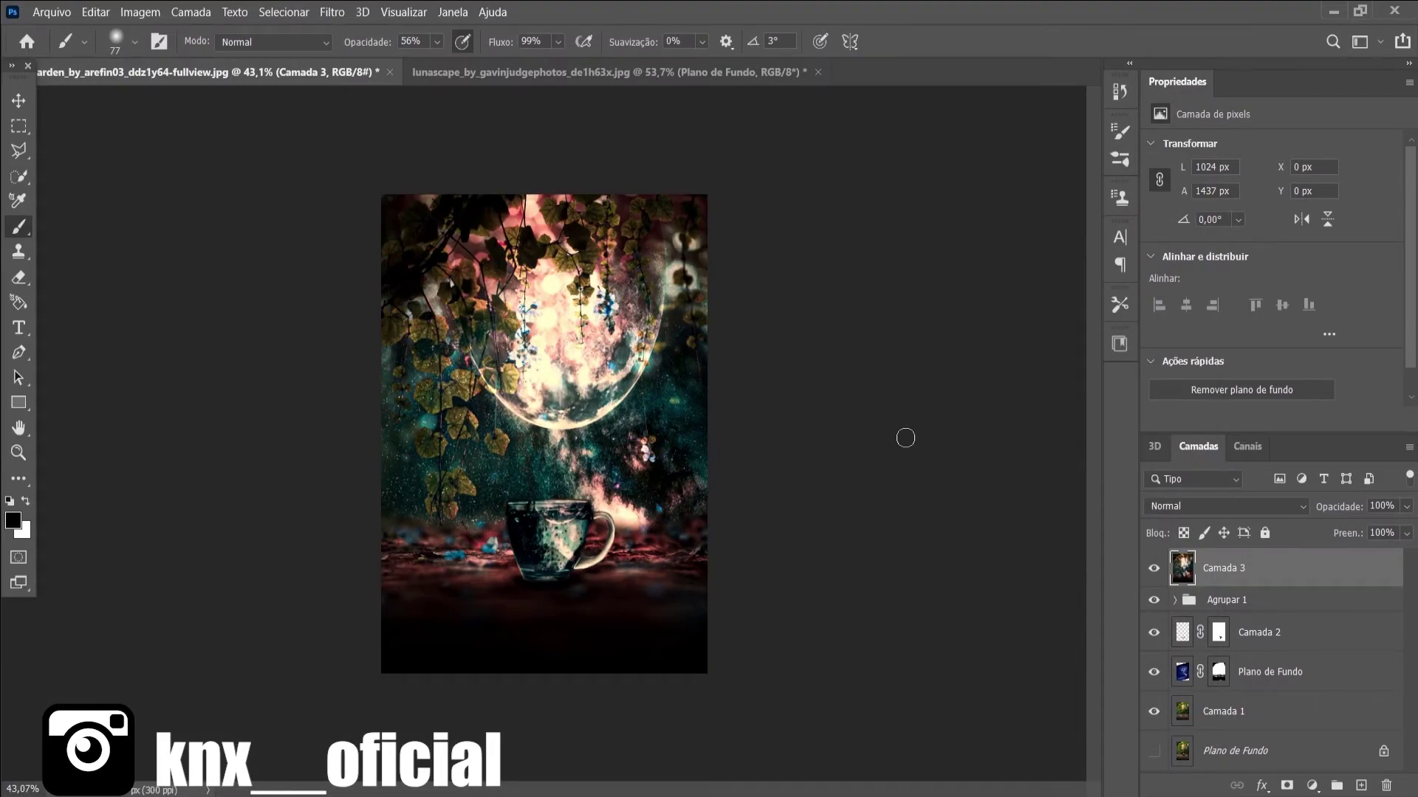
- Add a brightening Curves layer with an inverted mask, painted white to make the cup glow
key("F2")
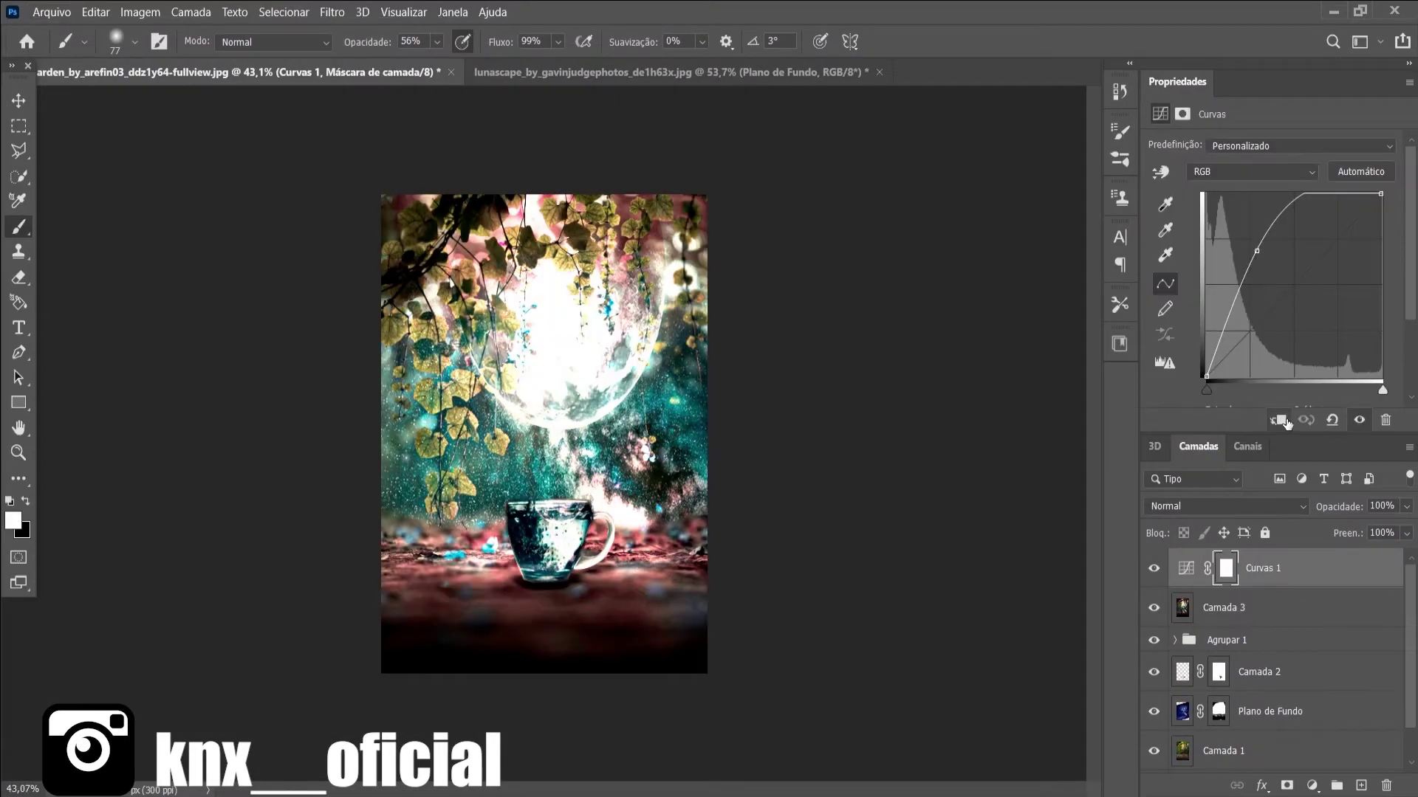
key("ctrl+i")
key("x")
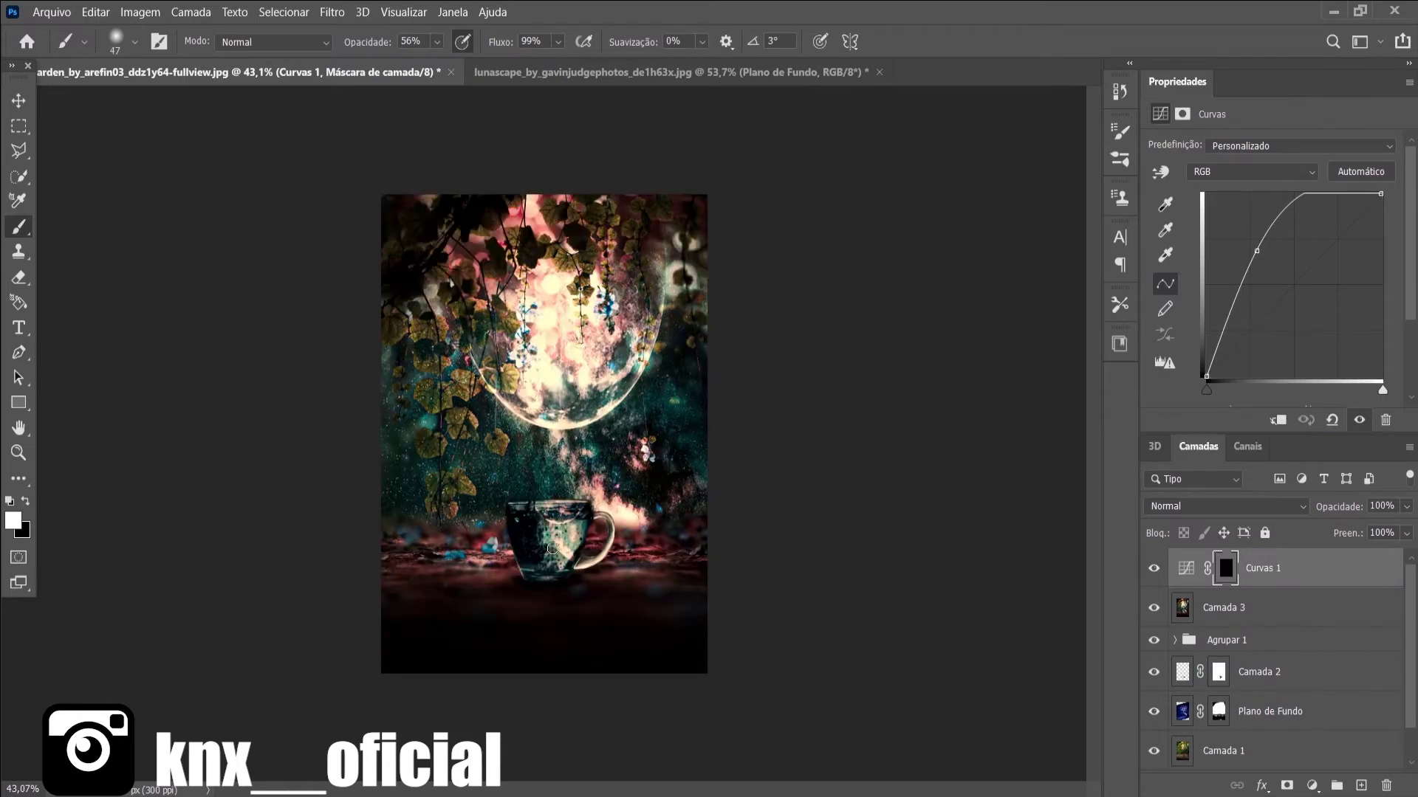
mouse_move(546, 525)
left_mouse_down()
mouse_move(553, 535)
mouse_move(524, 562)
mouse_move(602, 518)
mouse_move(524, 541)
left_mouse_up()
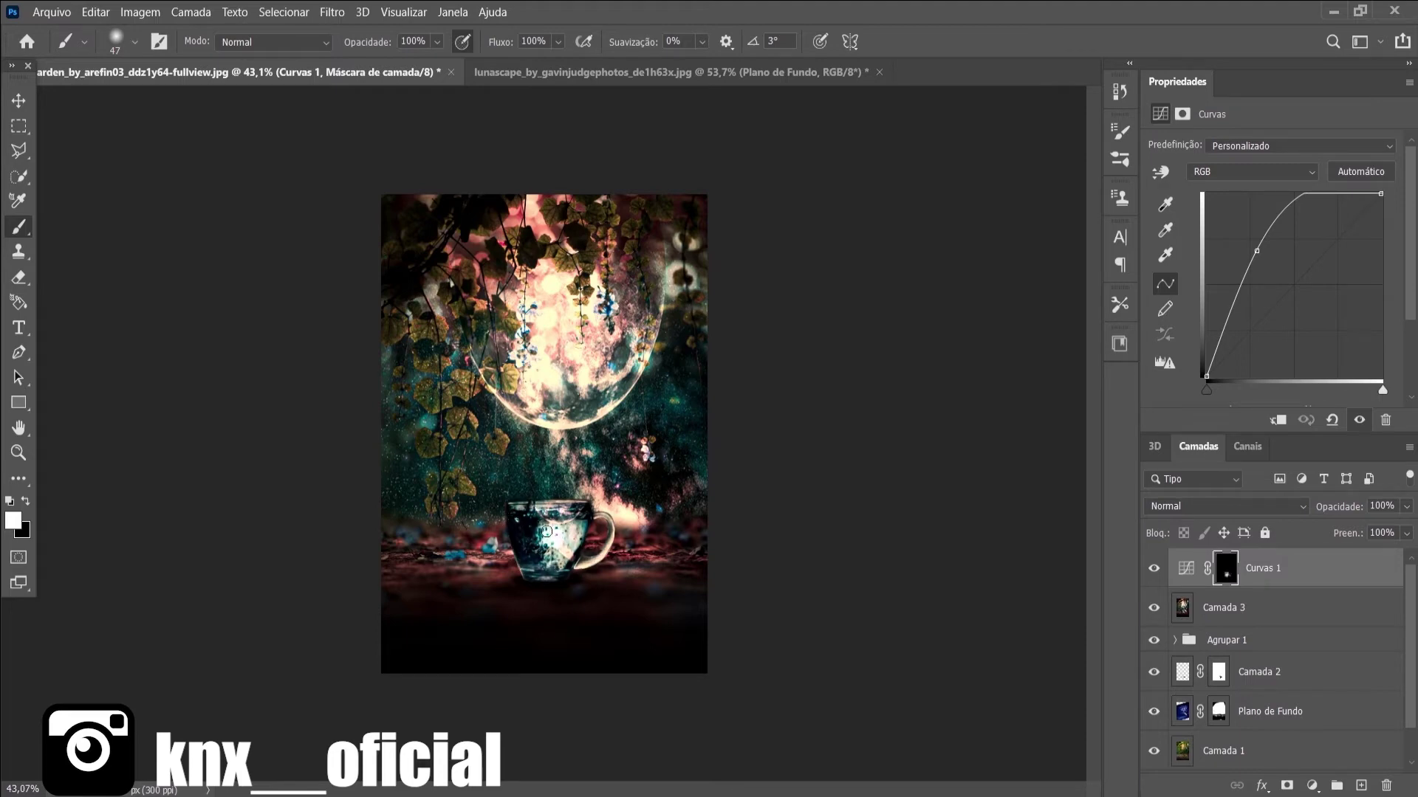
left_click(1311, 171)
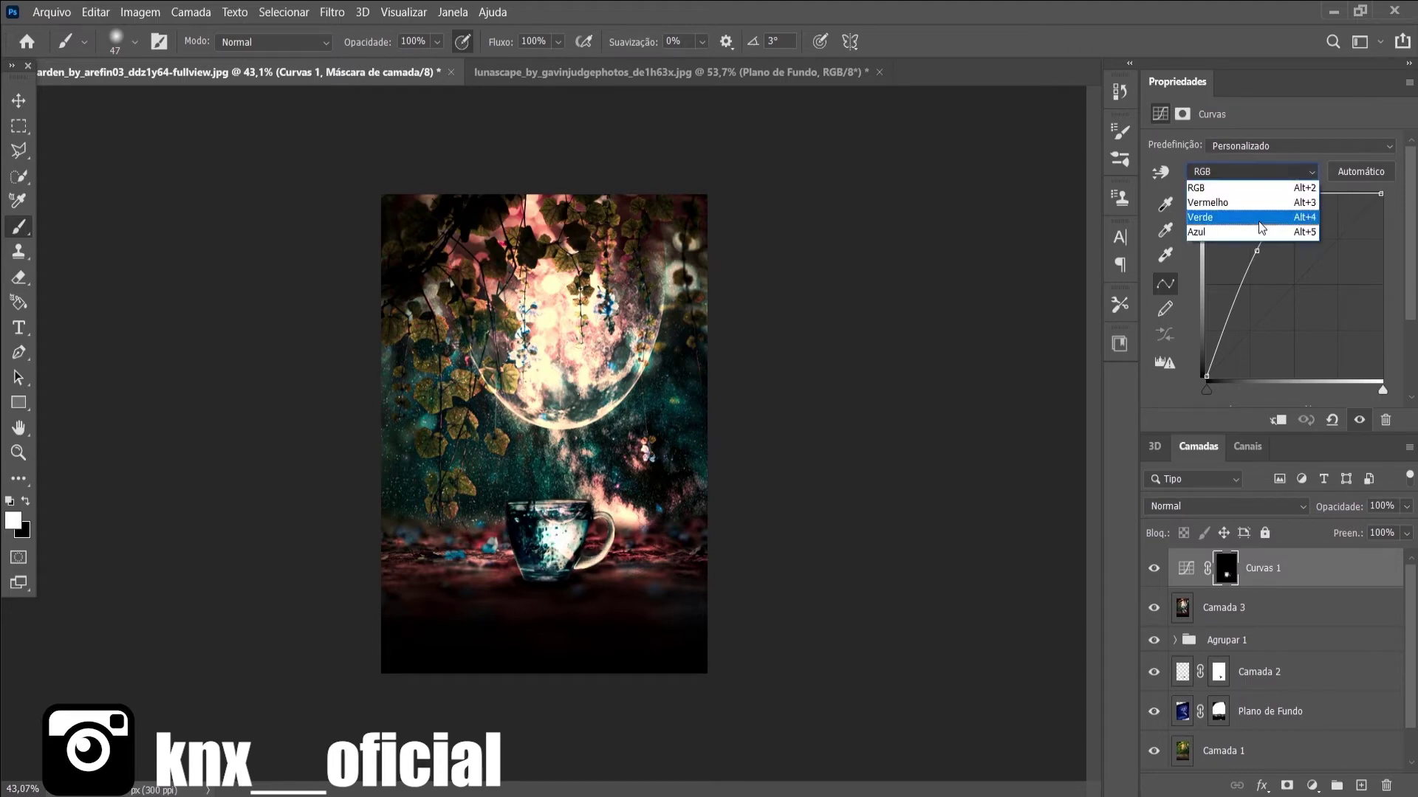
- Add a second Curves layer above and raise its curve to brighten
left_click(1312, 785)
left_click(1312, 599)
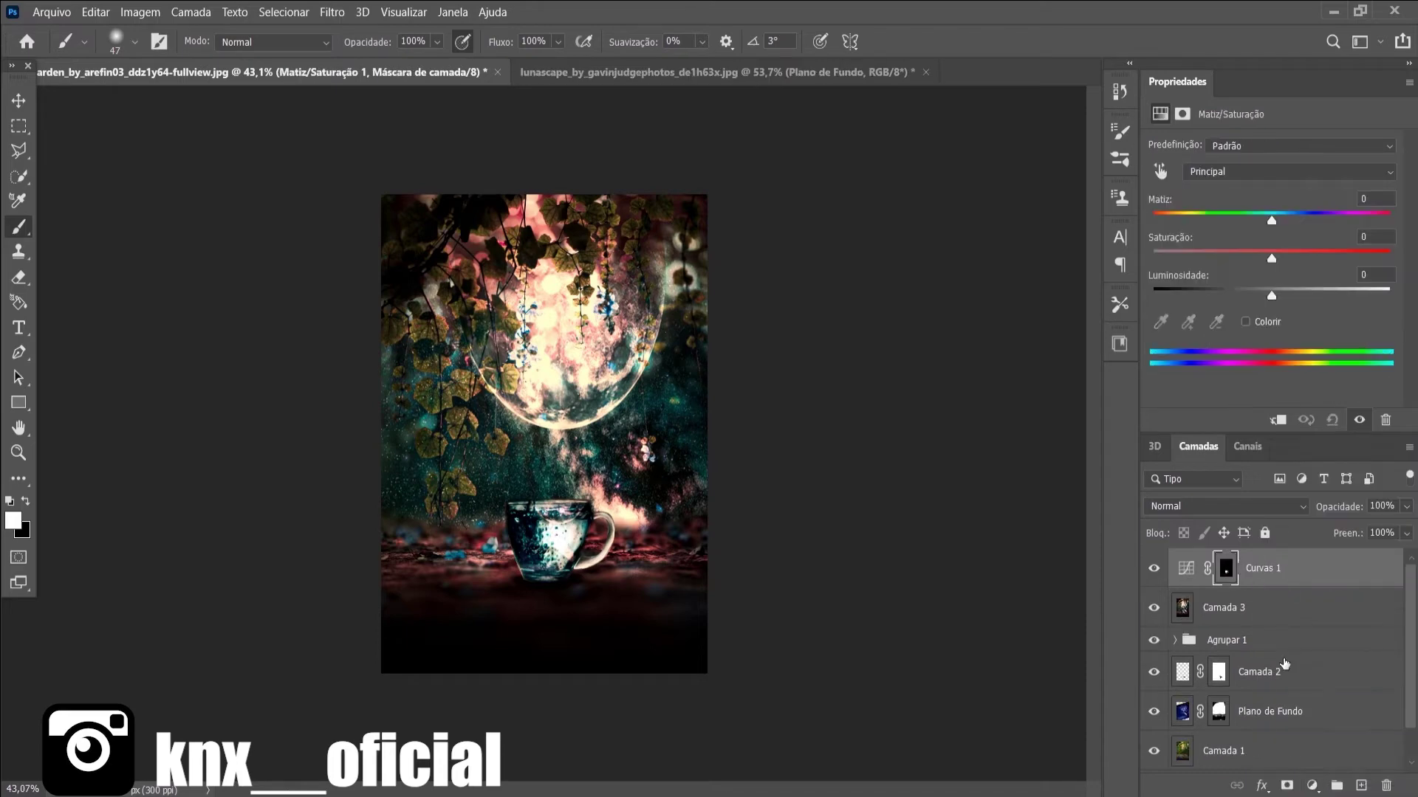
key("ctrl+z")
left_click(1313, 784)
left_click(1297, 540)
left_click_drag(1293, 288, 1279, 270)
- Lower the Red channel on the second Curves layer to give it a cyan tint
left_click(1285, 175)
left_click(1255, 205)
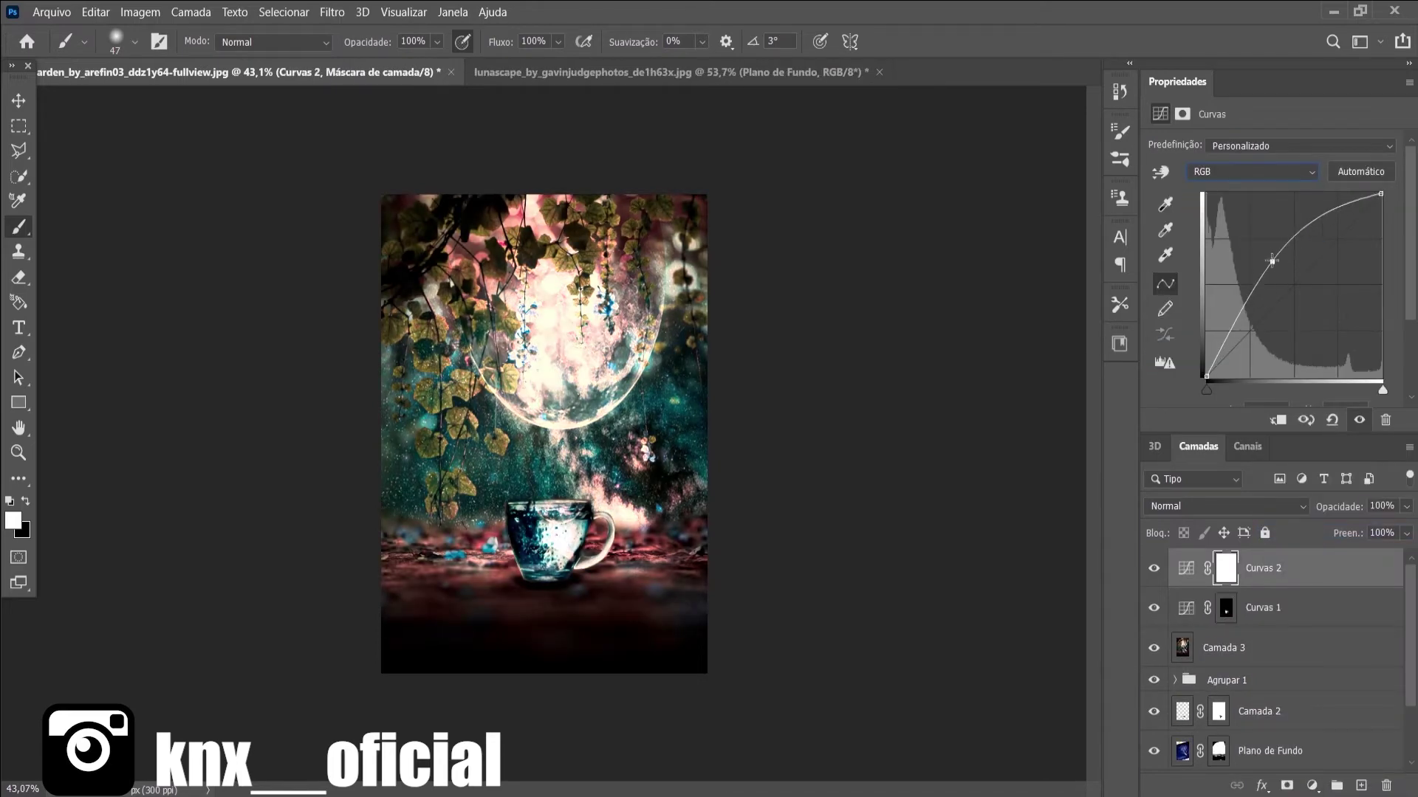
left_click_drag(1381, 194, 1385, 231)
key("alt+5")
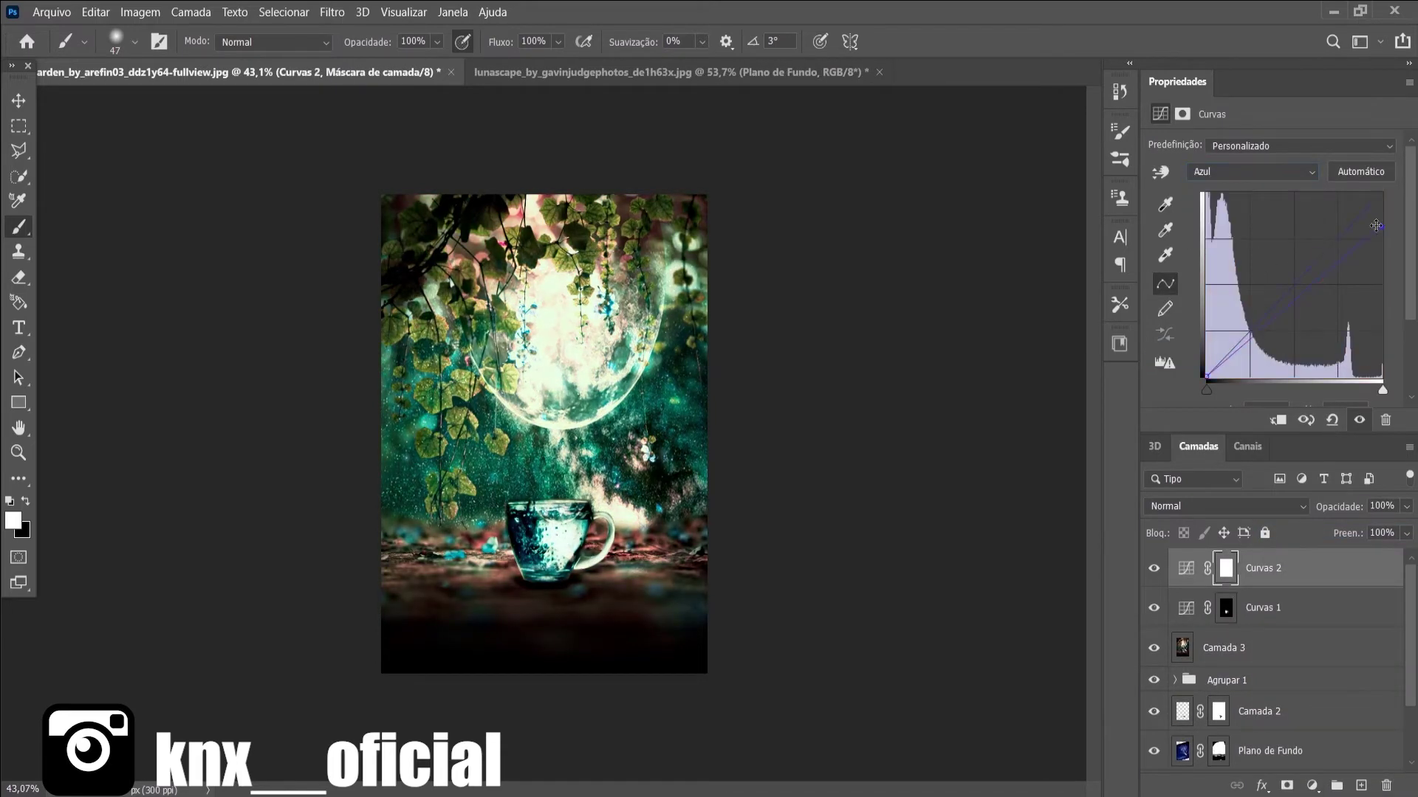
- Invert the Curvas 2 mask and paint the cyan glow into the cup and its base
left_click(1226, 569)
key("ctrl+i")
left_click_drag(545, 535, 549, 577)
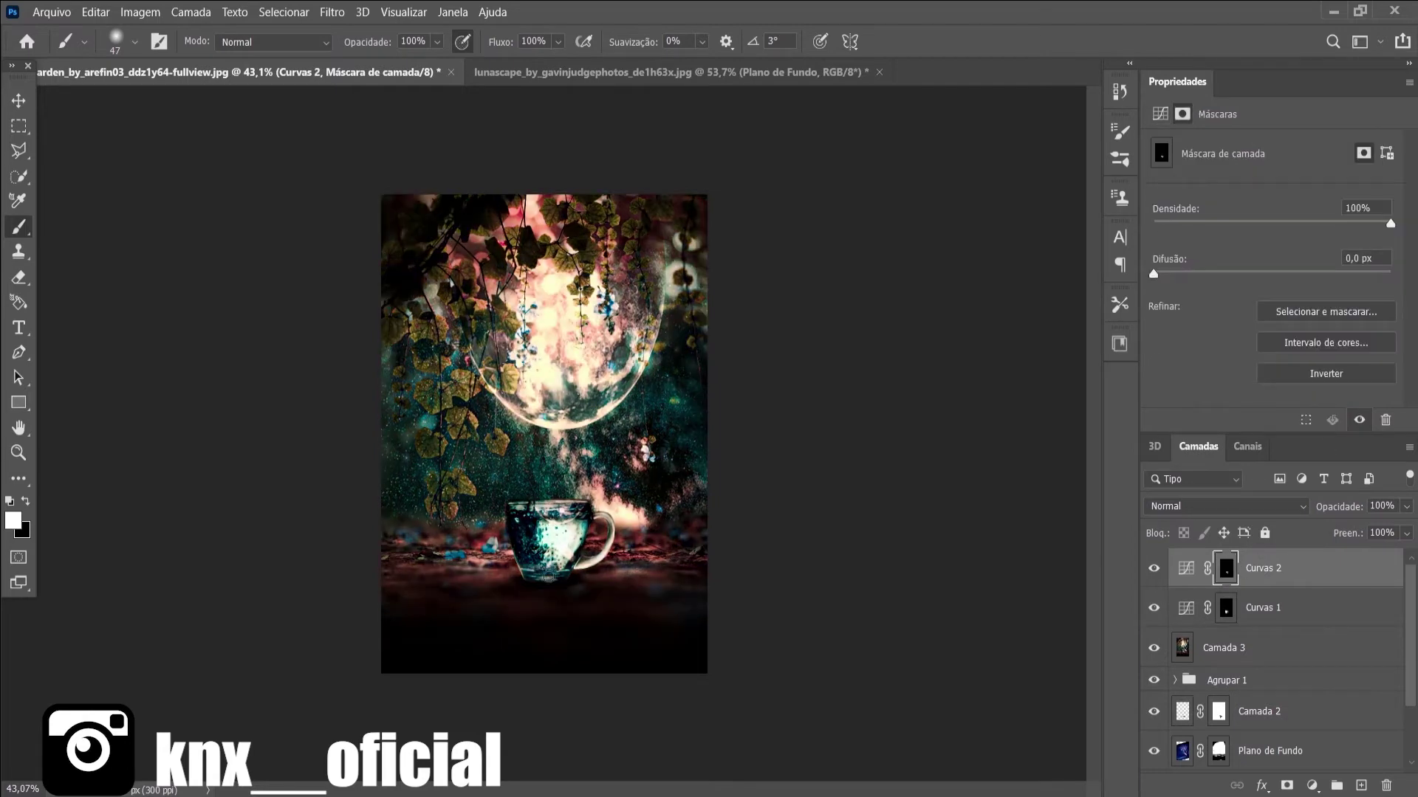
left_click_drag(562, 514, 493, 581)
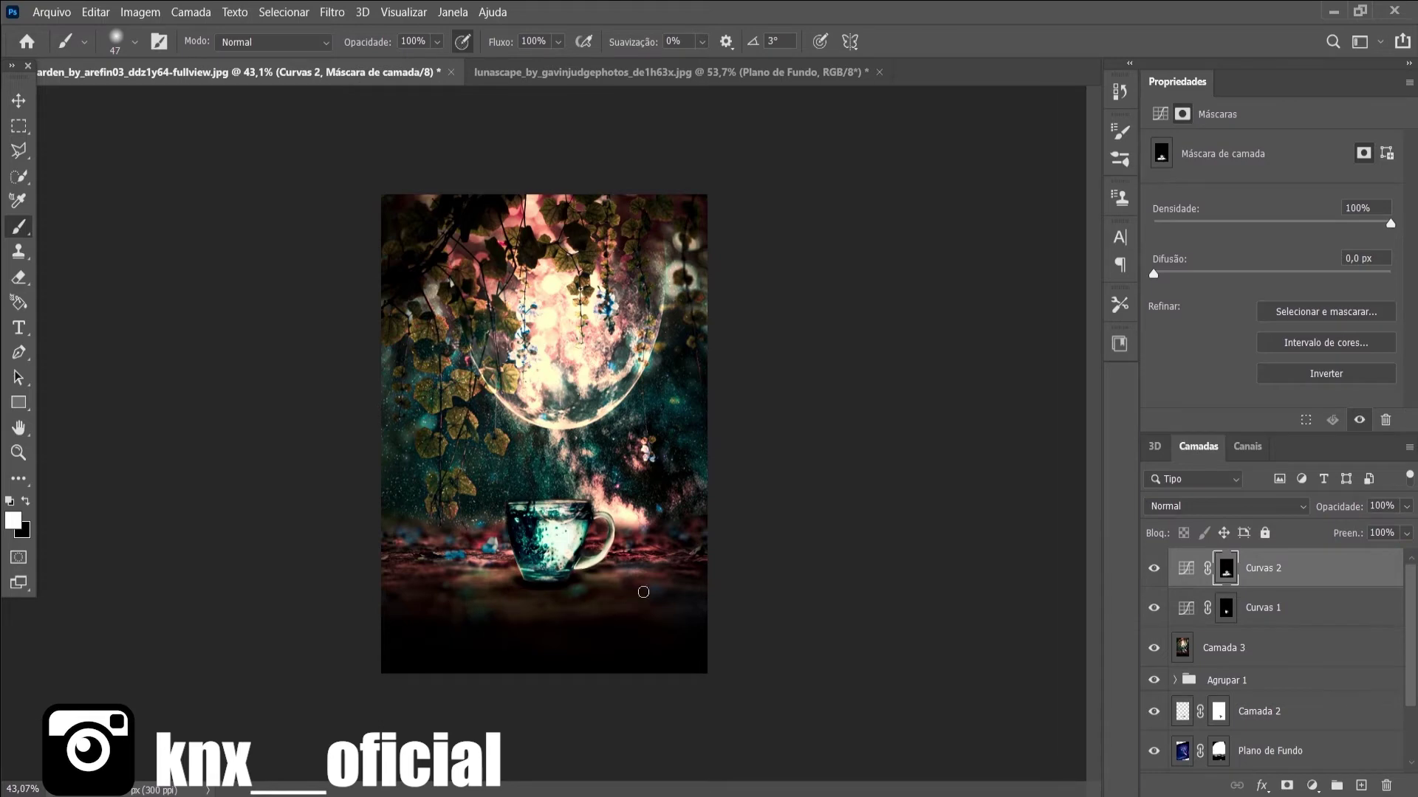
- Brighten the ground under the cup on the first Curves mask, then undo and darken it back
key("alt+bracketleft")
mouse_move(485, 621)
left_mouse_down()
mouse_move(502, 590)
mouse_move(447, 580)
mouse_move(644, 580)
mouse_move(538, 602)
mouse_move(620, 610)
mouse_move(655, 591)
left_mouse_up()
mouse_move(456, 613)
left_mouse_down()
mouse_move(411, 601)
mouse_move(443, 583)
mouse_move(705, 601)
left_mouse_up()
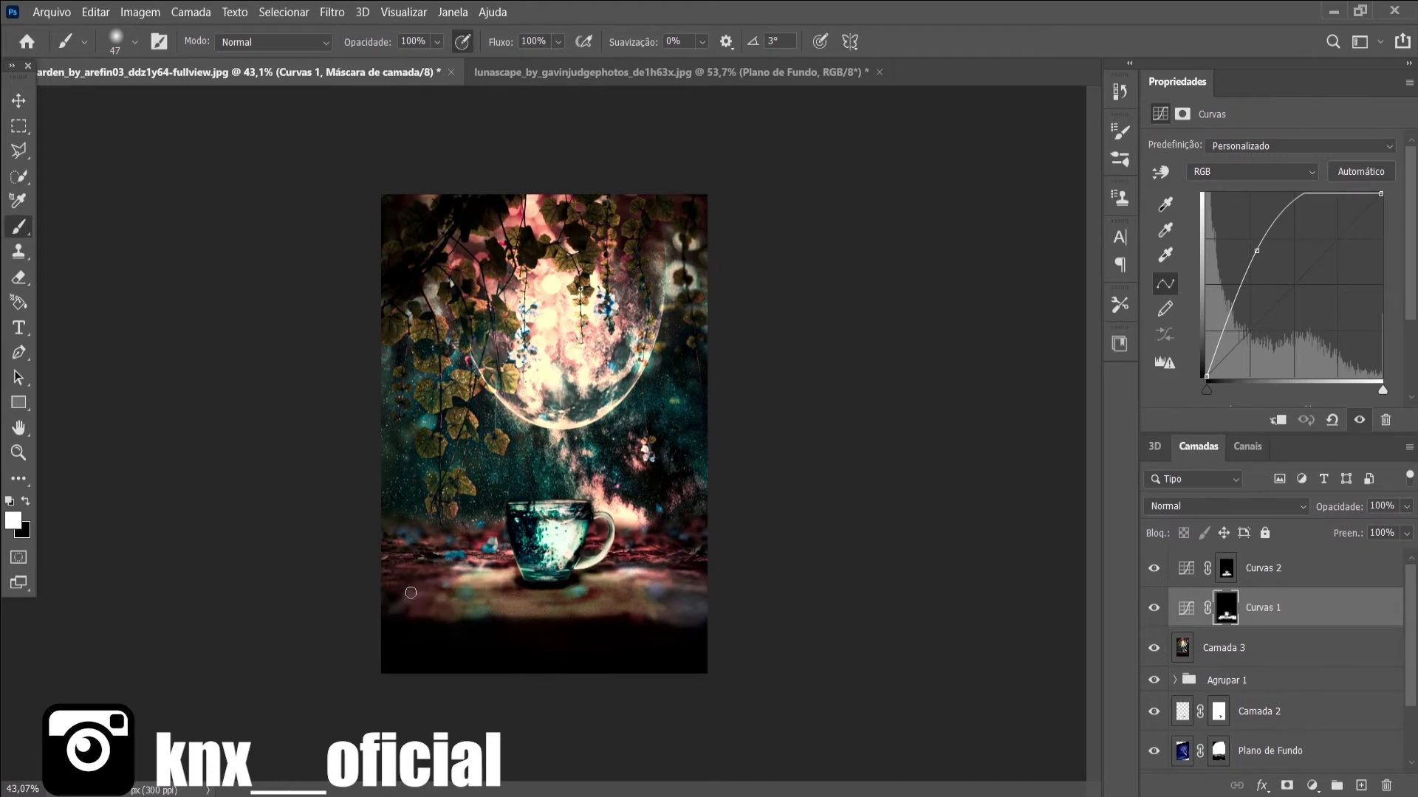
key("ctrl+z")
key("ctrl+z")
key("ctrl+z")
key("ctrl+z")
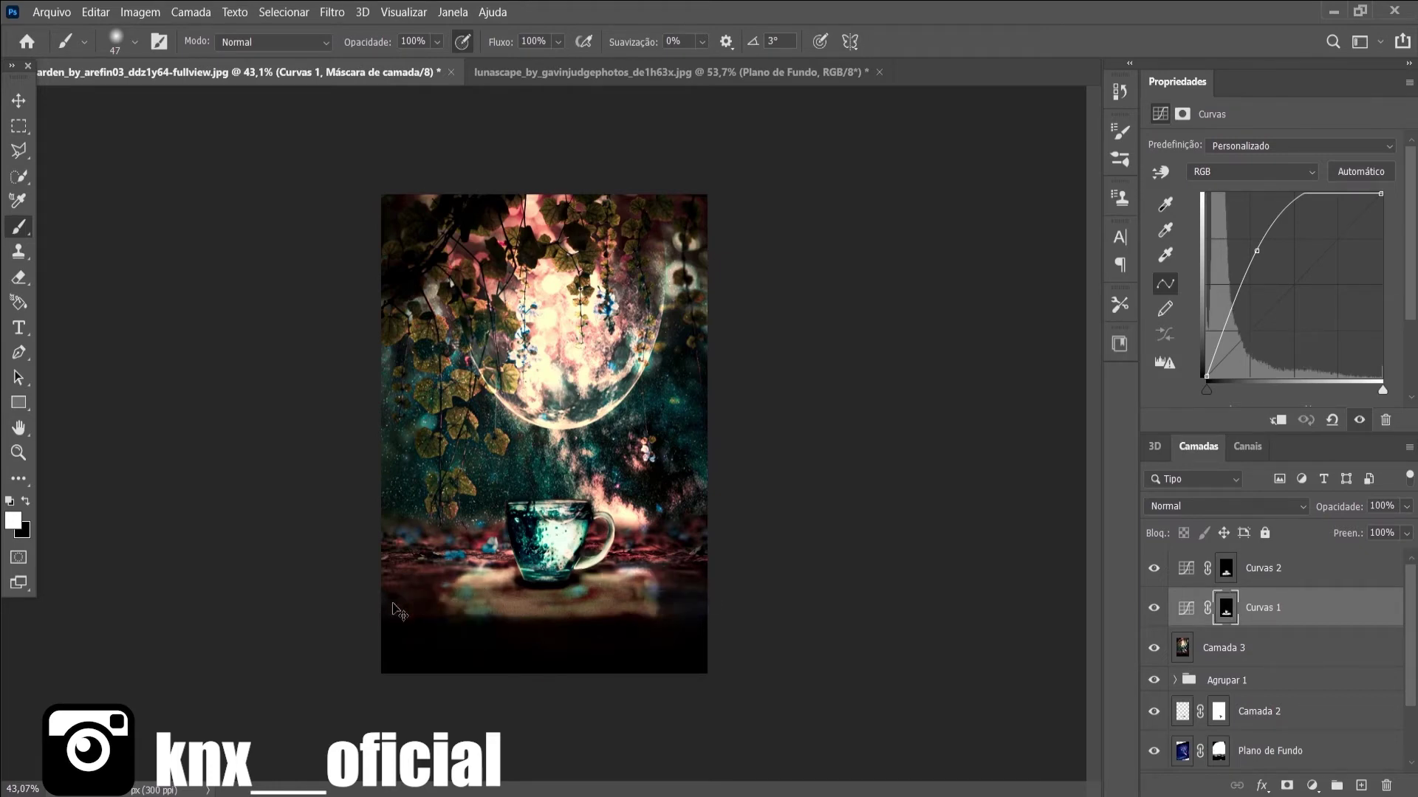
key("ctrl+z")
key("x")
left_click_drag(469, 602, 582, 615)
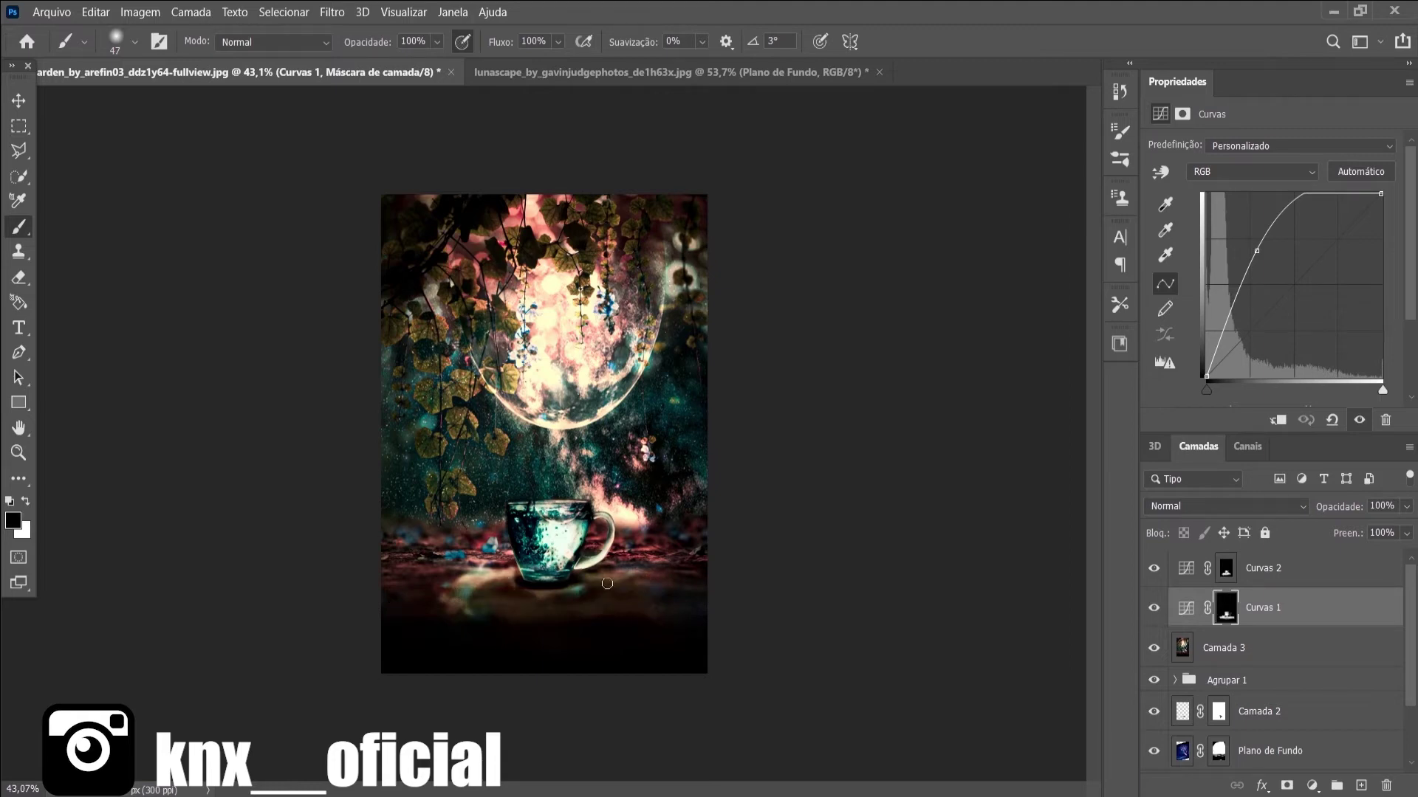
- Remove Curvas 2's ground glow and softly rebrighten the ground with a lower-opacity, lower-flow white brush
key("alt+bracketright")
left_click_drag(668, 576, 461, 589)
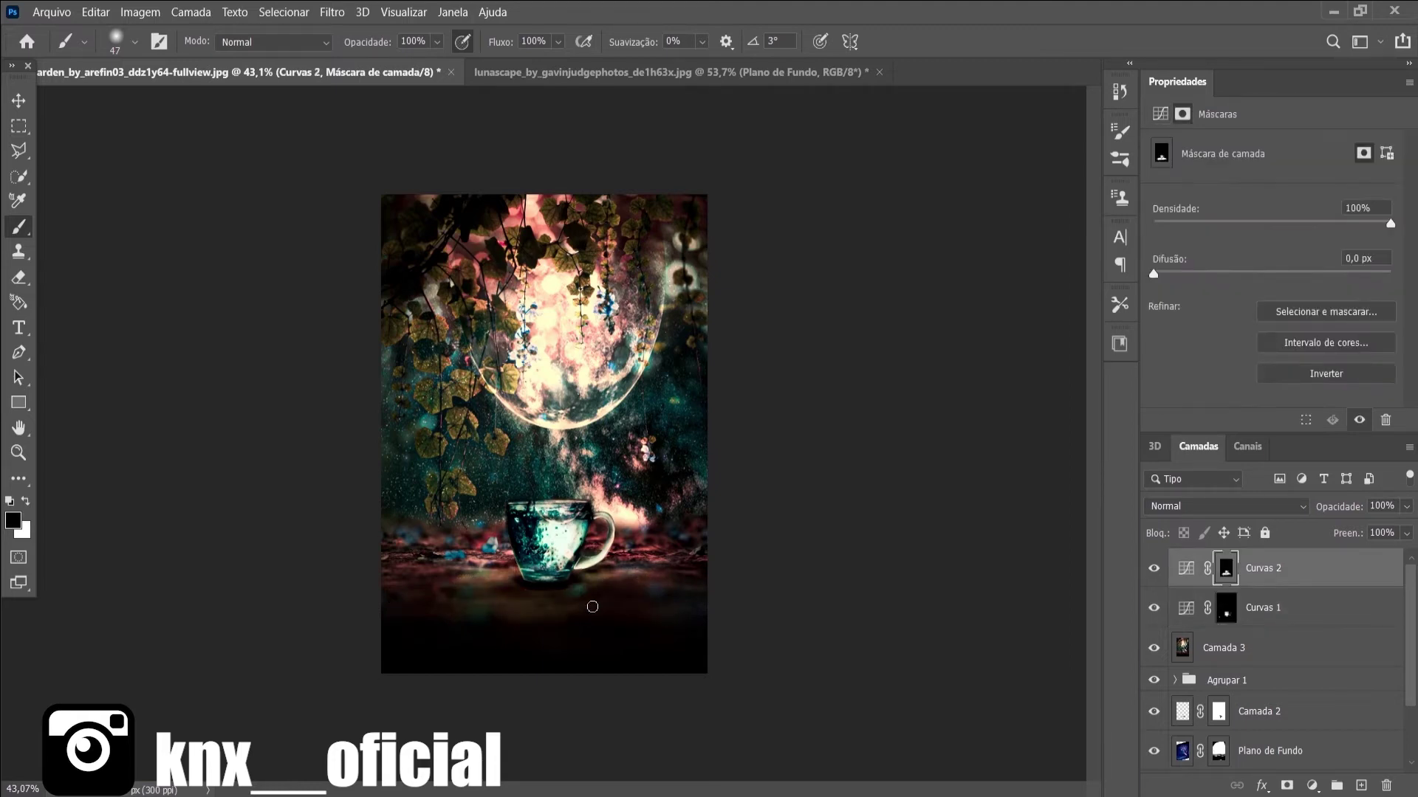
key("alt+bracketleft")
key("x")
key("5")
key("6")
left_click_drag(511, 42, 502, 42)
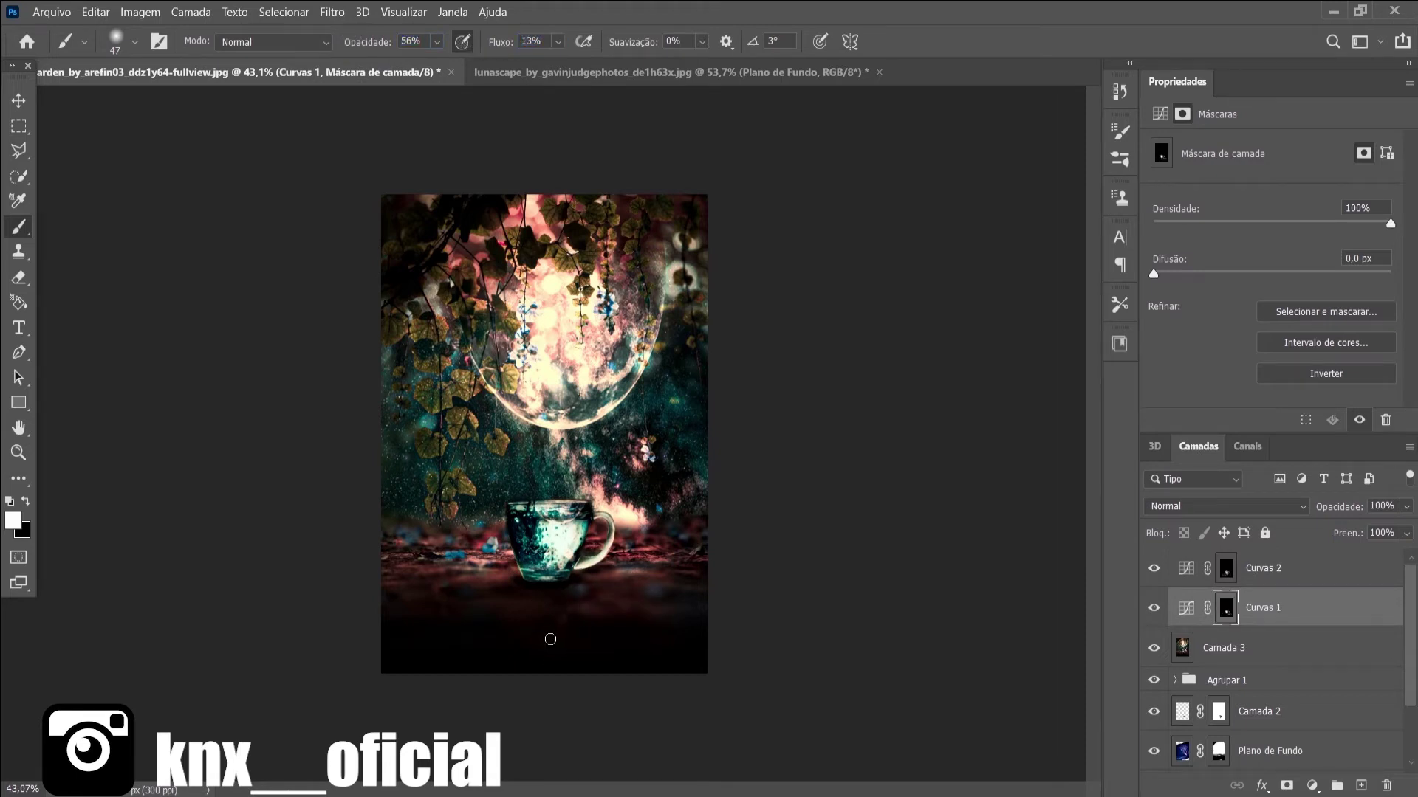
left_click_drag(525, 622, 547, 603)
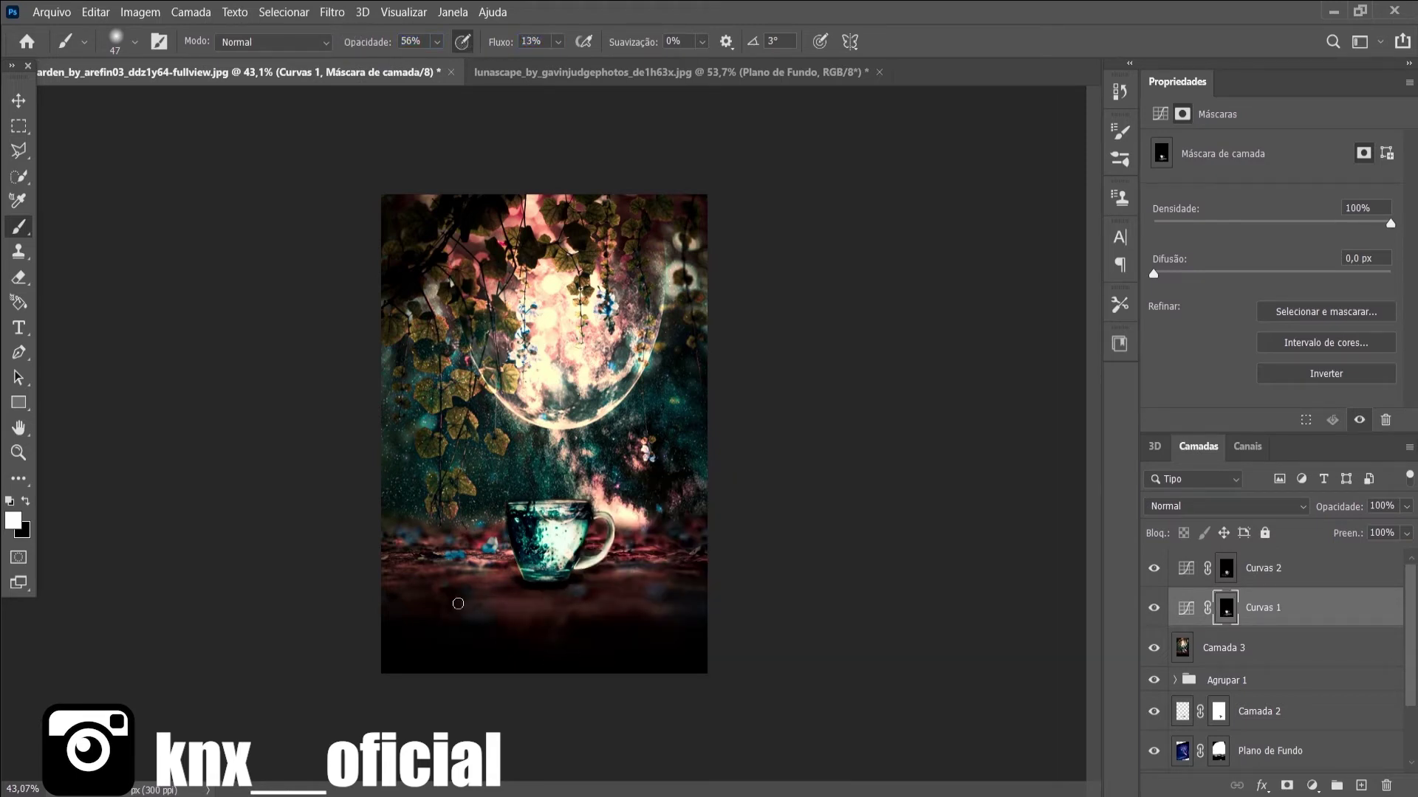
key("alt+bracketright")
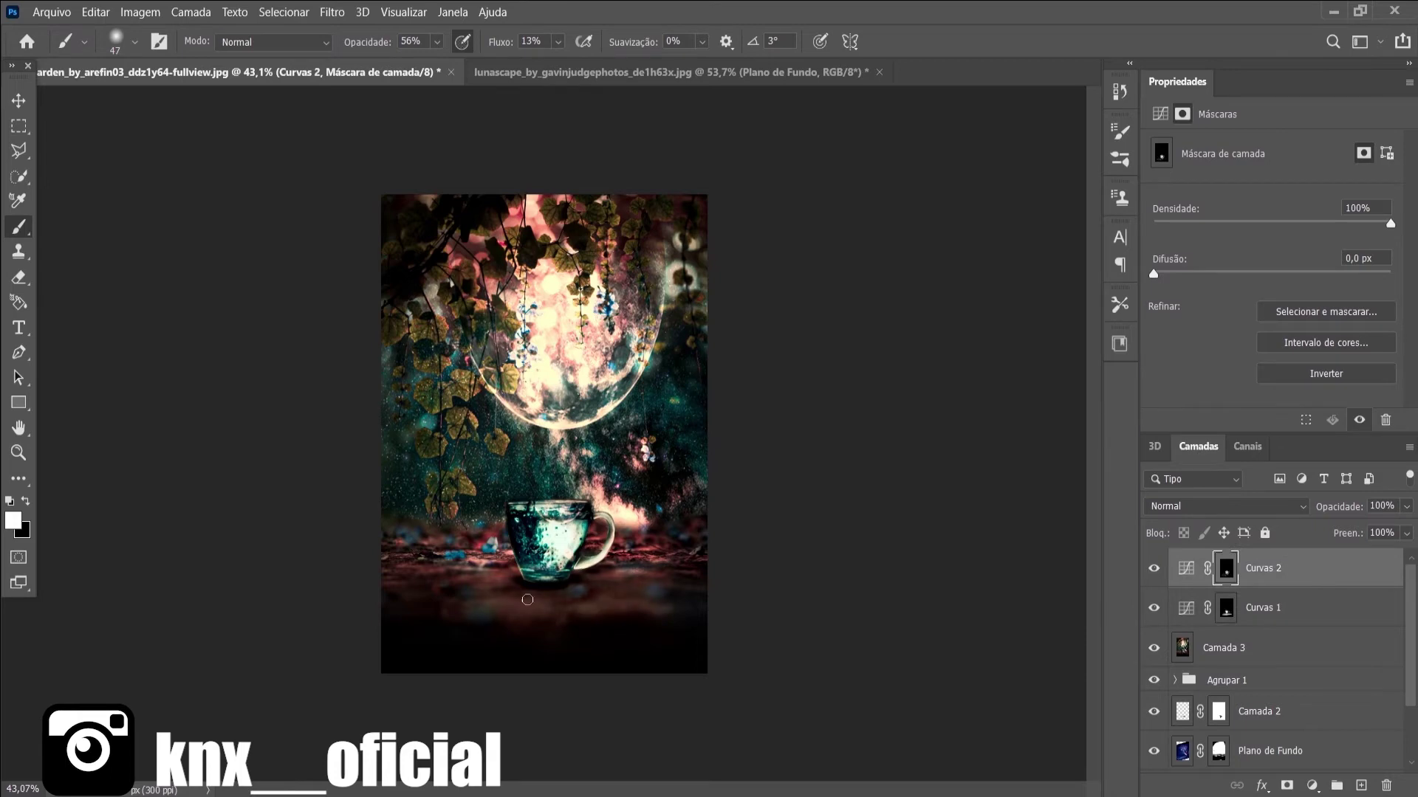
left_click(1153, 568)
- Paint light near the cup on a new Overlay (Sobrepor) layer and drop in the spooky house photo
left_click(1361, 785)
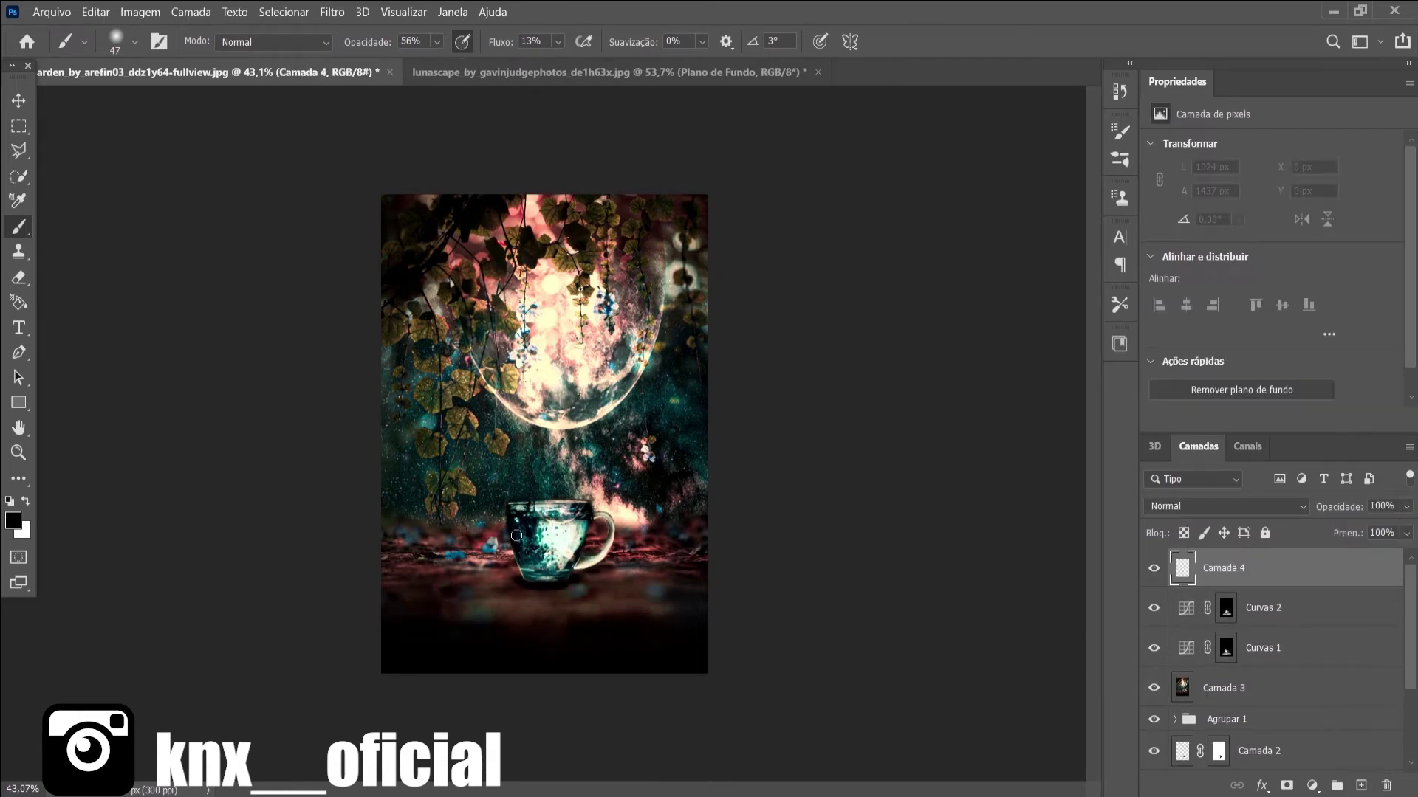
left_click_drag(536, 546, 561, 523)
left_click(1225, 506)
left_click(1174, 545)
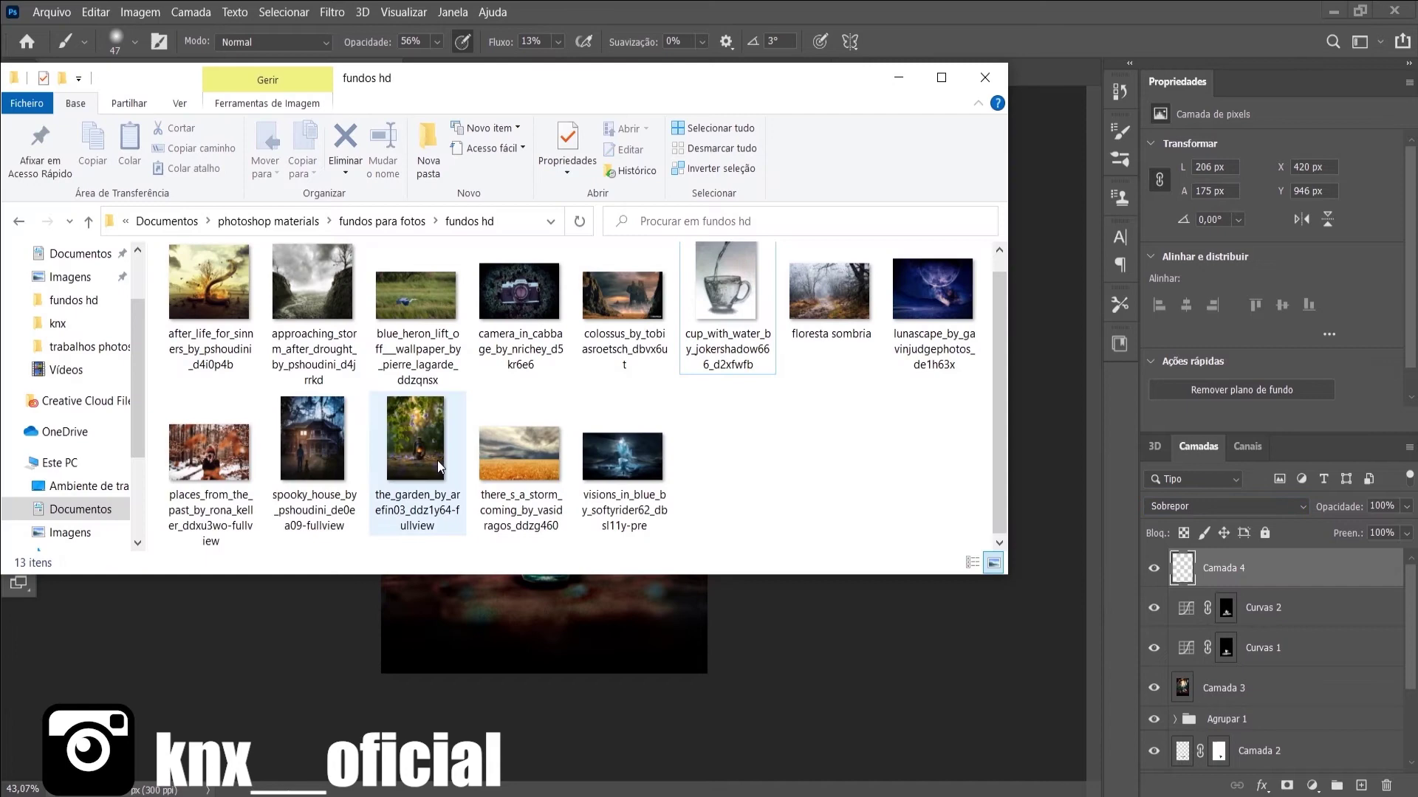
left_click_drag(437, 461, 813, 664)
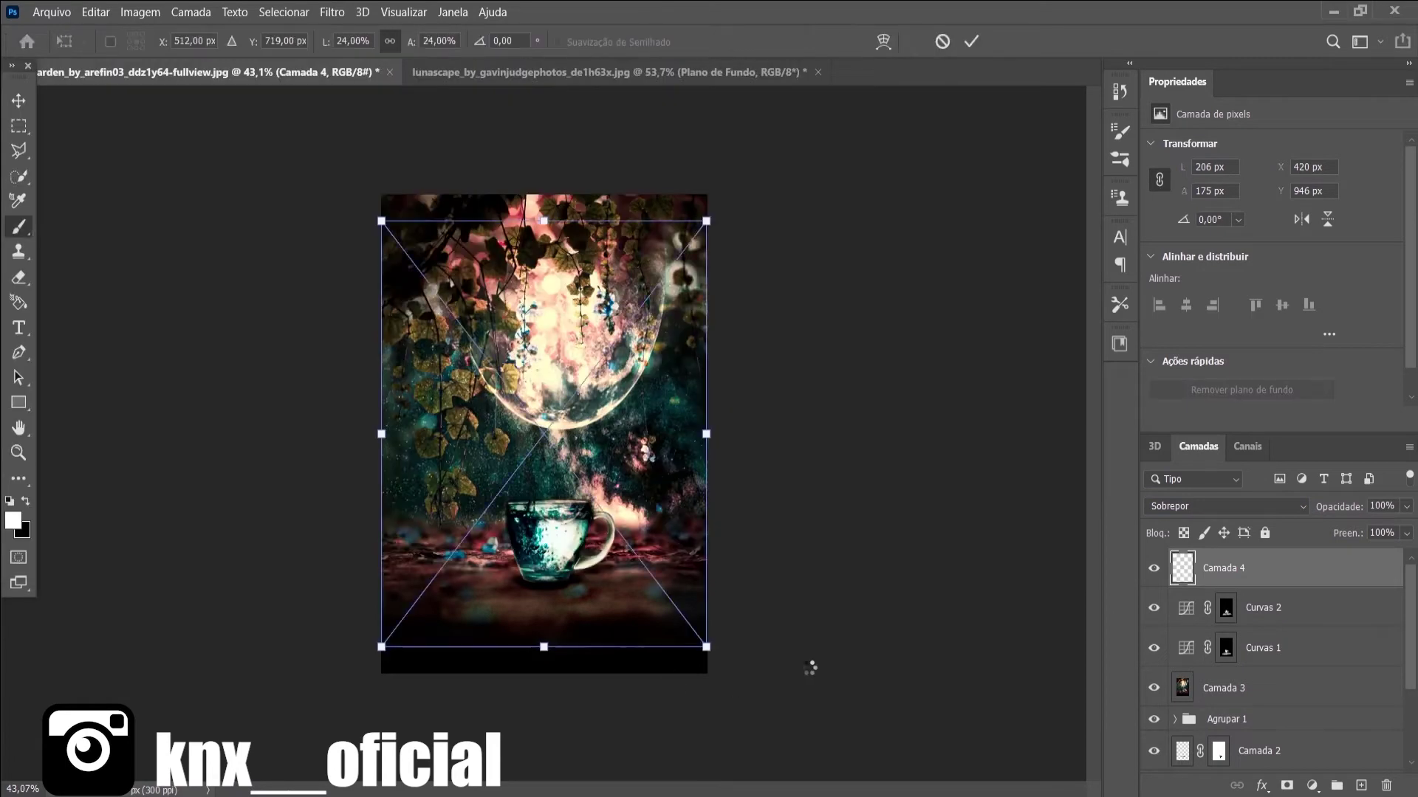
- Place the house photo and start a pen path from the boy's head around his left arm and hand
key("Return")
key("p")
scroll(419, 511, "up", 3)
left_click(459, 489)
scroll(466, 499, "up", 2)
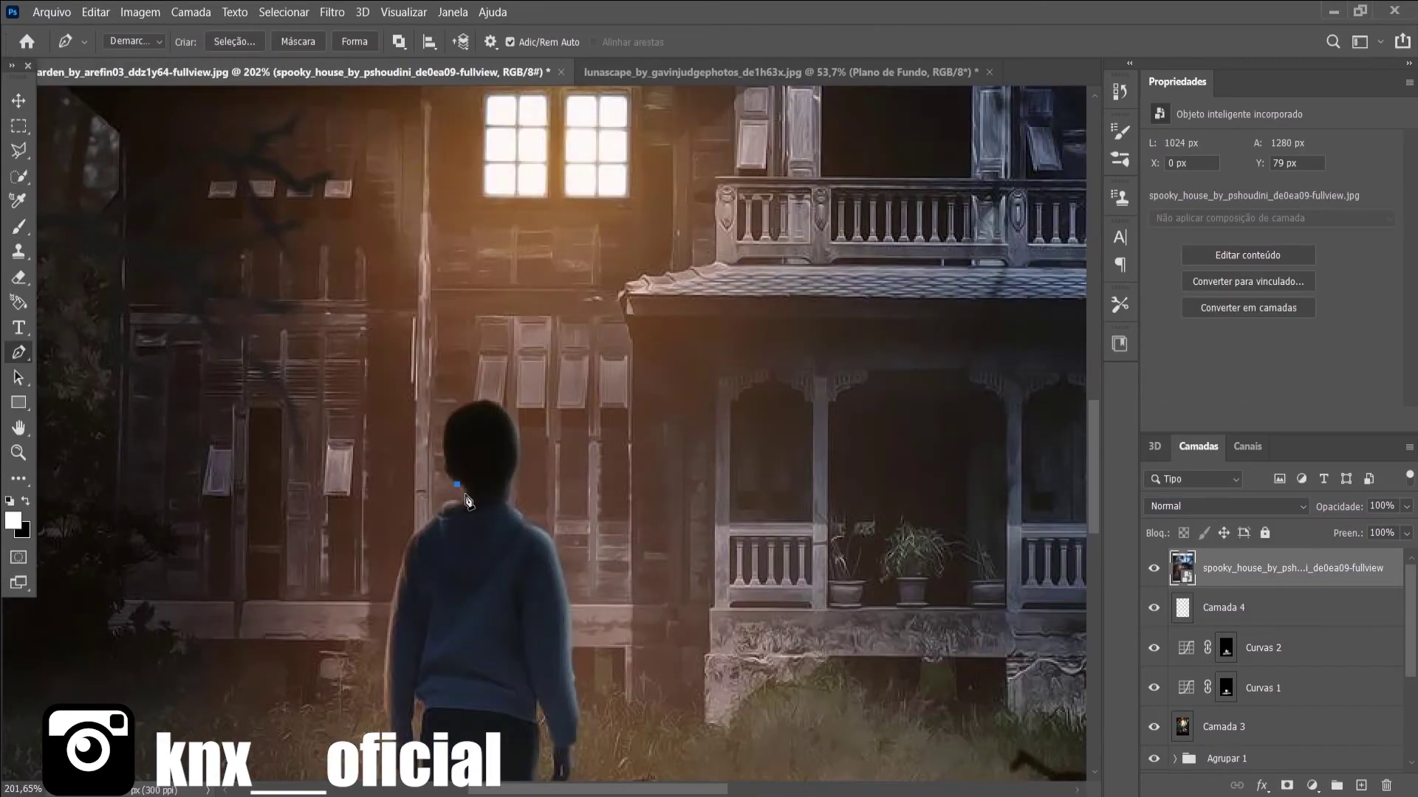
key("ctrl+z")
scroll(399, 664, "down", 3)
left_click(402, 650)
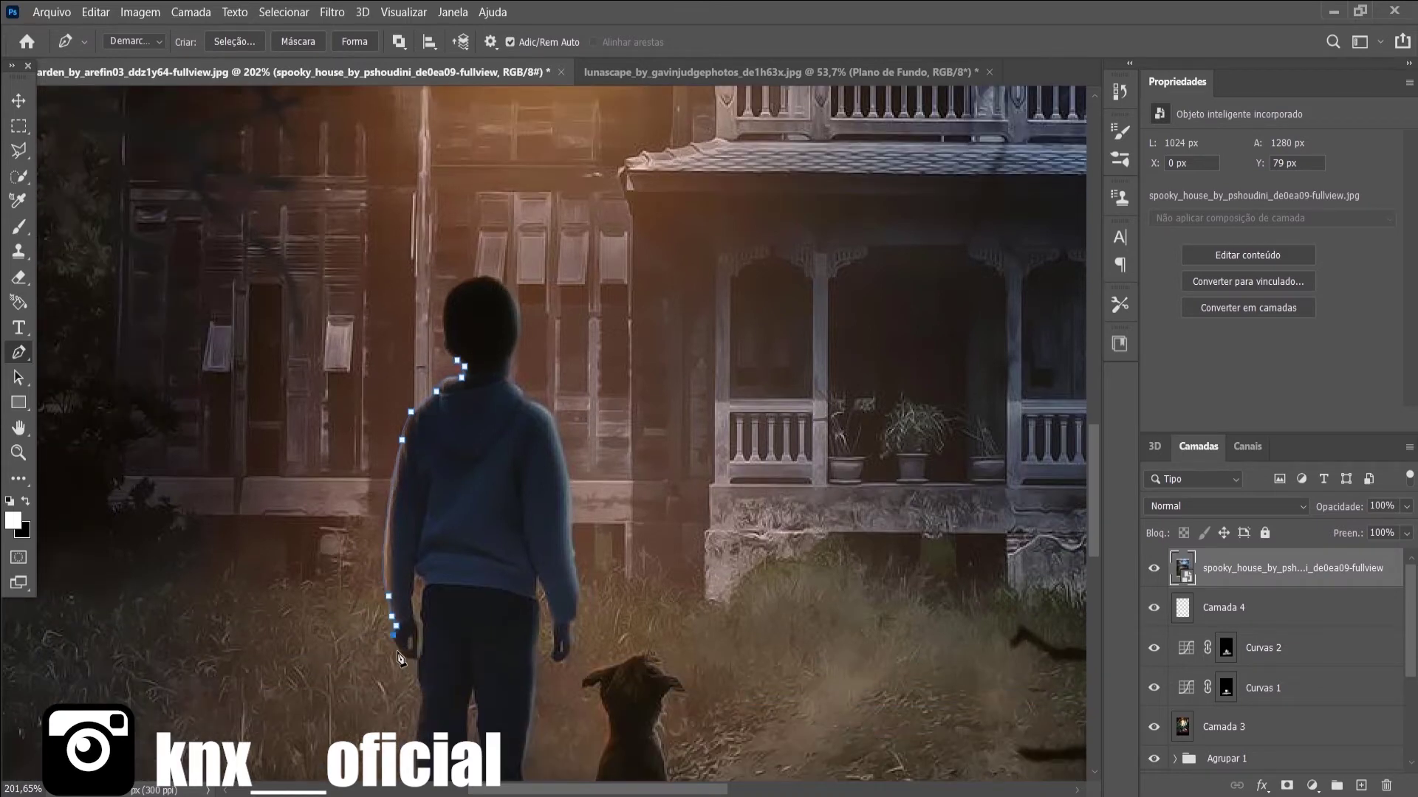
scroll(403, 650, "up", 2)
left_click(410, 666)
left_click(420, 666)
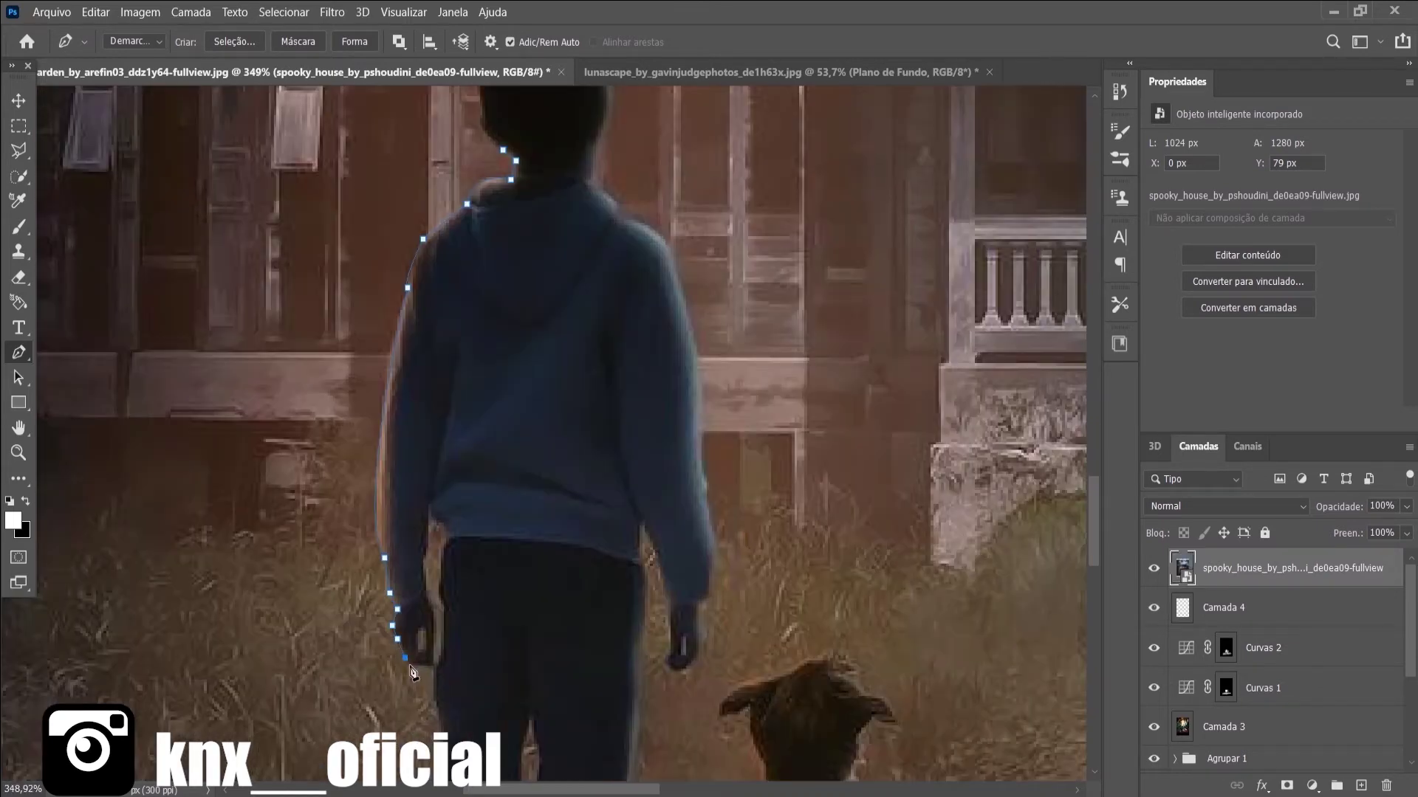
scroll(424, 585, "down", 2)
left_click(430, 581)
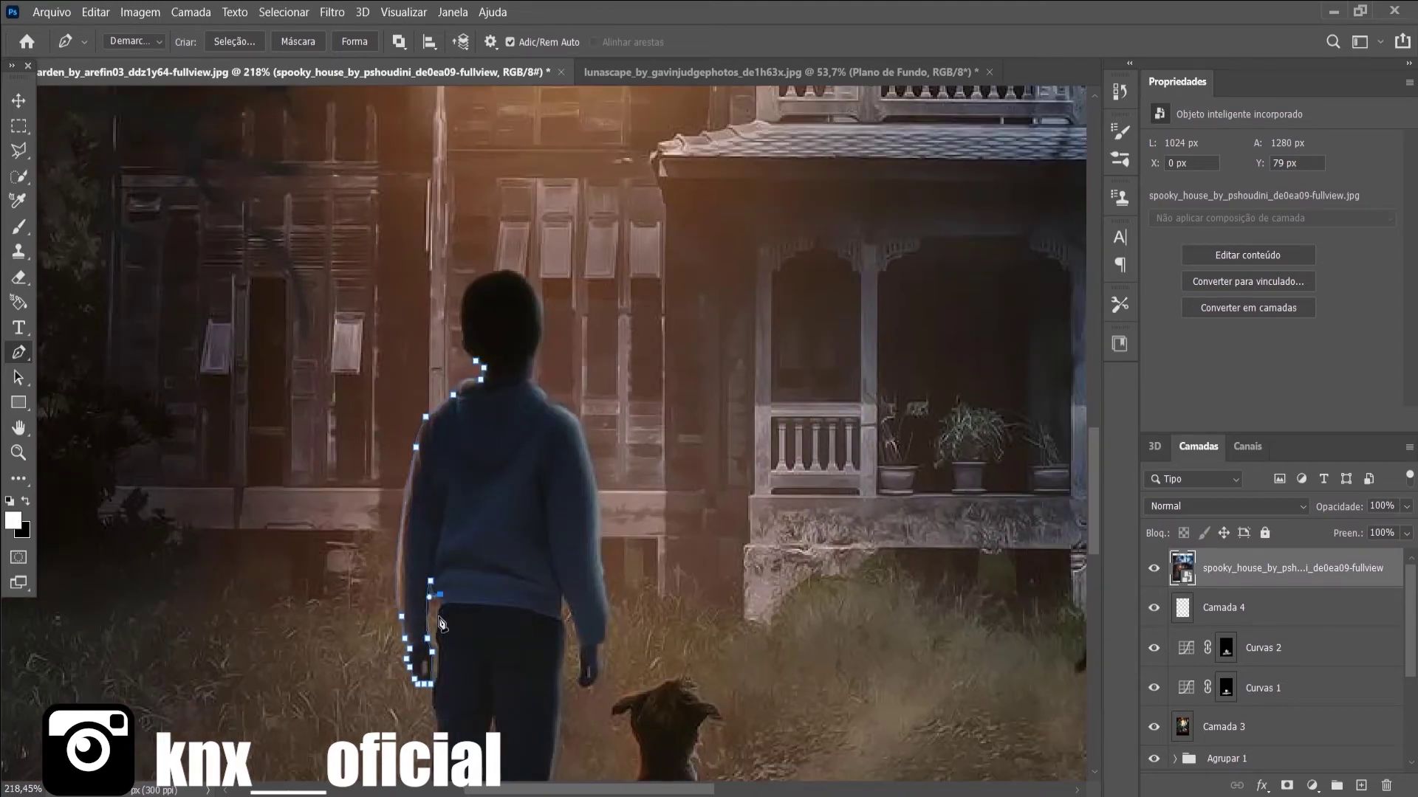
- Continue the path down the boy's leg, around his feet and up the right leg
scroll(428, 642, "down", 2)
scroll(443, 628, "down", 5)
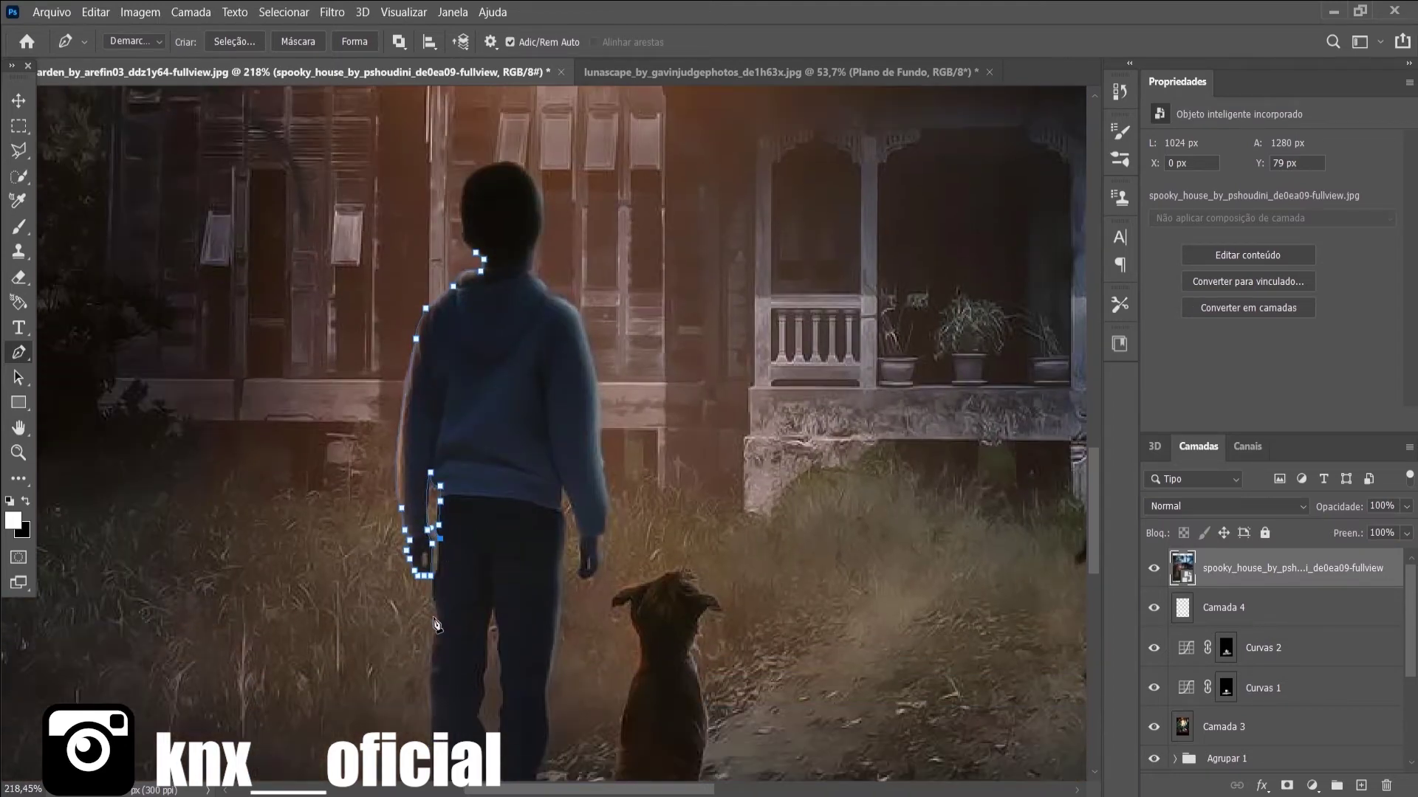
left_click(435, 639)
scroll(435, 636, "down", 3)
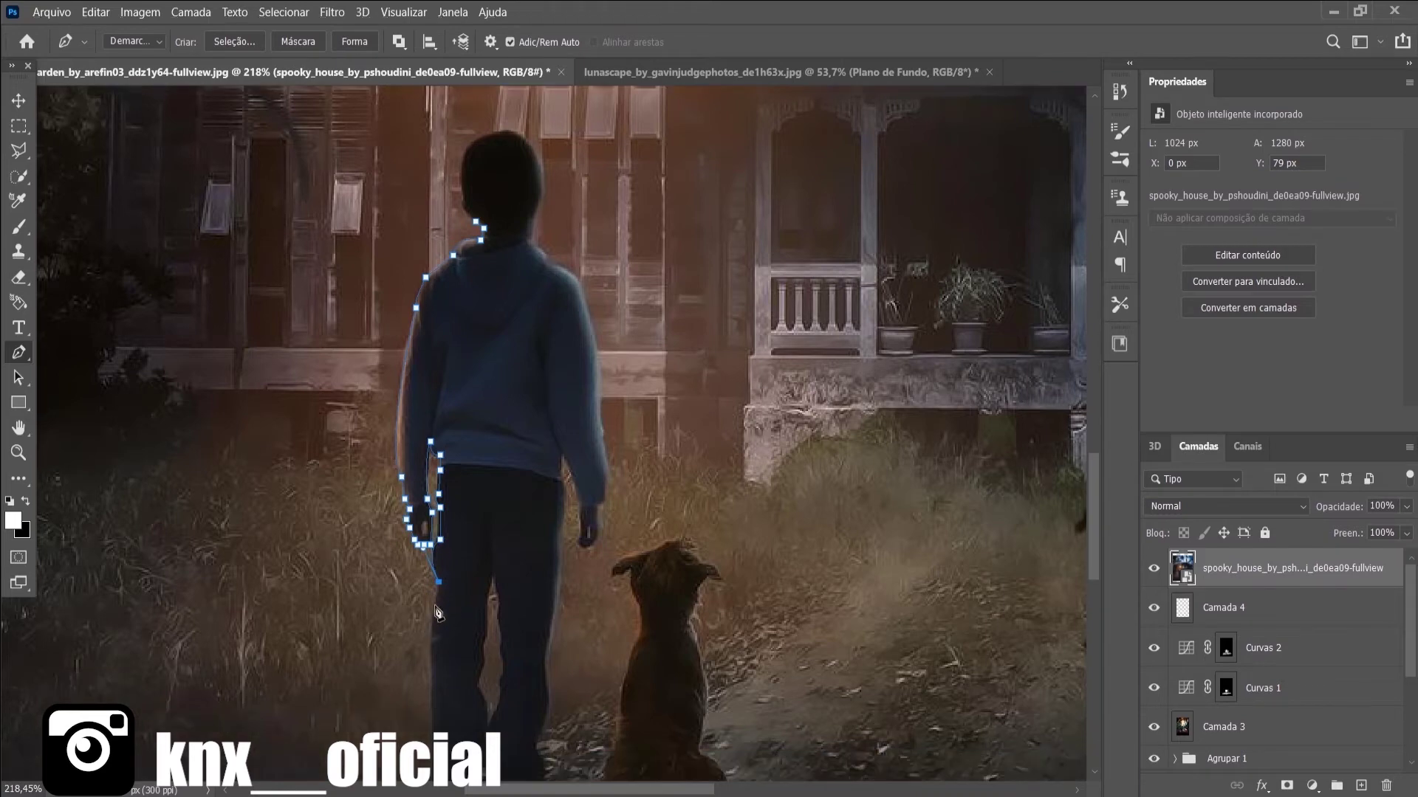
scroll(436, 602, "down", 3)
left_click(426, 591)
scroll(438, 596, "down", 3)
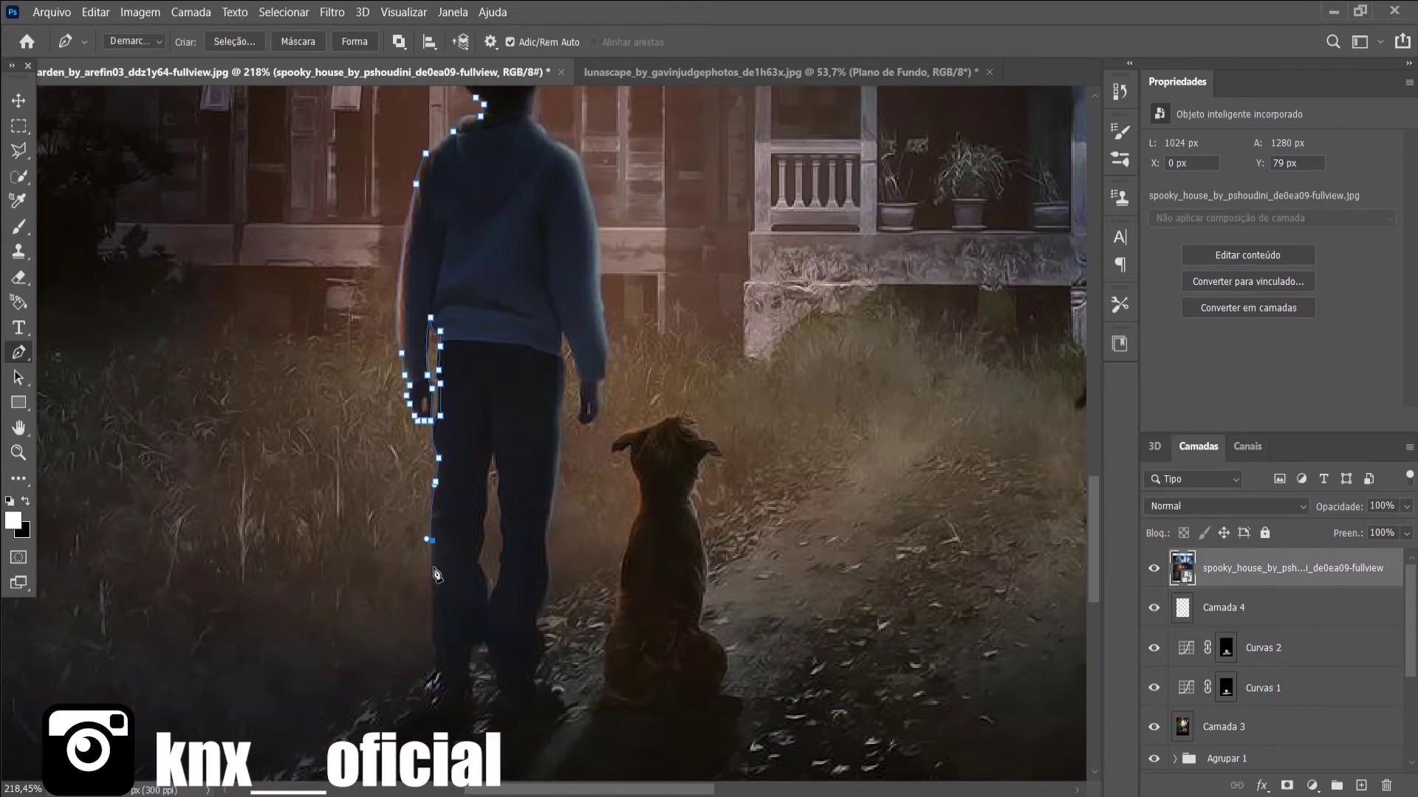
left_click(432, 567)
left_click(432, 584)
scroll(437, 590, "down", 2)
scroll(441, 613, "down", 2)
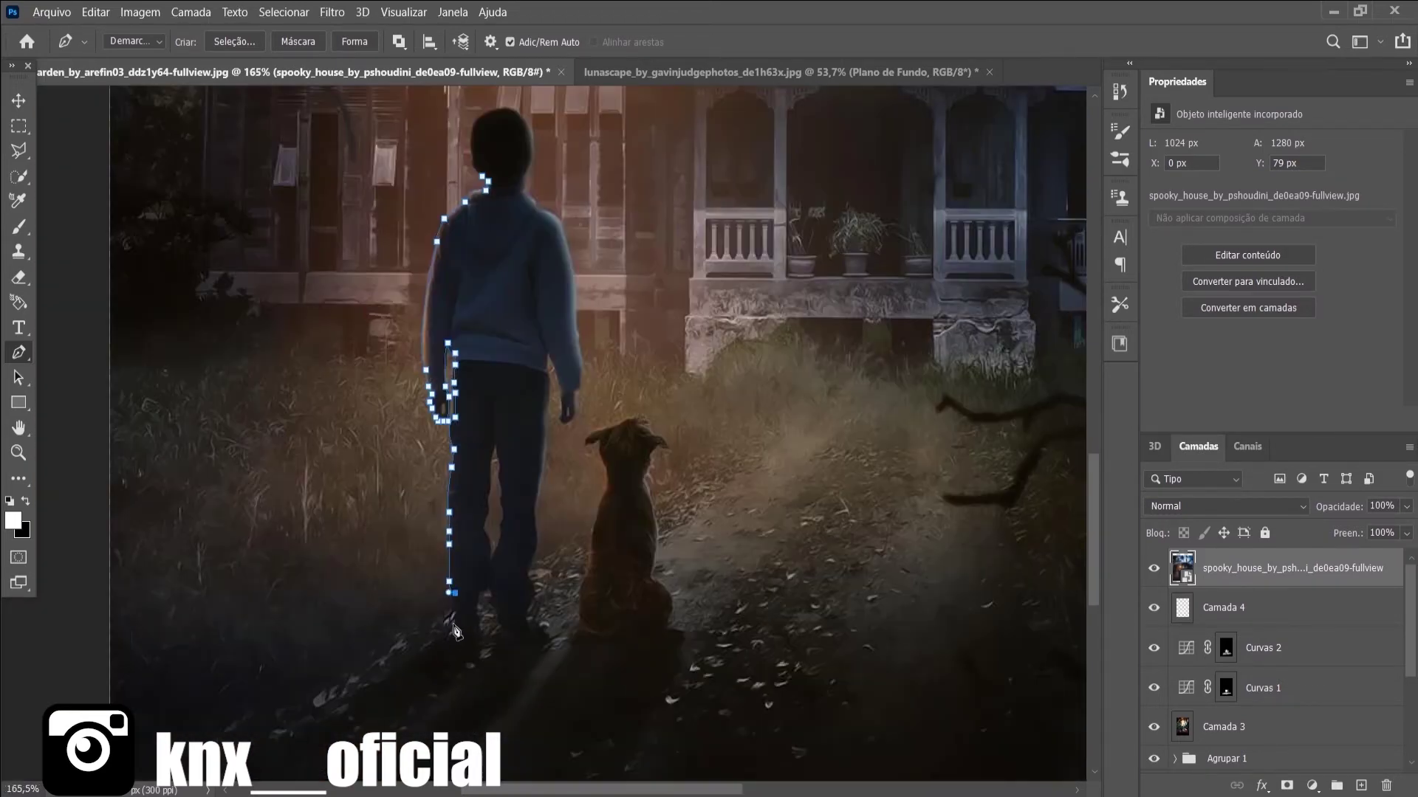
left_click(456, 611)
left_click(489, 513)
scroll(491, 517, "up", 2)
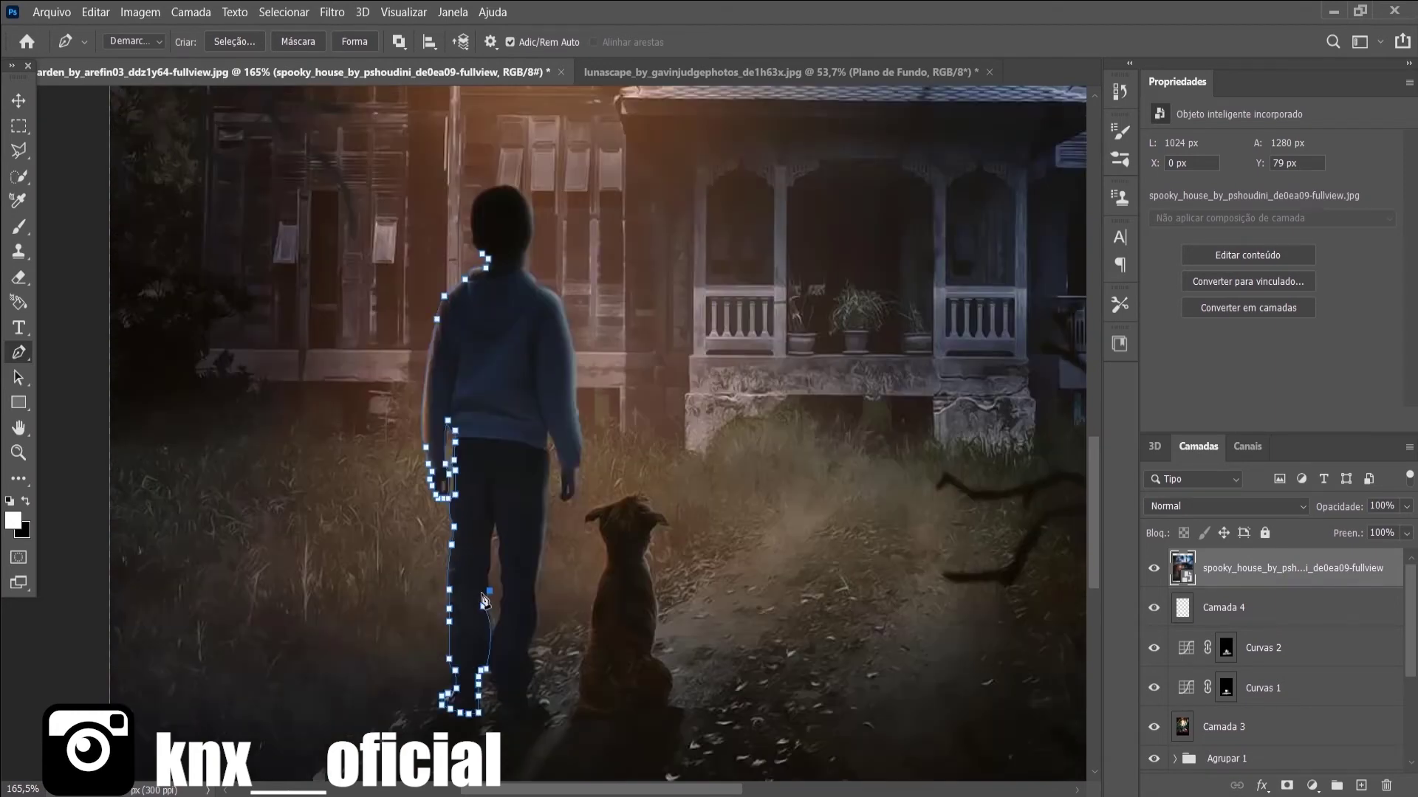
scroll(491, 584, "up", 2)
left_click(491, 615)
left_click(489, 591)
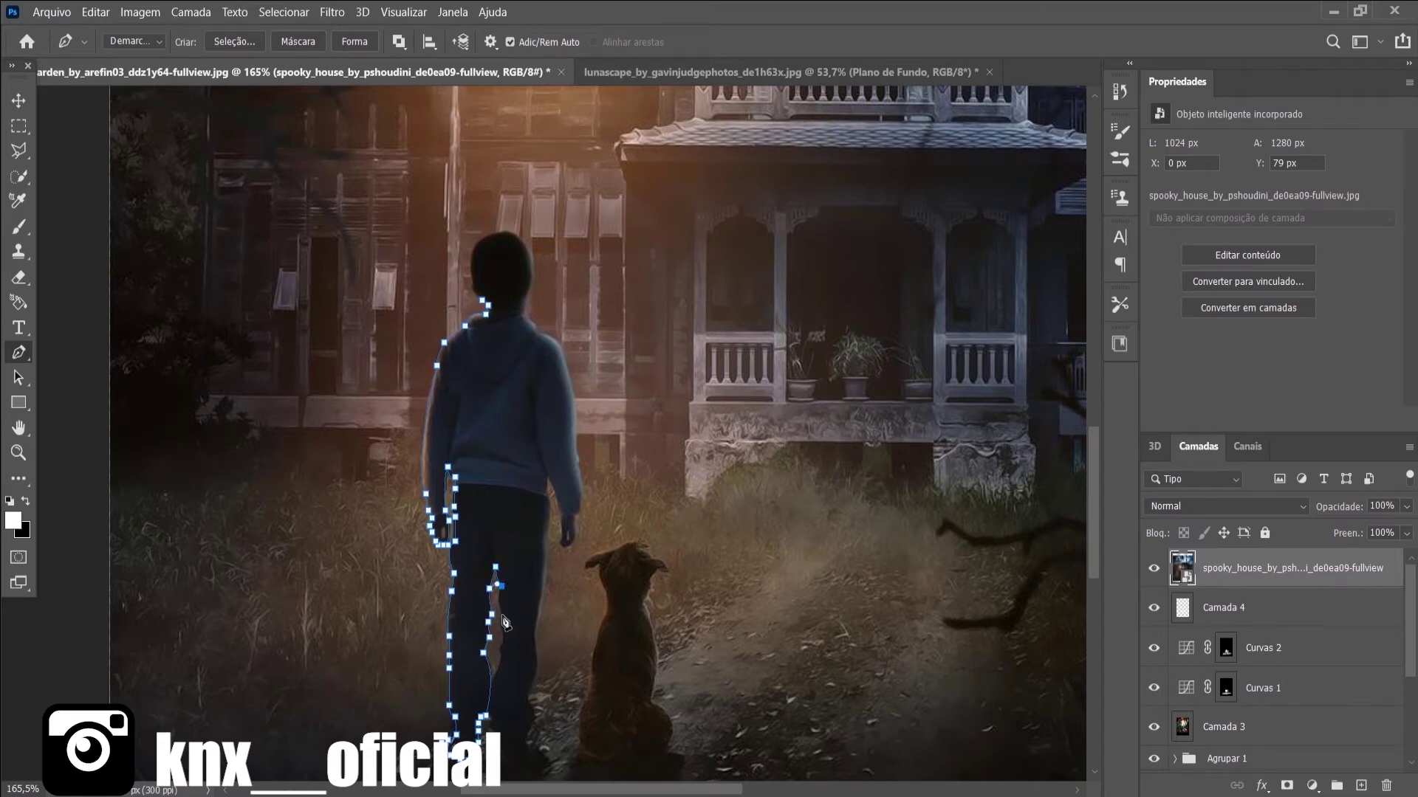
- Trace the path up the right side of the leg to the boy's right hand
scroll(515, 637, "down", 1)
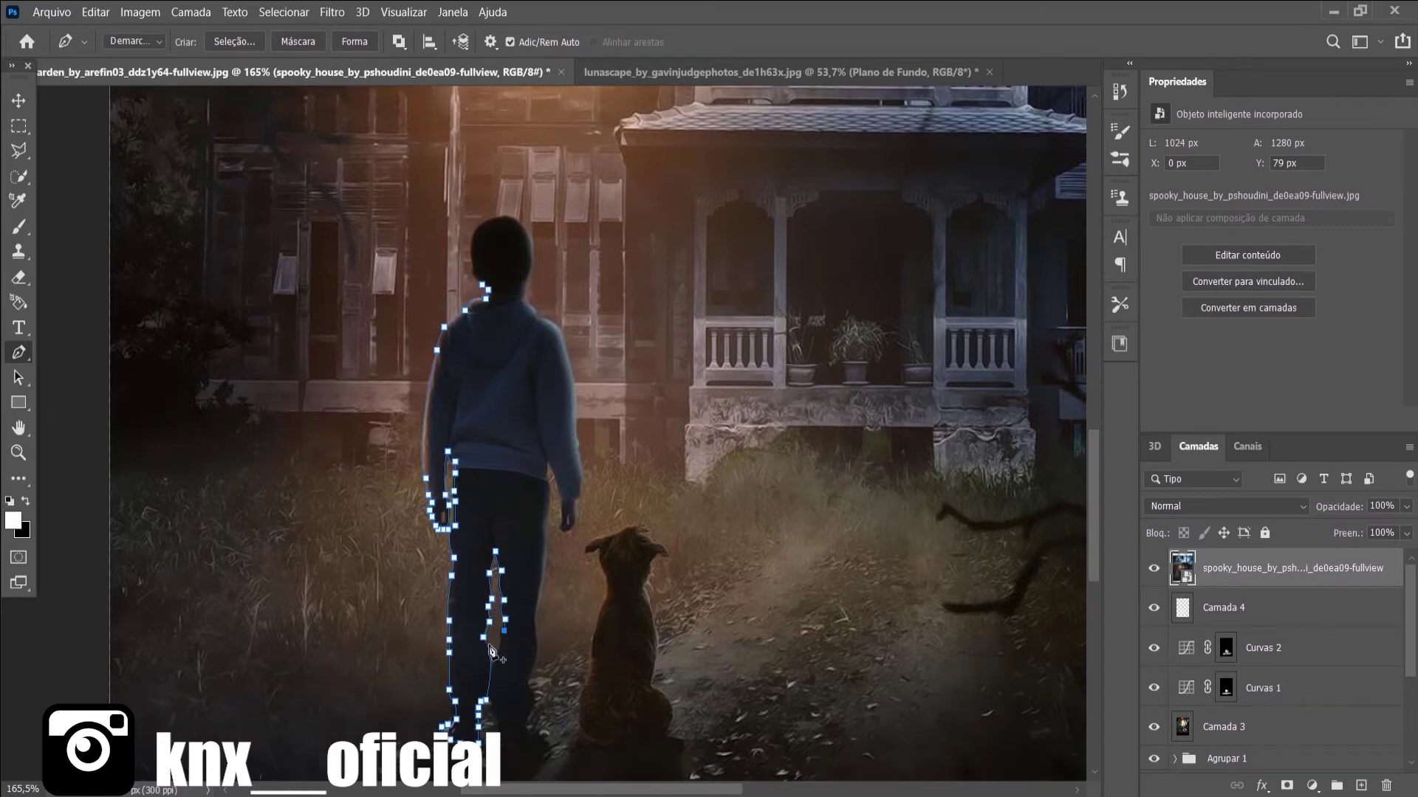
scroll(507, 603, "down", 3)
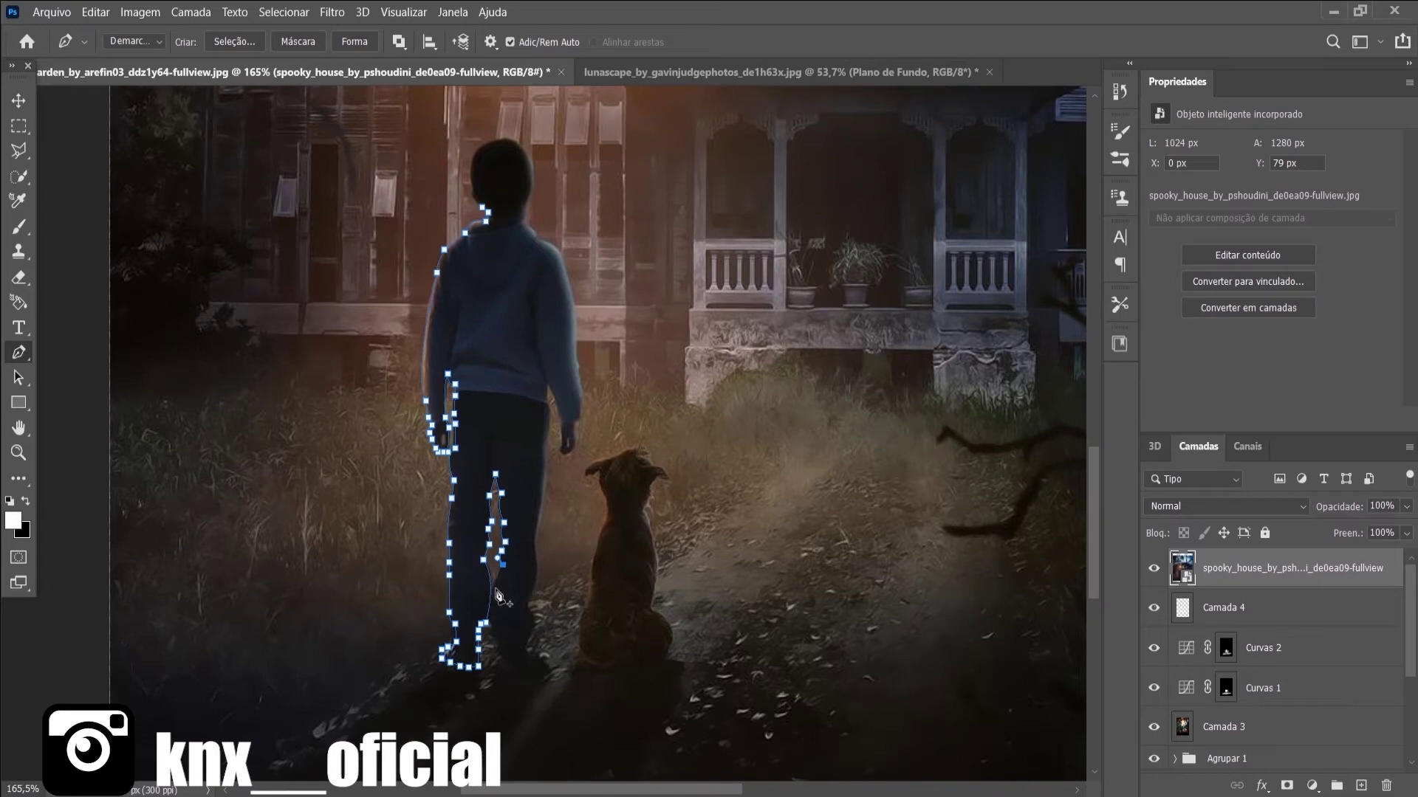
scroll(515, 638, "down", 2)
scroll(498, 554, "down", 1)
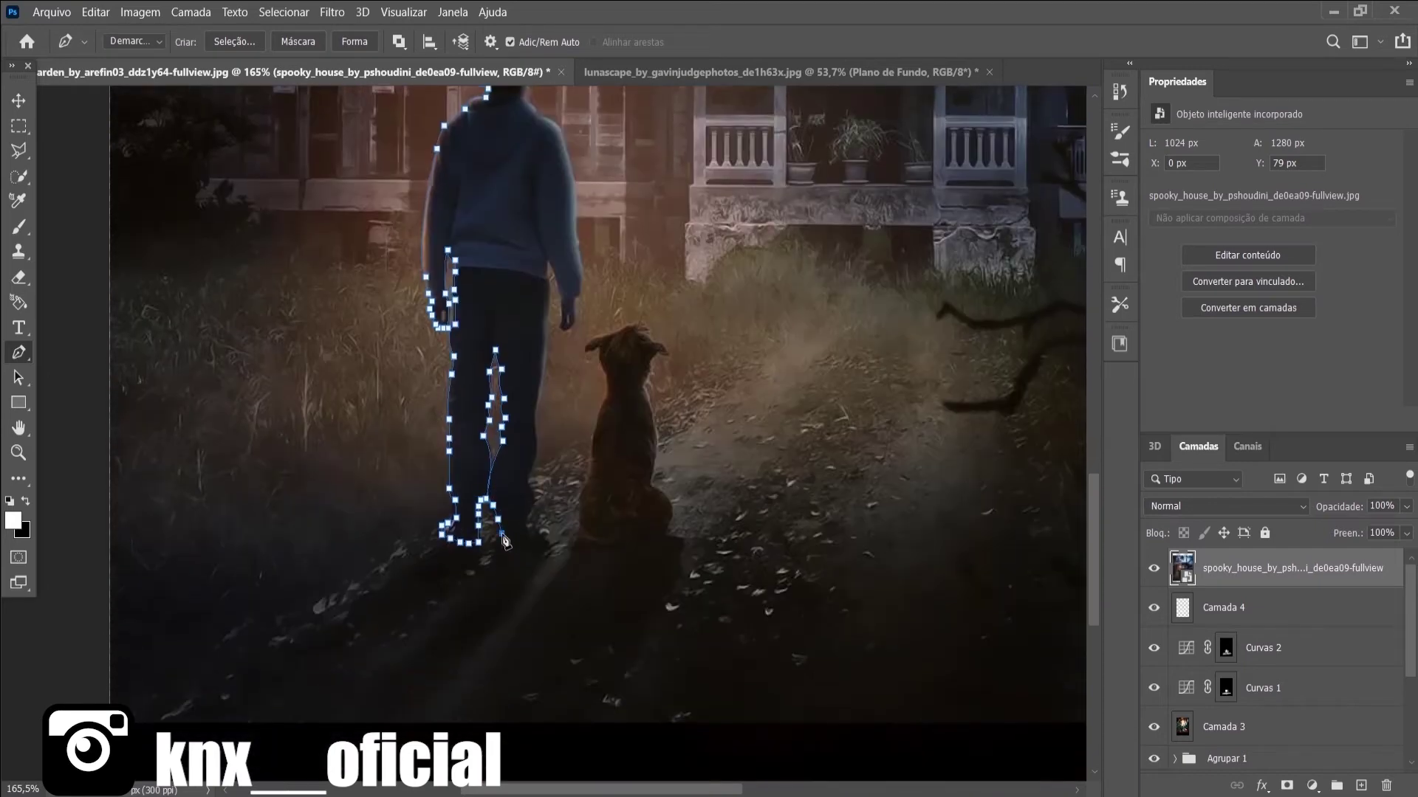
scroll(521, 528, "up", 2)
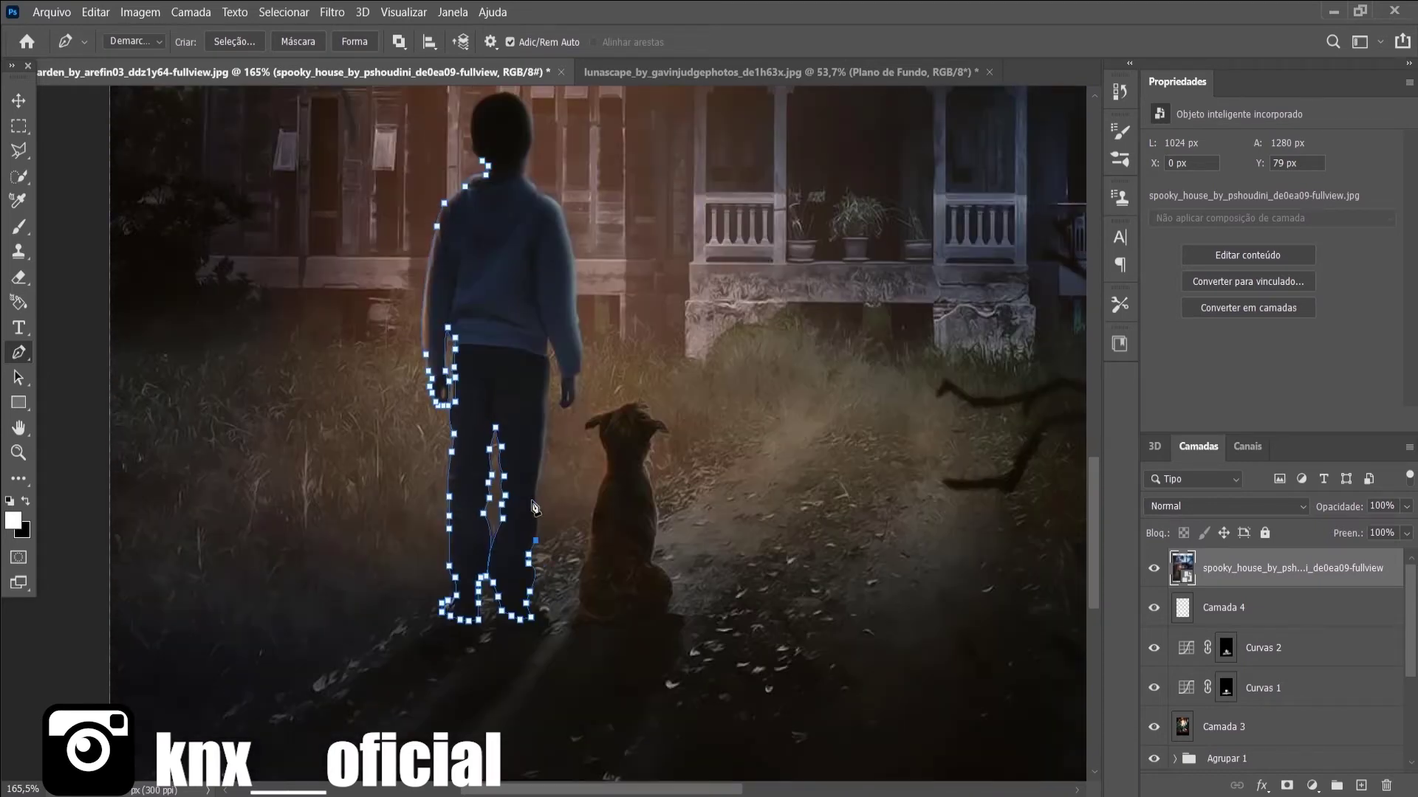
left_click(536, 530)
left_click(534, 487)
scroll(539, 517, "up", 3)
left_click(544, 509)
left_click(549, 465)
scroll(550, 463, "up", 2)
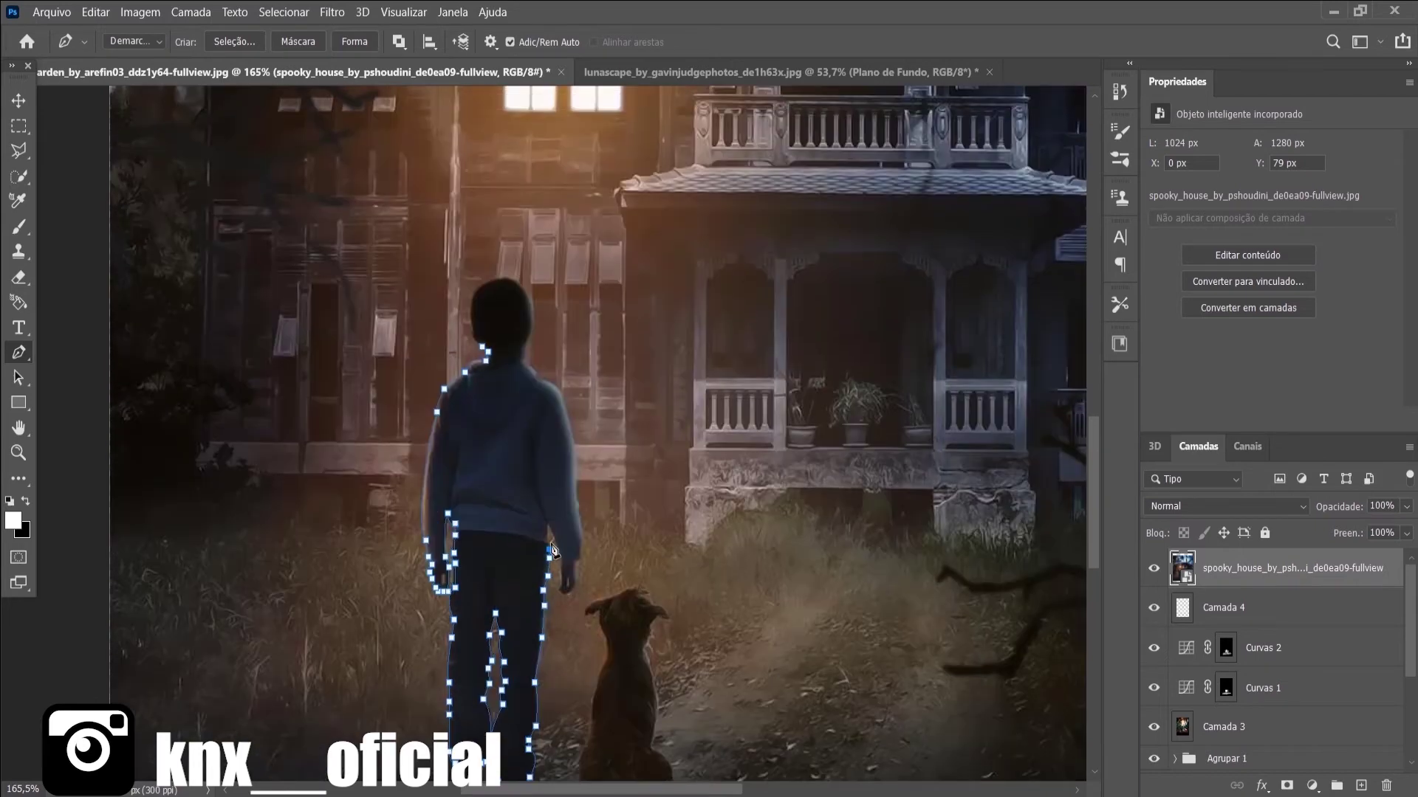
scroll(563, 595, "up", 5)
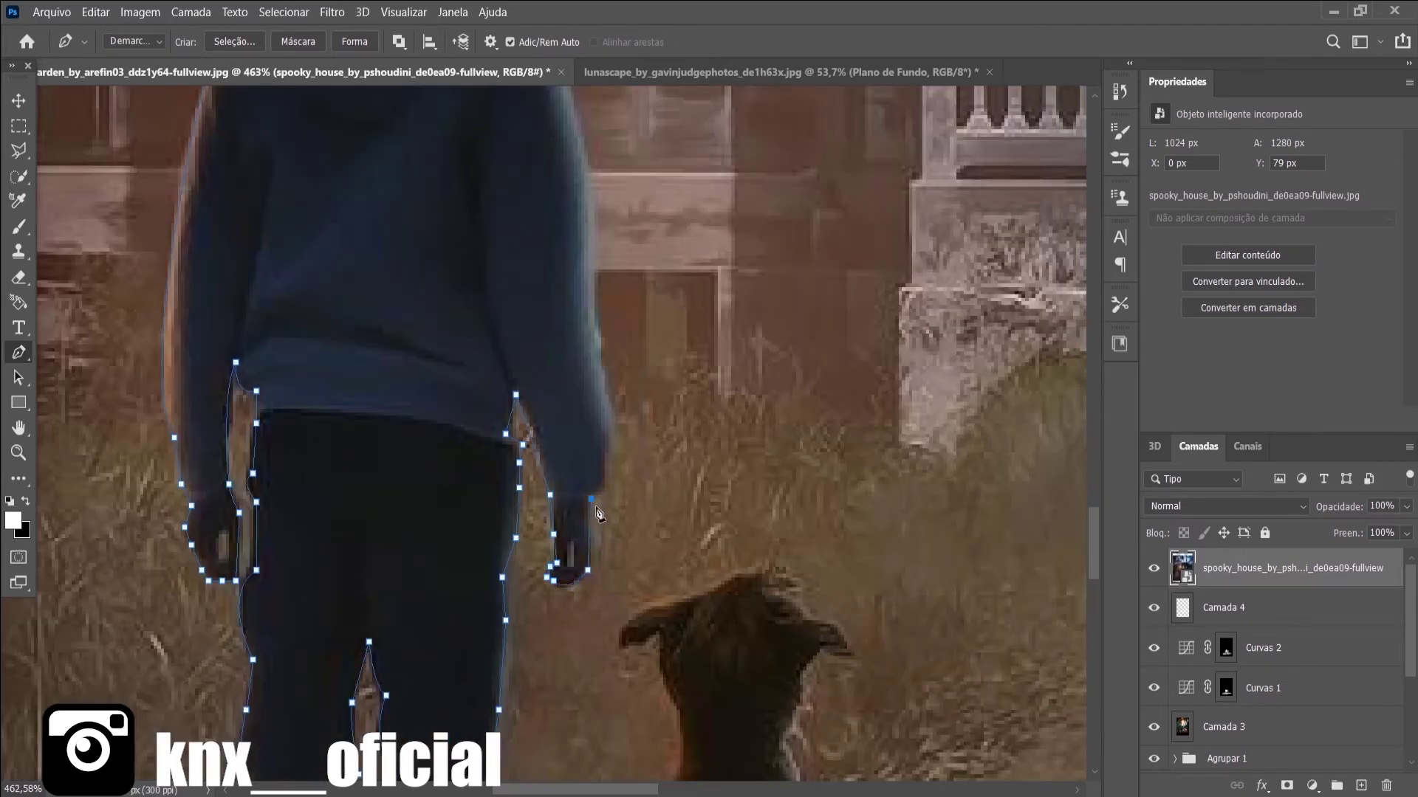
scroll(602, 532, "down", 3)
left_click(608, 563)
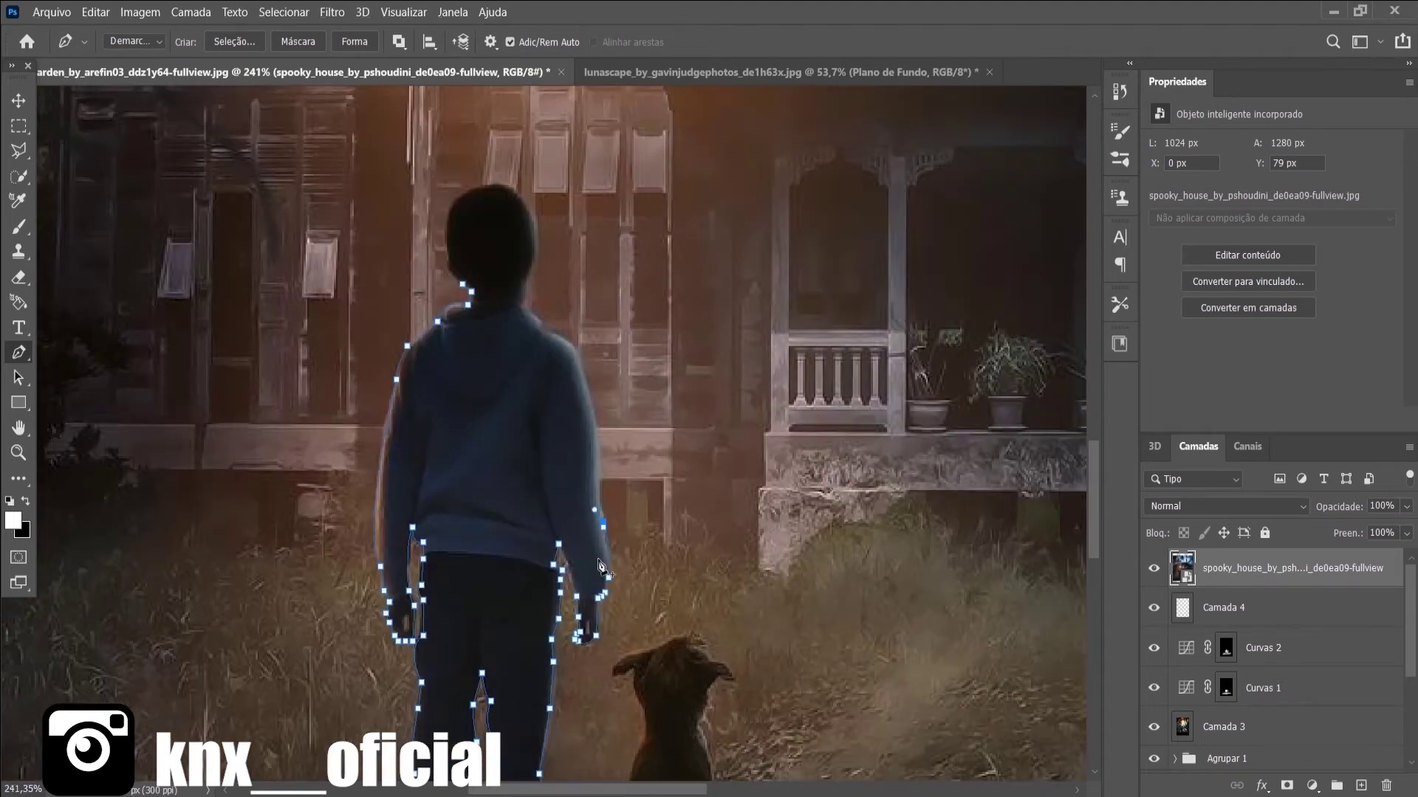
scroll(602, 546, "up", 2)
scroll(601, 572, "up", 2)
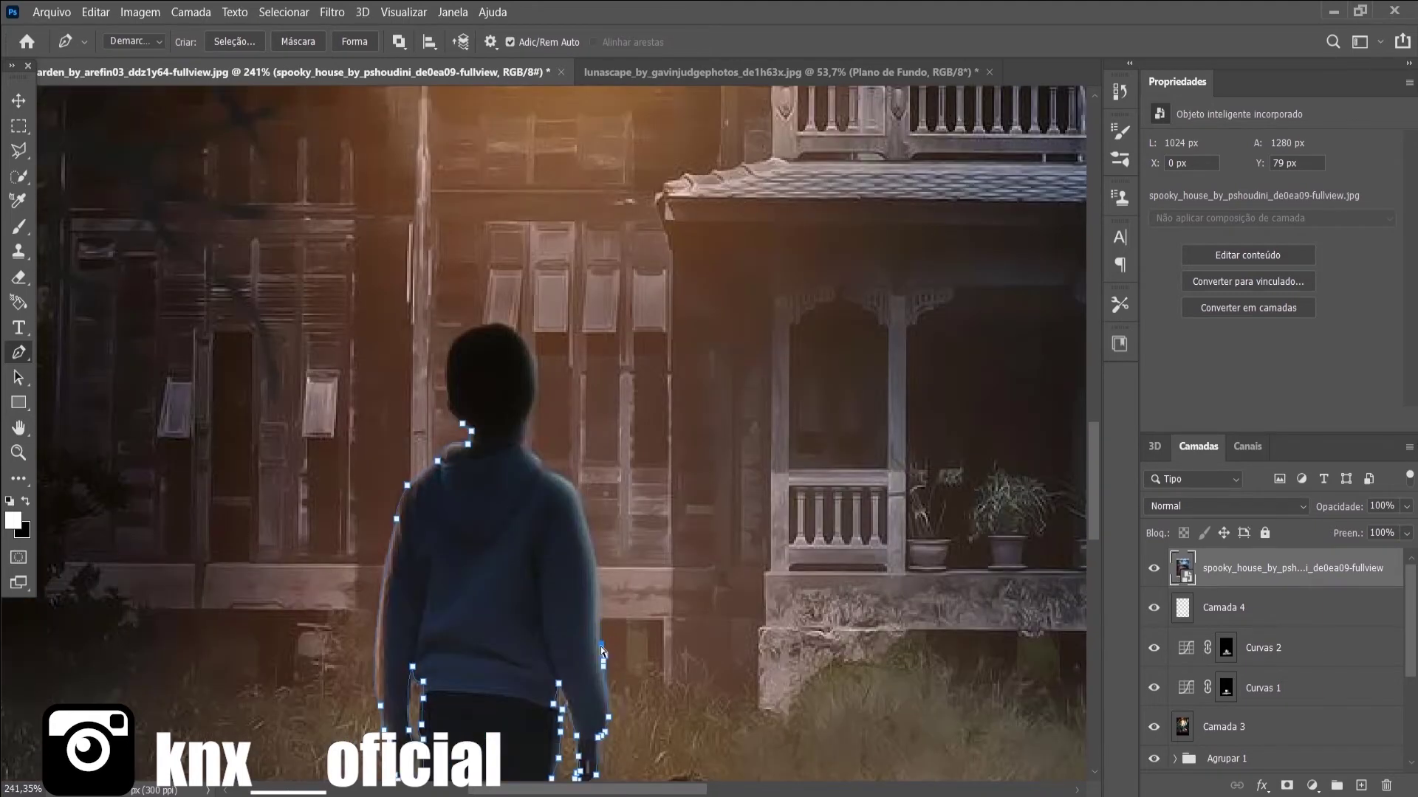
left_click(599, 617)
scroll(591, 591, "up", 1)
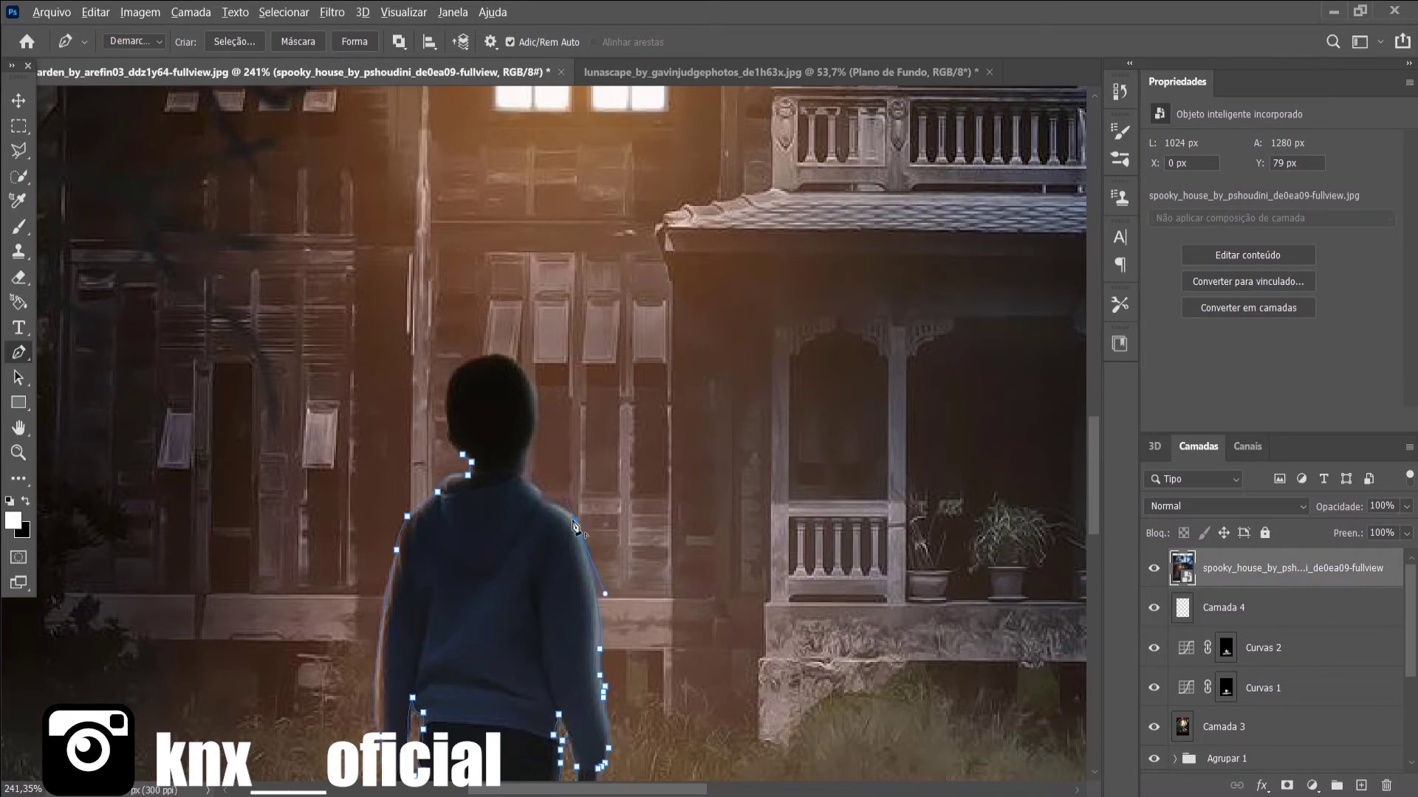
- Close the path with curved points over the right shoulder and around the head
left_click(544, 499)
left_click_drag(526, 477, 473, 464)
scroll(492, 527, "up", 2)
scroll(516, 569, "up", 1)
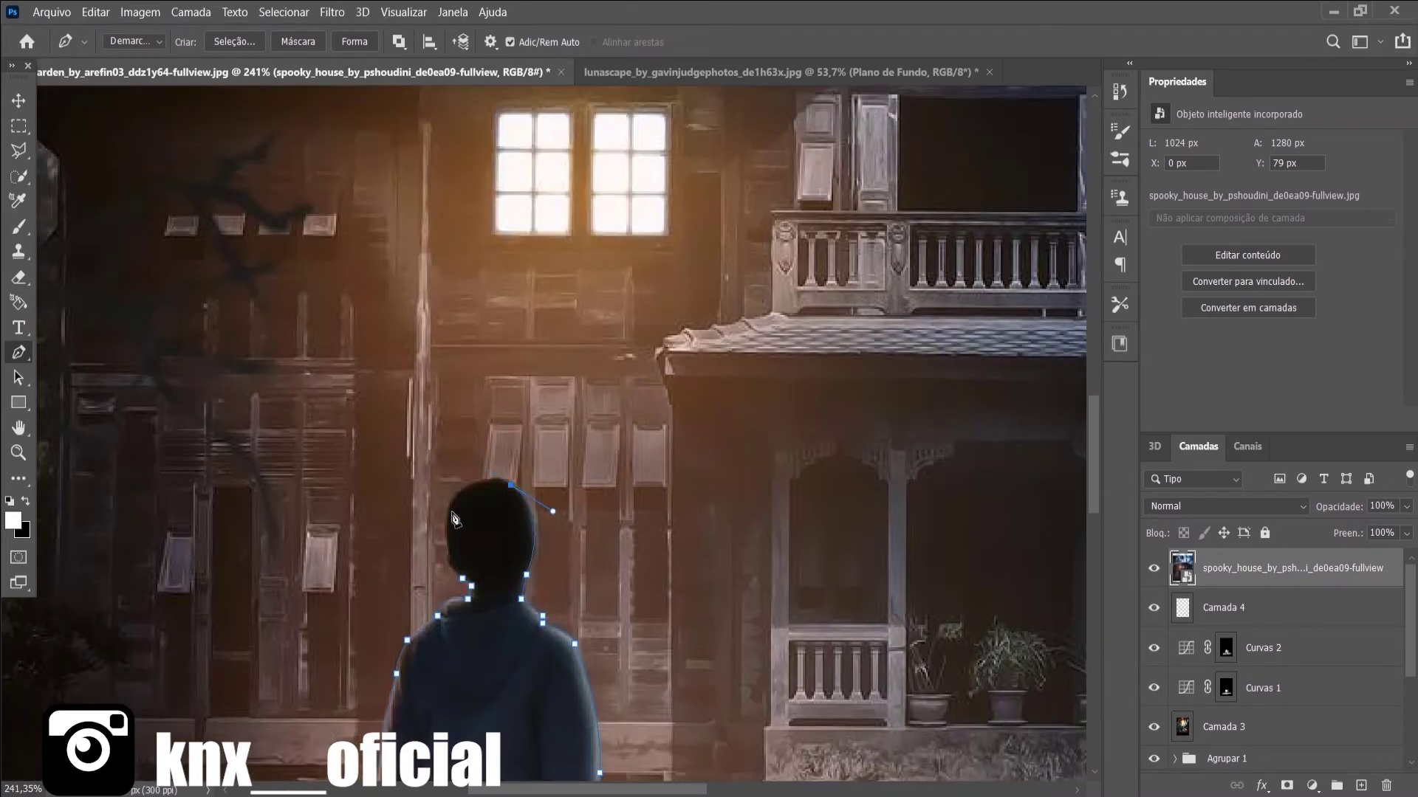
left_click_drag(450, 520, 452, 574)
key("ctrl+z")
key("ctrl+z")
left_click_drag(475, 485, 465, 501)
key("ctrl+z")
key("ctrl+z")
left_click_drag(447, 541, 454, 621)
scroll(459, 583, "up", 5)
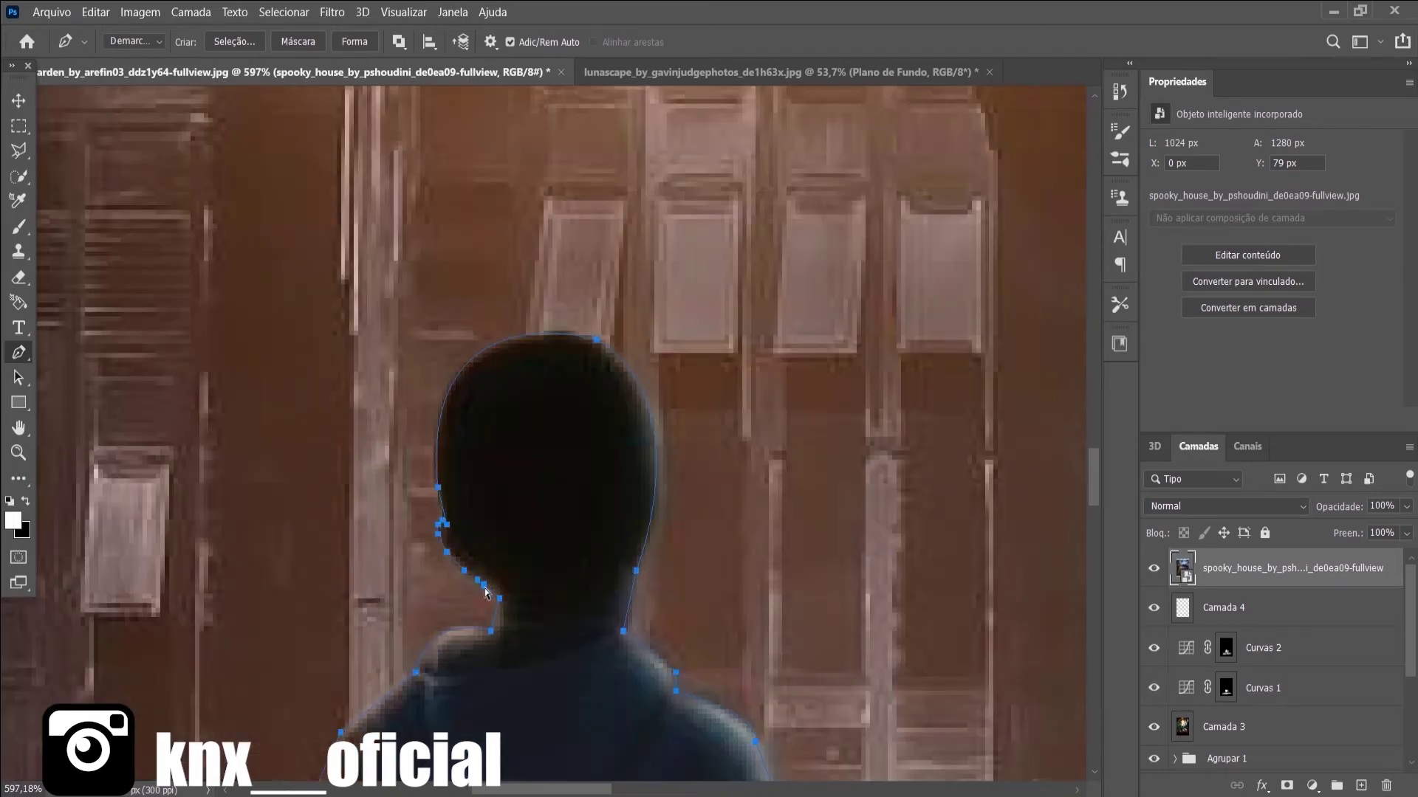
scroll(542, 583, "down", 5)
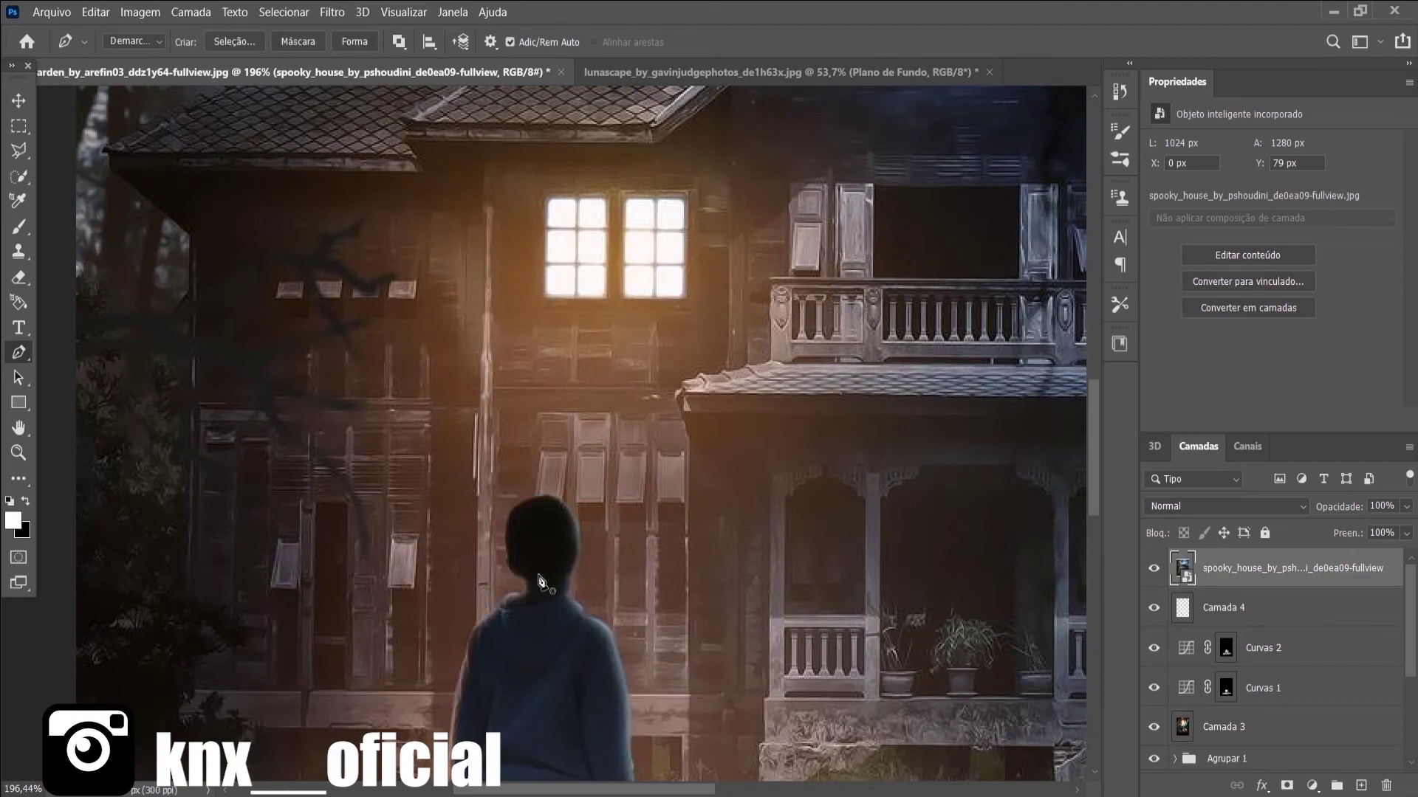
scroll(860, 687, "down", 4)
- Convert the path to a selection and copy the boy to a new layer, Camada 5
key("ctrl+Return")
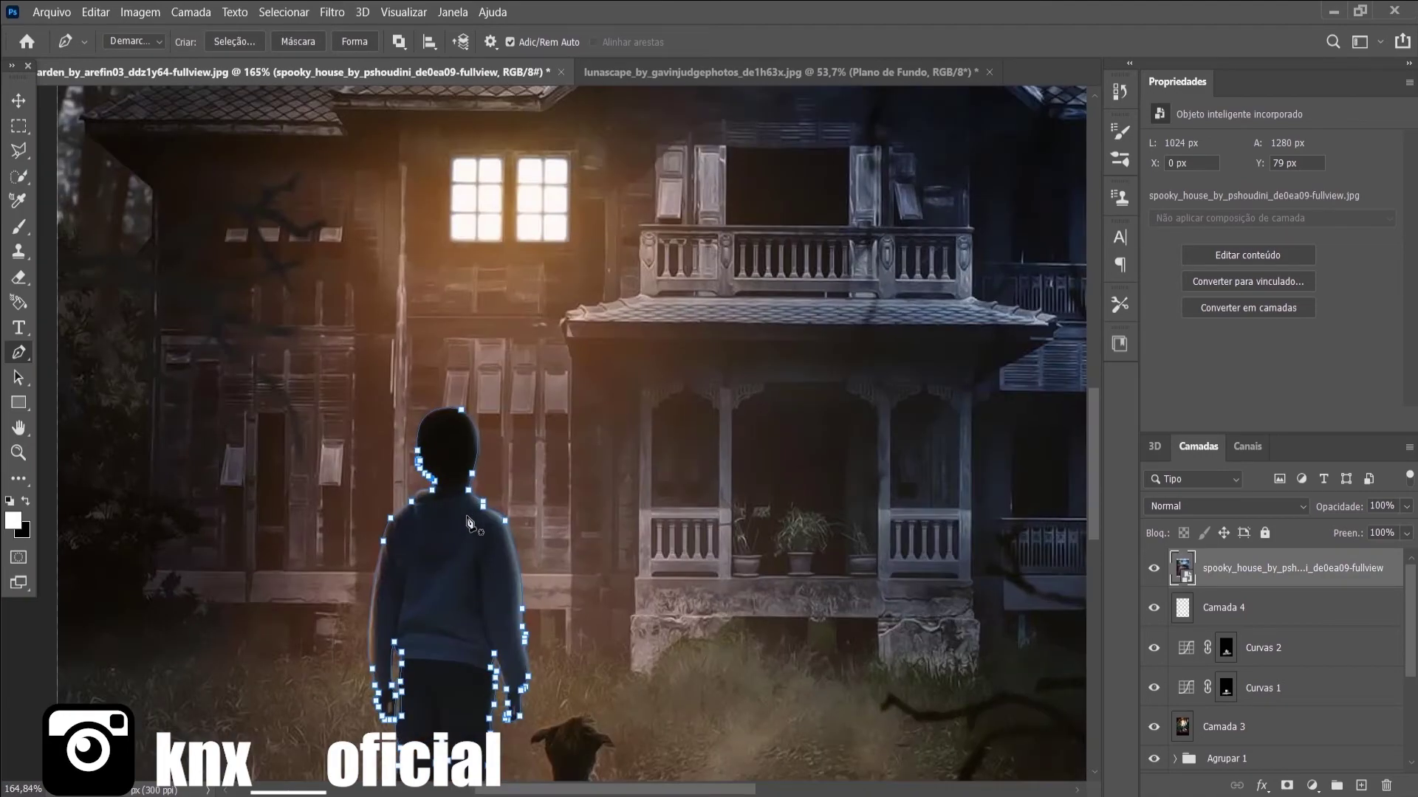
key("ctrl+j")
mouse_move(1153, 608)
left_mouse_down()
mouse_move(1160, 741)
mouse_move(1155, 567)
left_mouse_up()
- Shrink the boy and move him beside the glass cup
key("ctrl+0")
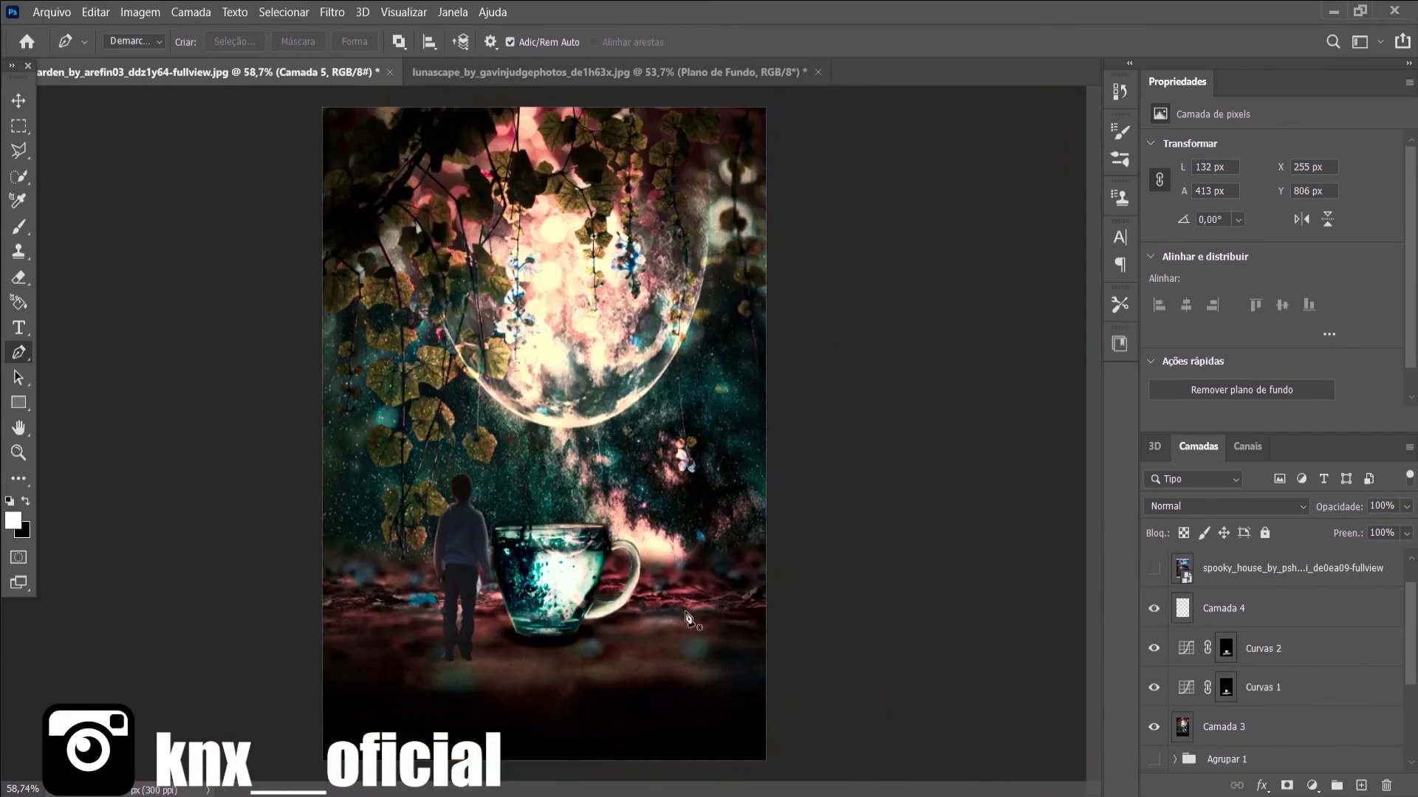
key("ctrl+t")
mouse_move(479, 547)
left_mouse_down()
mouse_move(533, 567)
mouse_move(443, 583)
left_mouse_up()
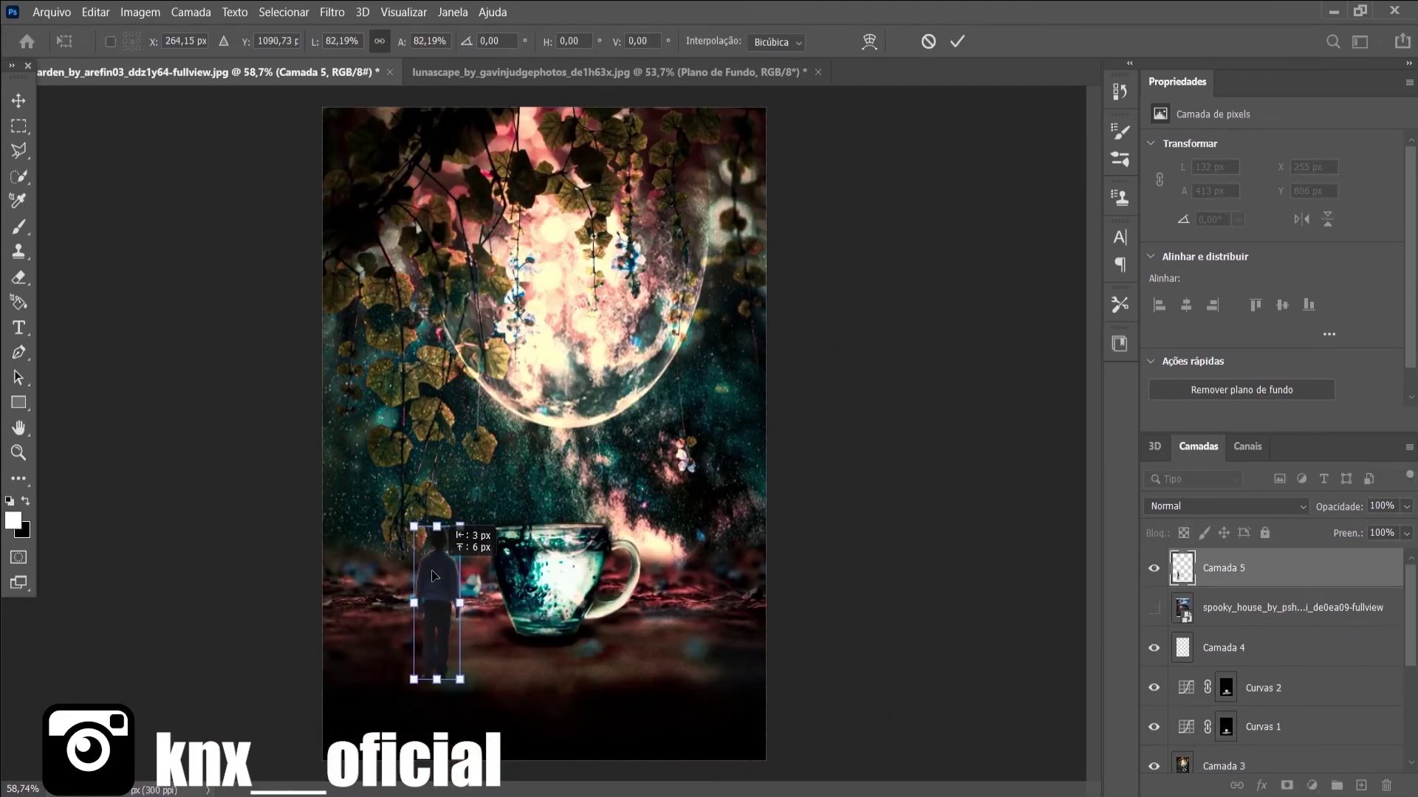
key("Return")
key("p")
- Brighten the boy with a Brightness/Contrast layer clipped to Camada 5
left_click(1312, 785)
left_click(1292, 509)
left_click(1277, 420)
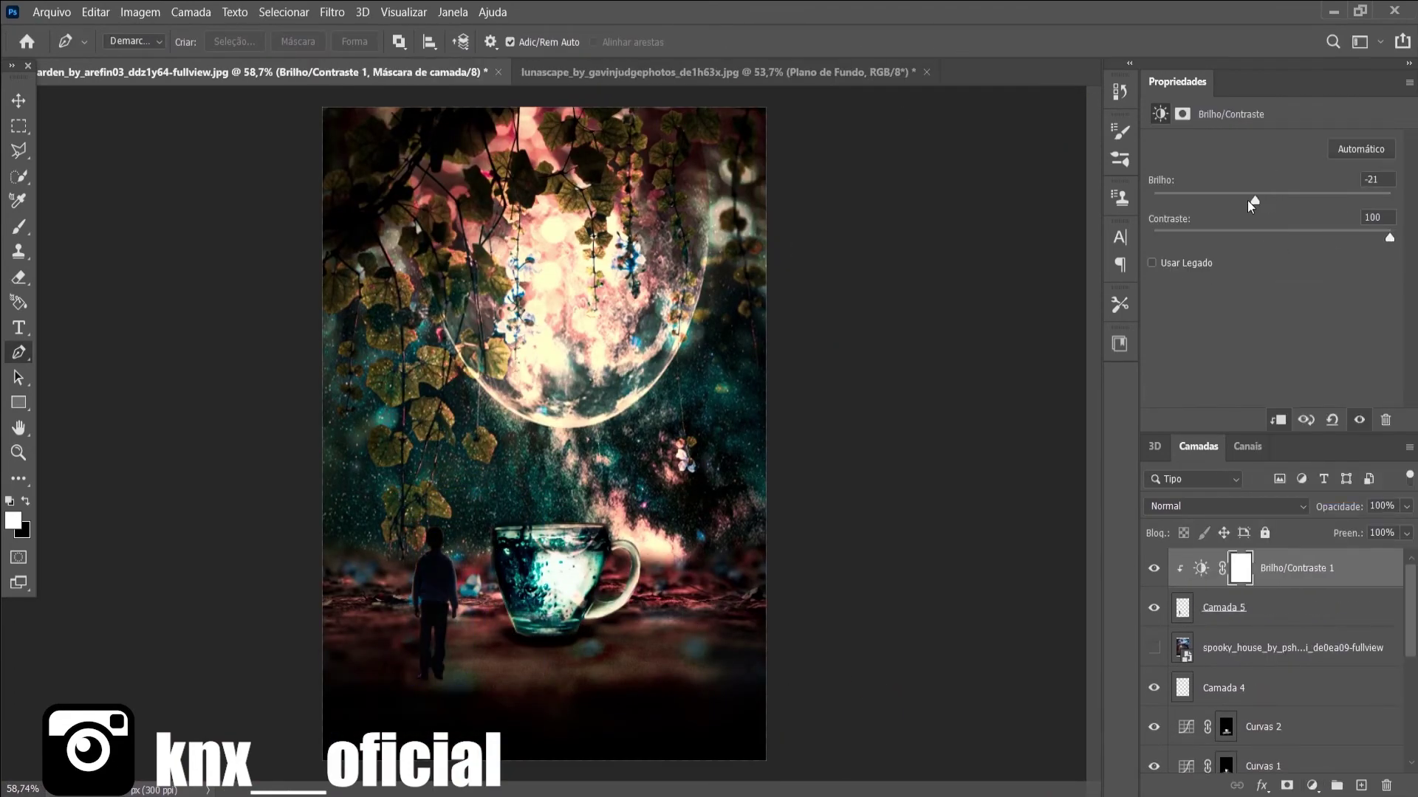
mouse_move(1272, 200)
left_mouse_down()
mouse_move(1322, 200)
mouse_move(1389, 246)
left_mouse_up()
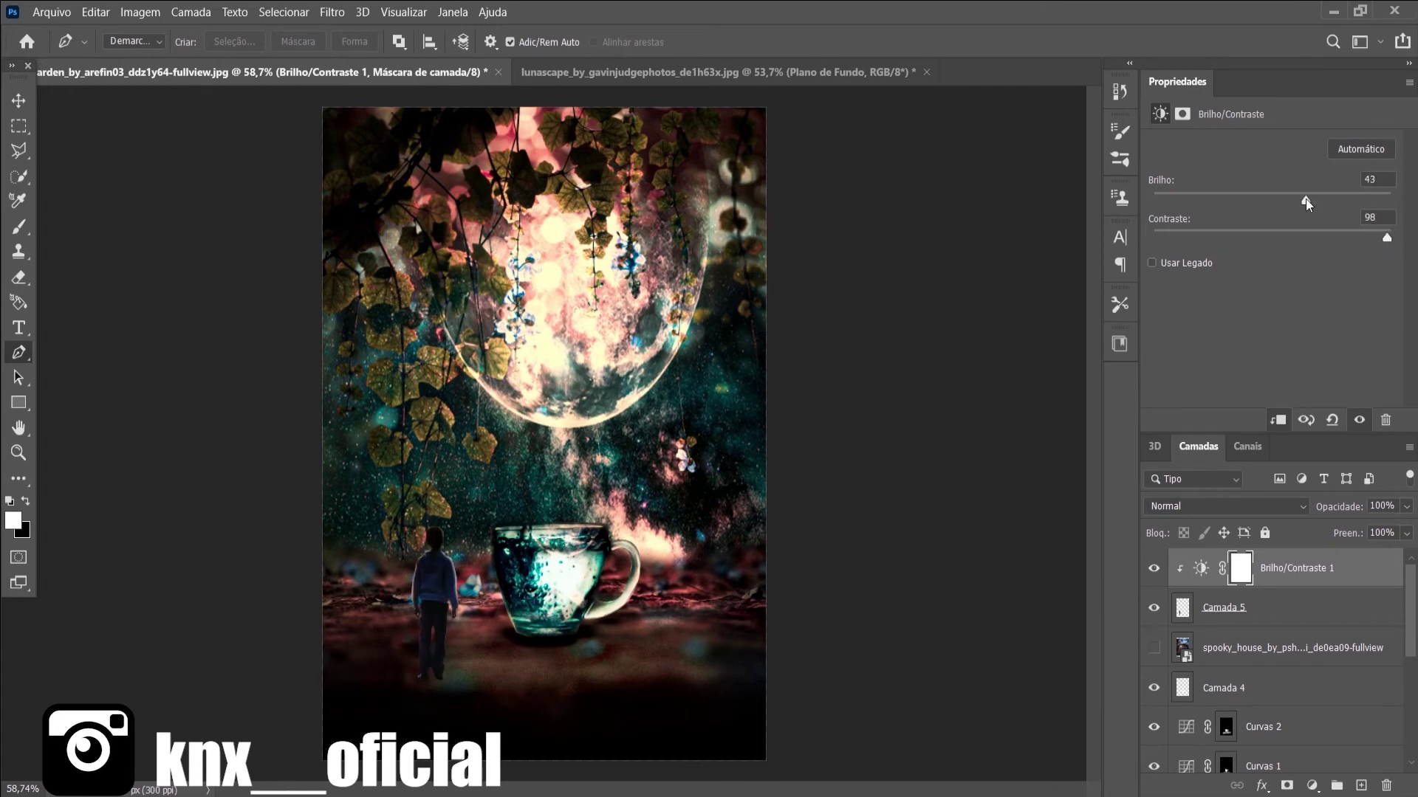
- Add a mask to Camada 5 and set a black brush at full opacity and flow
left_click(1196, 602)
left_click(1287, 786)
key("b")
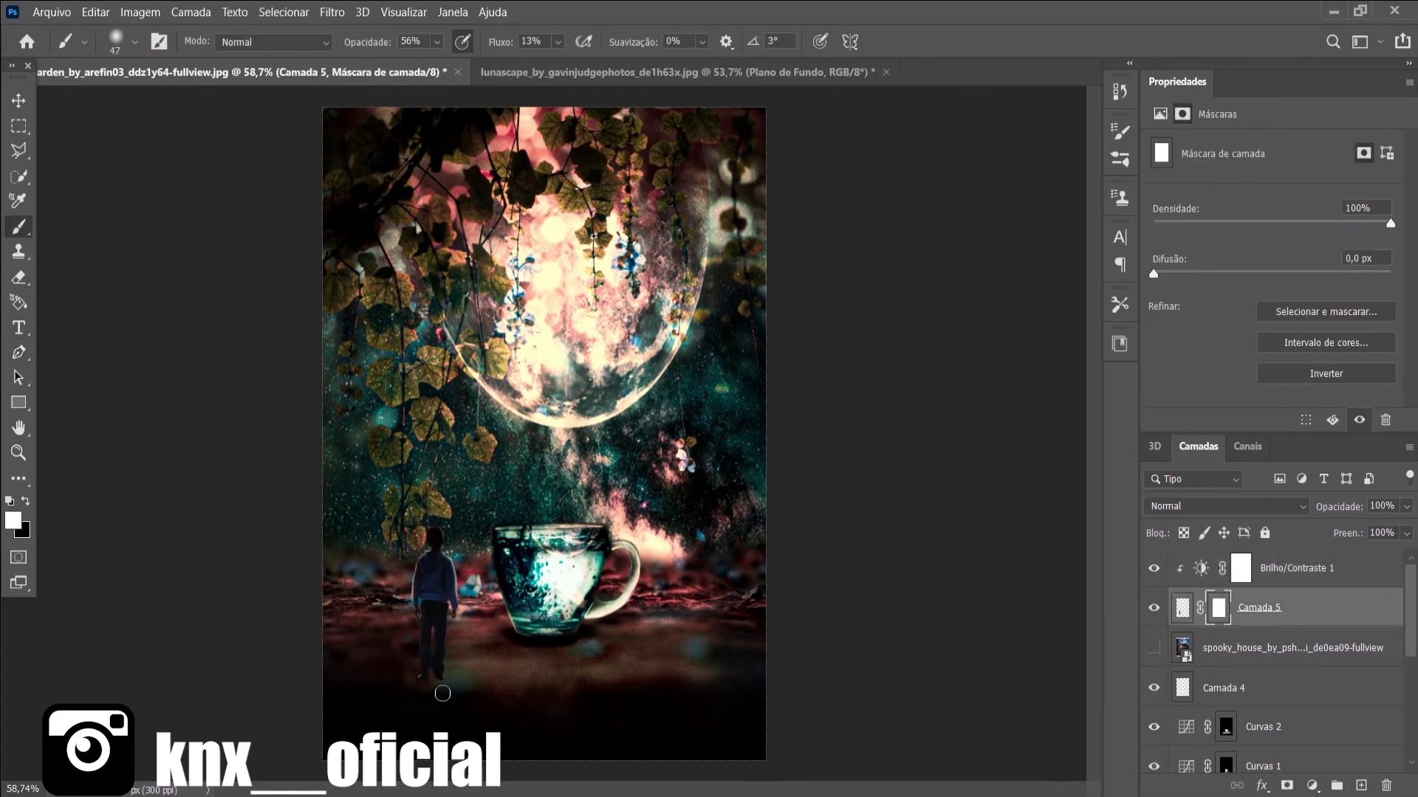
key("x")
key("0")
key("shift+0")
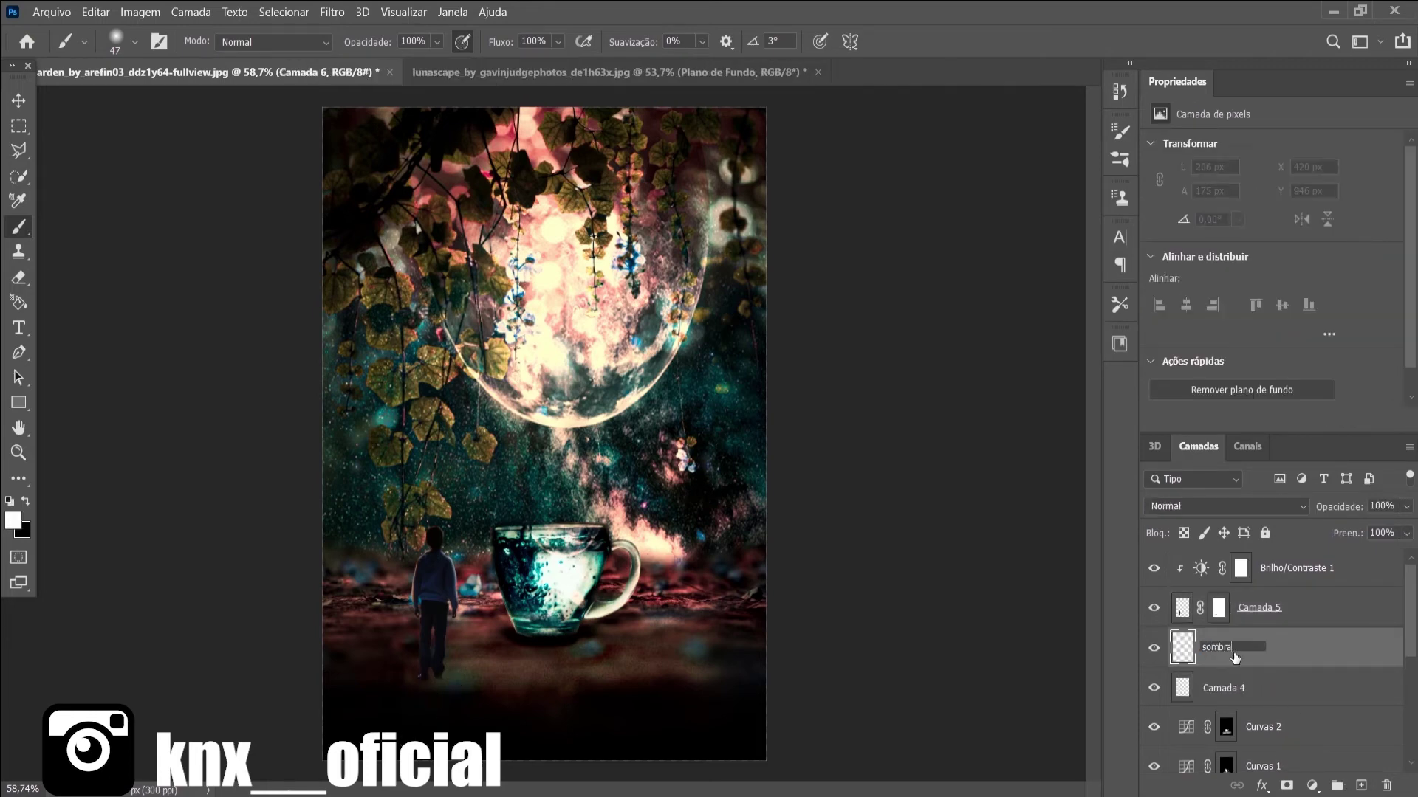
- Paint a soft black shadow under the boy's feet at about 54% opacity
key("x")
left_click(135, 42)
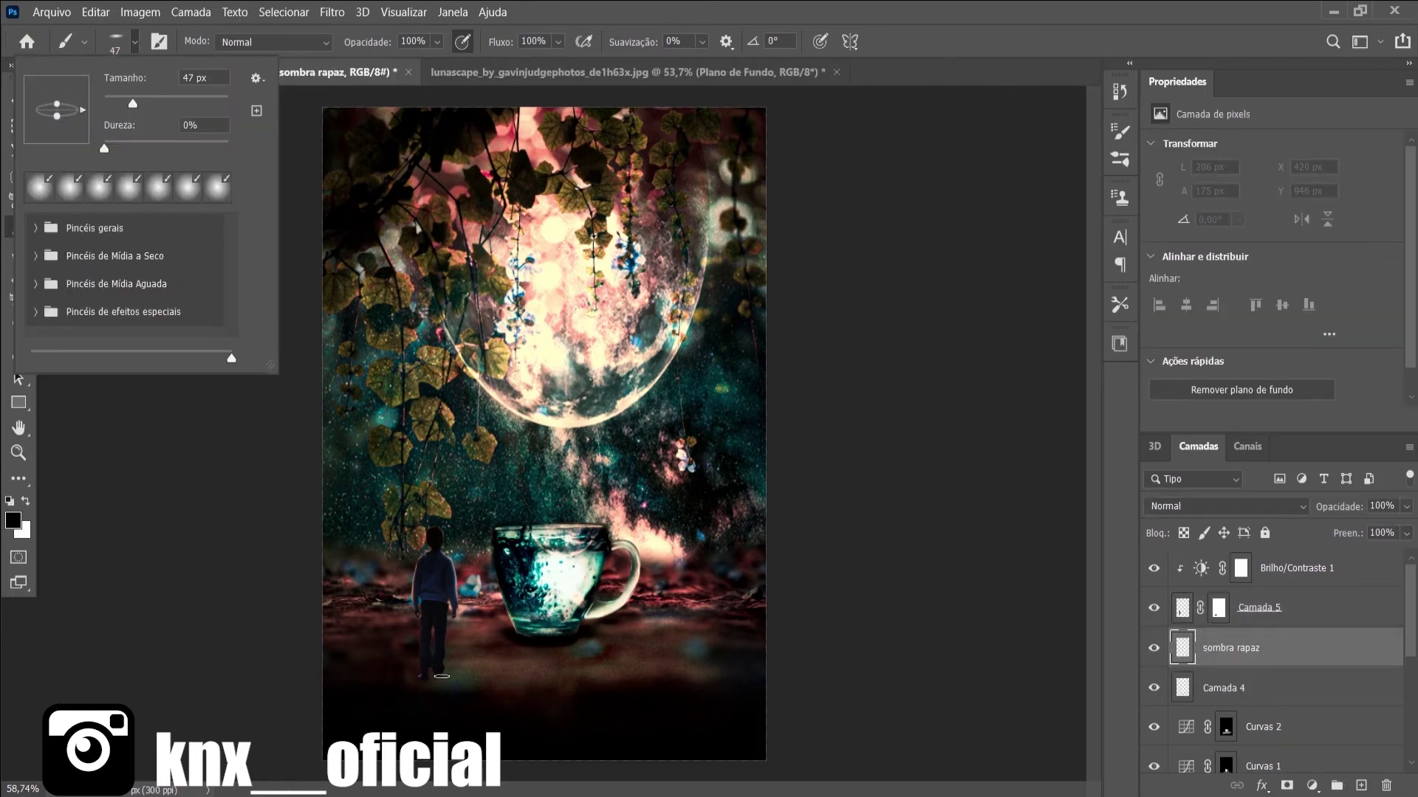
left_click_drag(442, 676, 422, 677)
left_click_drag(1341, 508, 1363, 511)
left_click_drag(440, 682, 450, 676)
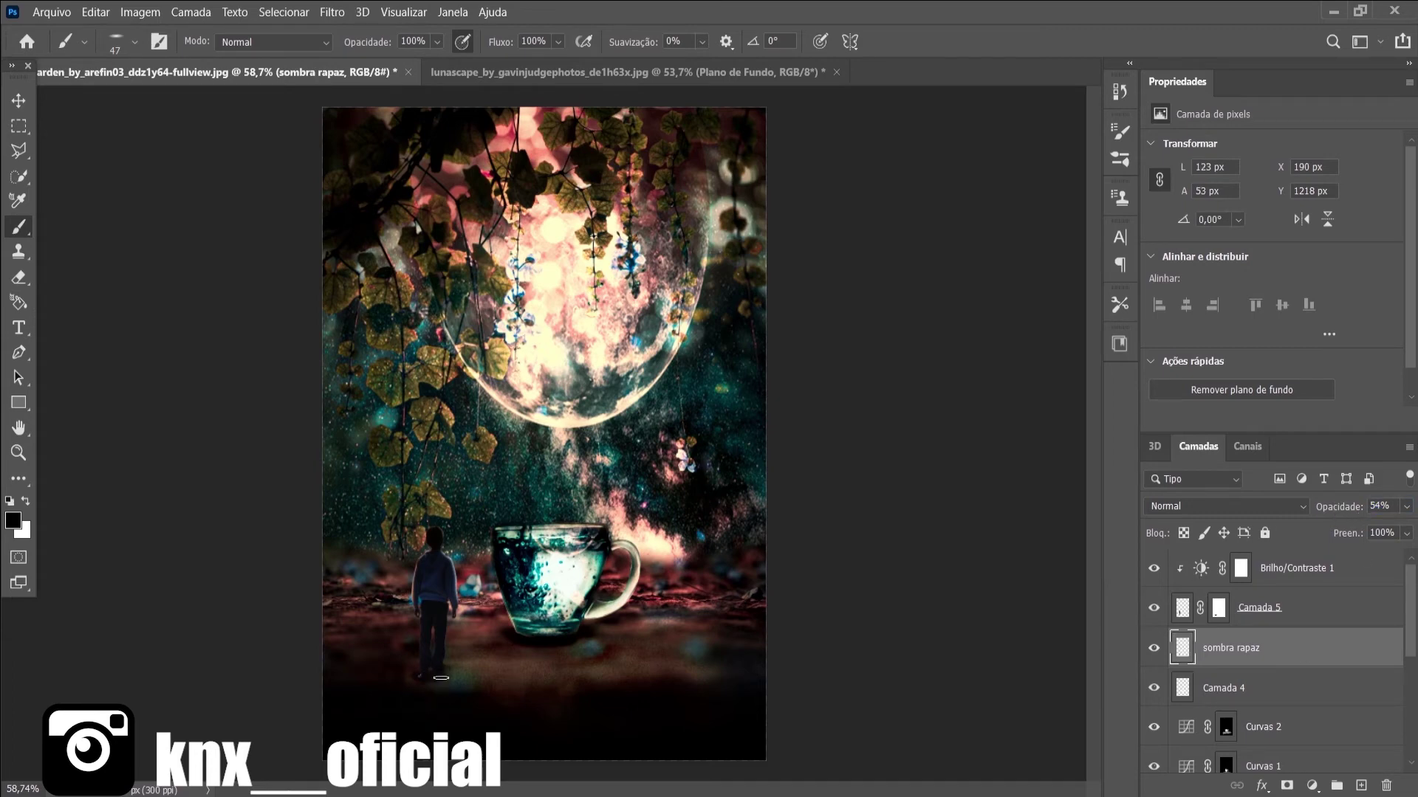
key("ctrl+minus")
key("ctrl+minus")
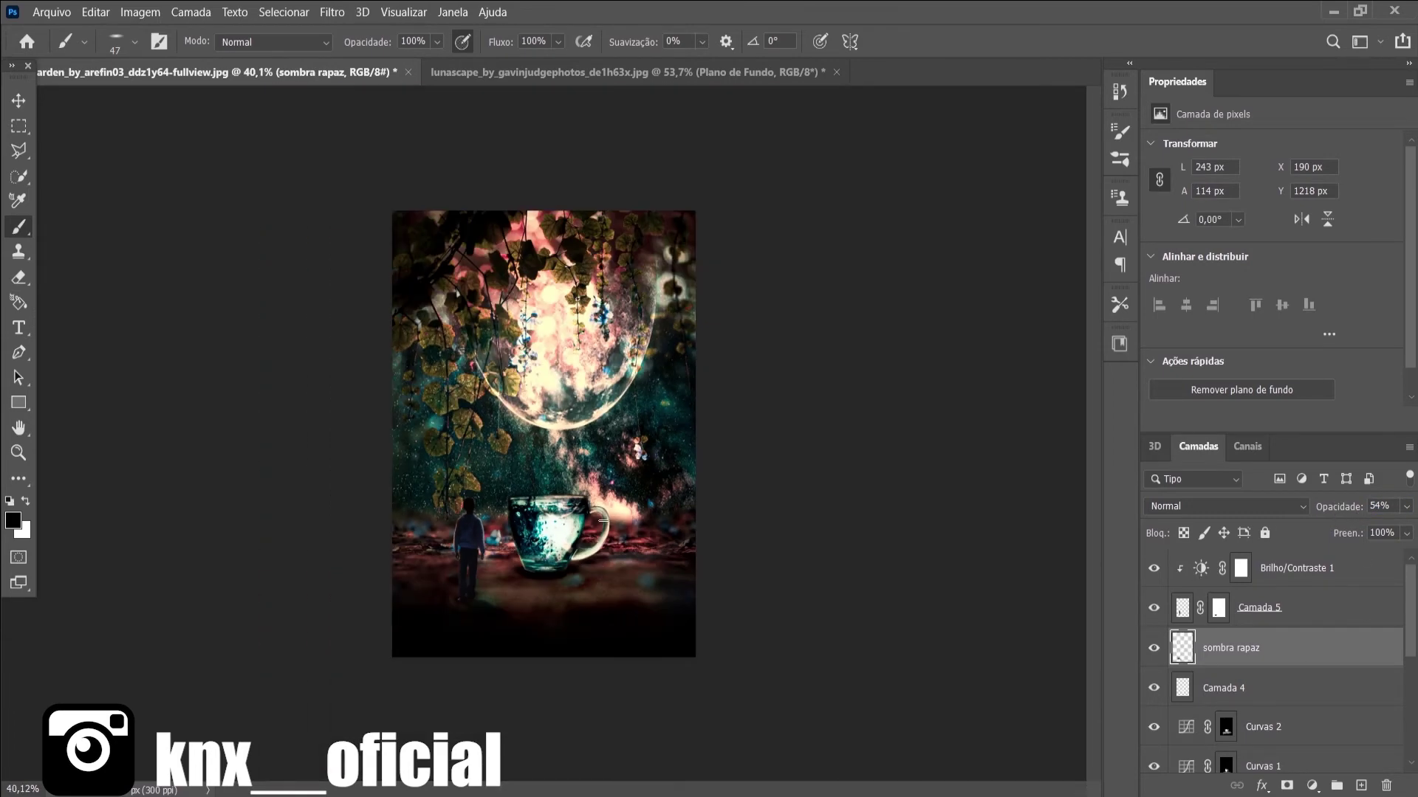
- Open Hue/Saturation on the boy's layer Camada 5 and begin shifting his hue
left_click(1314, 619)
key("ctrl+u")
mouse_move(1120, 293)
left_mouse_down()
mouse_move(1155, 289)
mouse_move(1079, 291)
mouse_move(1170, 288)
mouse_move(1013, 295)
mouse_move(1109, 288)
left_mouse_up()
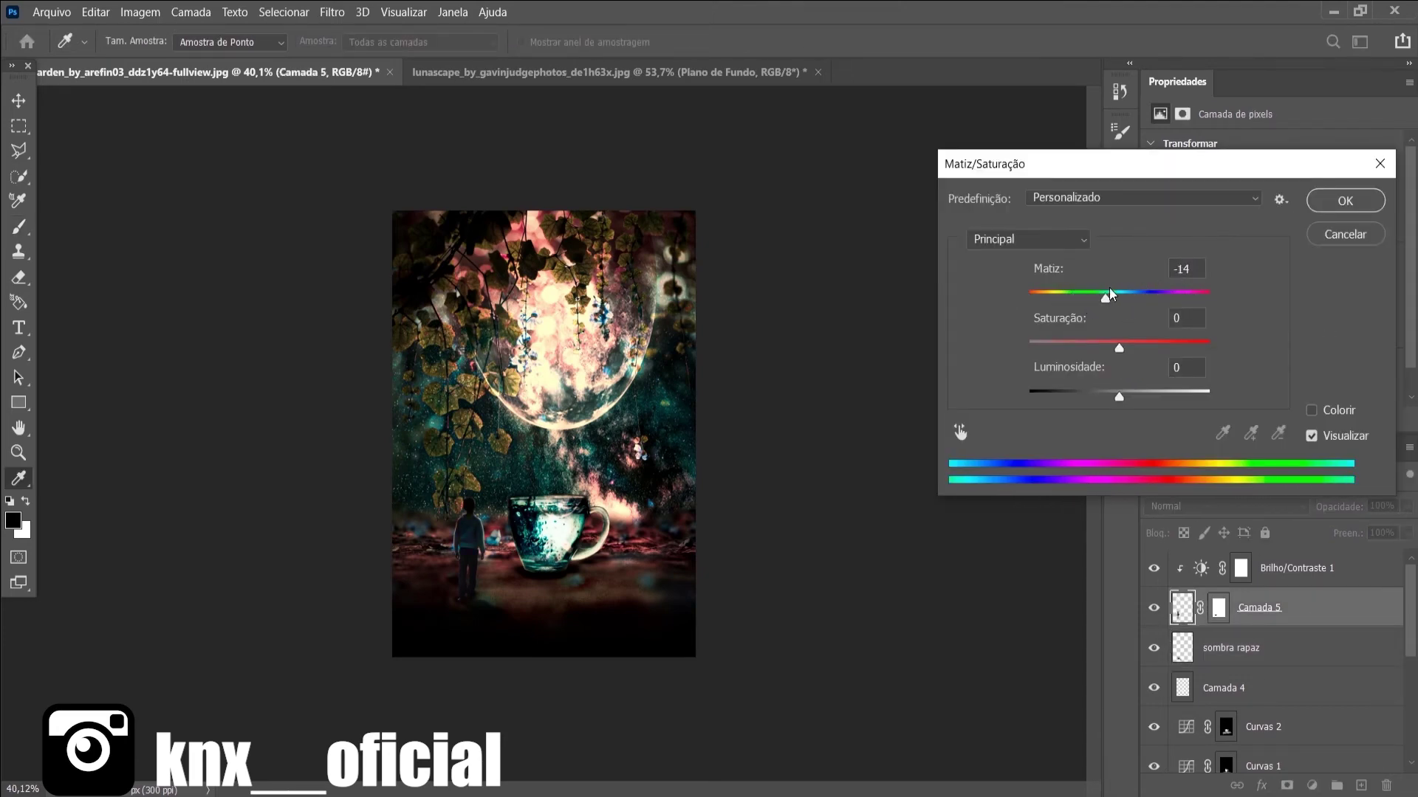
- Shift the boy's hue and saturation, lower his lightness, and apply the change
left_click_drag(1118, 347, 1061, 352)
left_click_drag(1119, 397, 1106, 397)
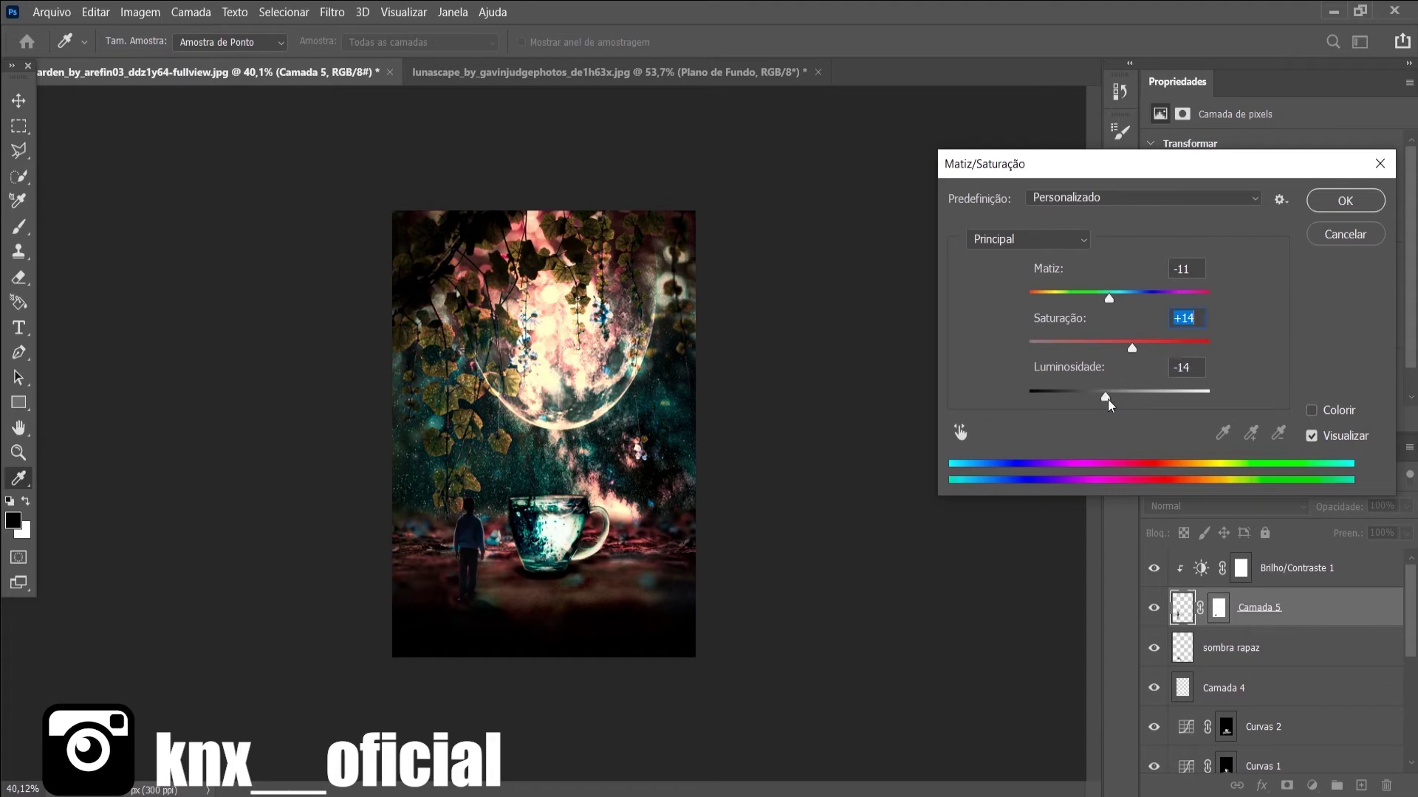
key("Return")
key("b")
- Move the boy and his sombra rapaz shadow together slightly to the right
left_click(1231, 648, "ctrl")
key("ctrl+t")
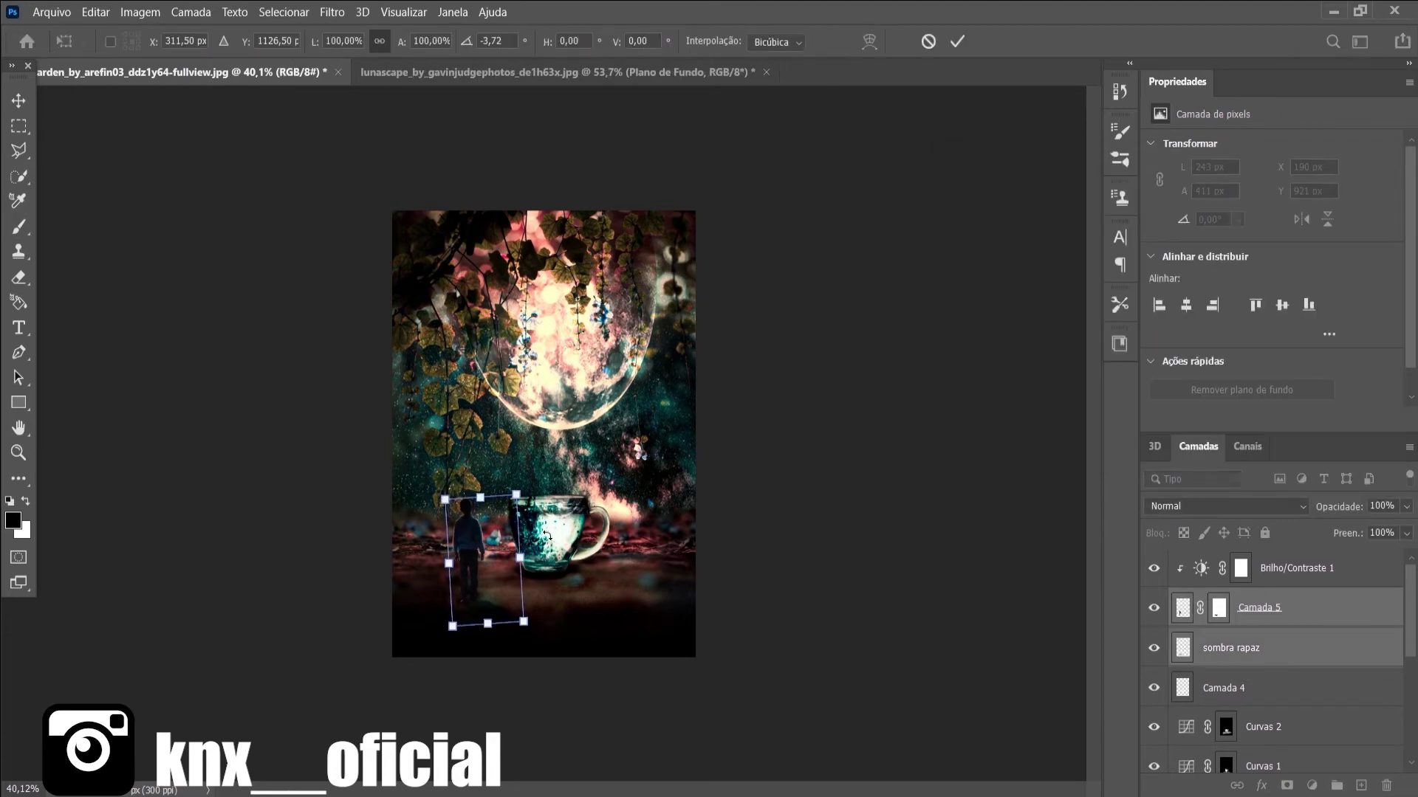
key("Return")
key("ctrl+t")
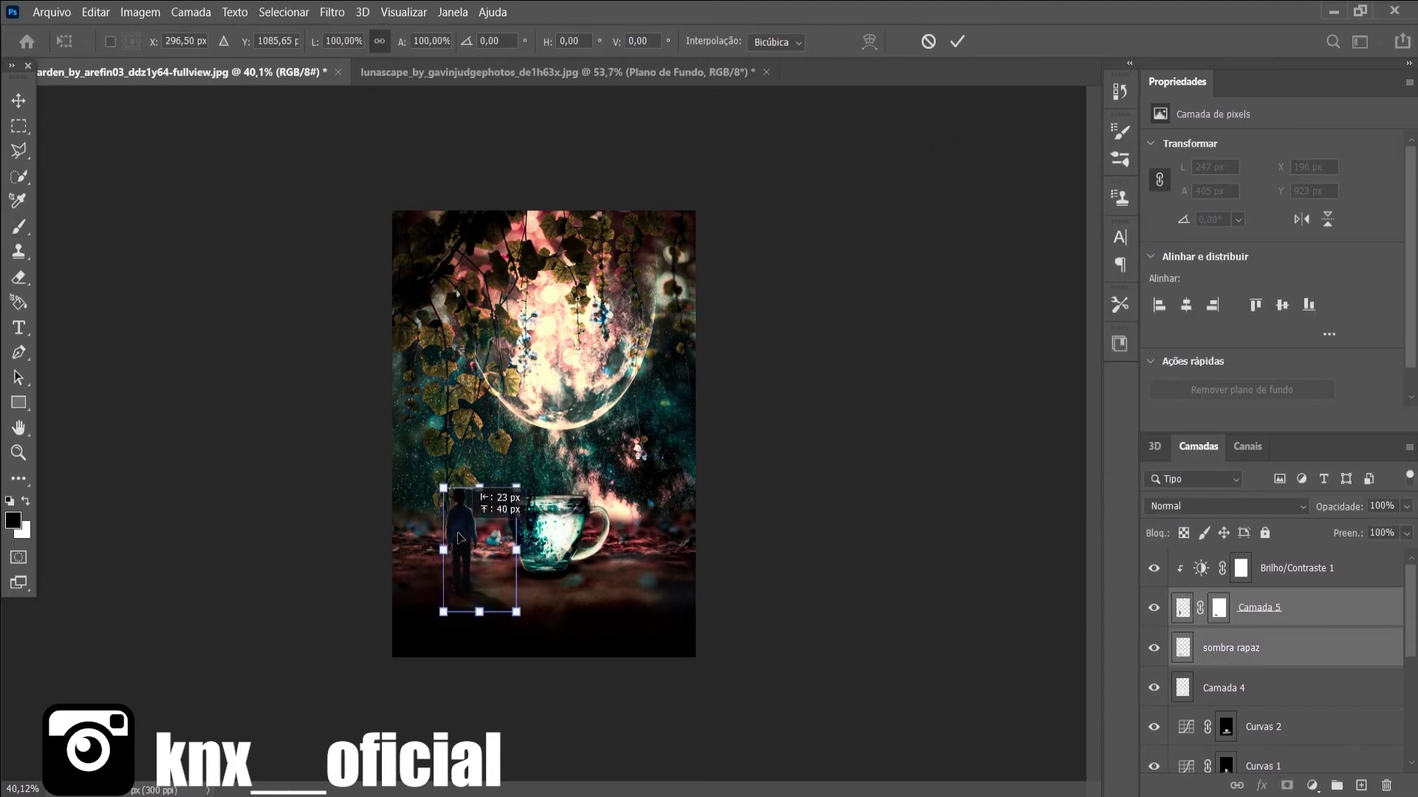
left_click_drag(467, 550, 478, 548)
key("Return")
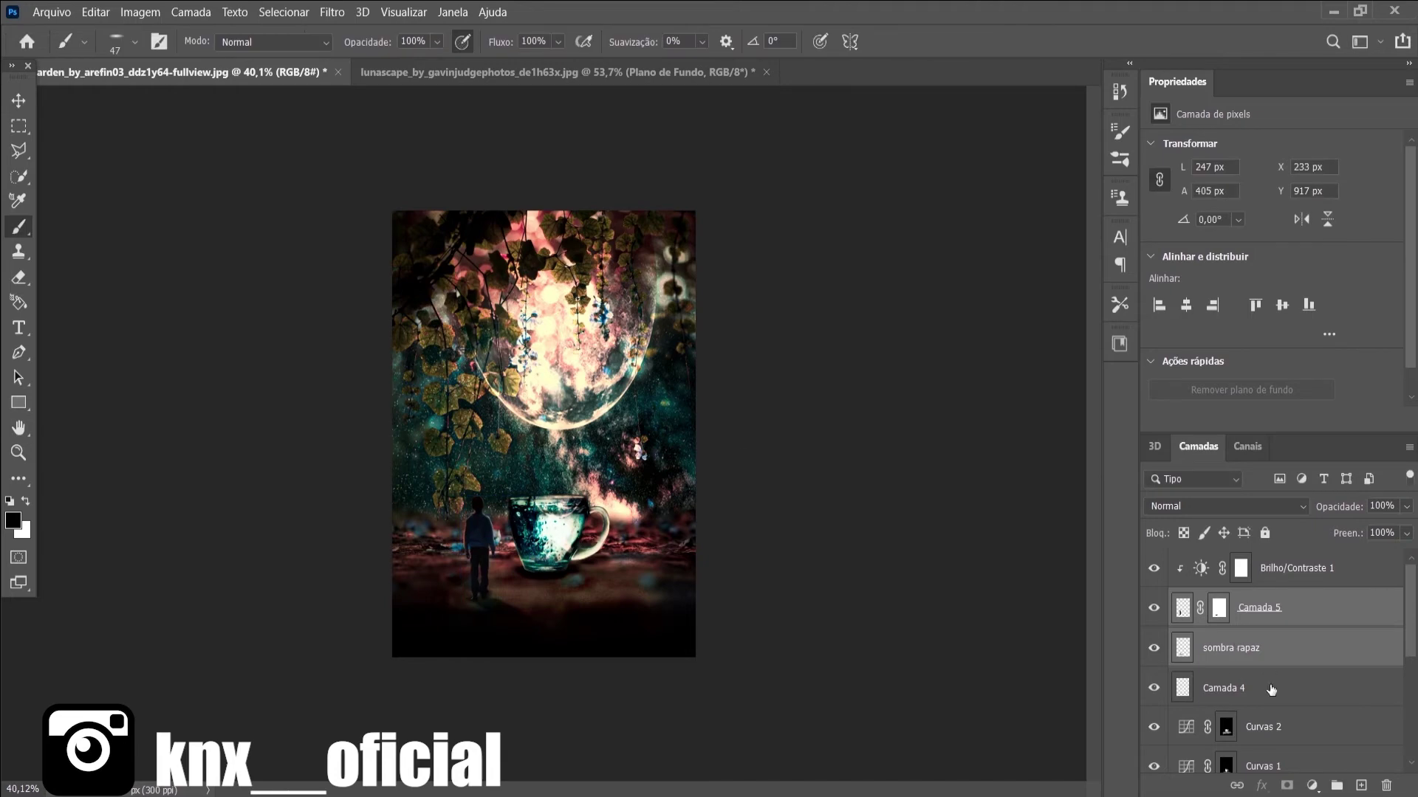
- Stamp all visible layers into a new merged layer, Camada 6
left_click(1271, 690)
left_click(1256, 648)
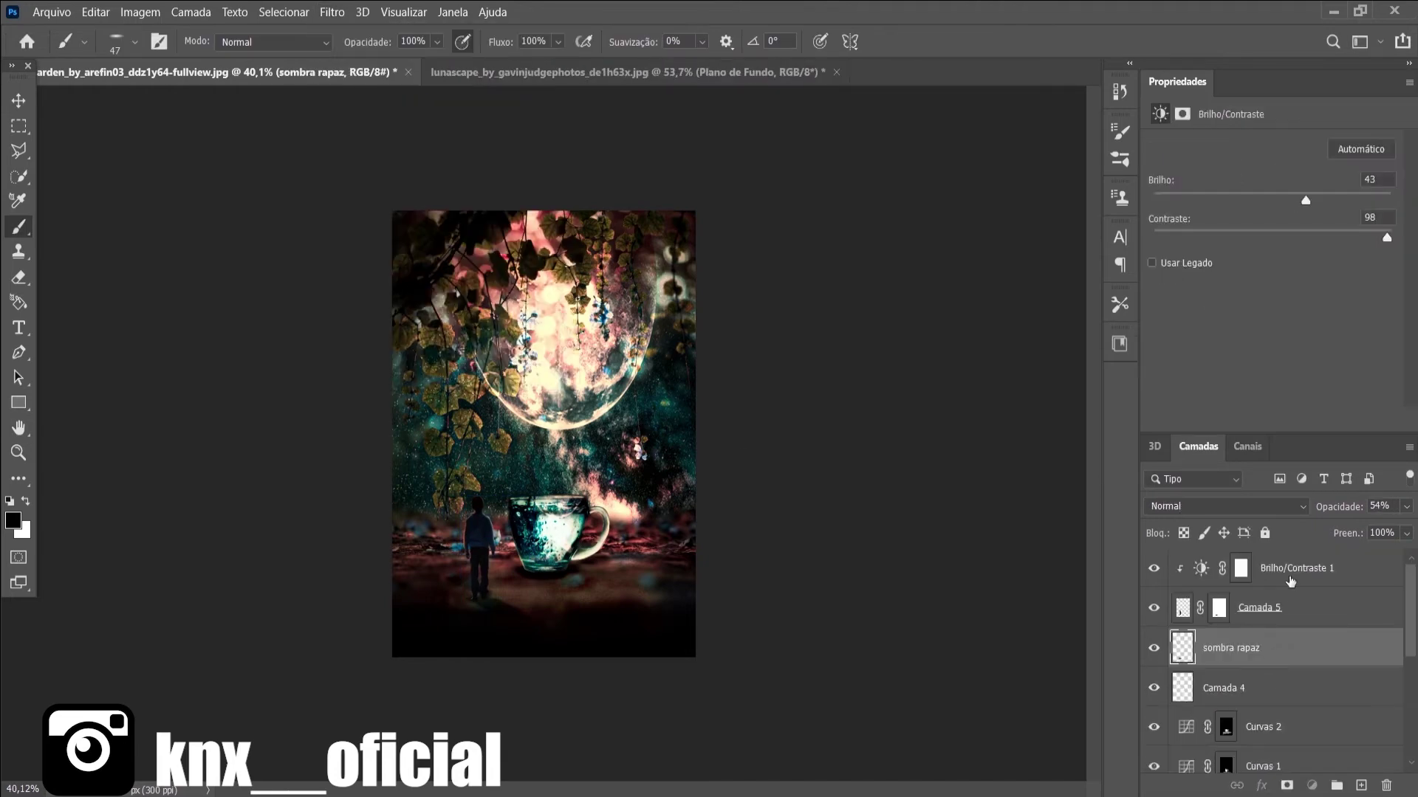
key("ctrl+shift+alt+e")
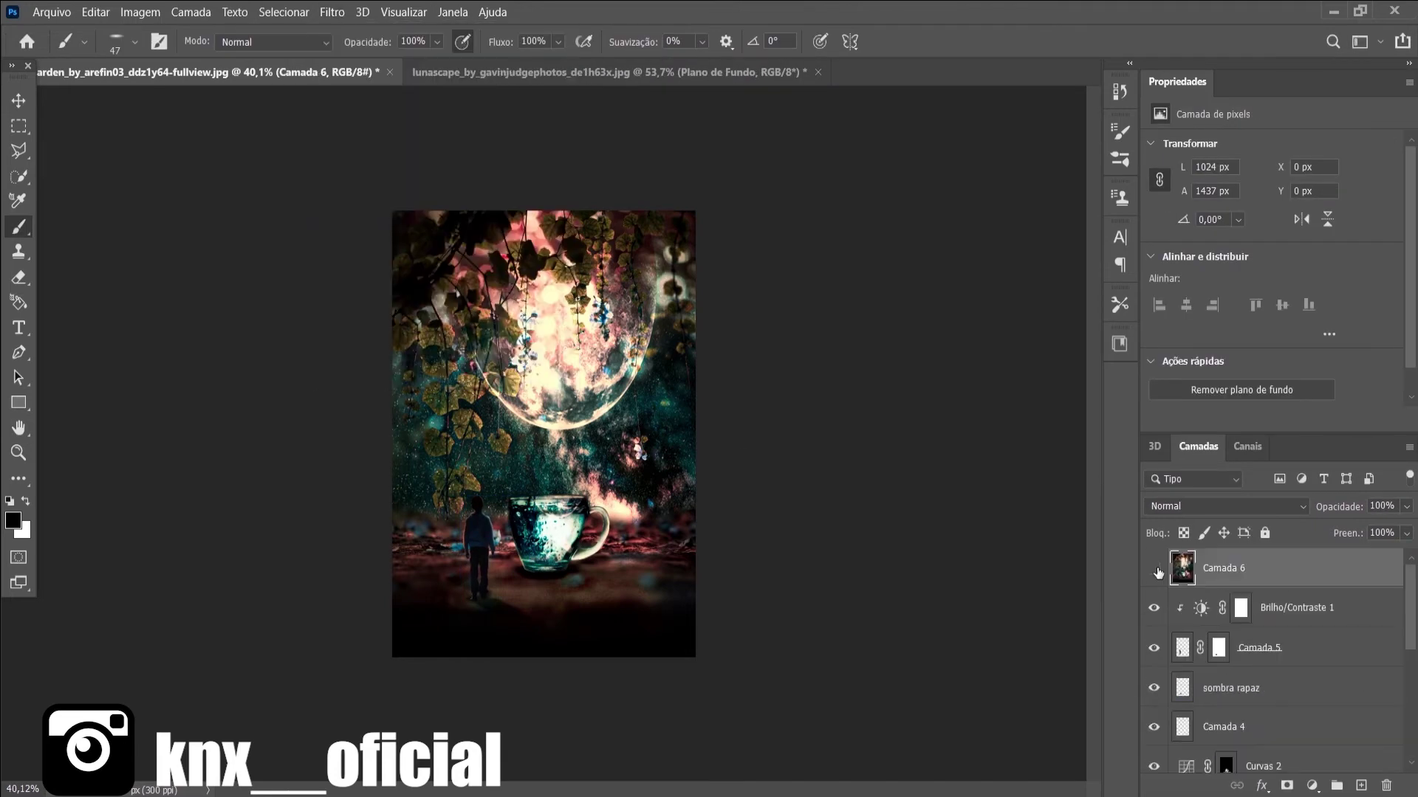
- Apply the Camera Raw Contraste quente preset to the merged Camada 6
mouse_move(1158, 573)
left_mouse_down()
mouse_move(1160, 761)
mouse_move(1154, 569)
left_mouse_up()
left_click(332, 12)
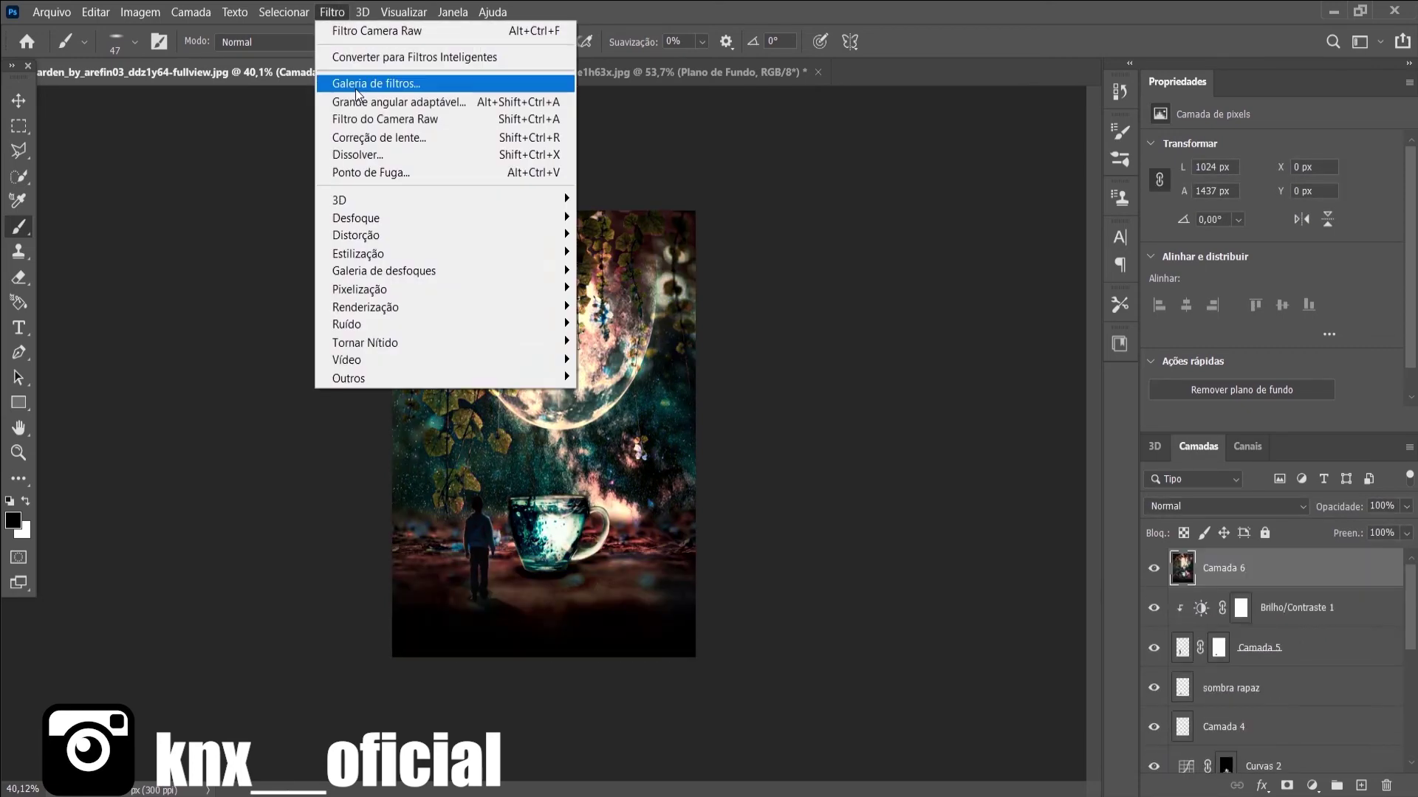
left_click(384, 119)
left_click(1198, 234)
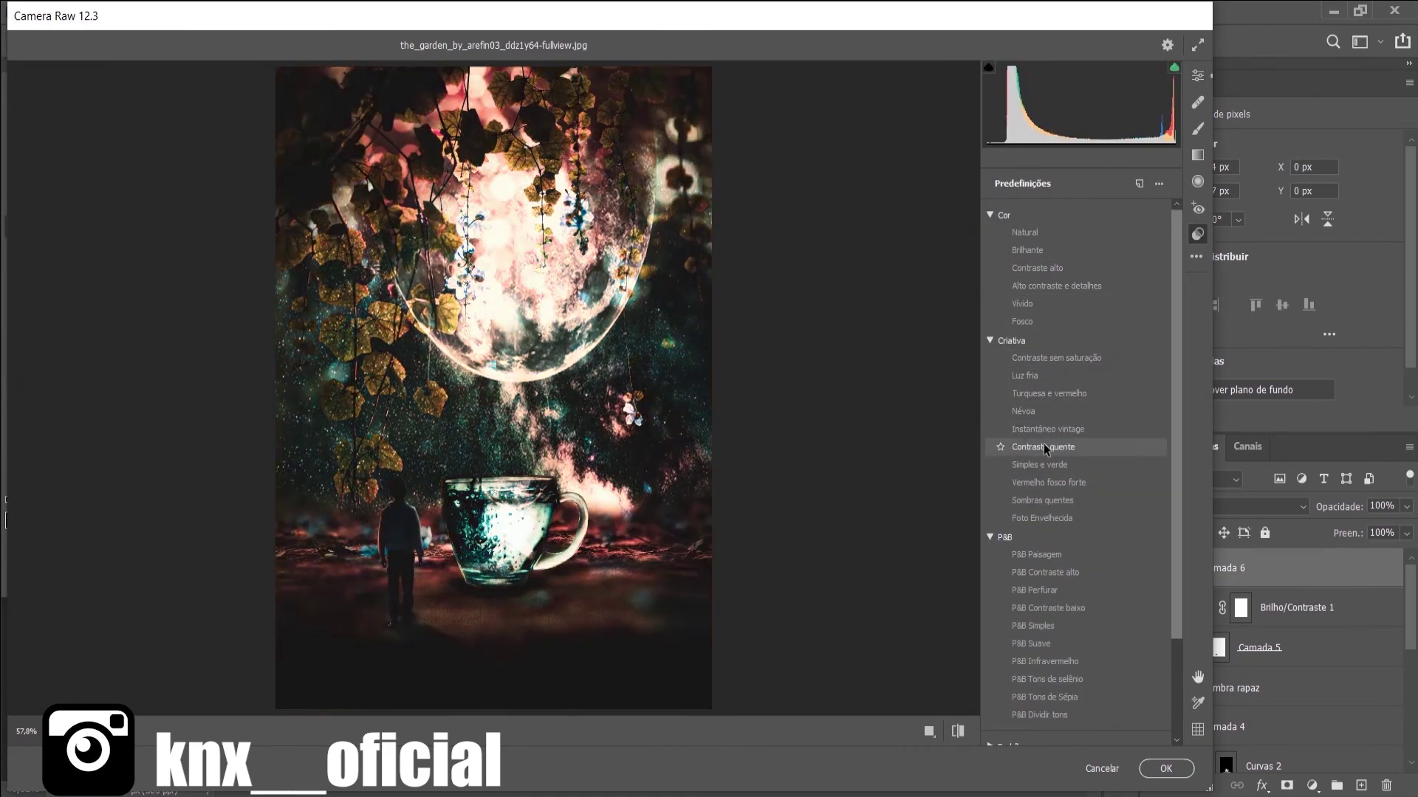
left_click(1043, 447)
key("Return")
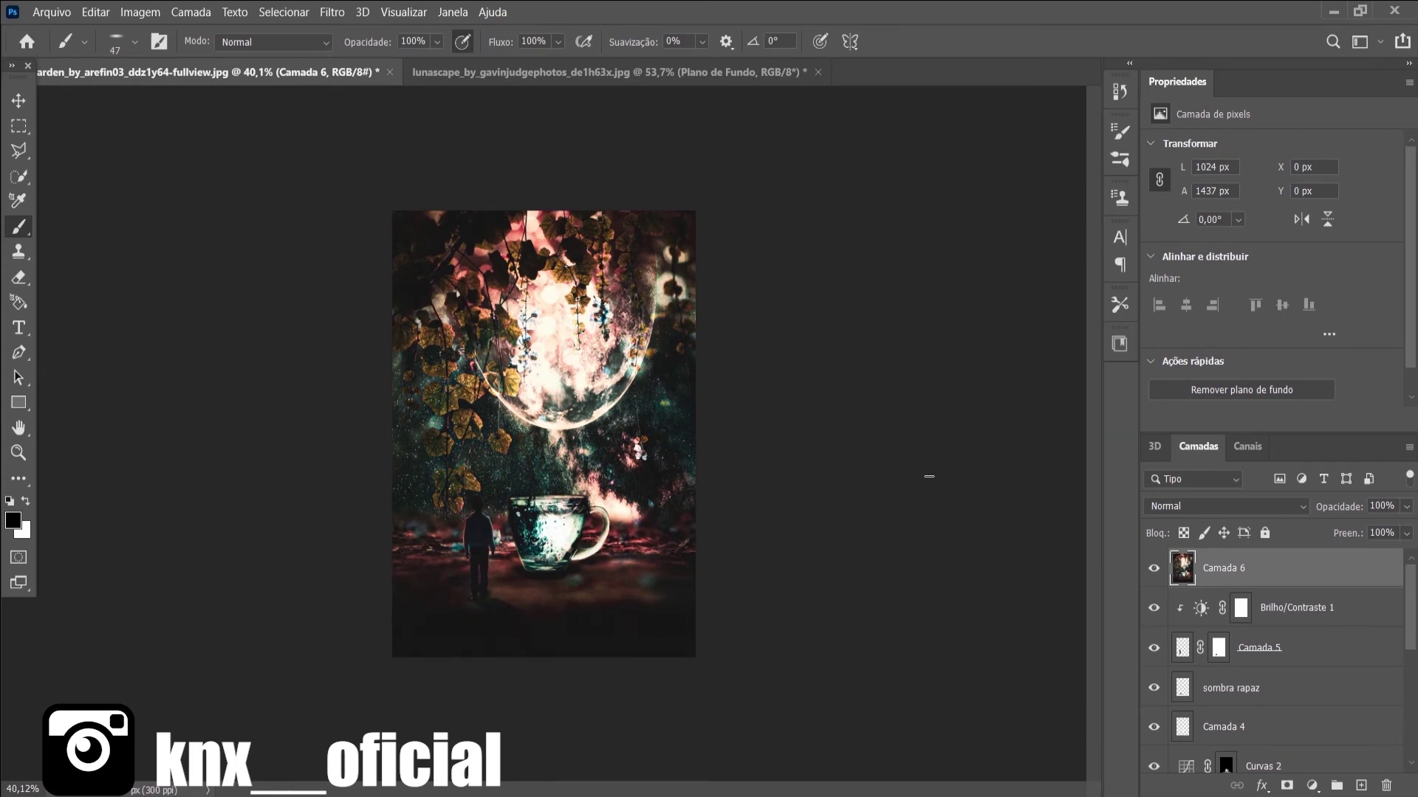
left_click(1362, 787)
- Add a Hue/Saturation adjustment layer with raised lightness and hue shifted toward pink
key("ctrl+z")
left_click(1312, 785)
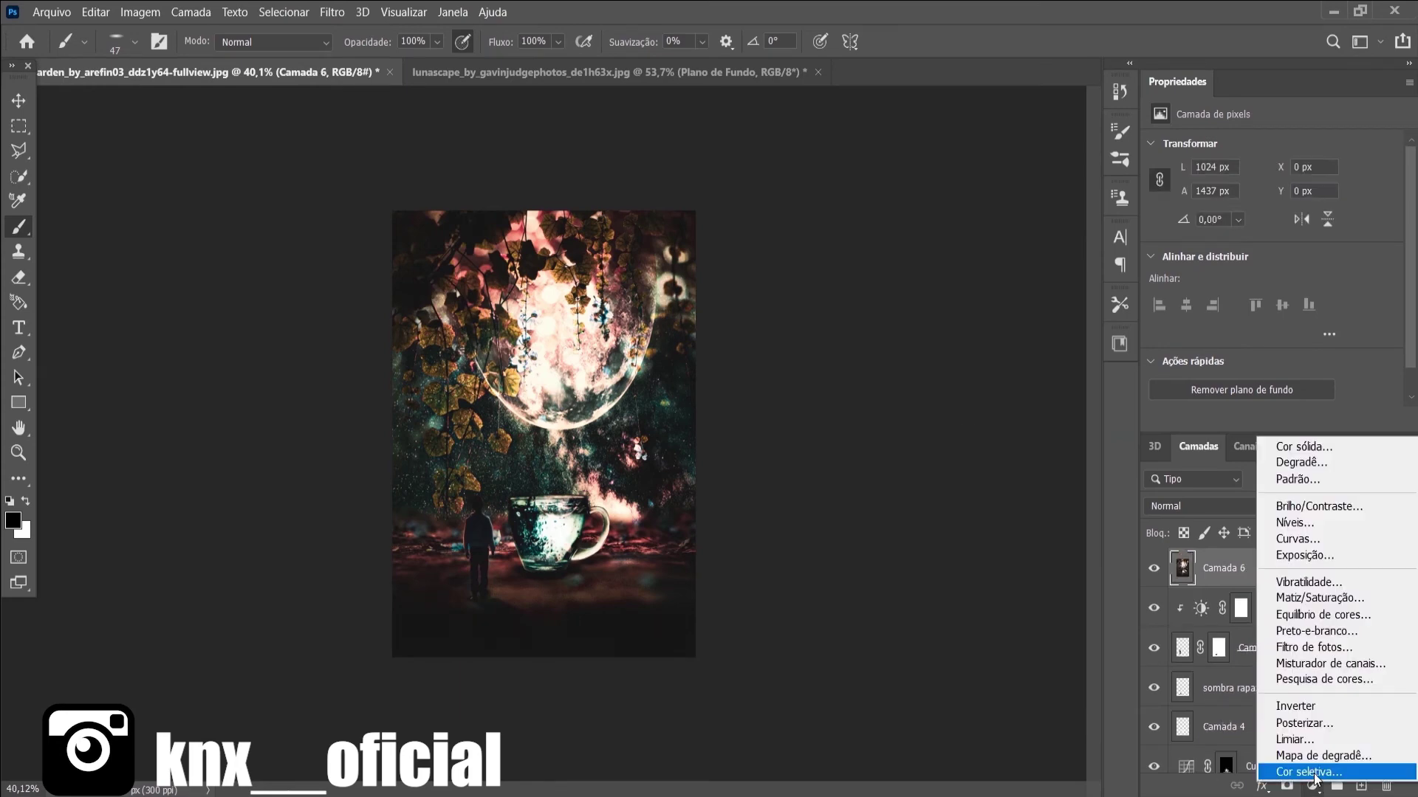
left_click(1321, 598)
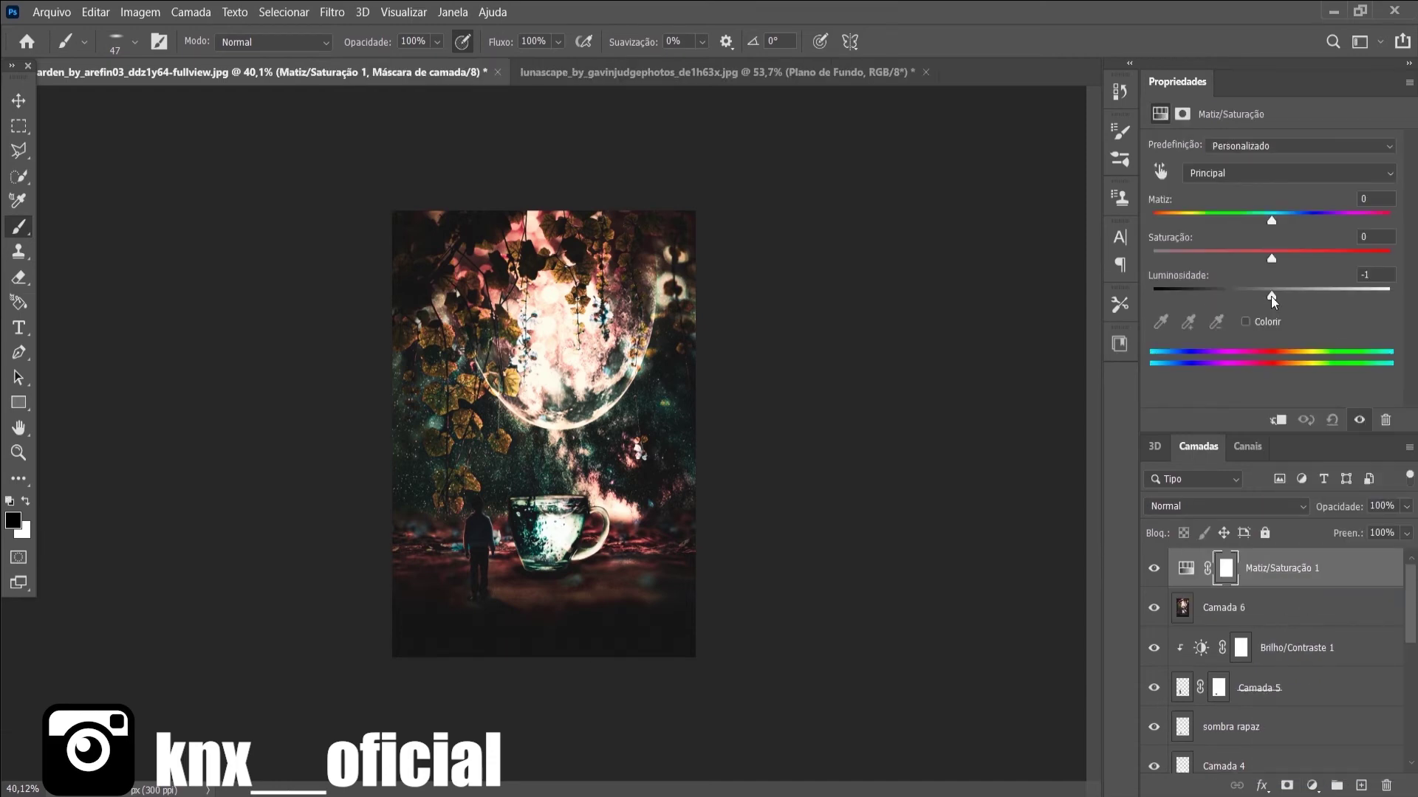
left_click_drag(1270, 296, 1291, 294)
left_click_drag(1272, 222, 1235, 220)
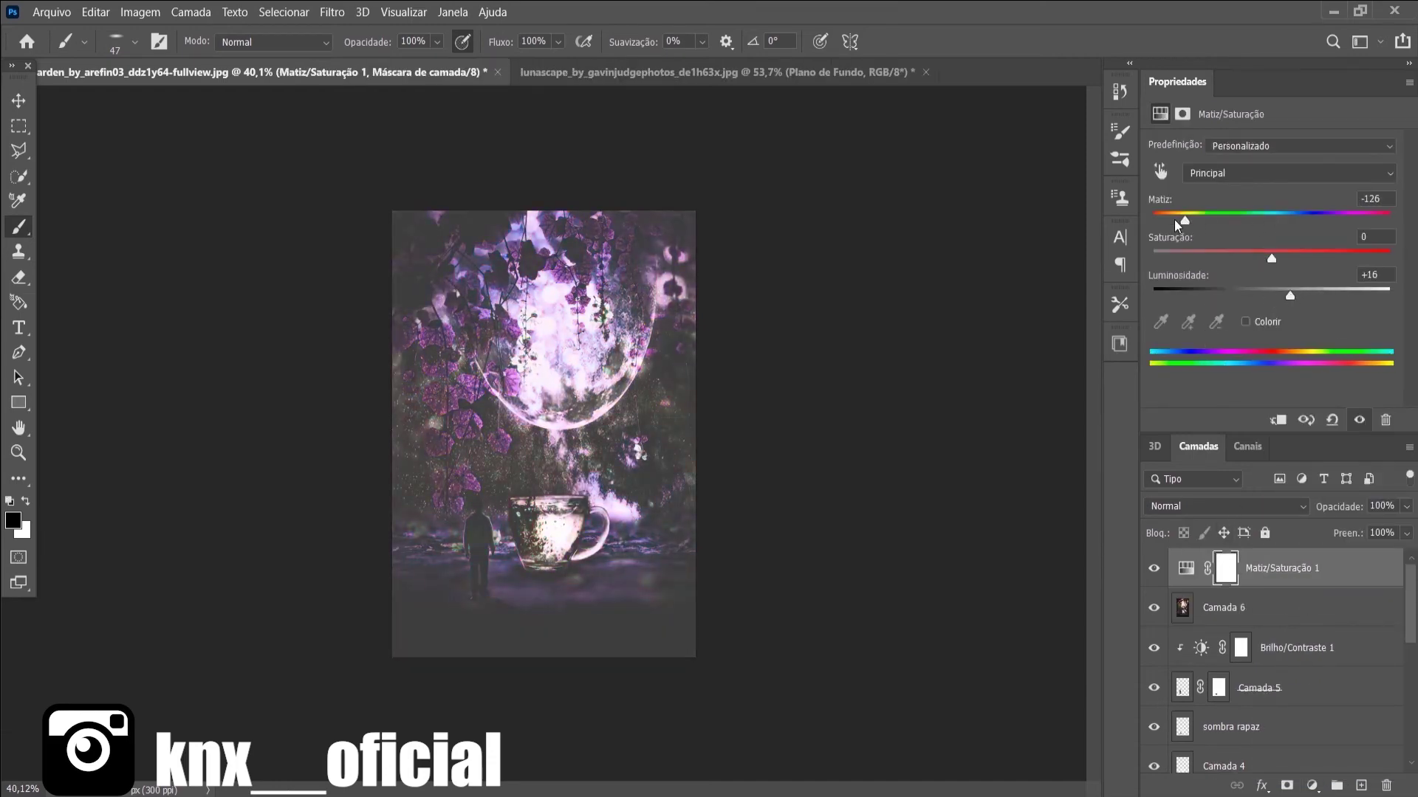
- Invert the adjustment's mask and paint it white along the boy's arm with a smaller brush
key("ctrl+i")
scroll(510, 482, "up", 3)
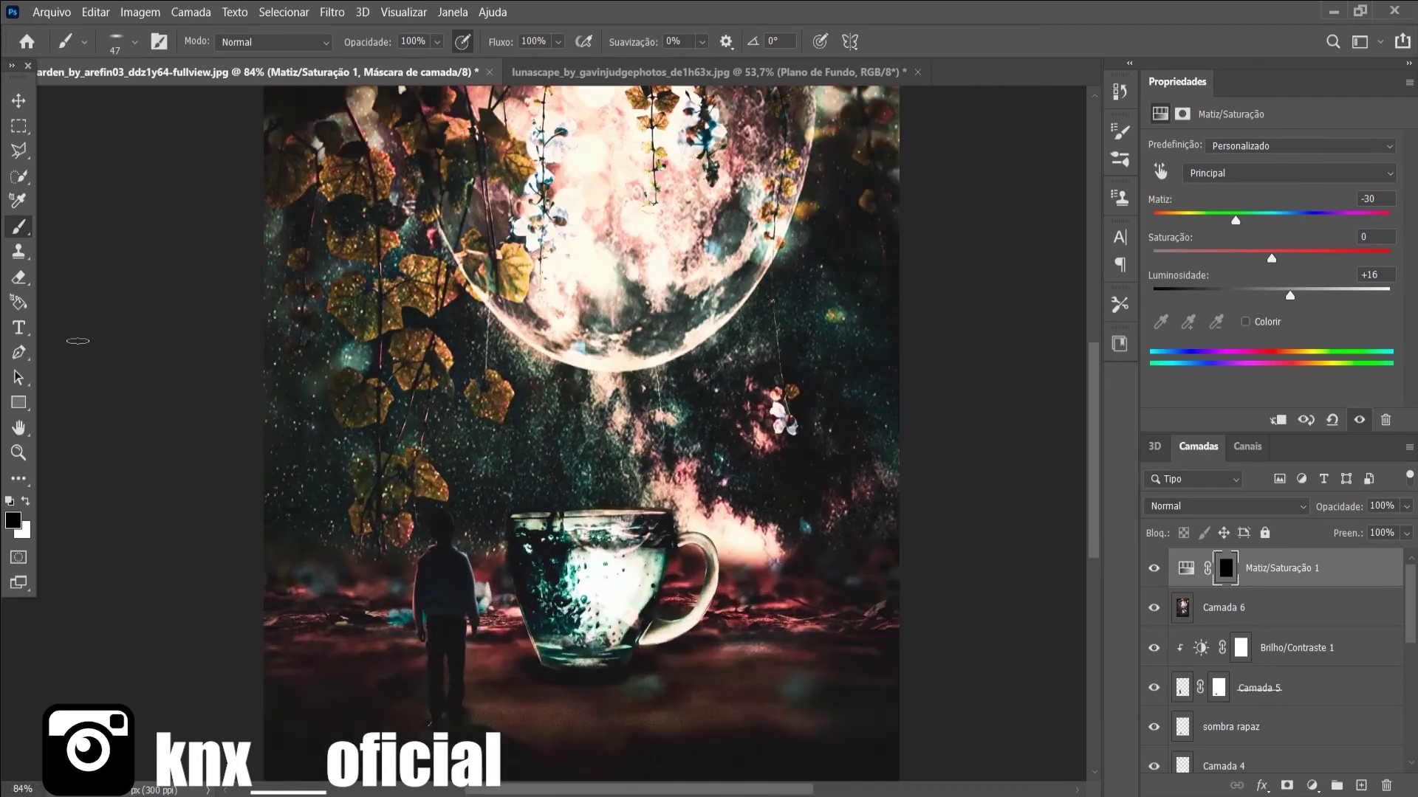
key("x")
left_click(134, 43)
key("Return")
left_click_drag(470, 566, 415, 635)
key("x")
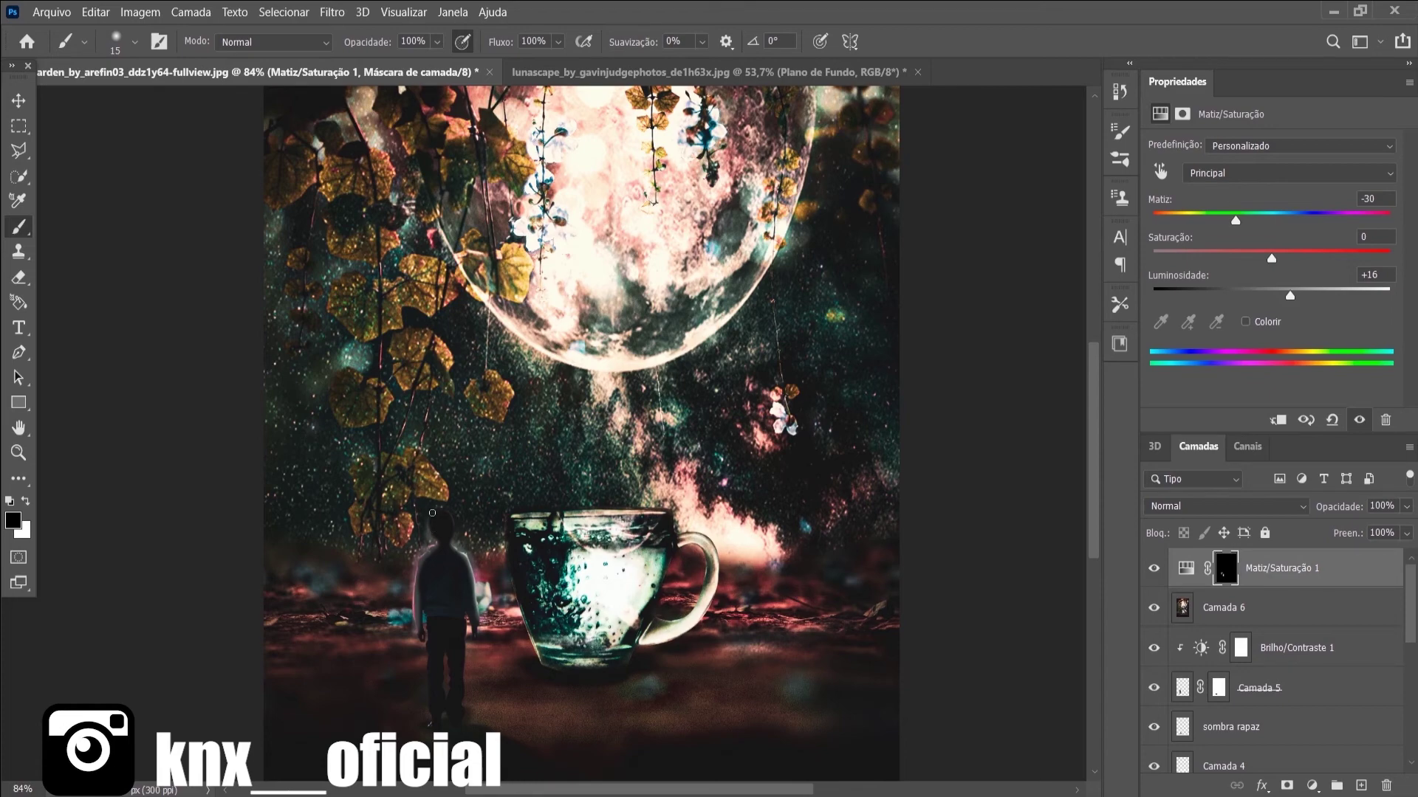
scroll(429, 563, "down", 2)
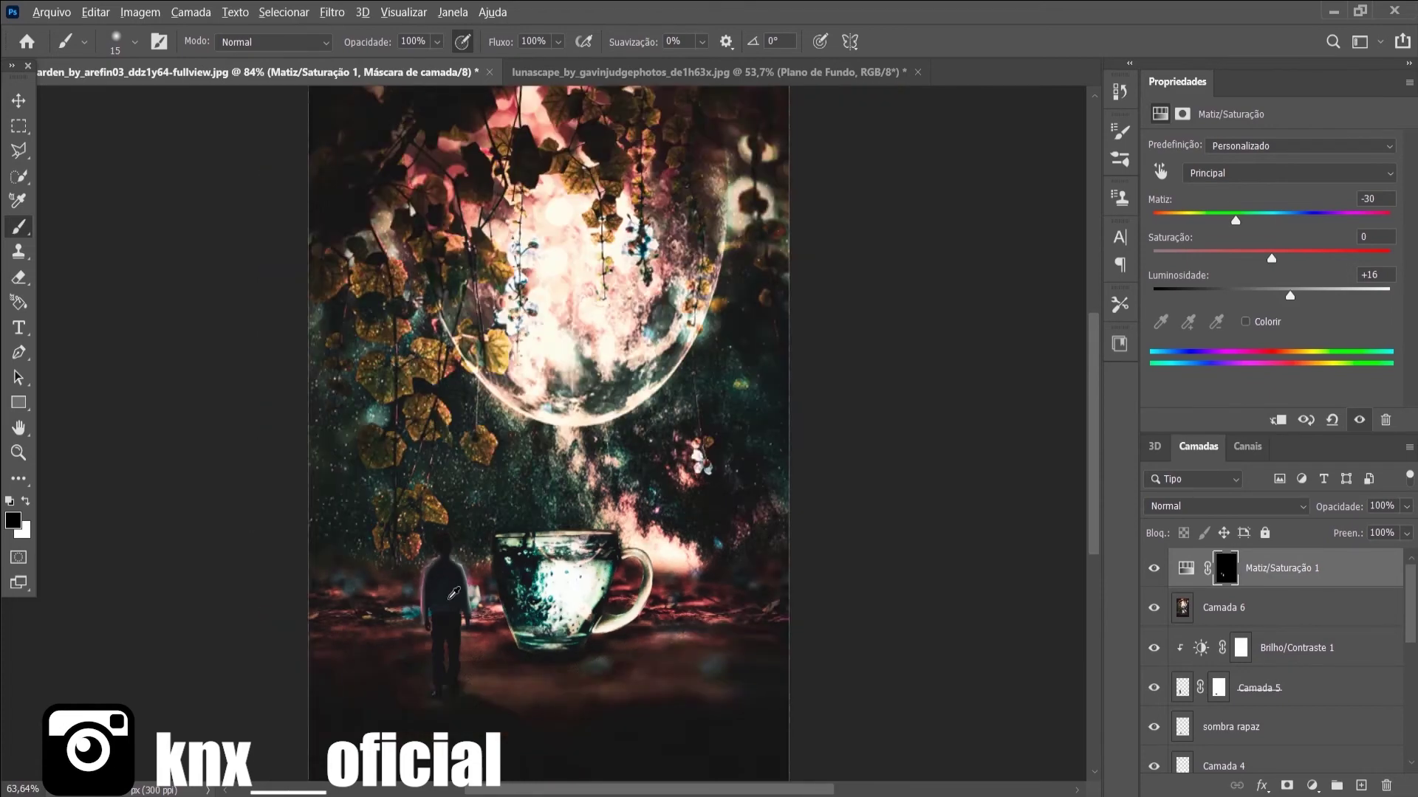
scroll(428, 564, "down", 2)
scroll(423, 634, "up", 5)
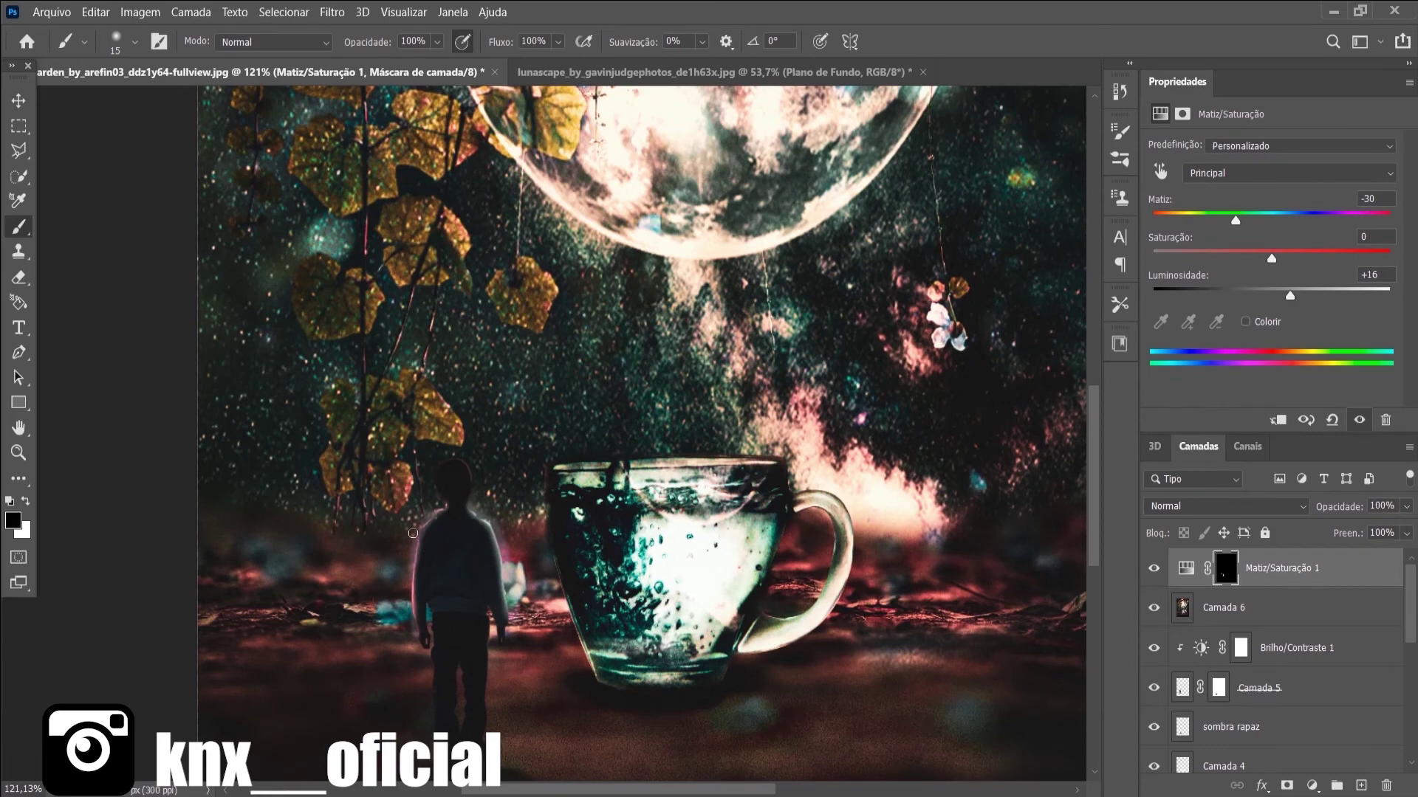
- Tick Colorize and adjust the tint's hue and saturation
left_click(1246, 322)
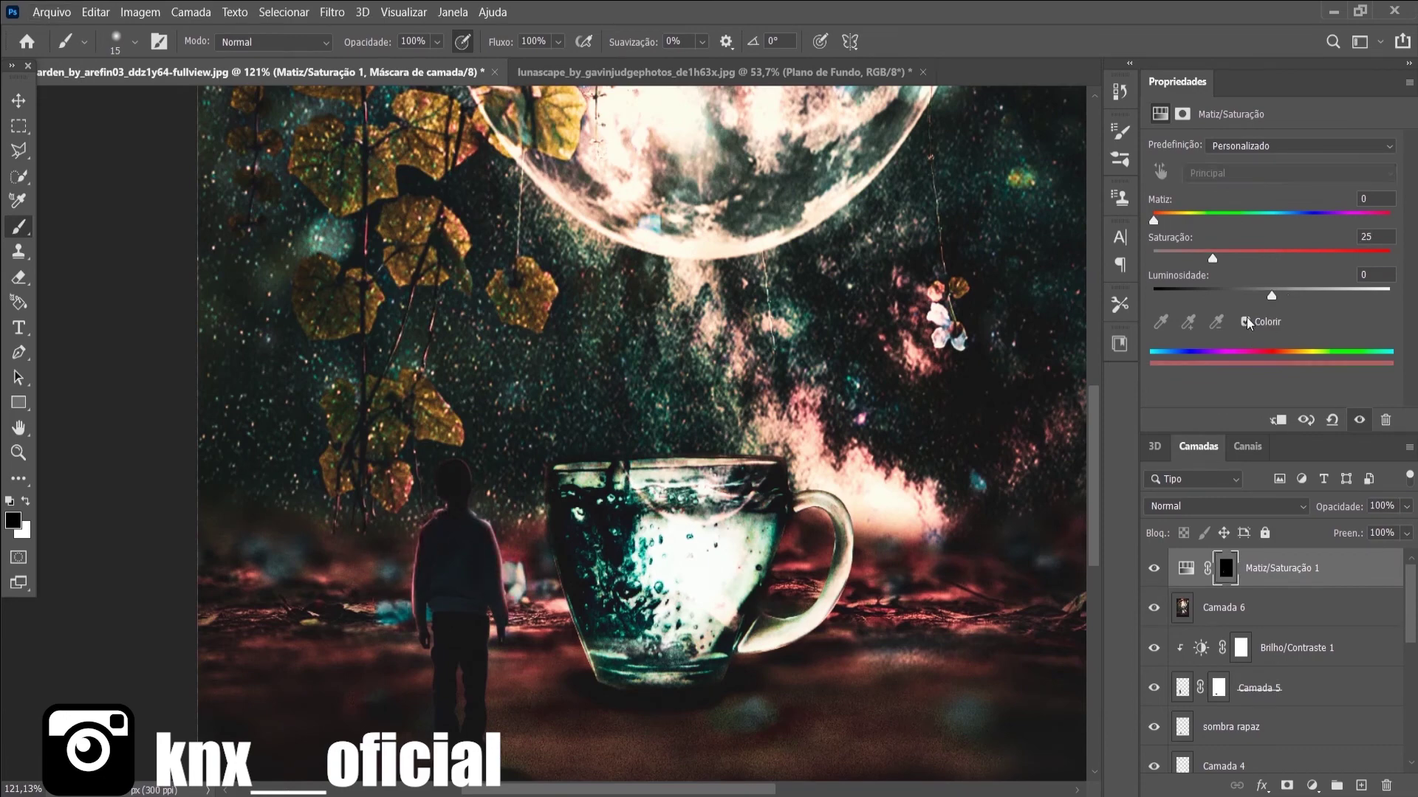
key("ctrl+0")
left_click_drag(1290, 296, 1254, 297)
scroll(836, 488, "down", 2)
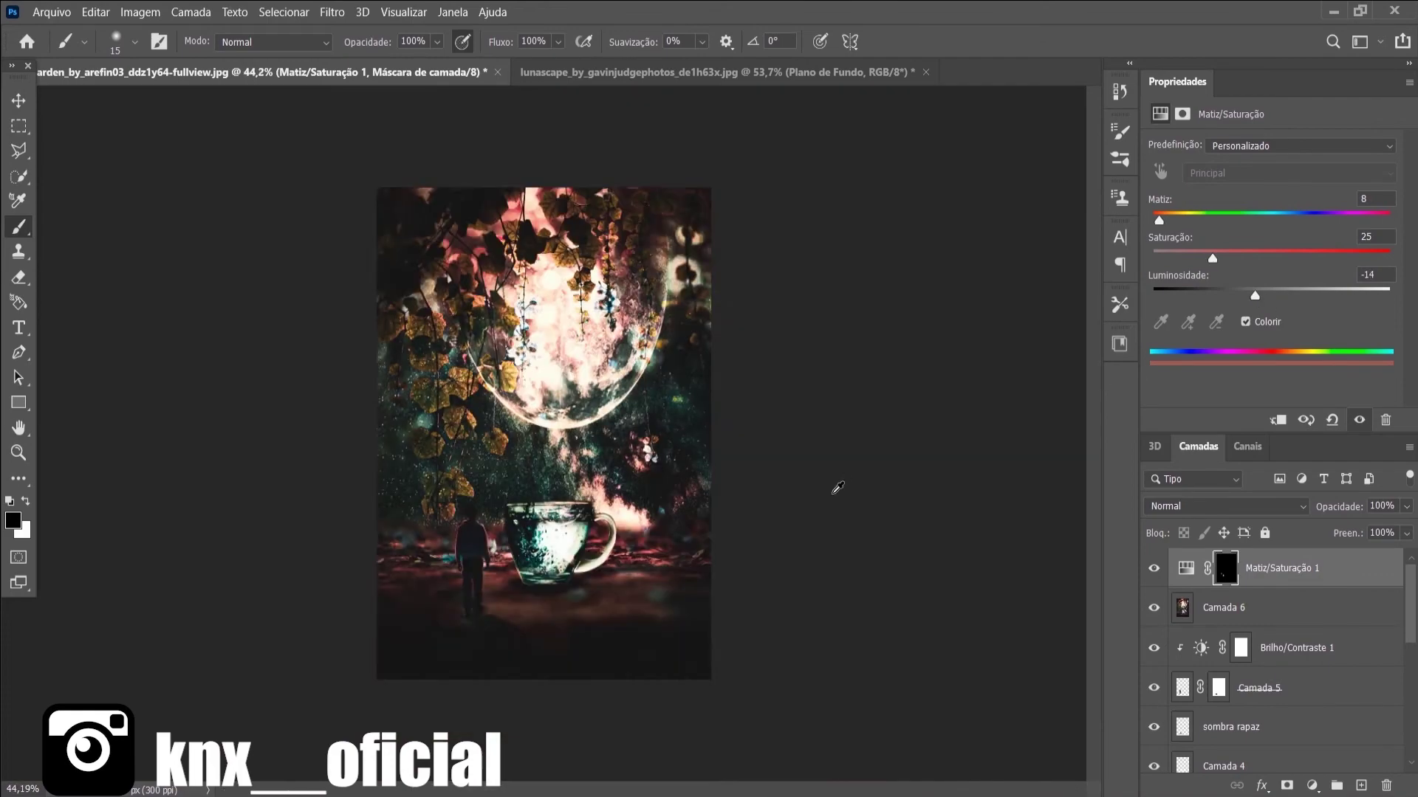
scroll(813, 510, "up", 1)
scroll(780, 541, "down", 2)
scroll(779, 541, "up", 2)
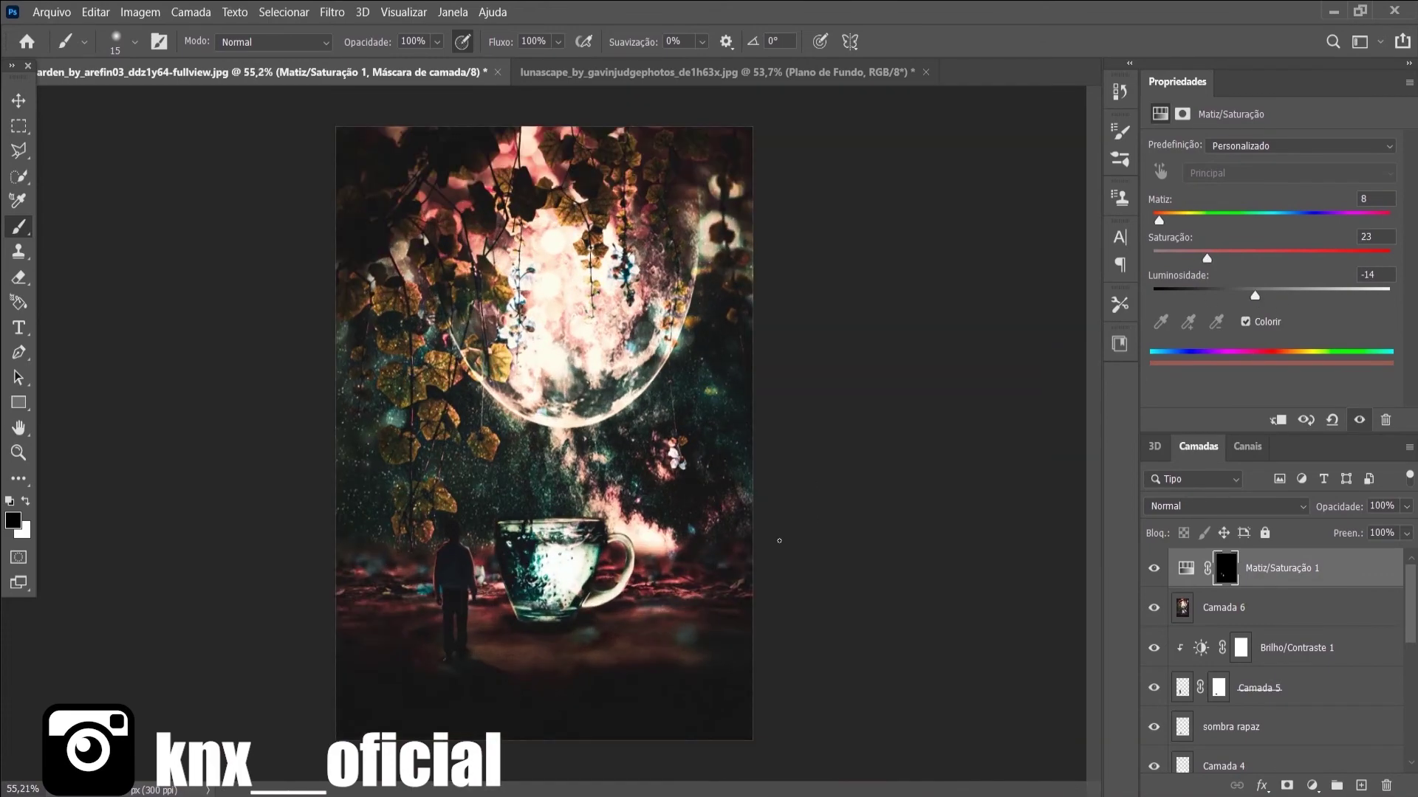
scroll(587, 535, "up", 1)
- Paint the glow along the cup's left edge and handle, then show the moon landscape document
key("x")
left_click_drag(488, 619, 491, 647)
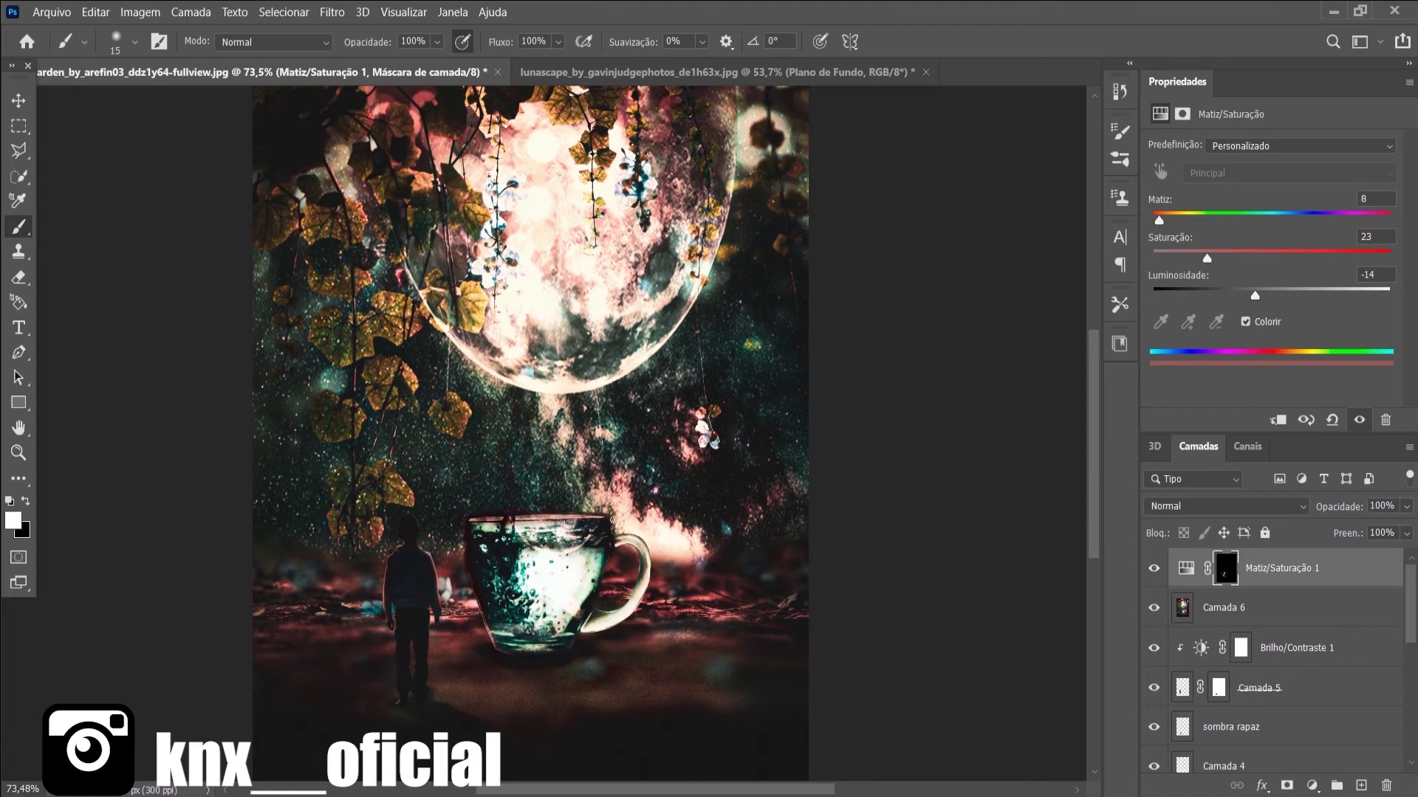
left_click_drag(642, 590, 620, 614)
scroll(620, 613, "down", 1)
key("x")
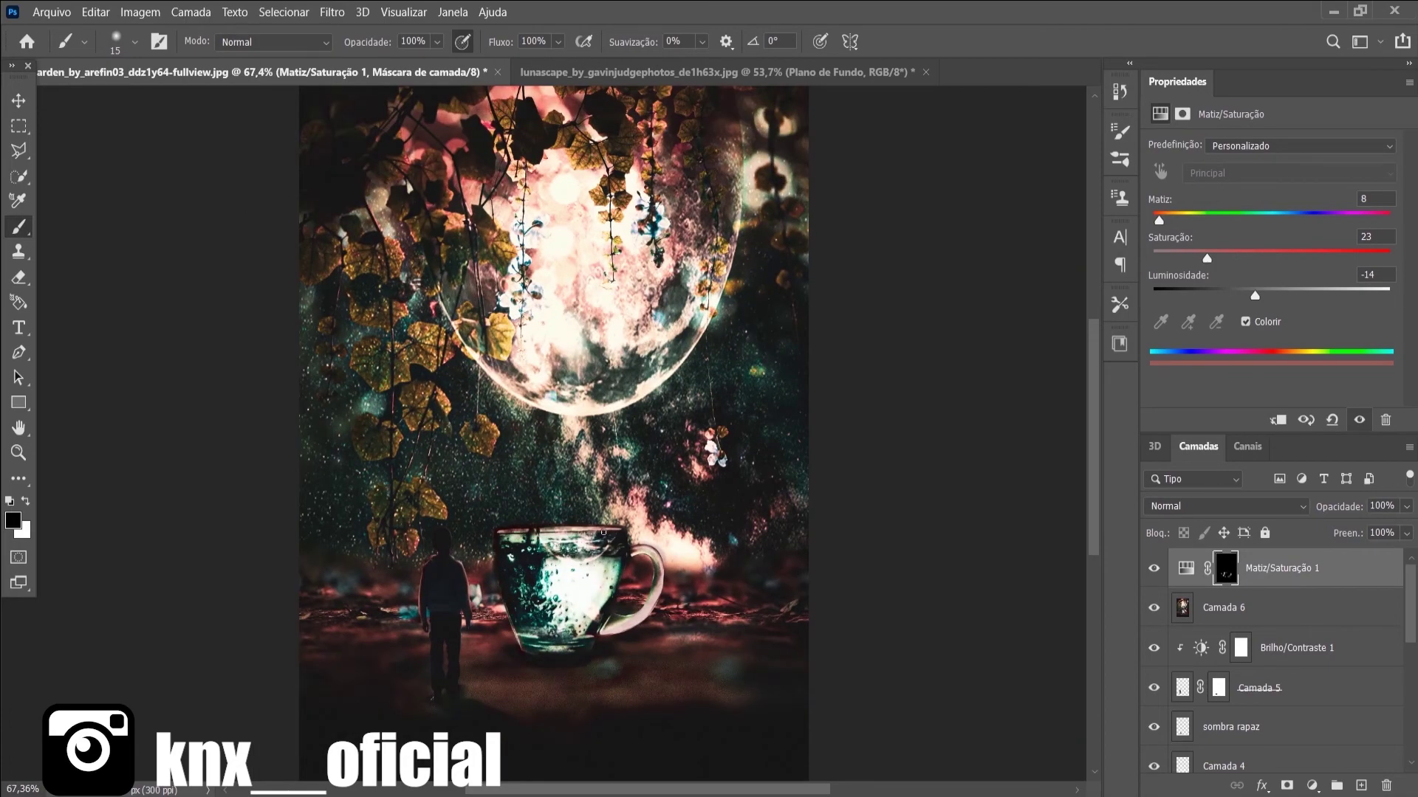
scroll(568, 566, "down", 5)
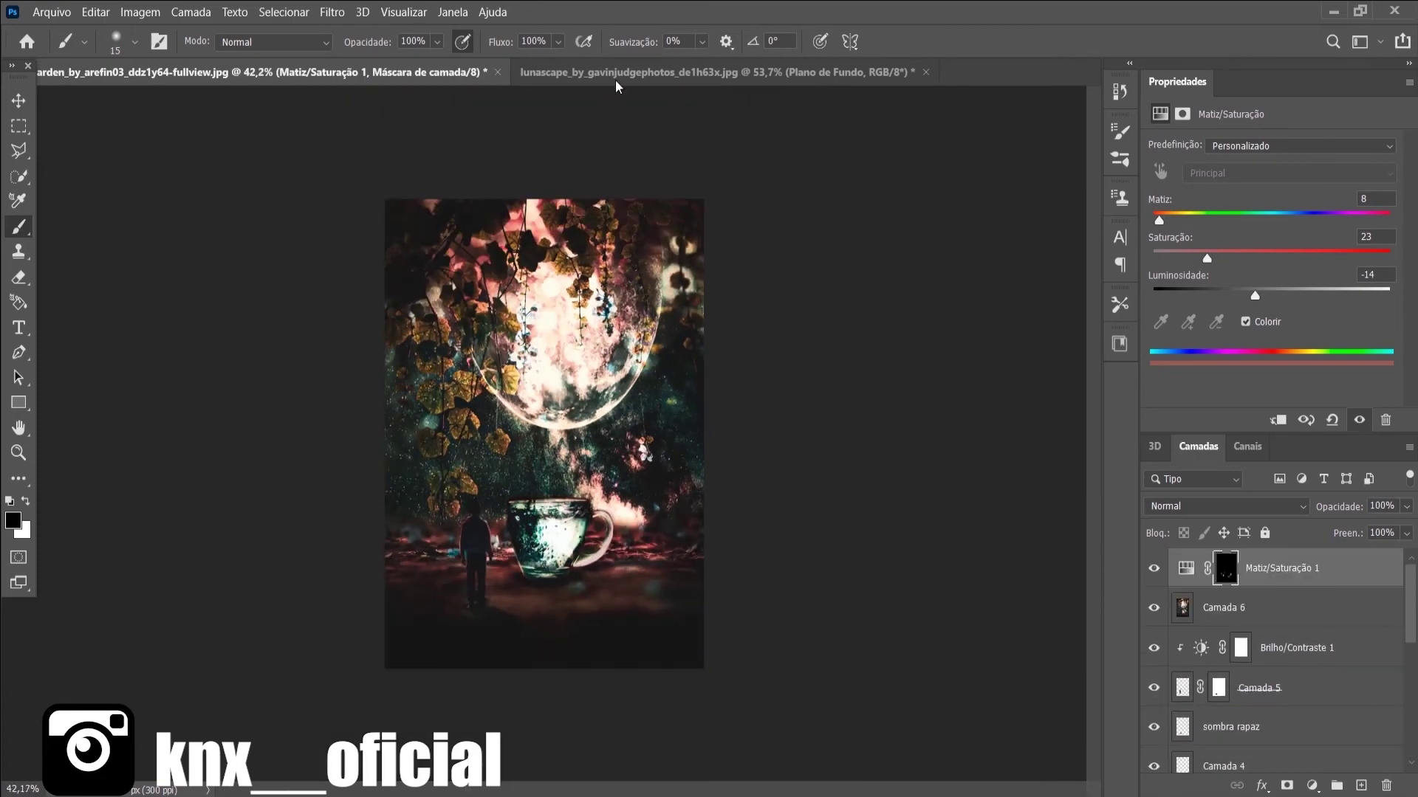
key("ctrl+Tab")
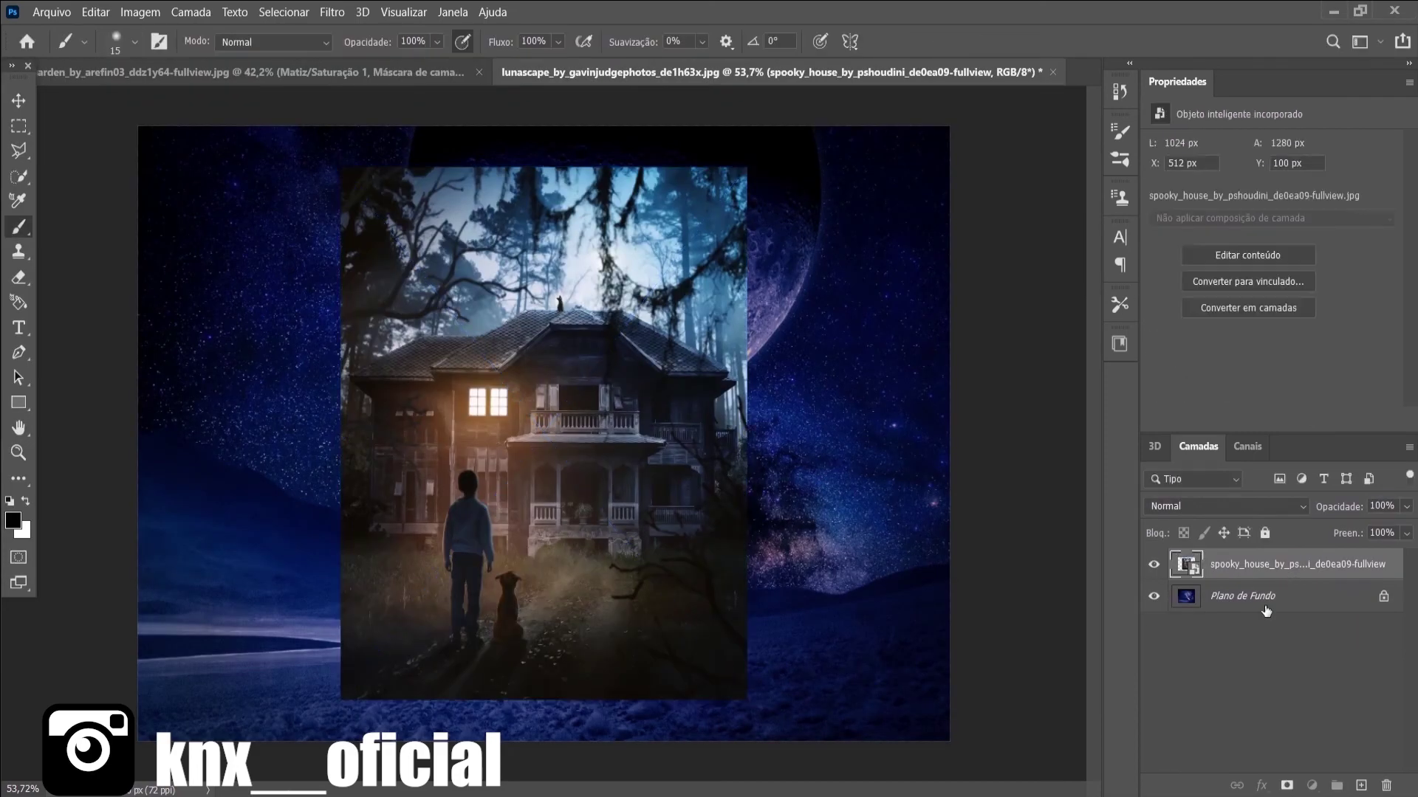
- Delete the landscape background layer and switch to the Pen tool
left_click(1265, 611)
key("Delete")
left_click(18, 353)
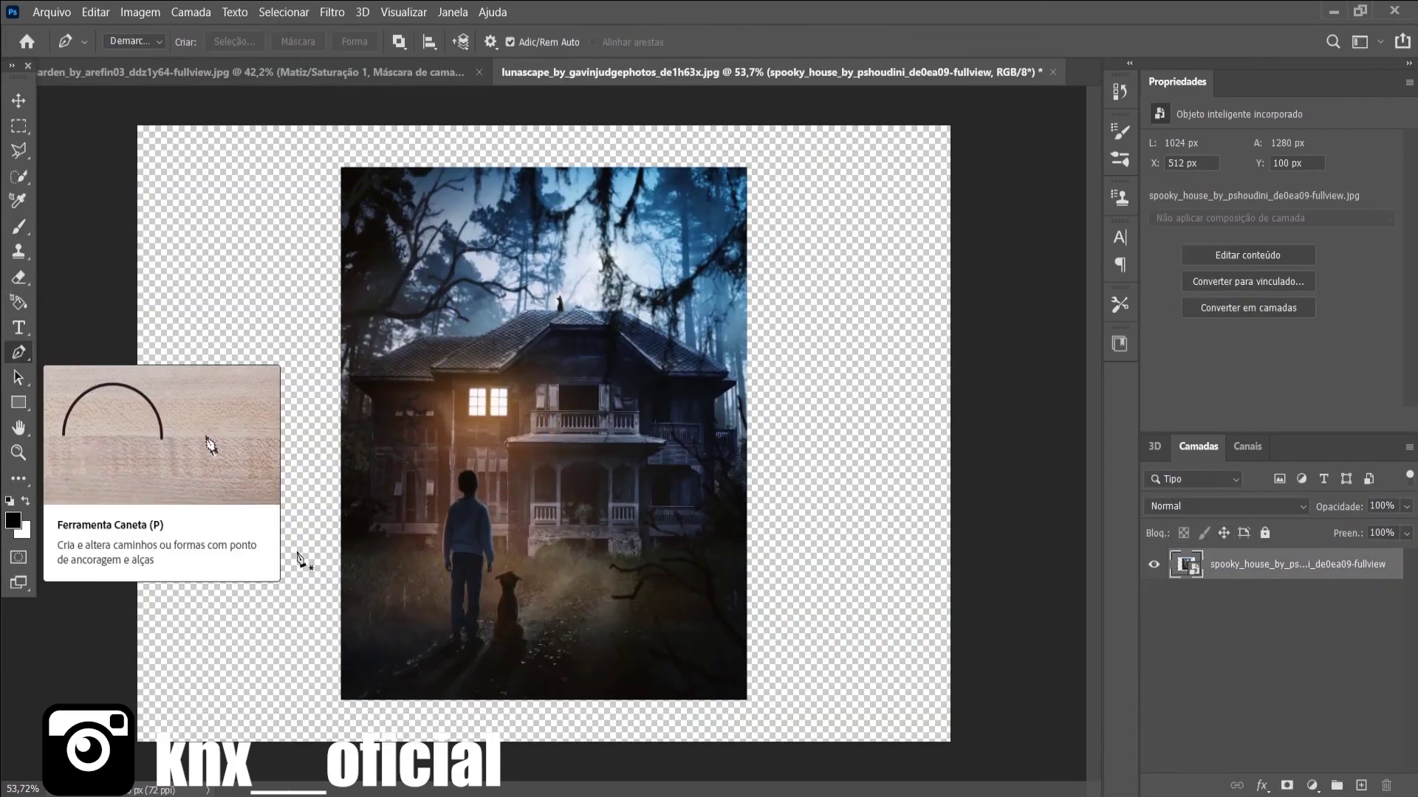
scroll(507, 533, "up", 3)
scroll(507, 533, "up", 2)
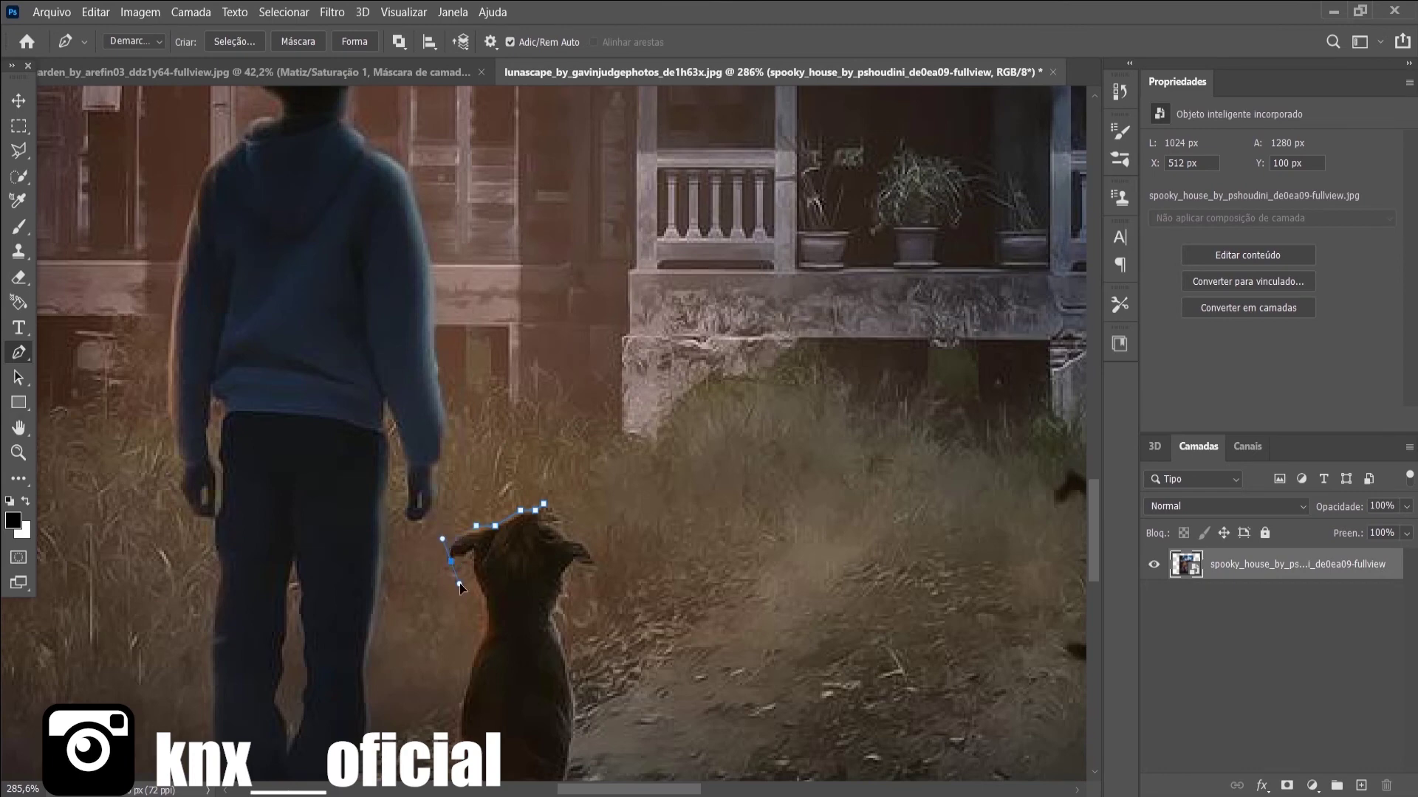
- Trace the Pen outline around the dog's ear and down its head
left_click(472, 546)
left_click(485, 595, "alt")
scroll(471, 708, "down", 2)
left_click_drag(456, 619, 473, 630)
scroll(458, 628, "down", 2)
scroll(451, 612, "down", 3)
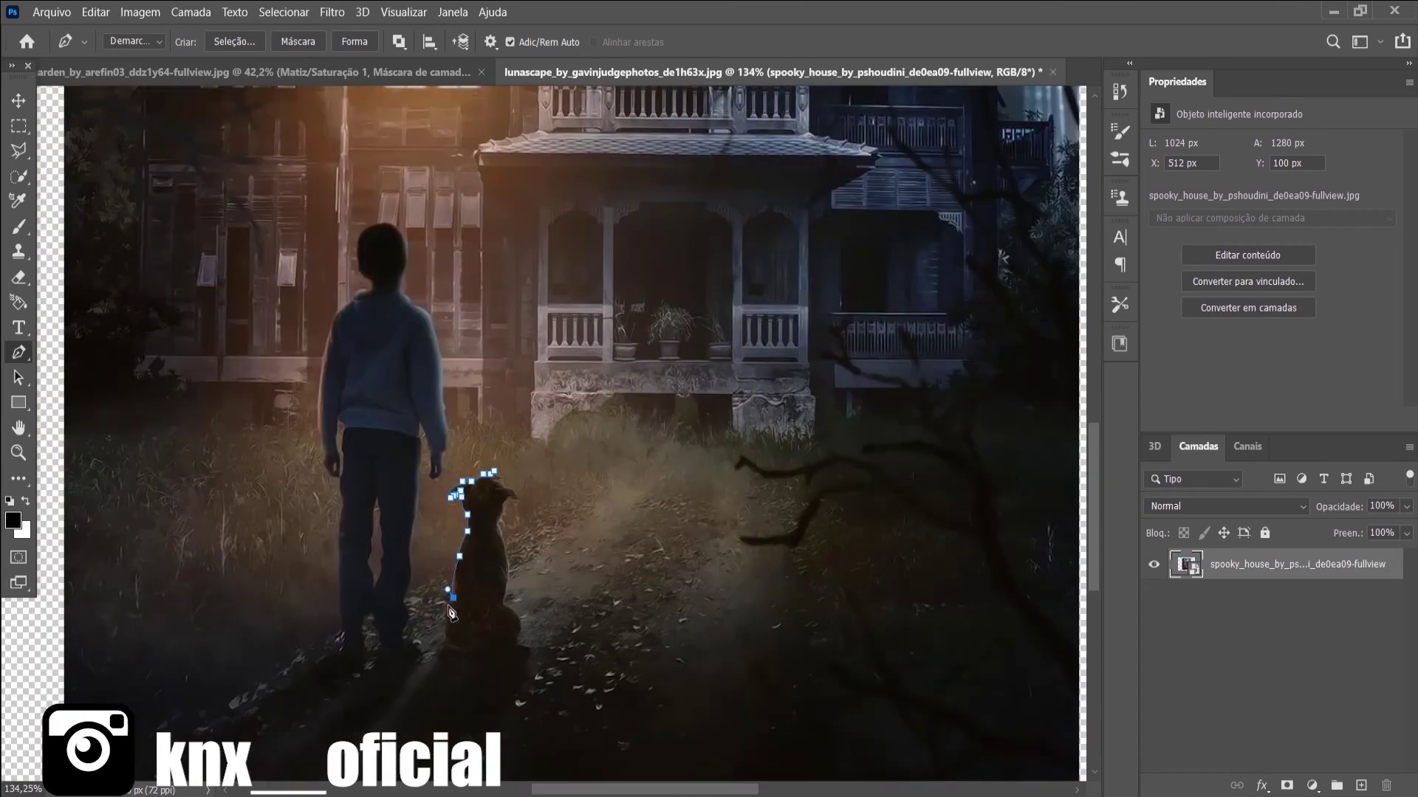
scroll(443, 654, "down", 1)
left_click_drag(466, 639, 476, 645)
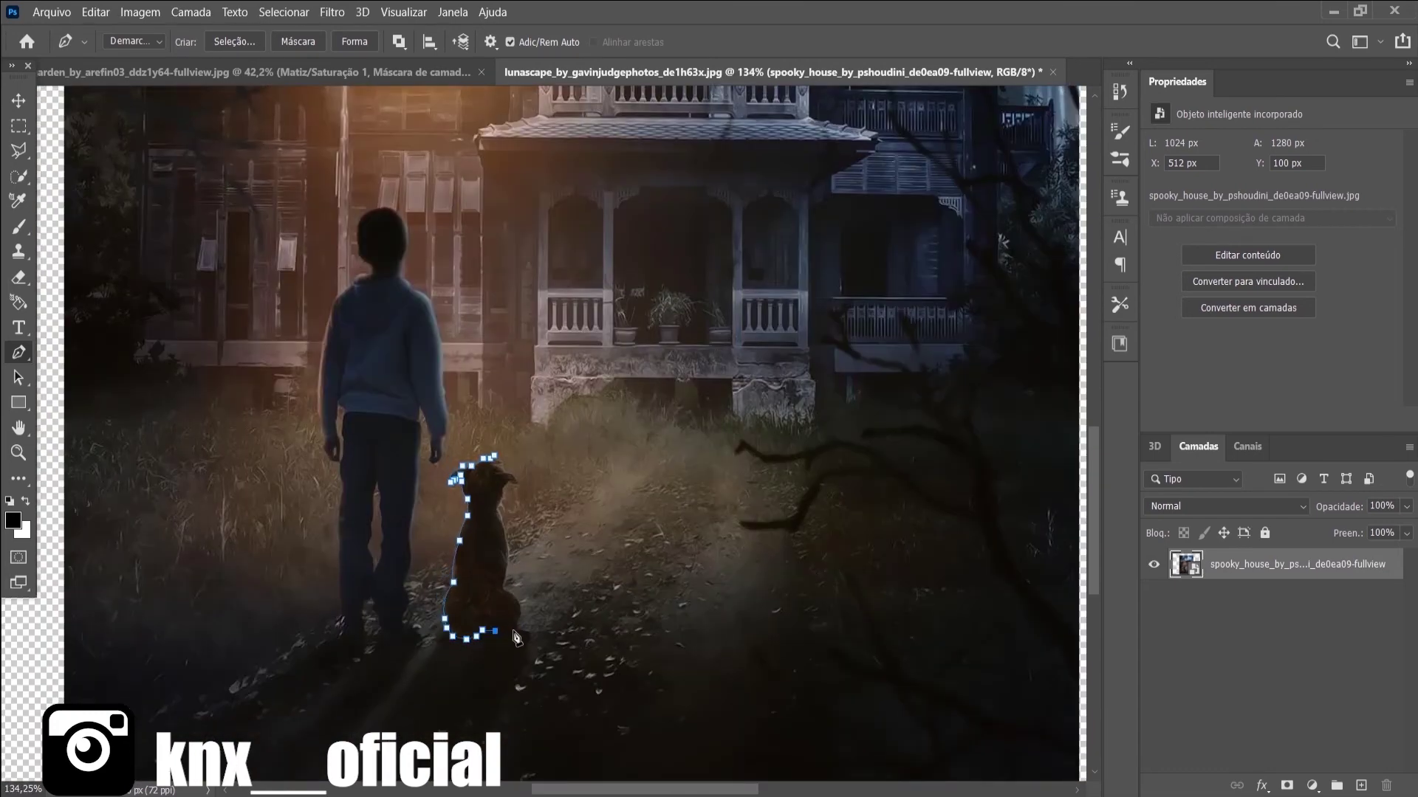
- Extend the dog outline with points along its neck
scroll(516, 561, "up", 2)
left_click(495, 547)
scroll(486, 536, "up", 3)
left_click(499, 581)
scroll(498, 576, "up", 6)
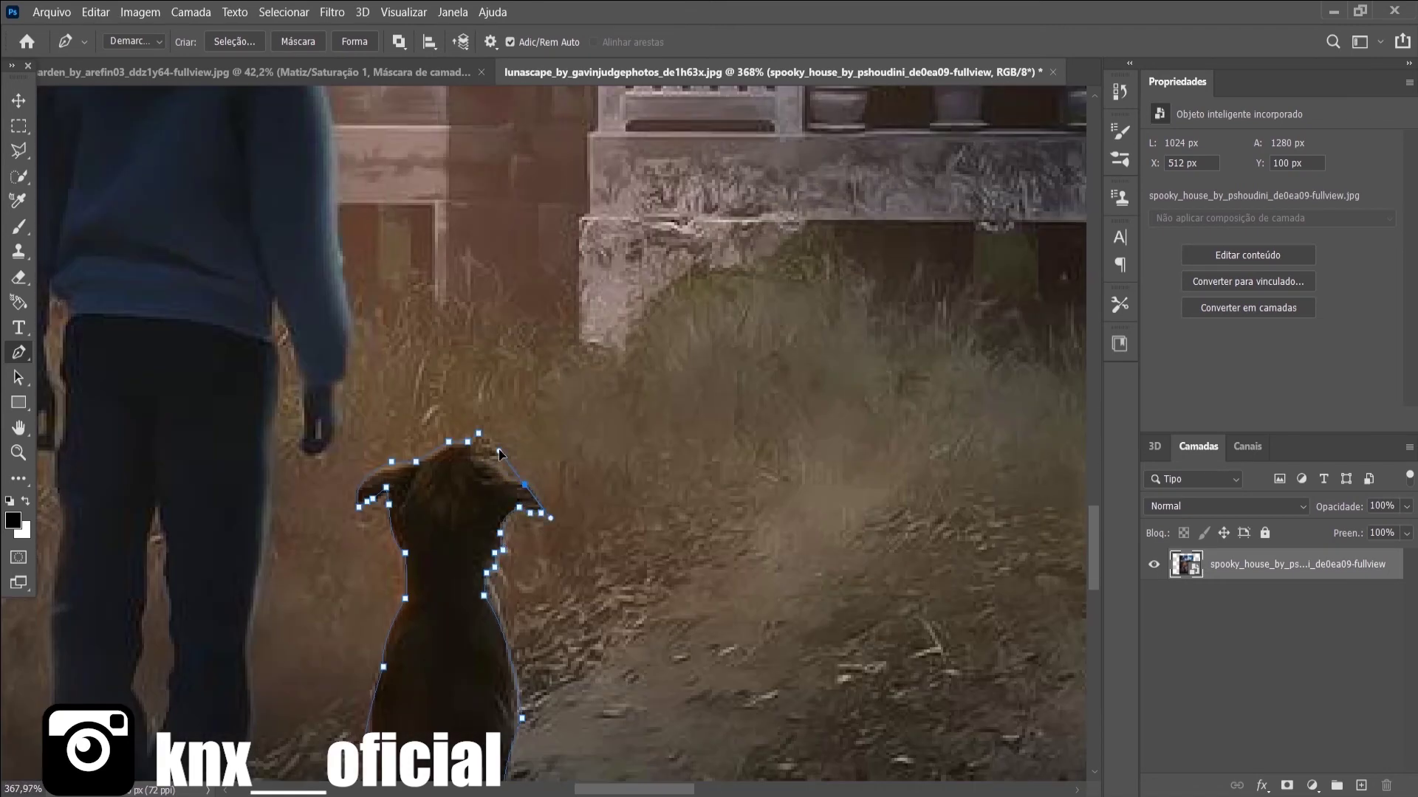
scroll(510, 491, "up", 3)
- Load the outline as a selection, copy the dog to a layer, then undo to refine
left_click(478, 480)
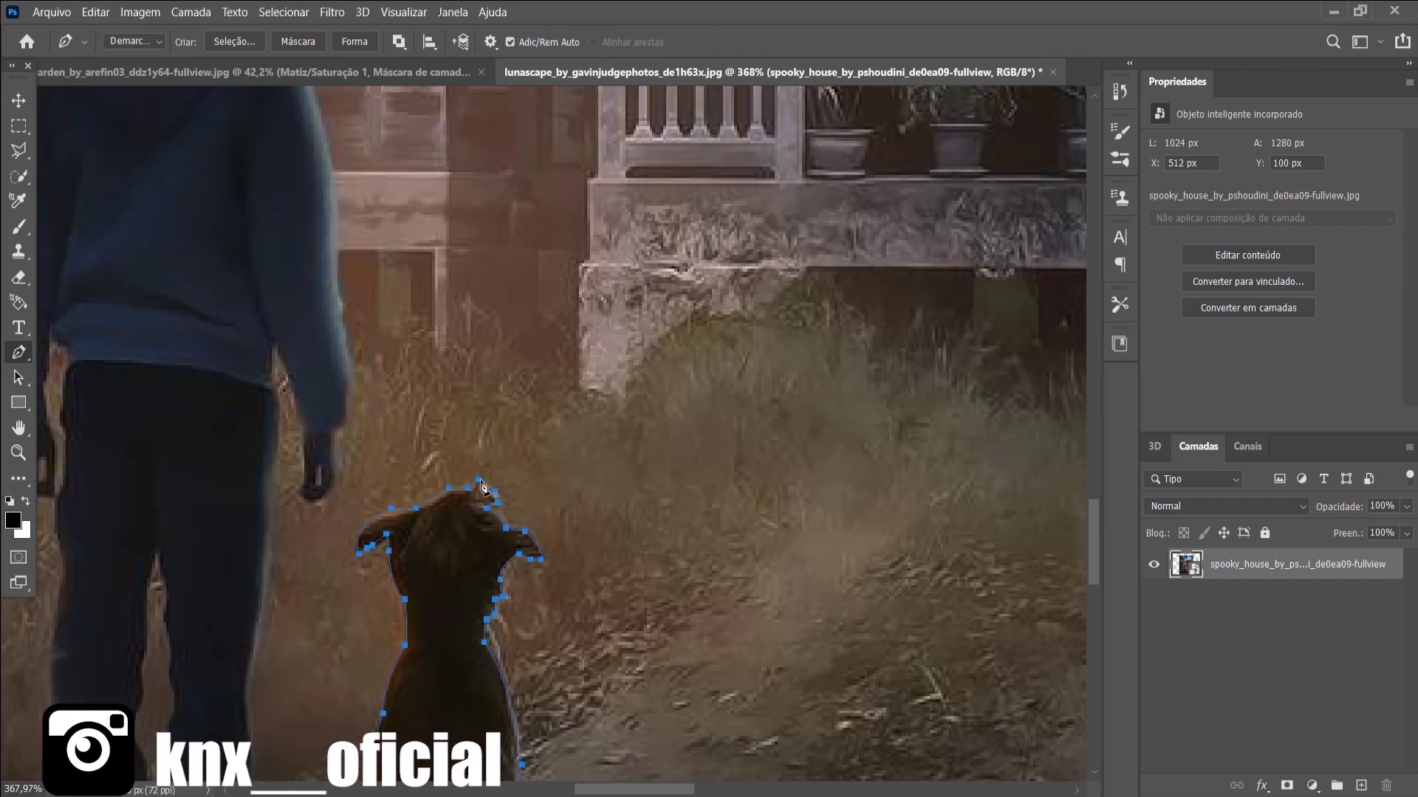
key("ctrl+Return")
key("ctrl+0")
key("ctrl+j")
left_click(1153, 596)
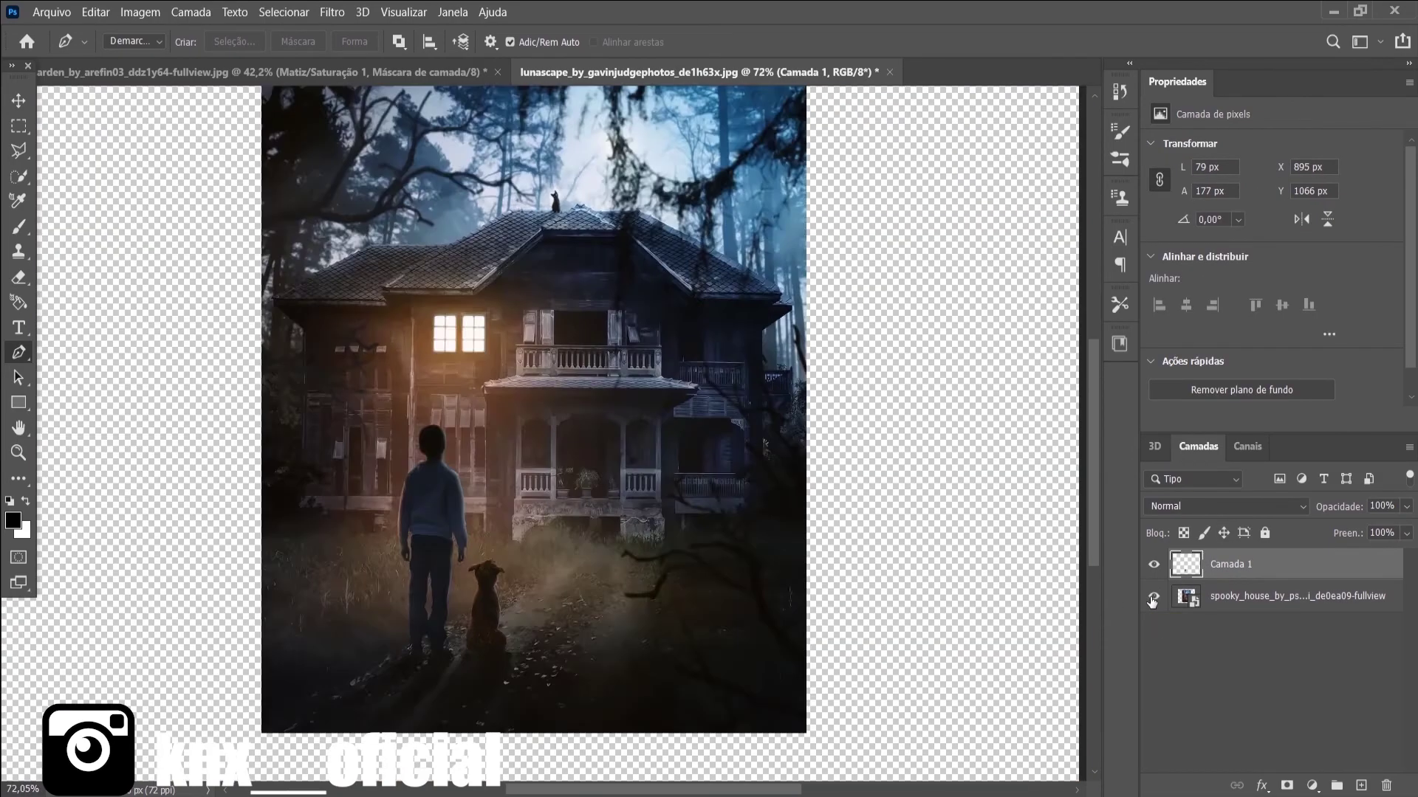
left_click(1153, 599)
key("ctrl+z")
key("ctrl+z")
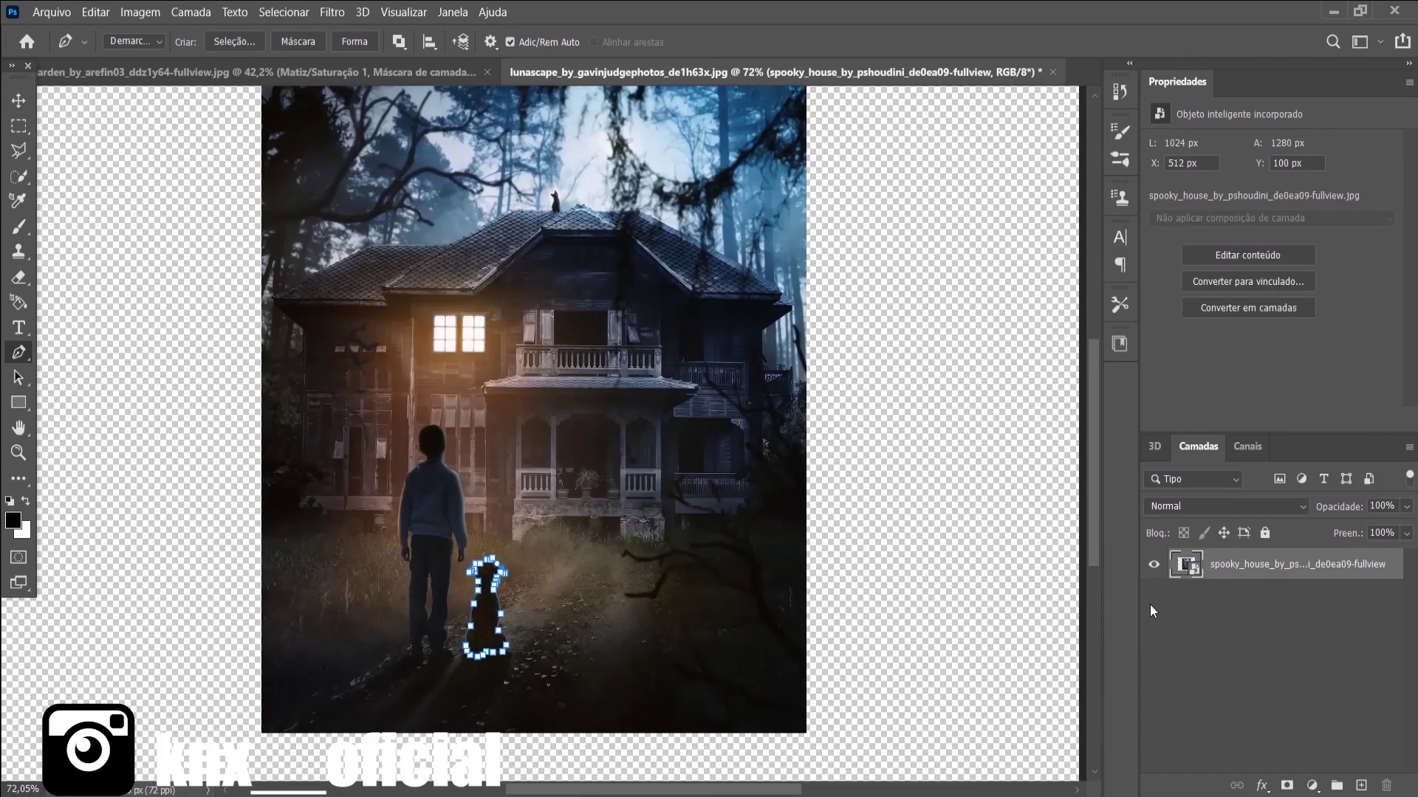
- Add and curve anchor points to refine the outline around the dog's ear
scroll(546, 639, "up", 5)
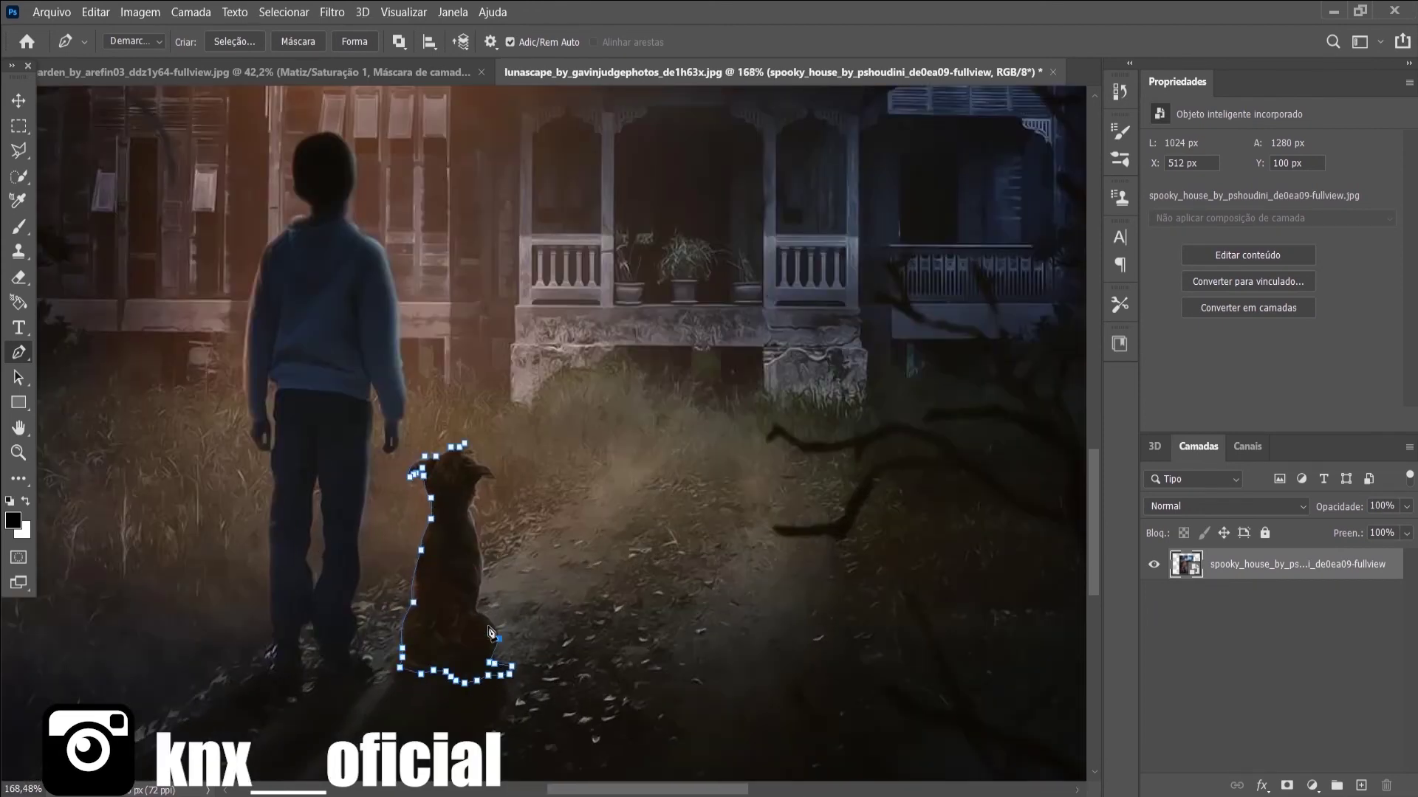
scroll(472, 635, "up", 2)
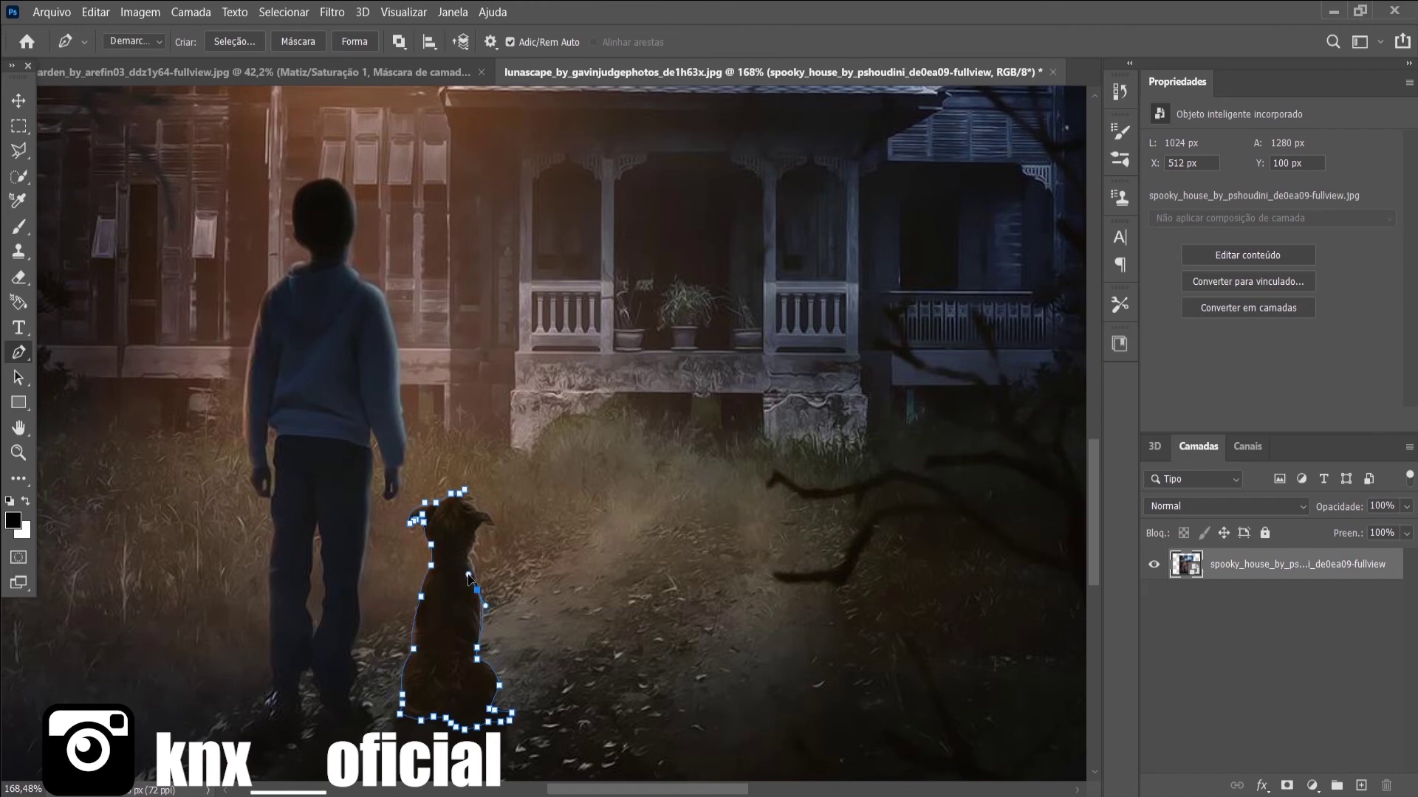
scroll(470, 578, "up", 3)
scroll(471, 638, "up", 2)
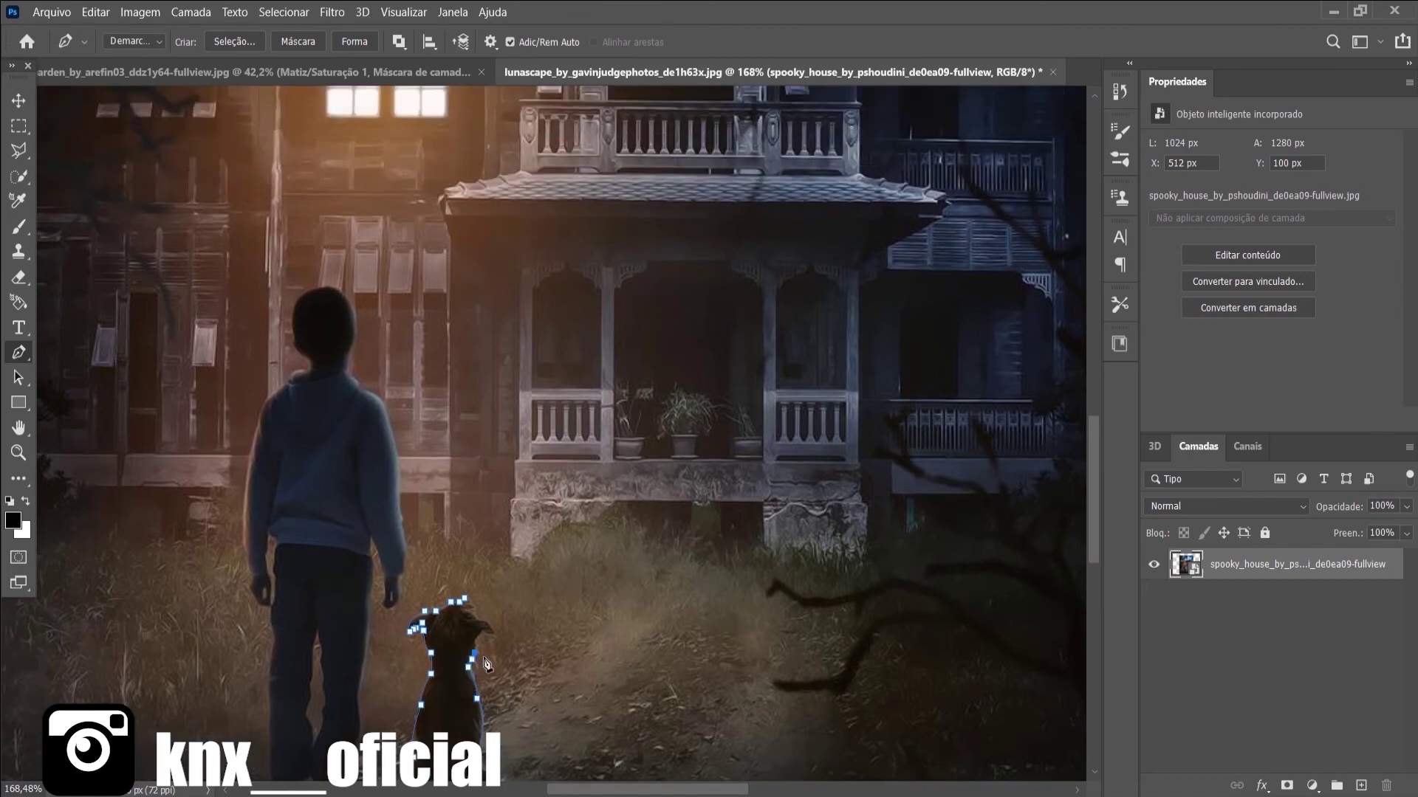
scroll(458, 664, "up", 5)
left_click(456, 641)
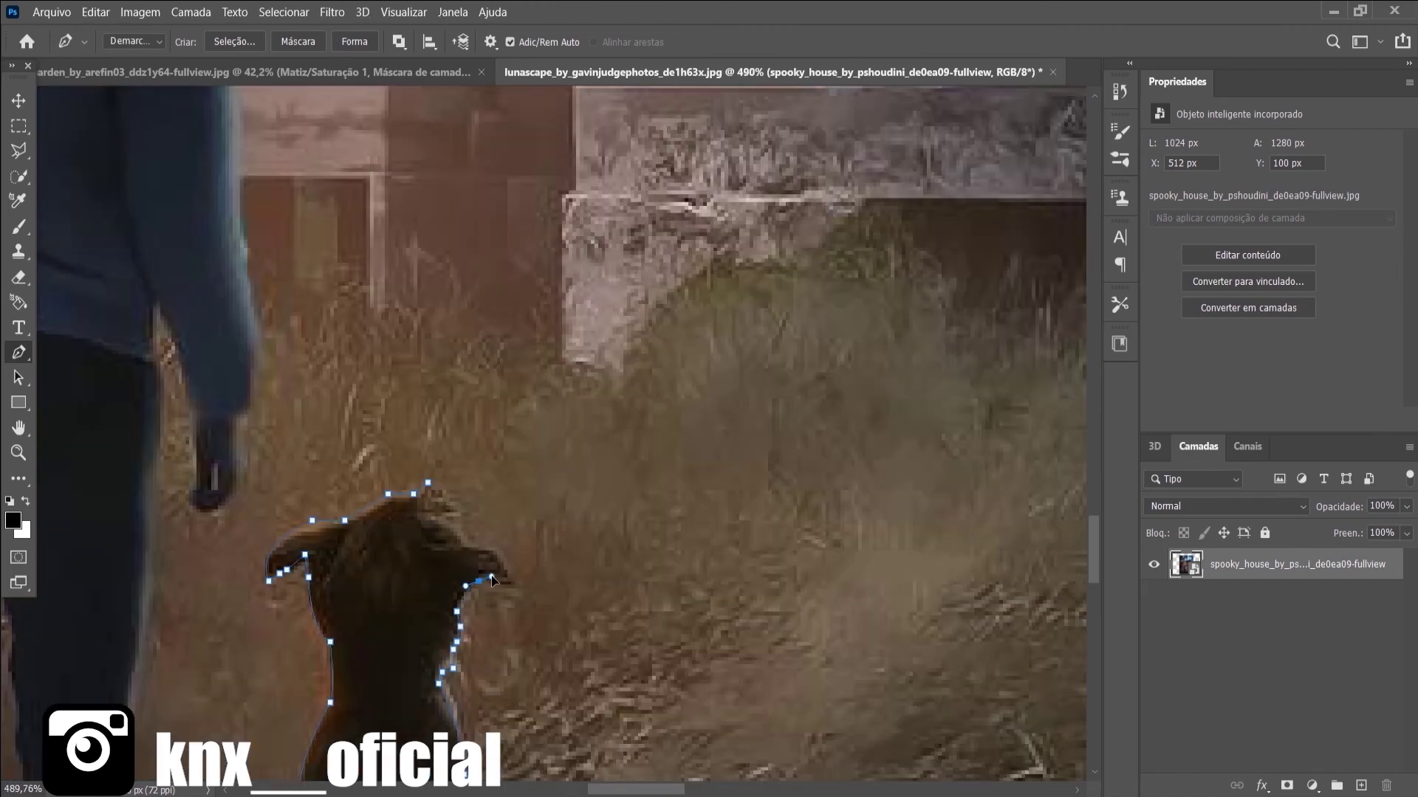
left_click_drag(491, 580, 495, 594)
left_click(463, 546)
- Close the dog outline, load it as a selection and copy the dog onto a new layer
left_click(424, 523)
key("ctrl+Return")
key("ctrl+j")
key("ctrl+0")
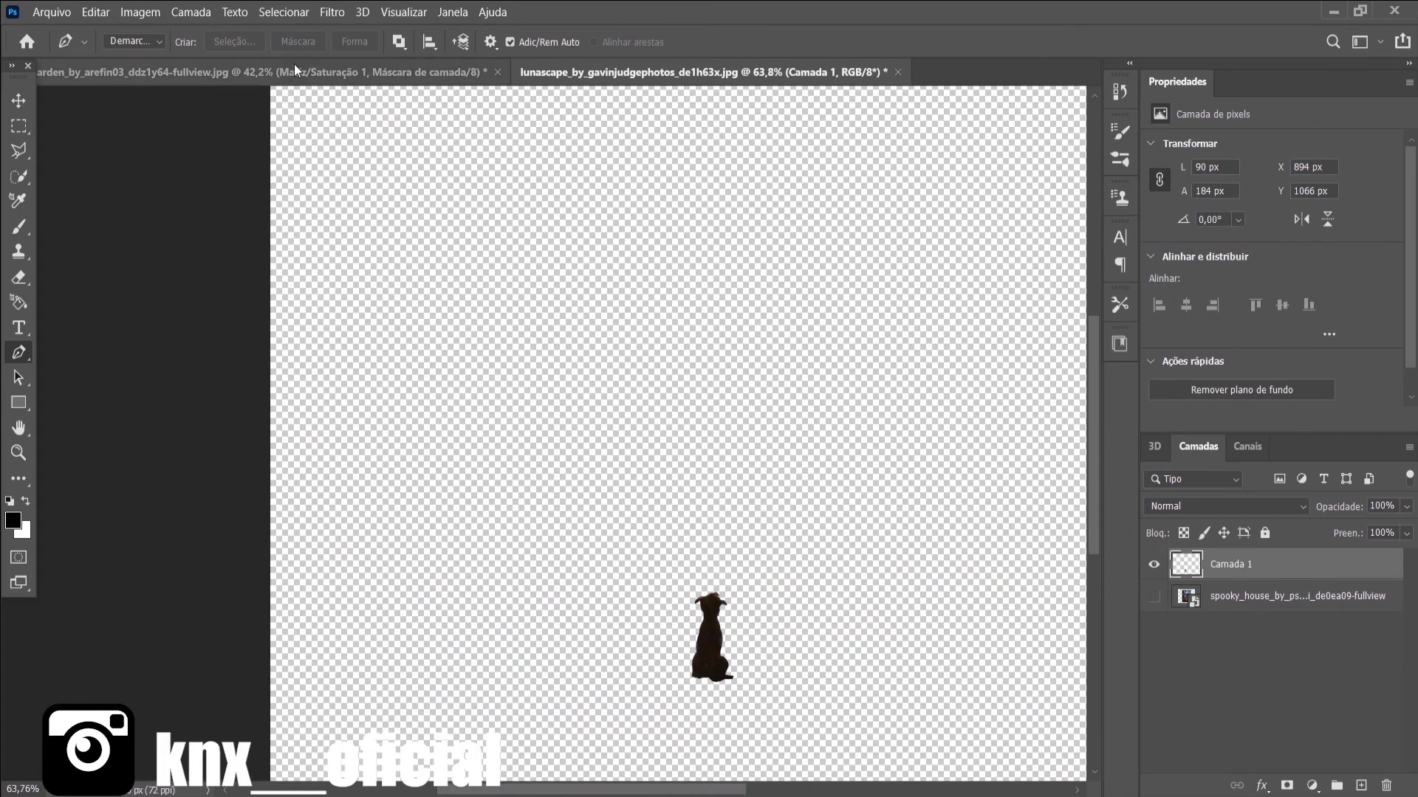
- Paste the dog into the garden composite and move it beside the boy
left_click(311, 74)
key("ctrl+v")
key("ctrl+t")
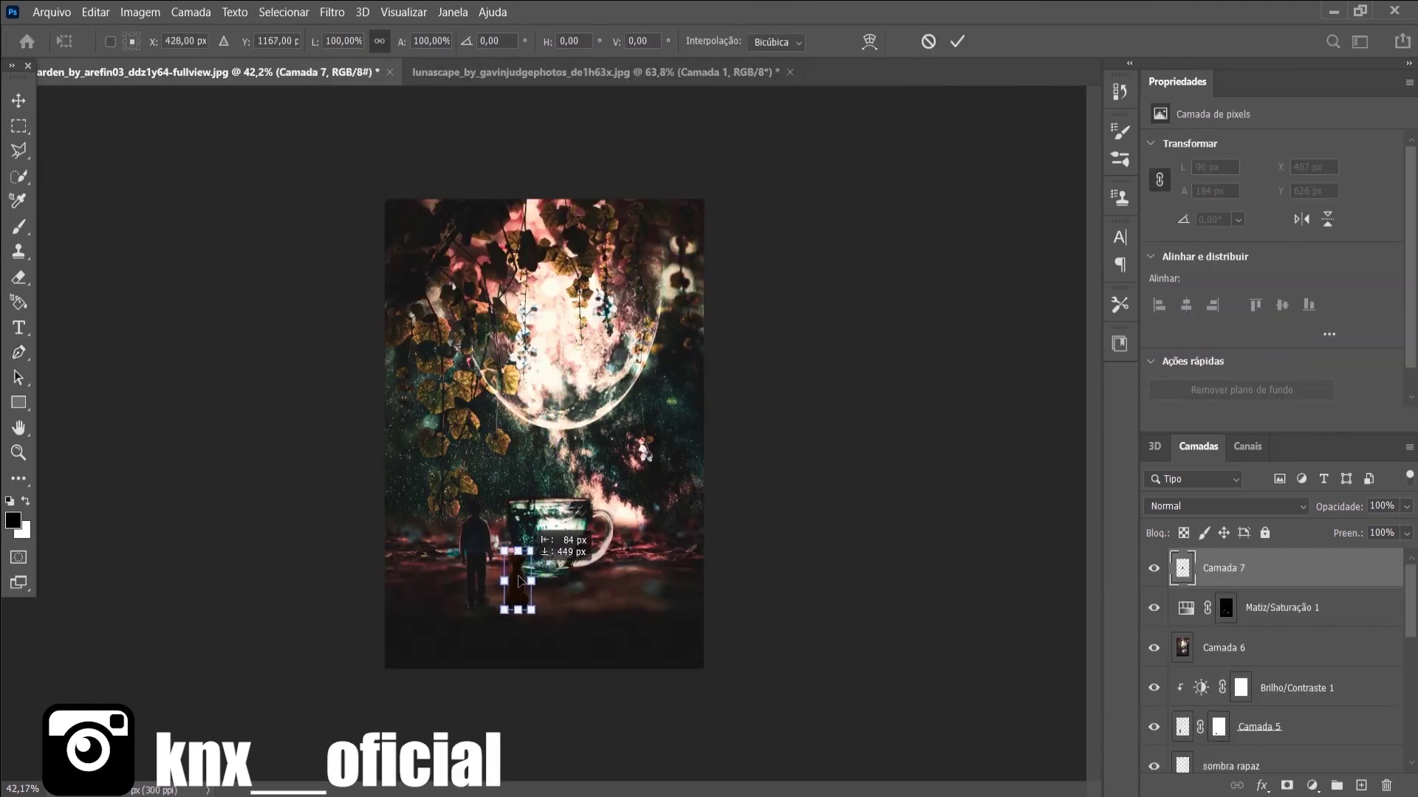
mouse_move(554, 565)
left_mouse_down()
mouse_move(443, 576)
mouse_move(515, 576)
left_mouse_up()
key("Return")
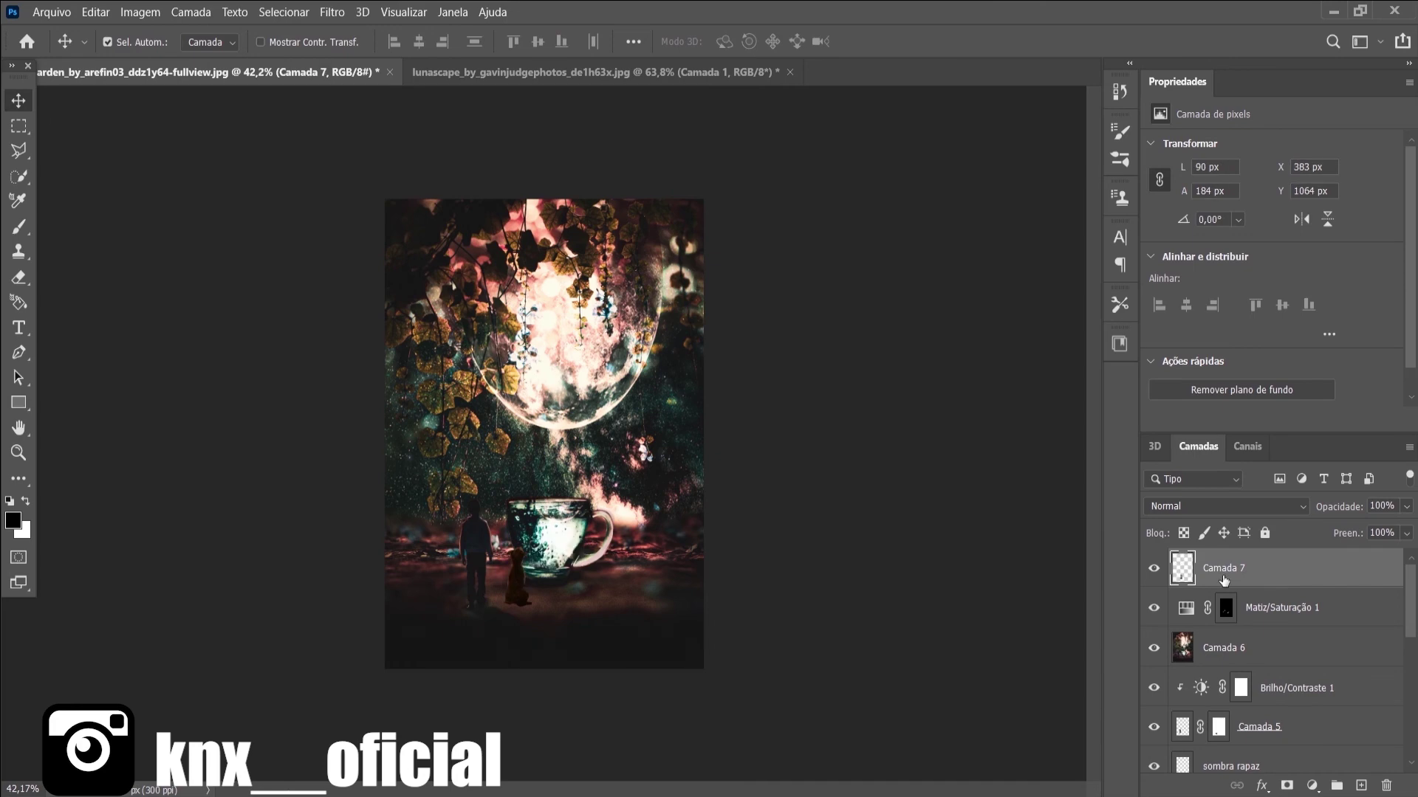
- Add a Brightness/Contrast adjustment clipped to the dog with raised contrast
left_click(1311, 785)
left_click(1300, 509)
left_click(1278, 420)
left_click_drag(1272, 238, 1390, 238)
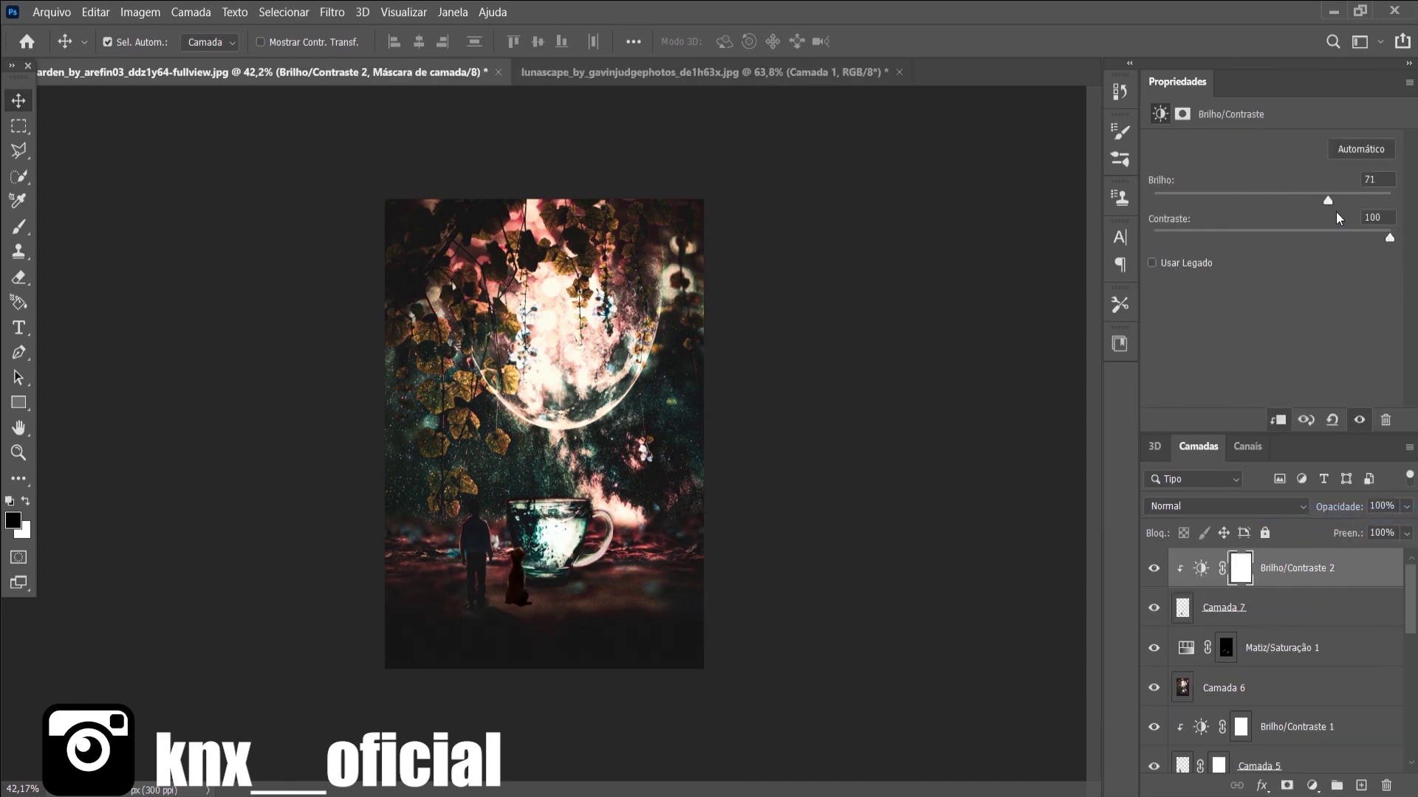
- Create a new layer named 'sombara' beneath the dog
key("ctrl+t")
key("Return")
left_click(1247, 608)
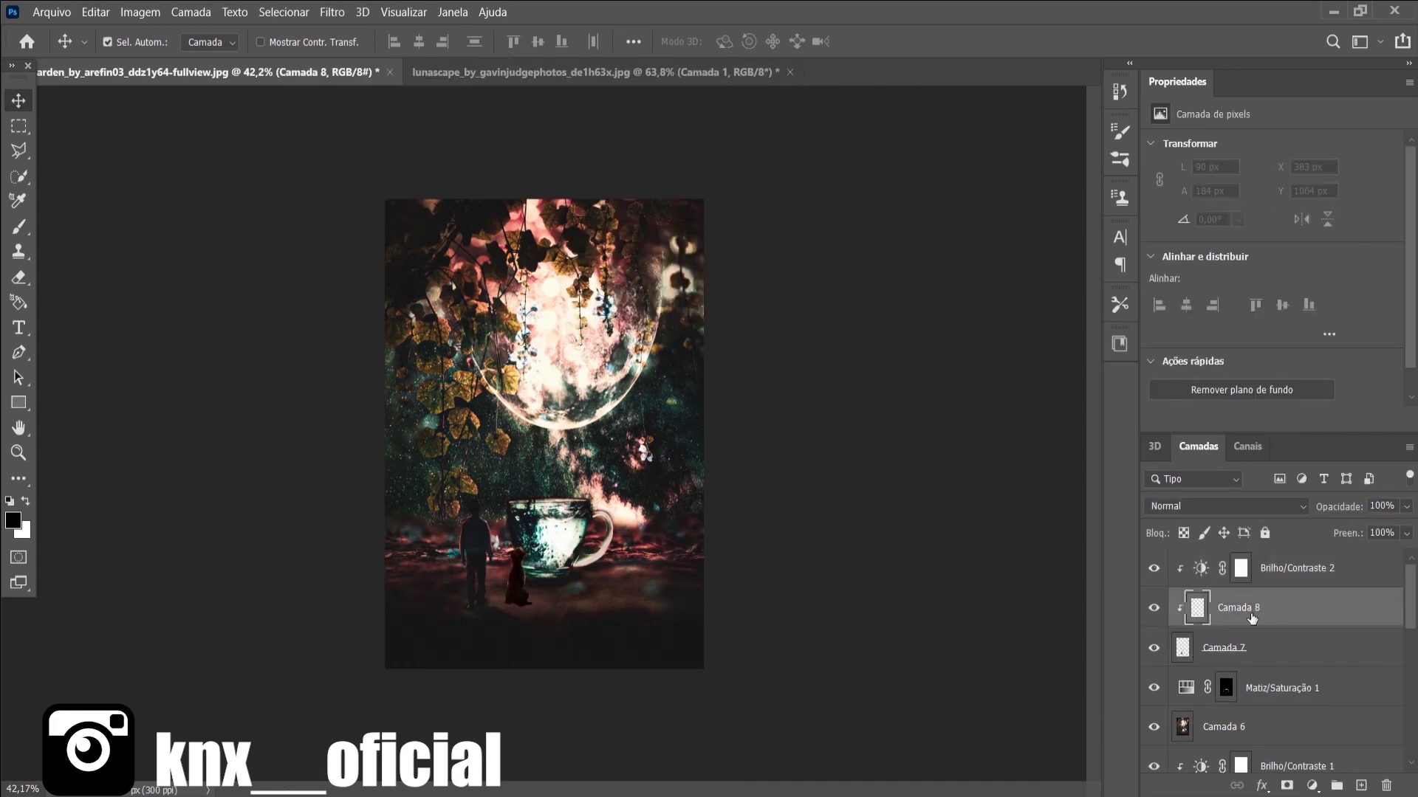
key("ctrl+shift+alt+n")
left_click(1246, 589, "alt")
double_click(1222, 648)
type("sombara")
key("Return")
- Paint a soft shadow under the dog and lower 'sombara' opacity to 57%
key("b")
left_click(134, 41)
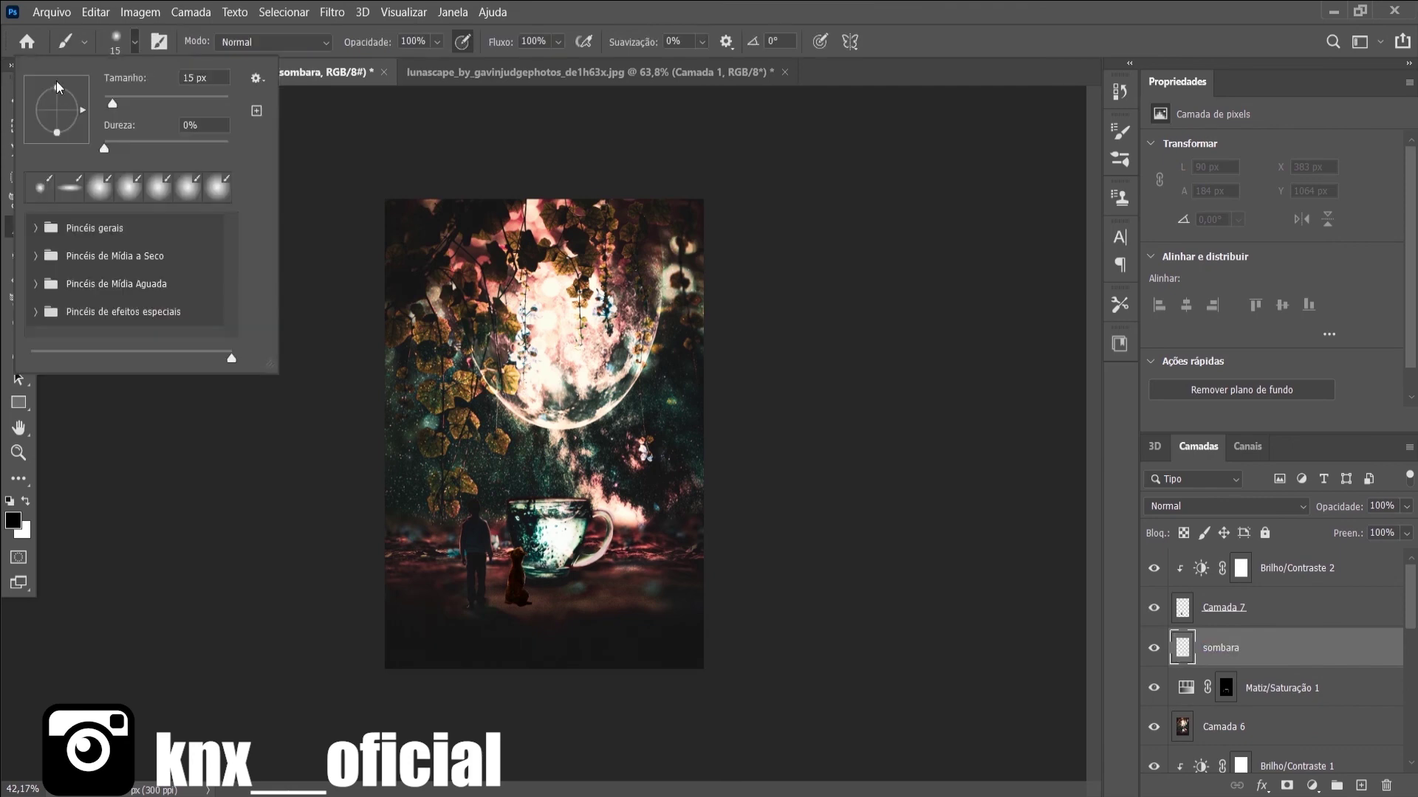
left_click_drag(498, 607, 535, 607)
left_click_drag(1337, 506, 1307, 506)
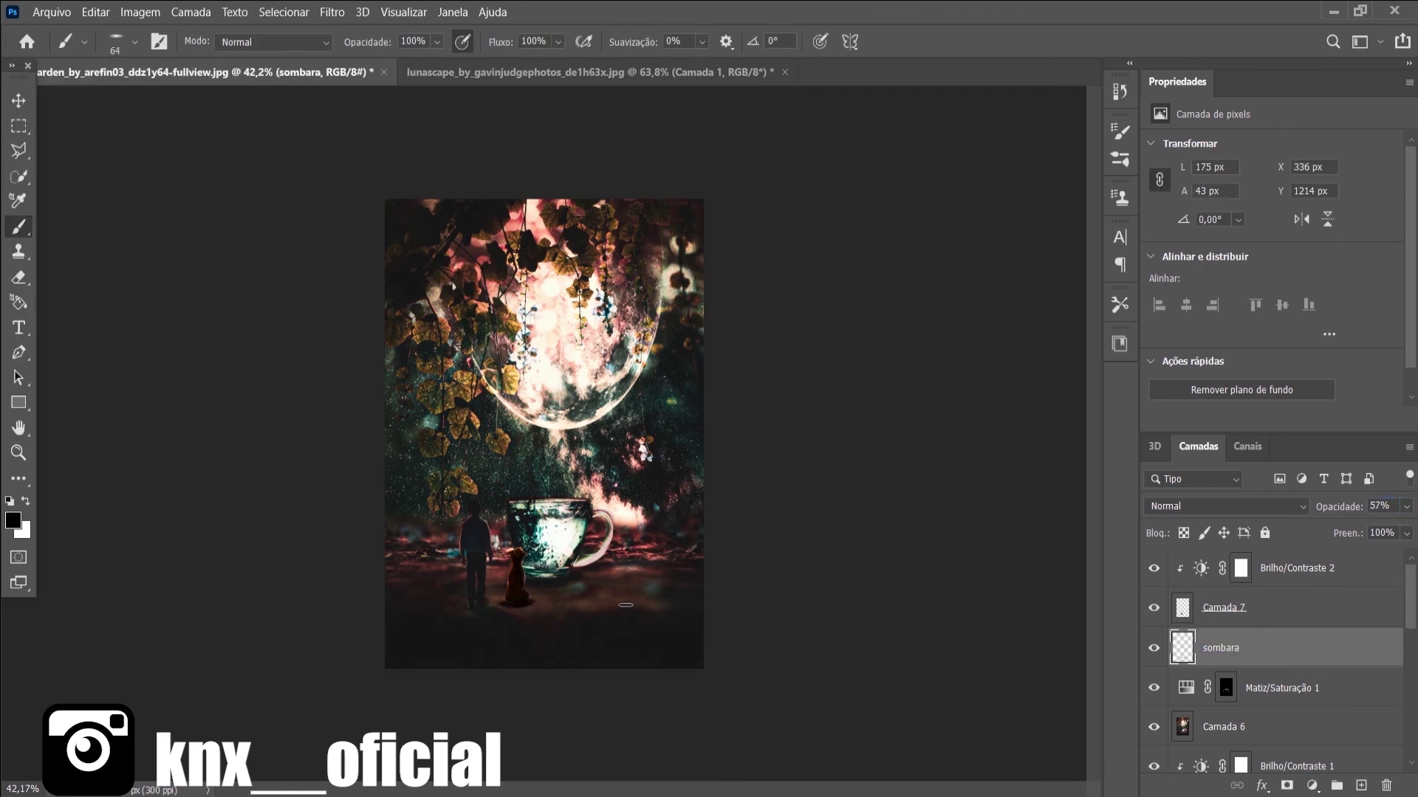
scroll(642, 633, "up", 2)
- Set the dog's Hue/Saturation to hue -9, saturation -28, lightness +4
key("alt+bracketright")
key("ctrl+u")
mouse_move(1115, 298)
left_mouse_down()
mouse_move(1134, 298)
mouse_move(1113, 299)
left_mouse_up()
left_click_drag(1118, 348, 1094, 347)
left_click_drag(1118, 396, 1123, 399)
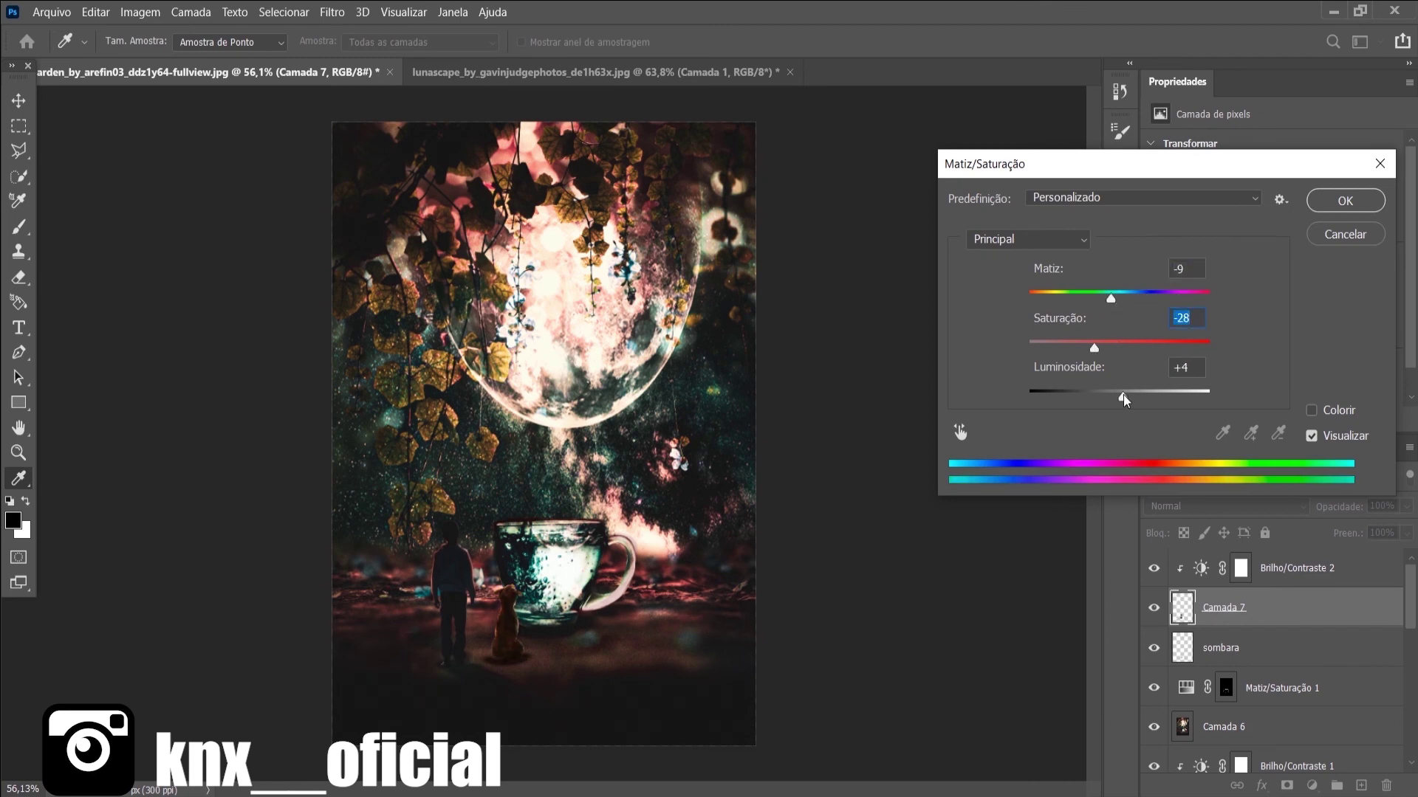
key("Return")
- Prepare a small white brush on the Matiz/Saturação 1 mask, then merge visible layers into a new layer
left_click(1226, 687)
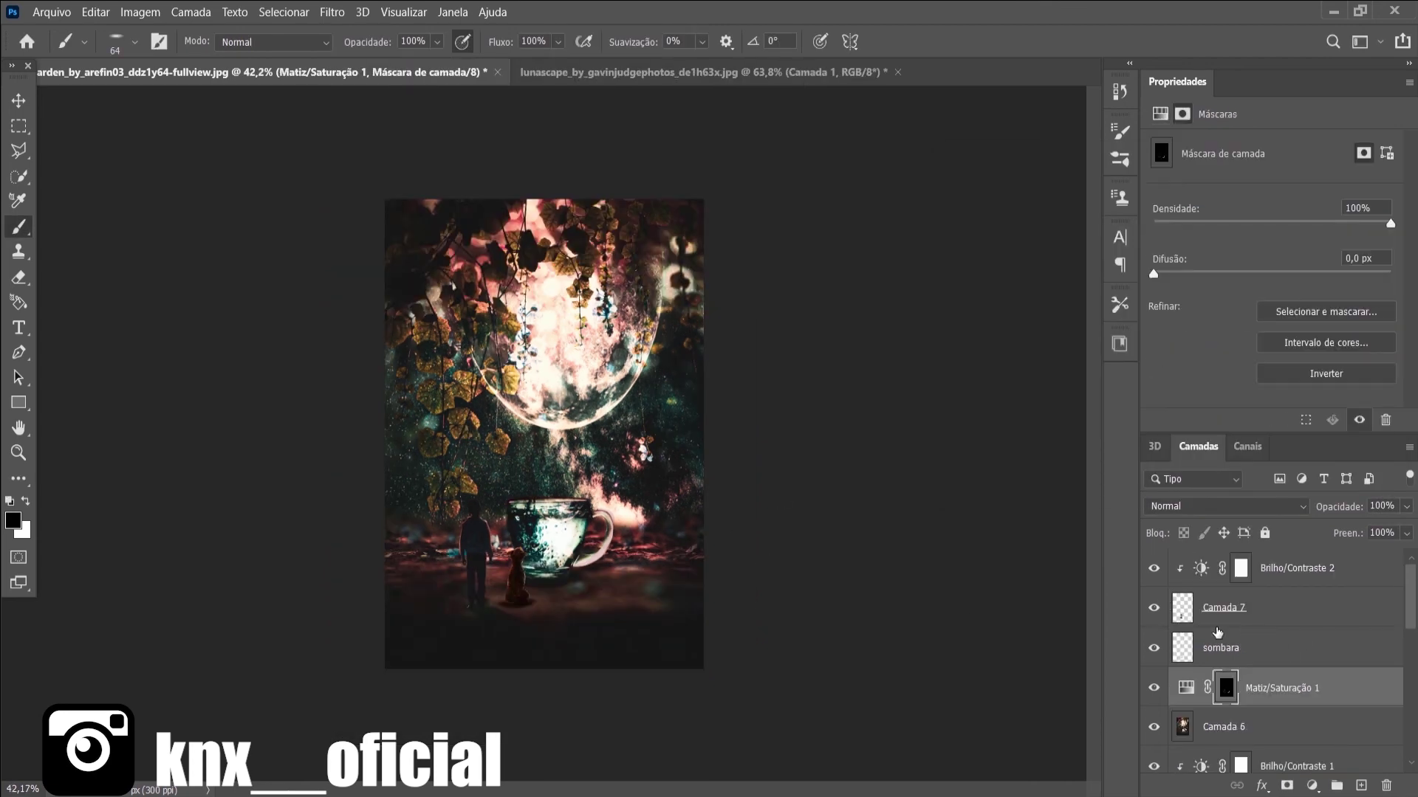
key("b")
key("x")
scroll(480, 667, "up", 1)
left_click(134, 41)
scroll(488, 650, "up", 1)
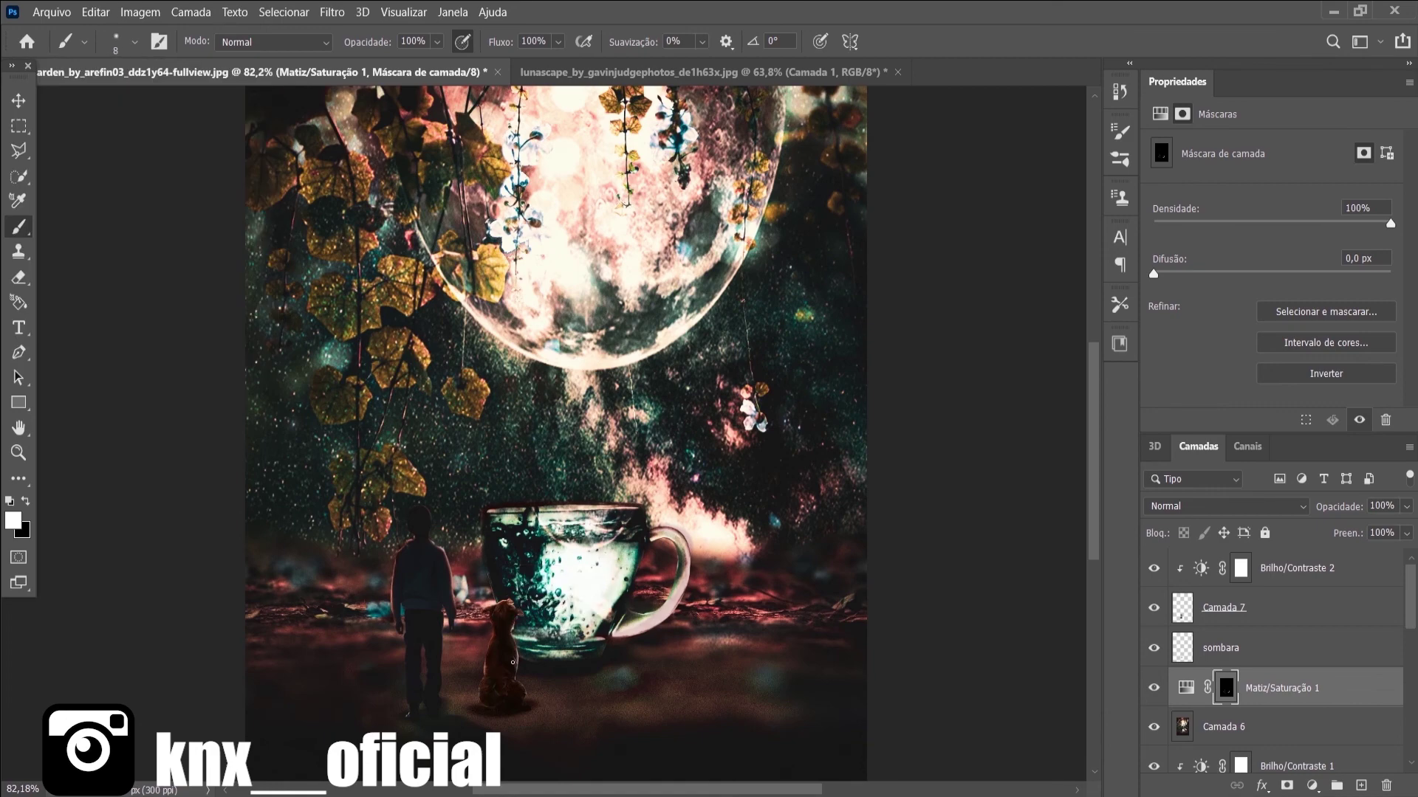
scroll(491, 654, "down", 4)
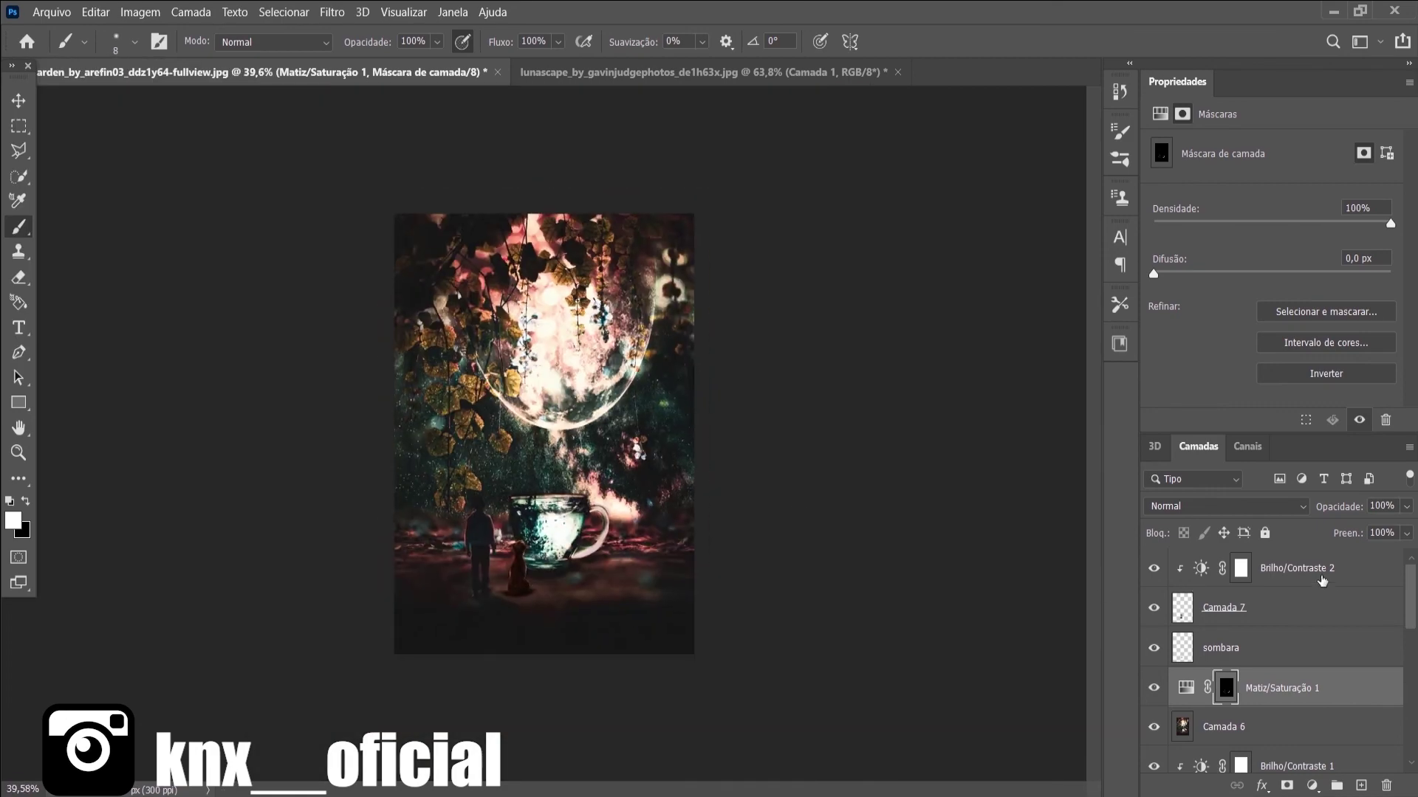
key("ctrl+shift+alt+e")
left_click(331, 12)
left_click(487, 117)
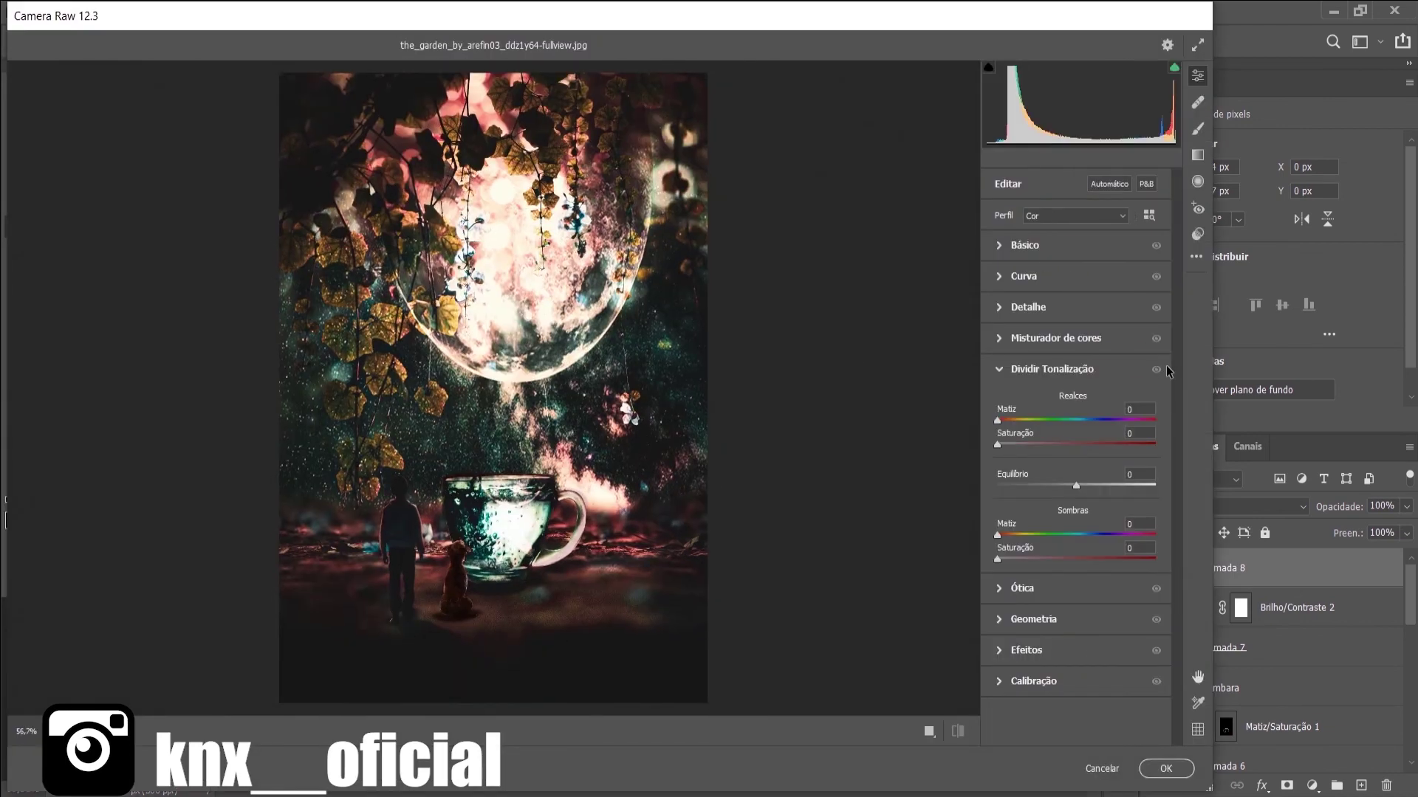
left_click(1198, 233)
left_click(1040, 481)
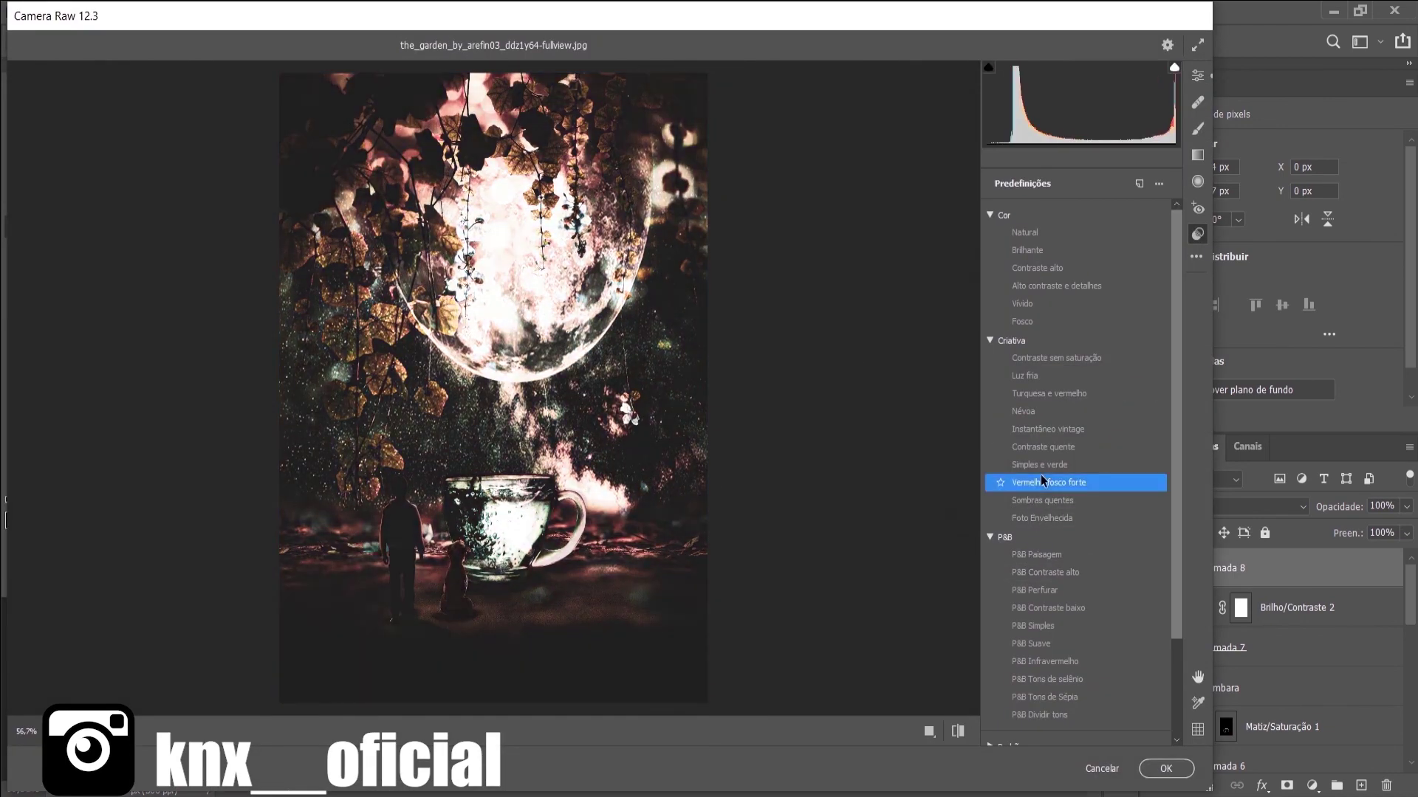
key("Return")
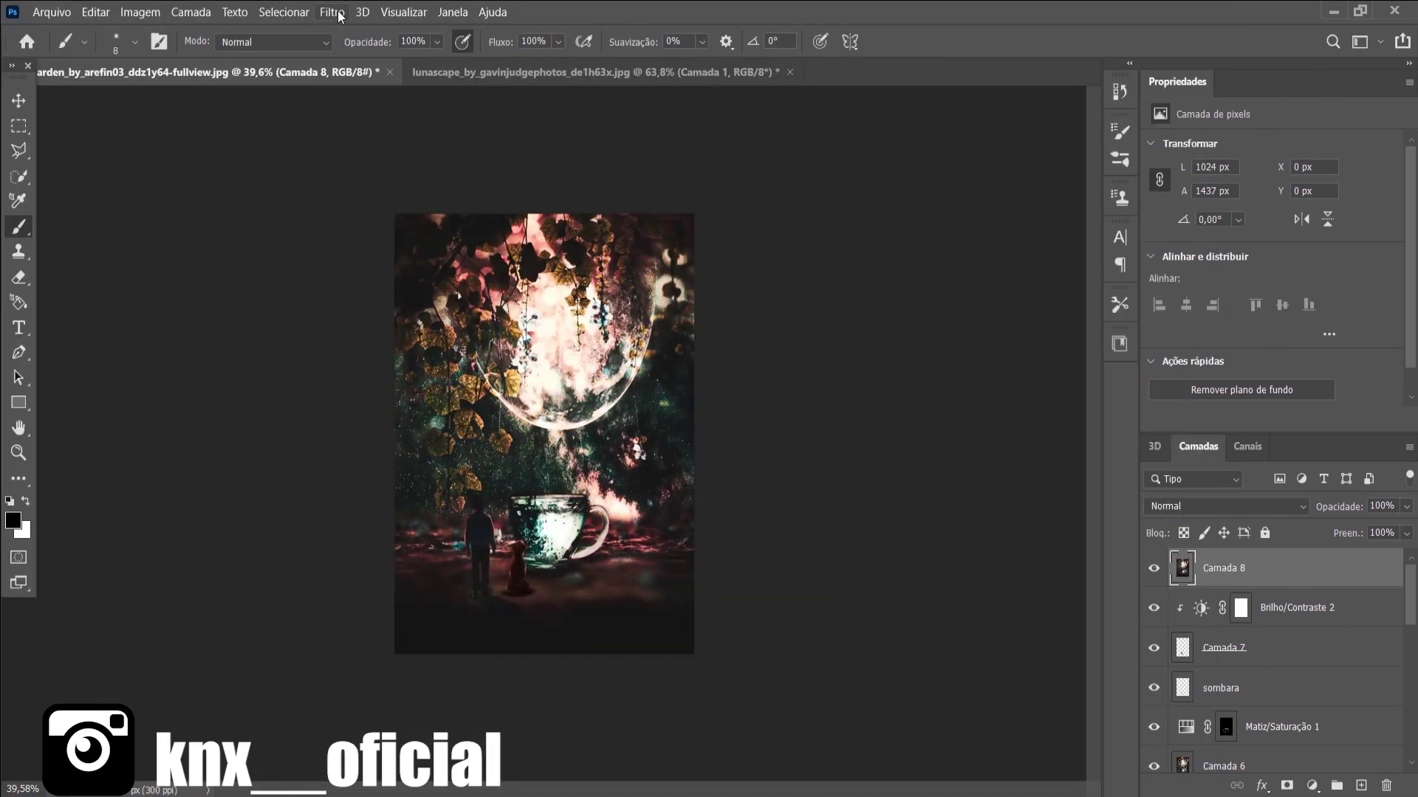
key("ctrl+shift+a")
left_click(1198, 234)
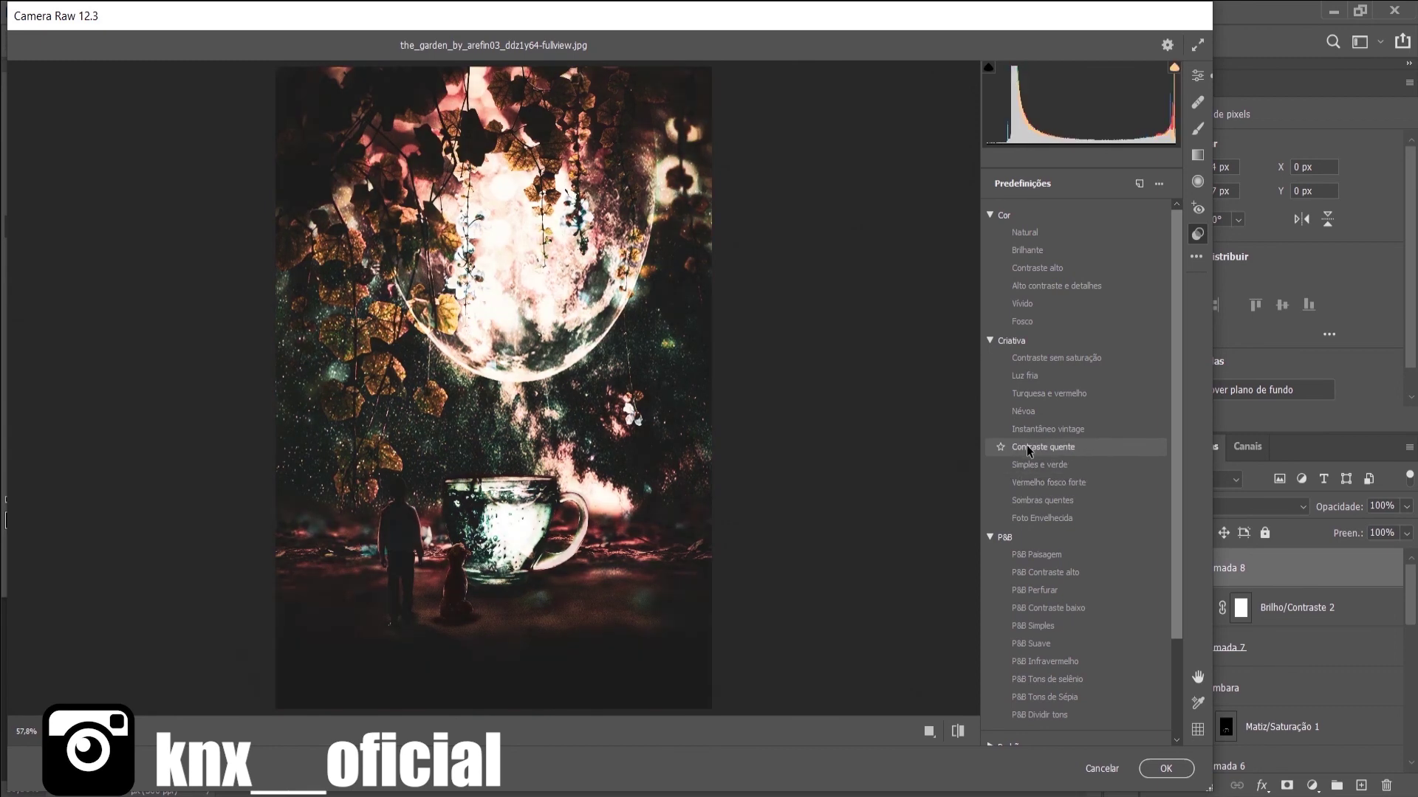
left_click(1026, 446)
key("Return")
left_click(1154, 567)
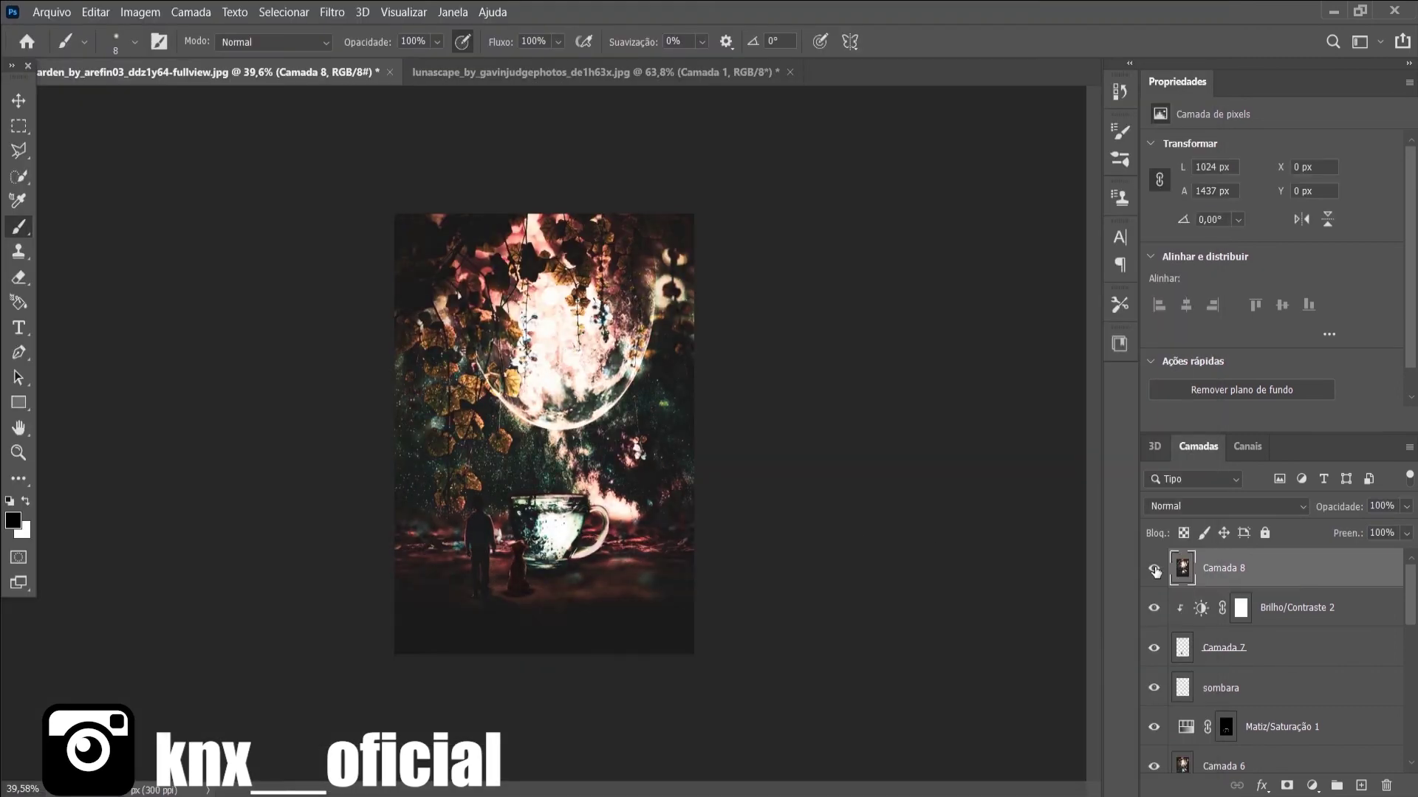
left_click(1154, 569)
left_click(1154, 570)
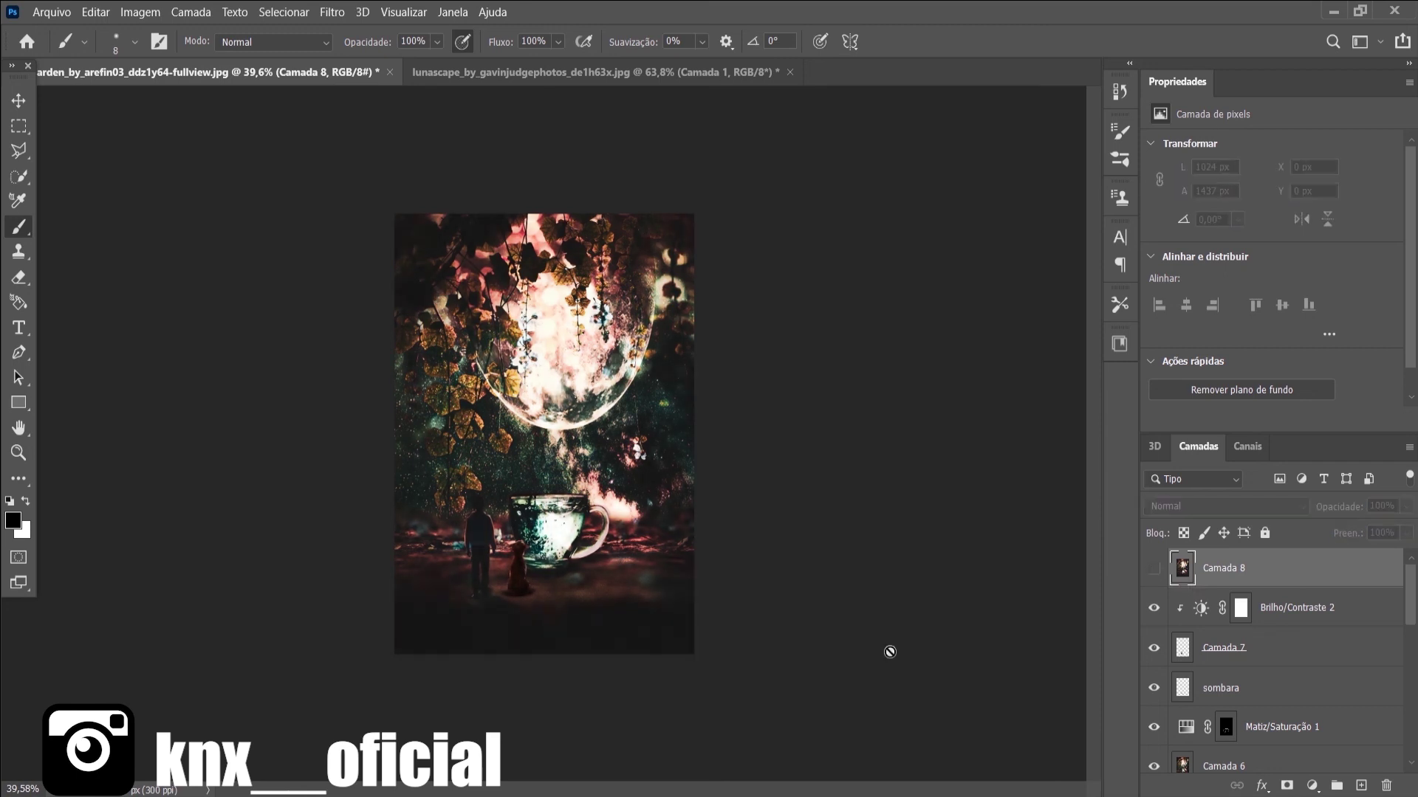
key("Delete")
- Add a Curves 3 layer with its midpoint pulled down and its mask inverted to black
left_click(1259, 607)
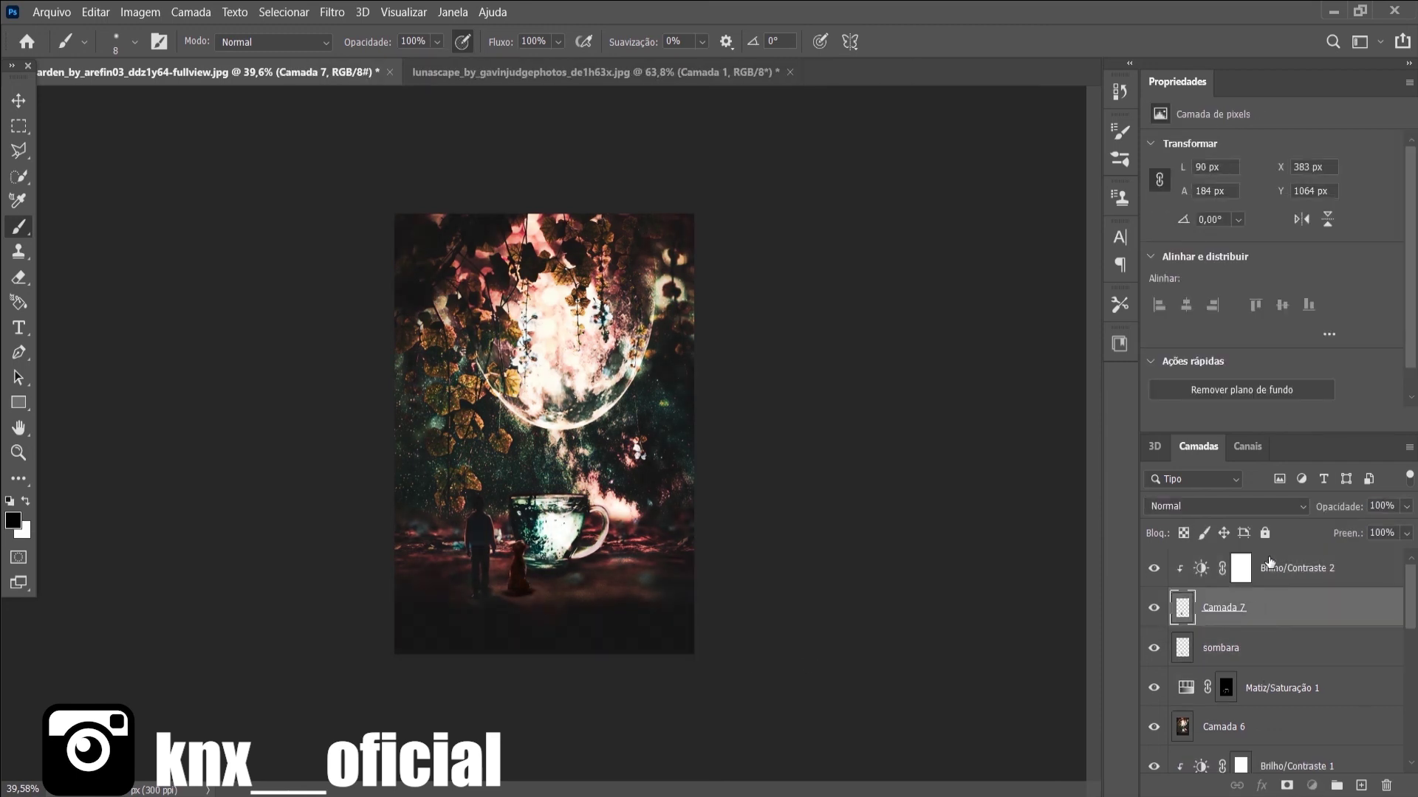
left_click(1269, 569)
left_click(1312, 786)
left_click(1297, 542)
left_click_drag(1292, 284, 1307, 301)
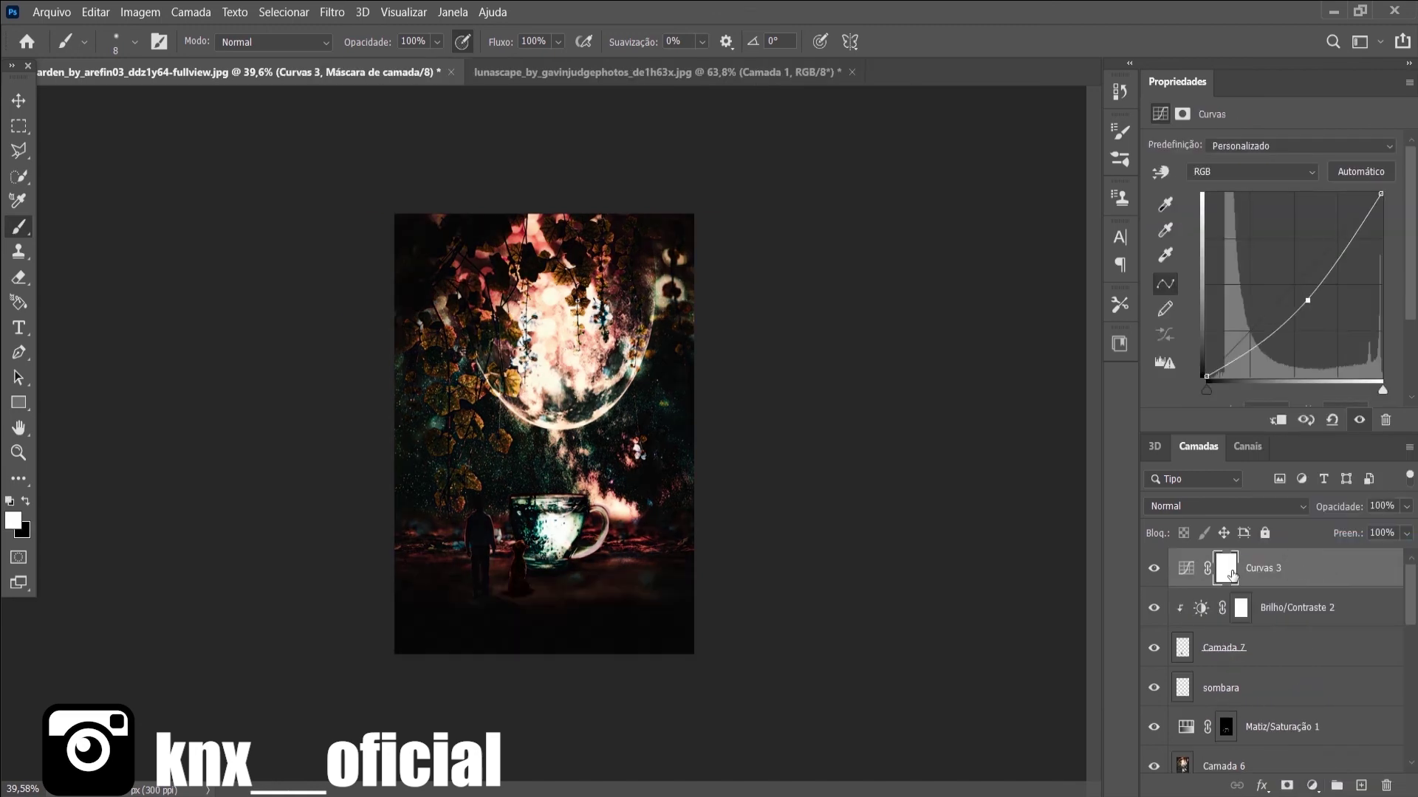
key("ctrl+i")
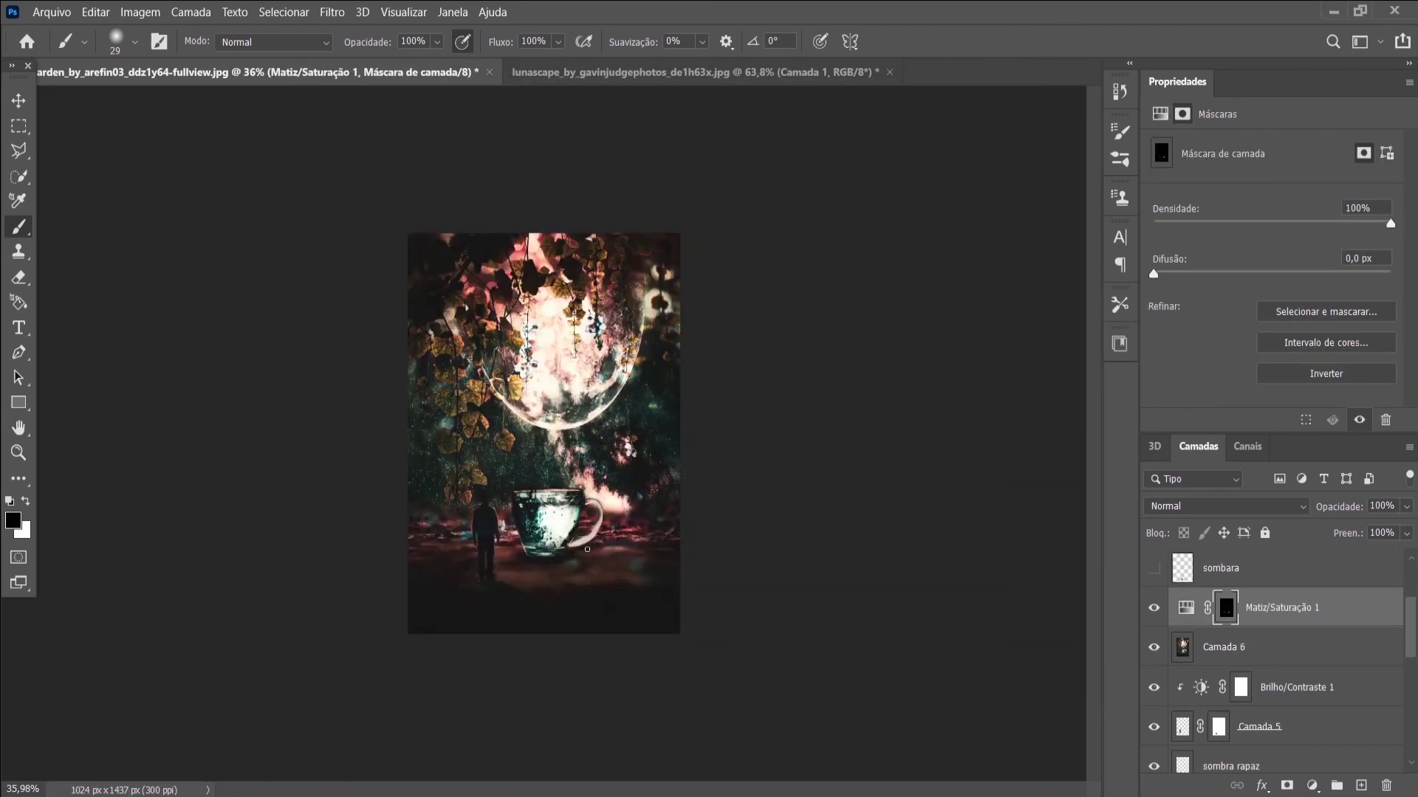
scroll(483, 546, "up", 3)
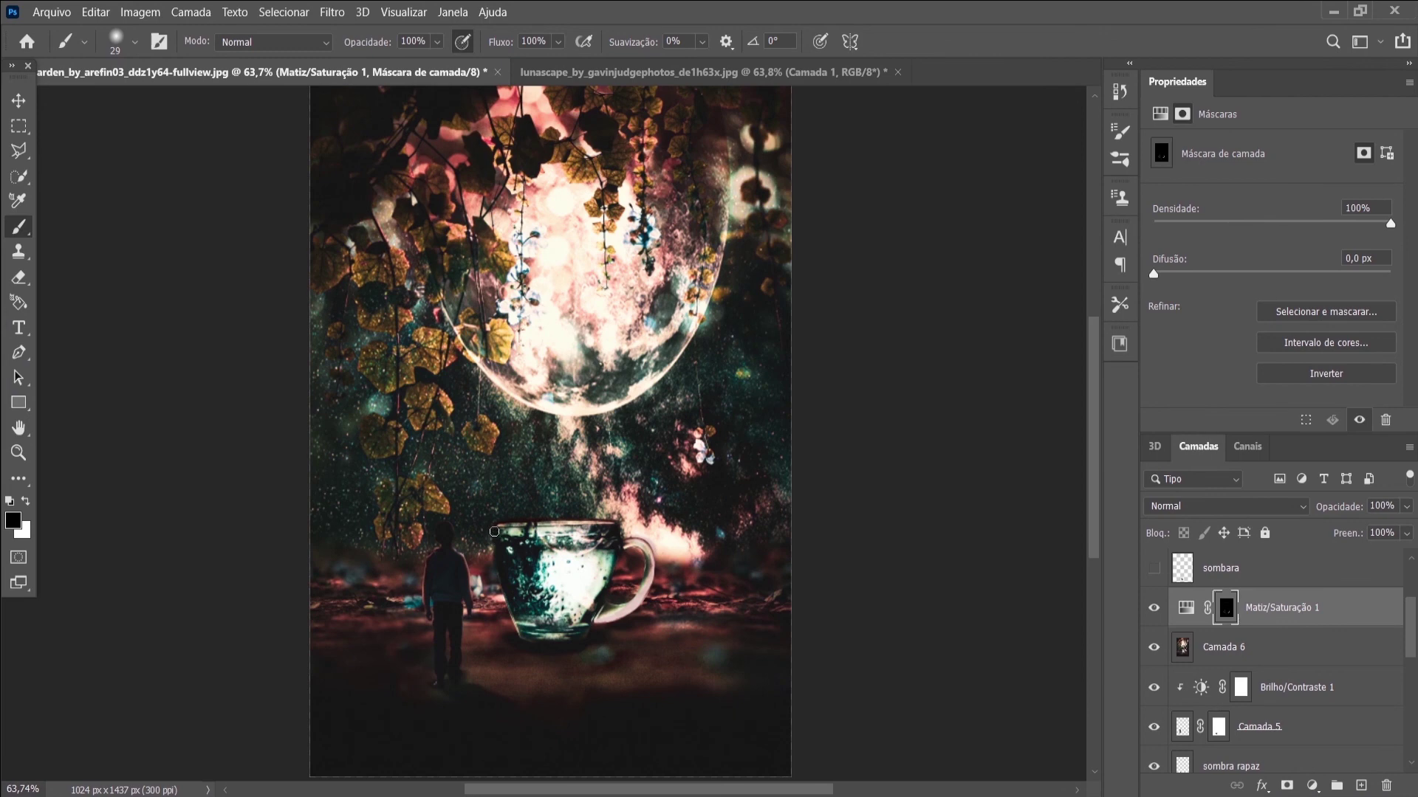
scroll(520, 602, "down", 3)
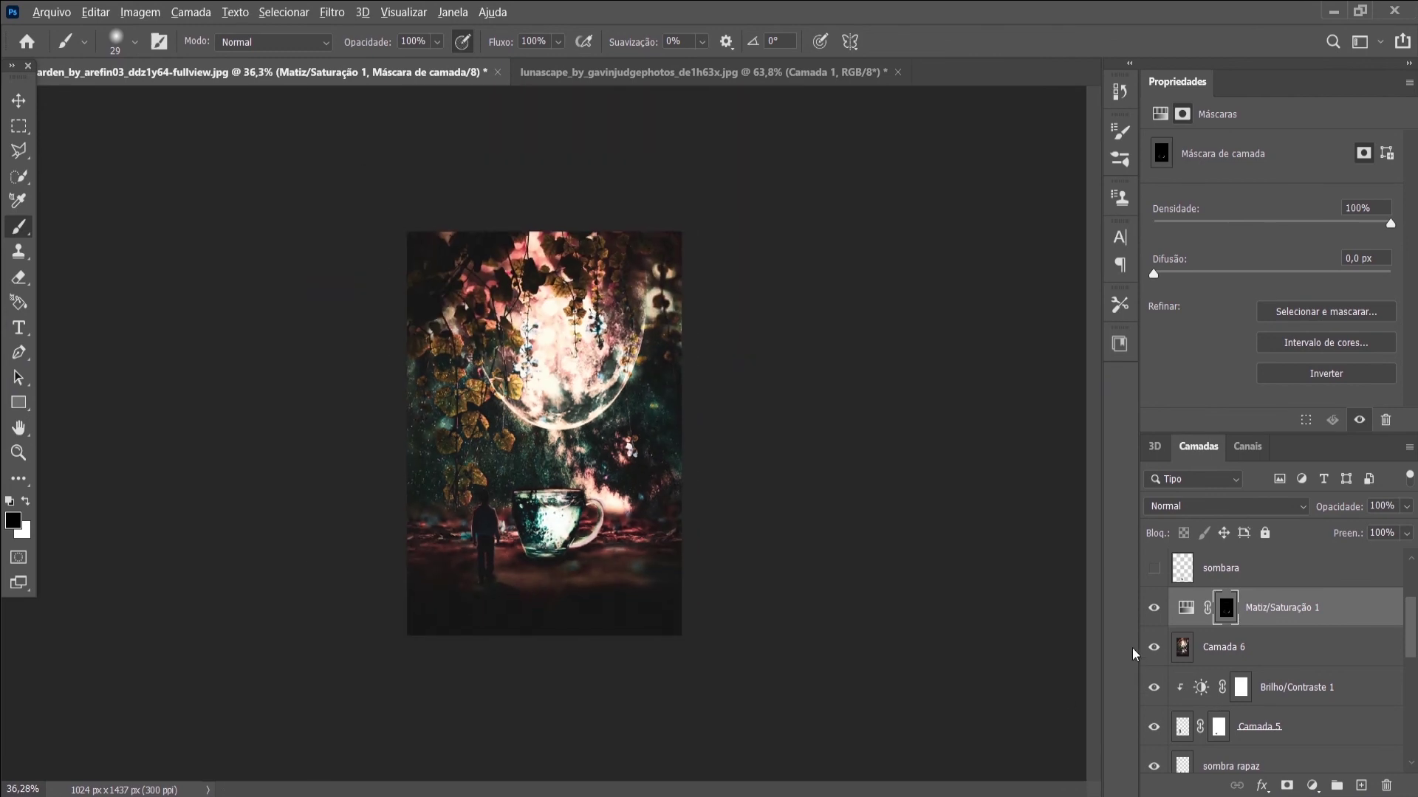
scroll(1298, 709, "up", 3)
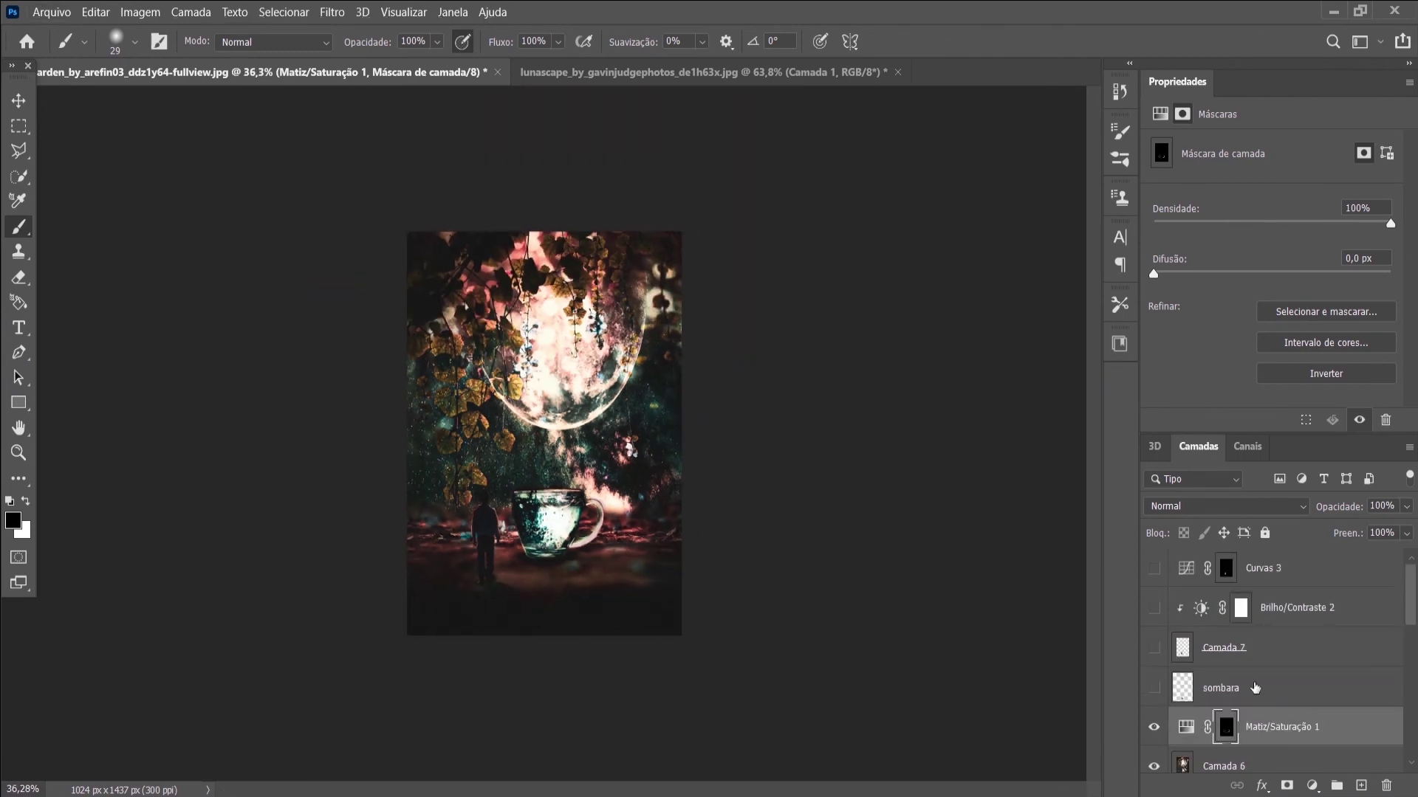